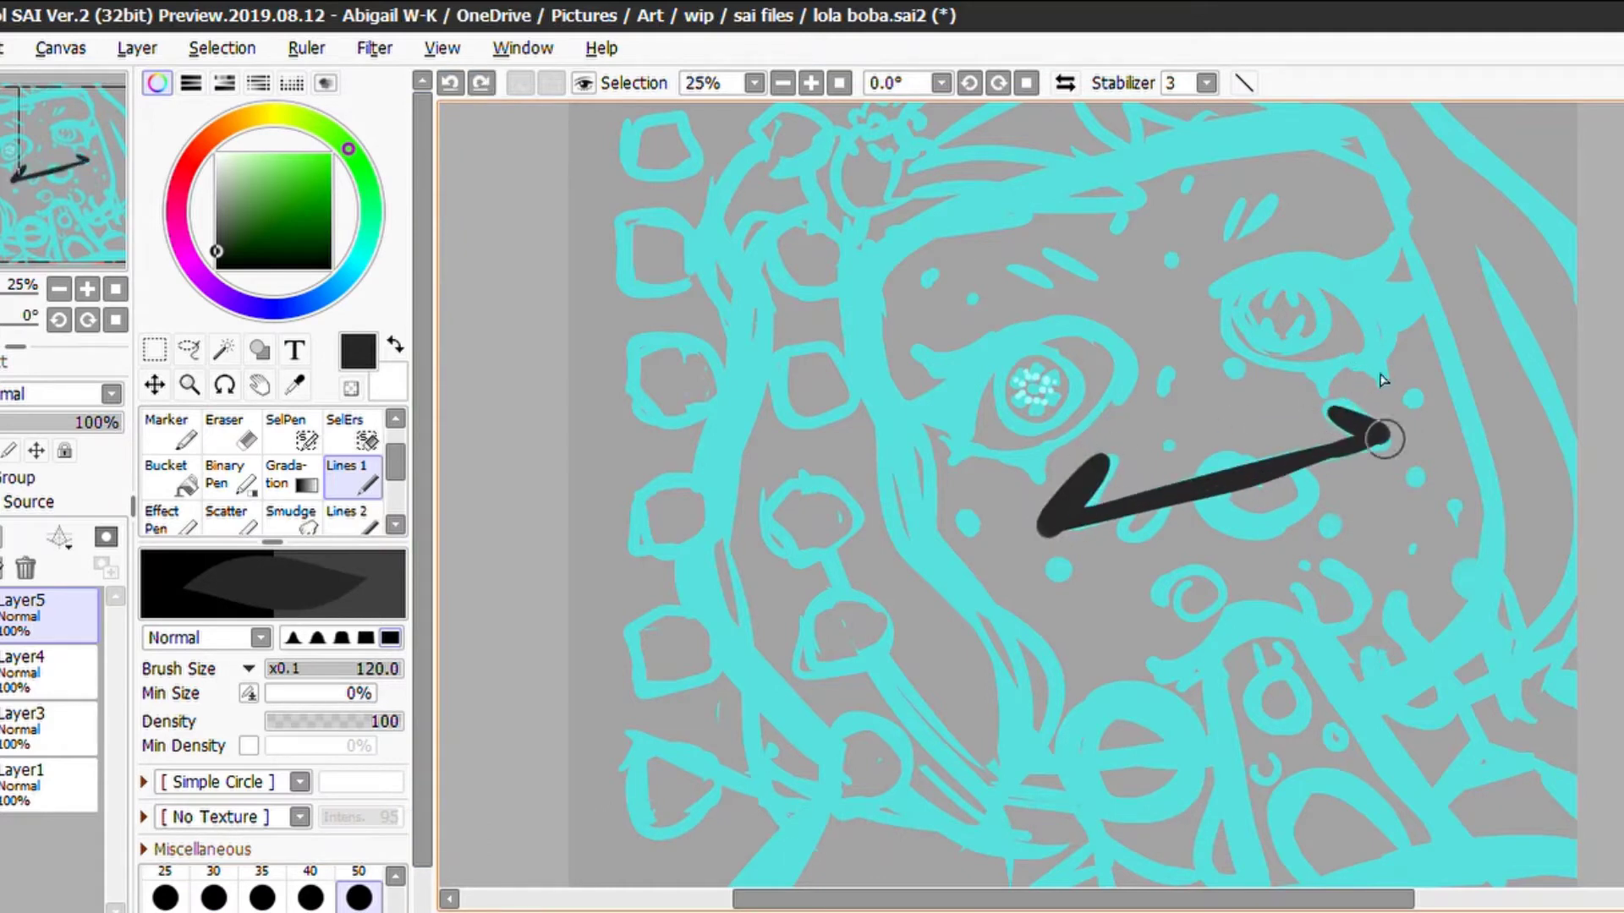
Erase the rounded ends and corners of the inked mouth line to sharpen them
{"action": "key", "text": "e"}
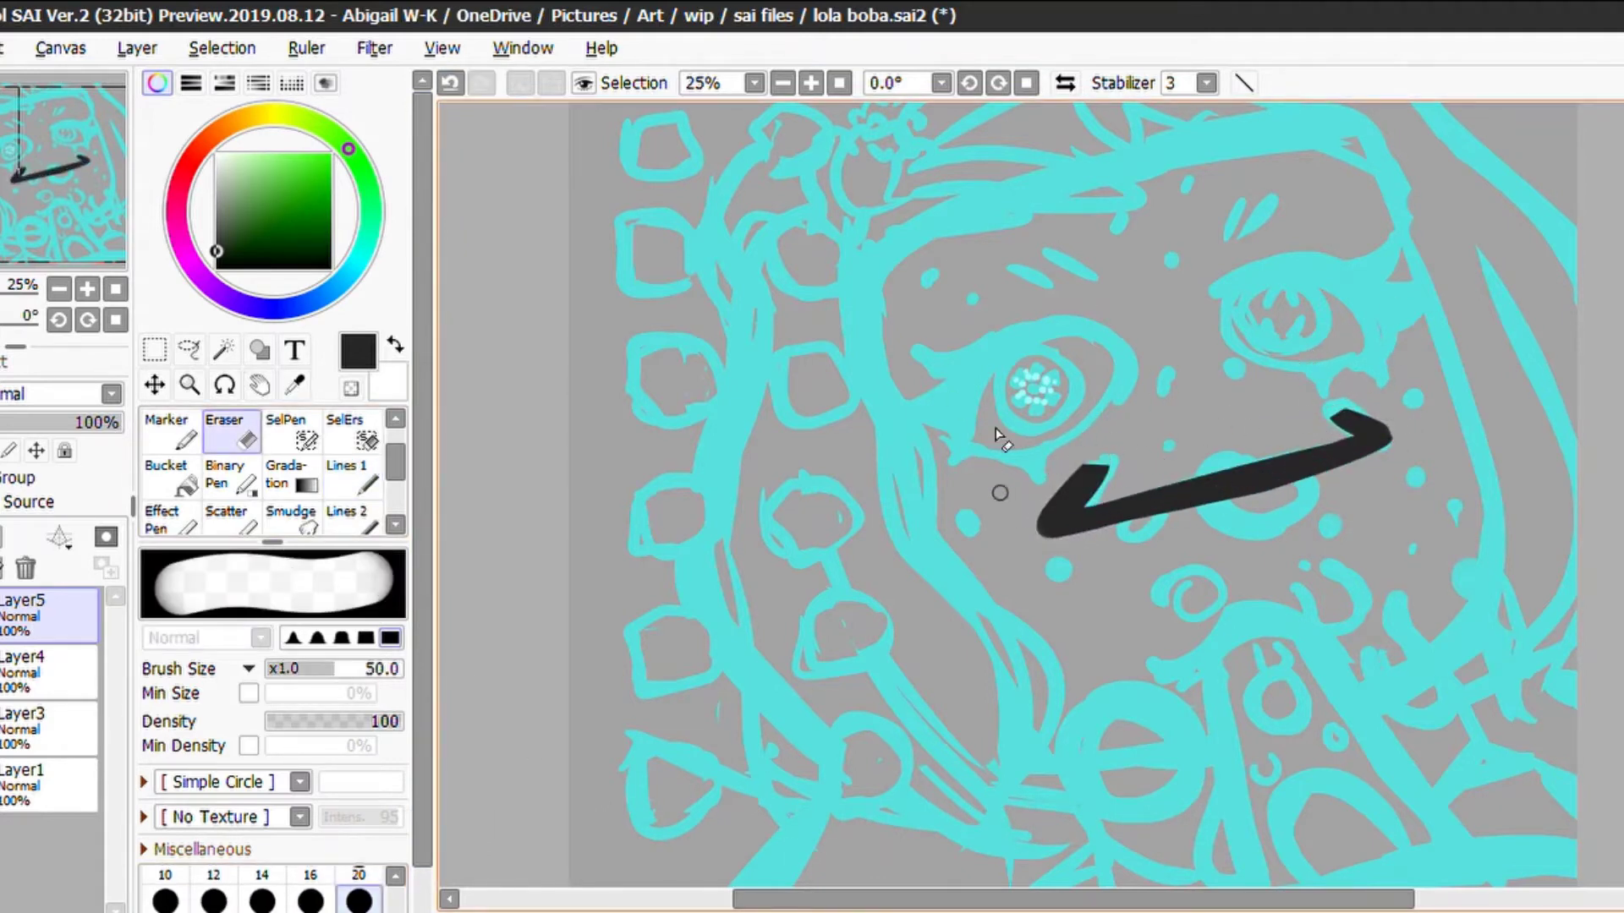
{"action": "left_click_drag", "start_coordinate": [1371, 414], "coordinate": [1348, 435]}
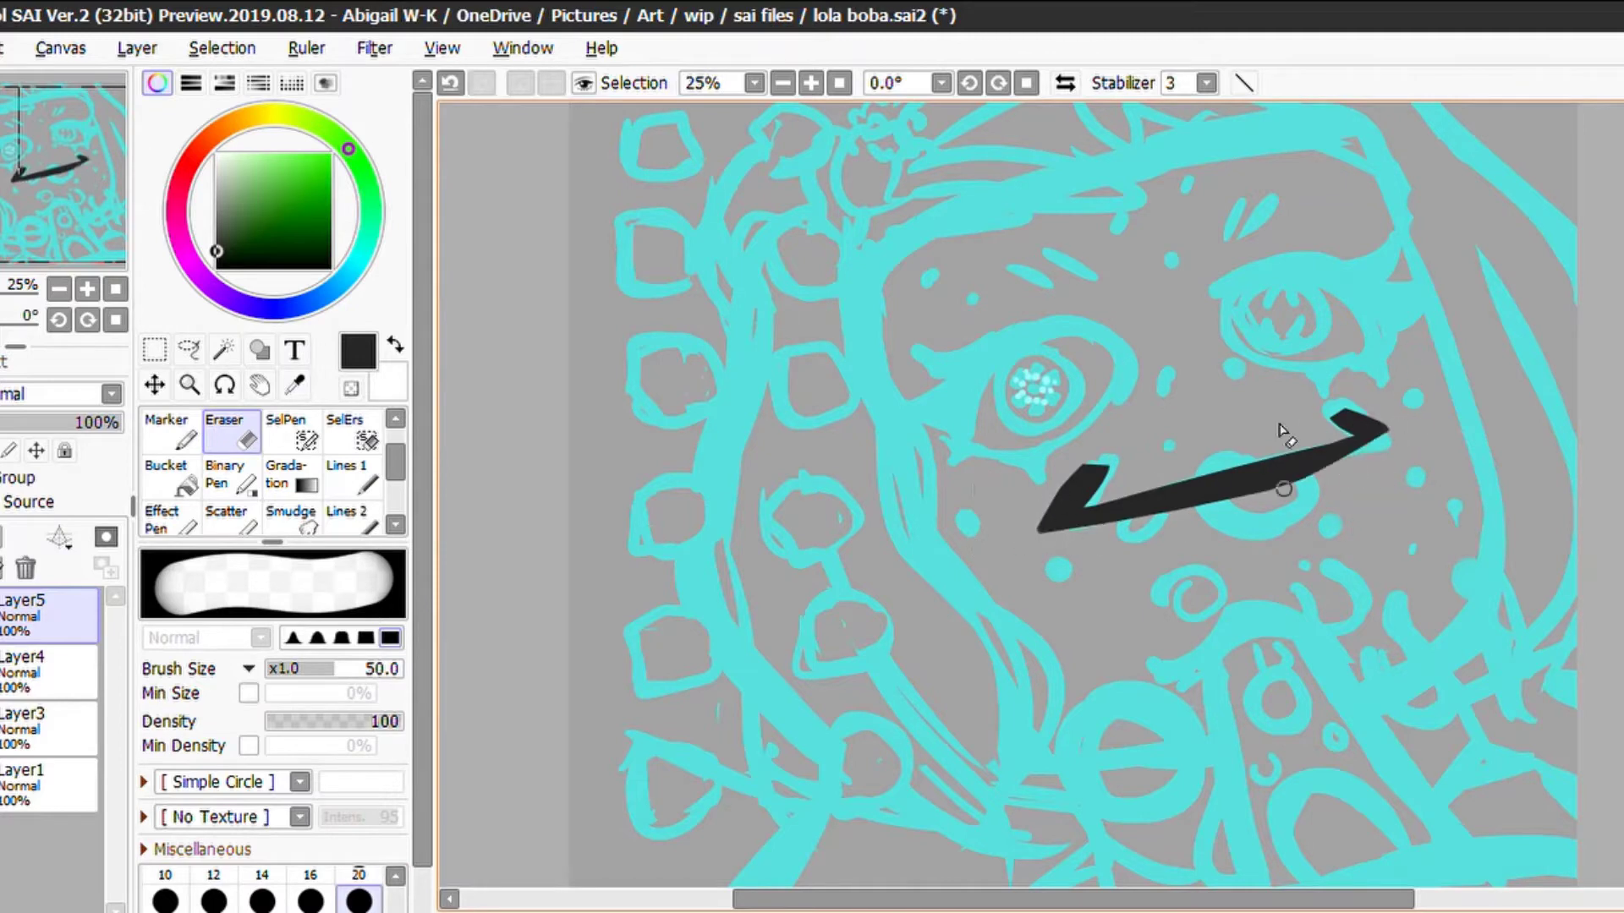
{"action": "key", "text": "e"}
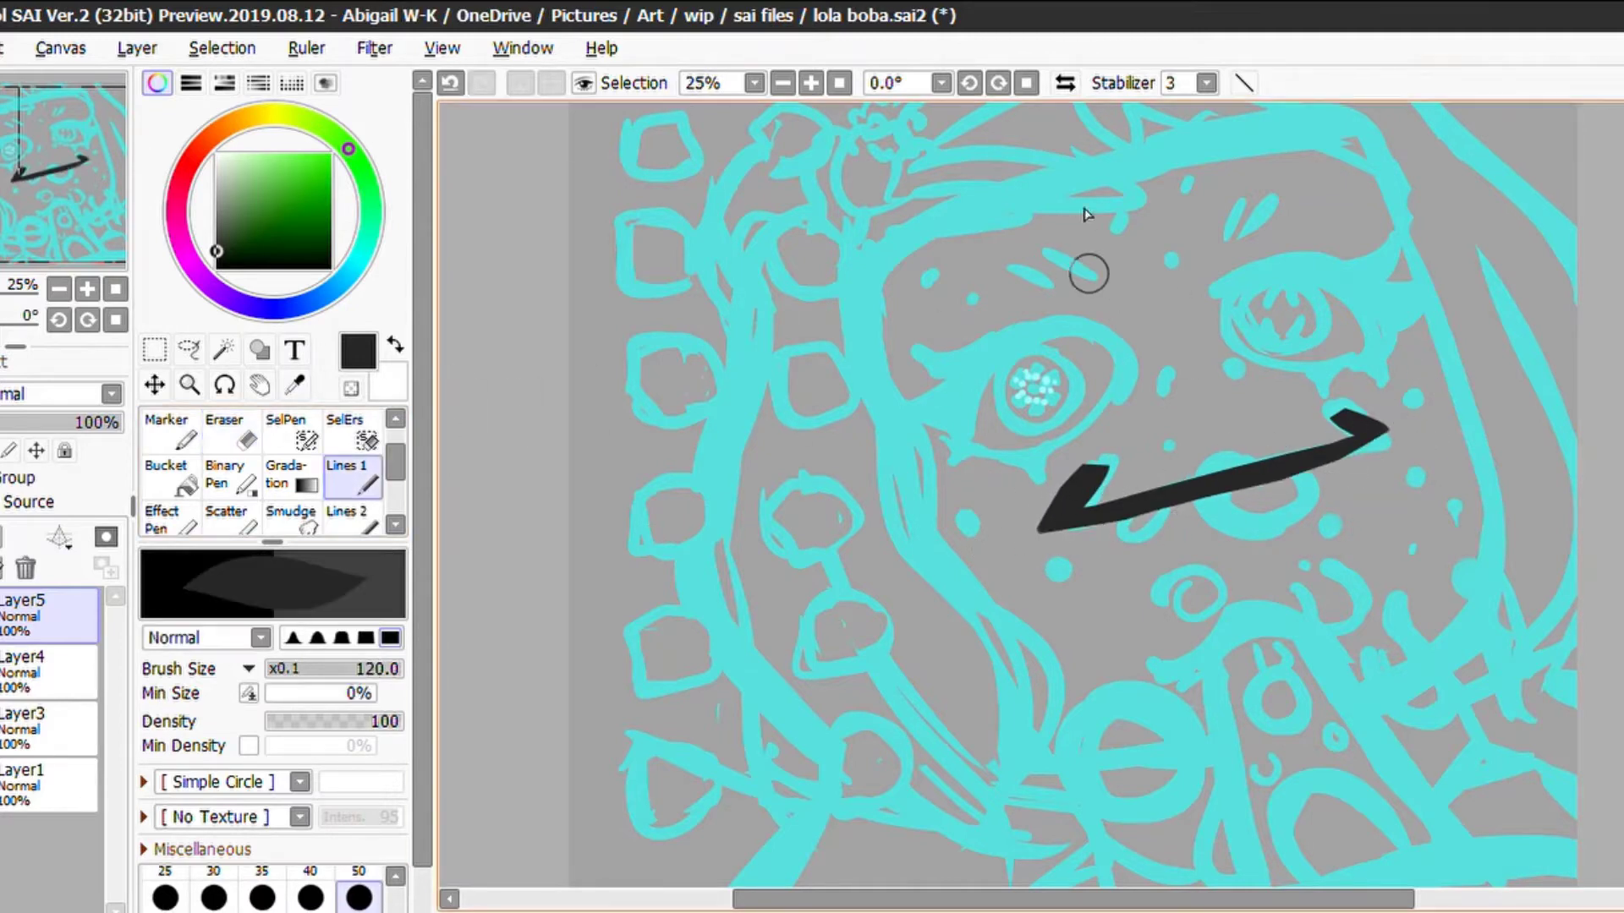
Ink the short eyebrow marks above the eyes in black over the sketch
{"action": "left_click_drag", "start_coordinate": [1236, 199], "coordinate": [1222, 232]}
{"action": "left_click_drag", "start_coordinate": [1276, 197], "coordinate": [1255, 230]}
{"action": "key", "text": "e"}
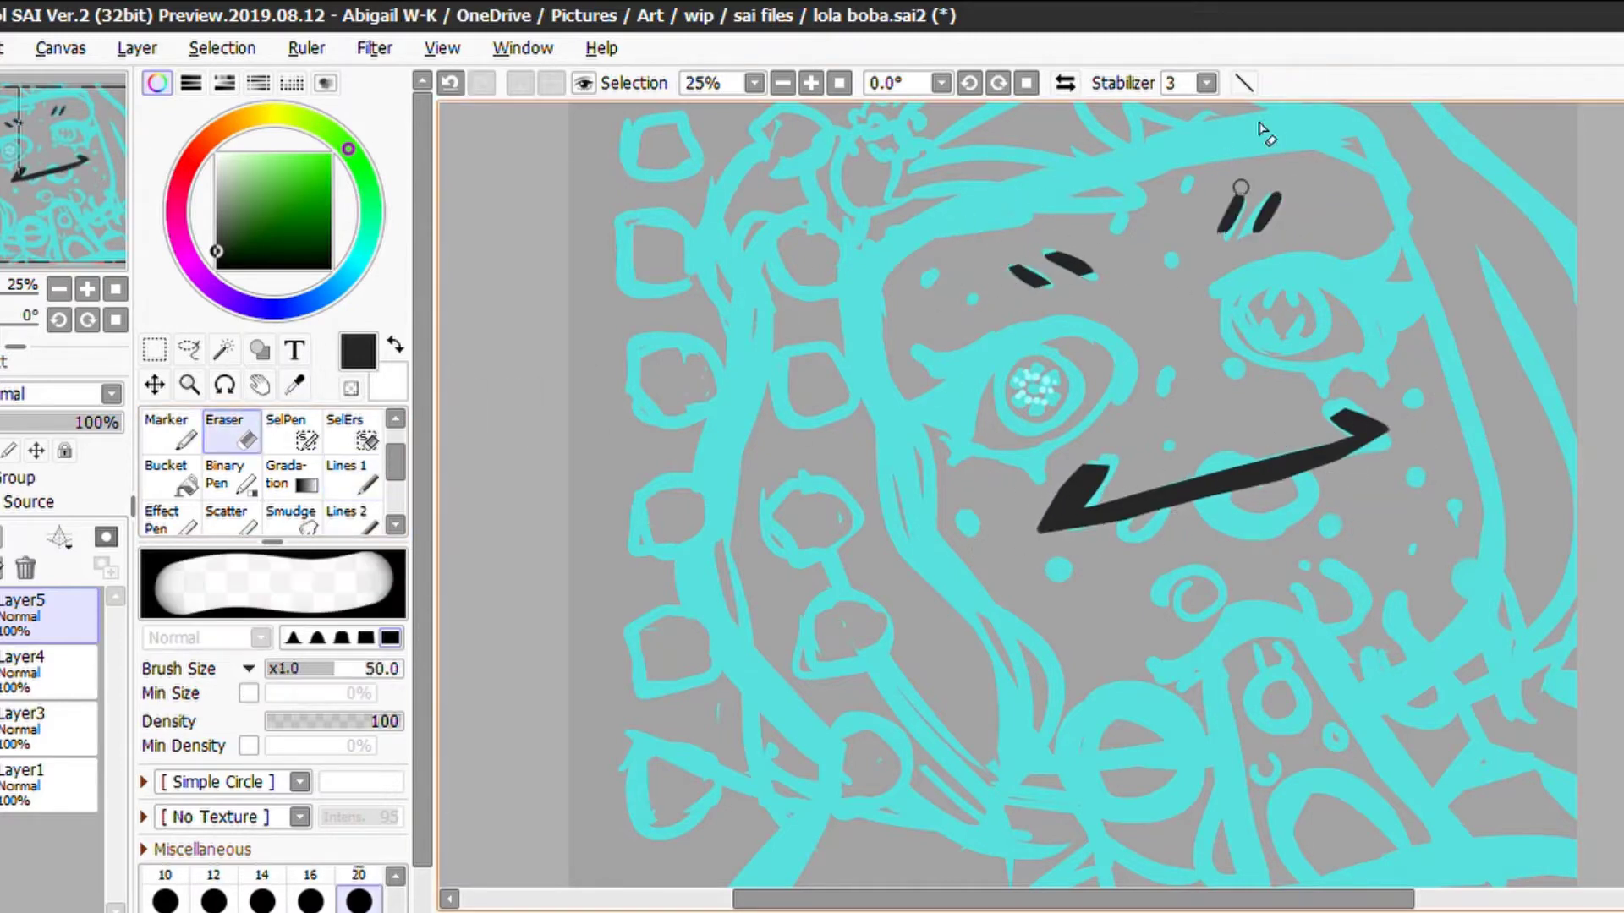
{"action": "key", "text": "e"}
Ink the left eye's almond-shaped outline with a thick outer edge tapering toward the inner corner
{"action": "left_click_drag", "start_coordinate": [1116, 354], "coordinate": [946, 368]}
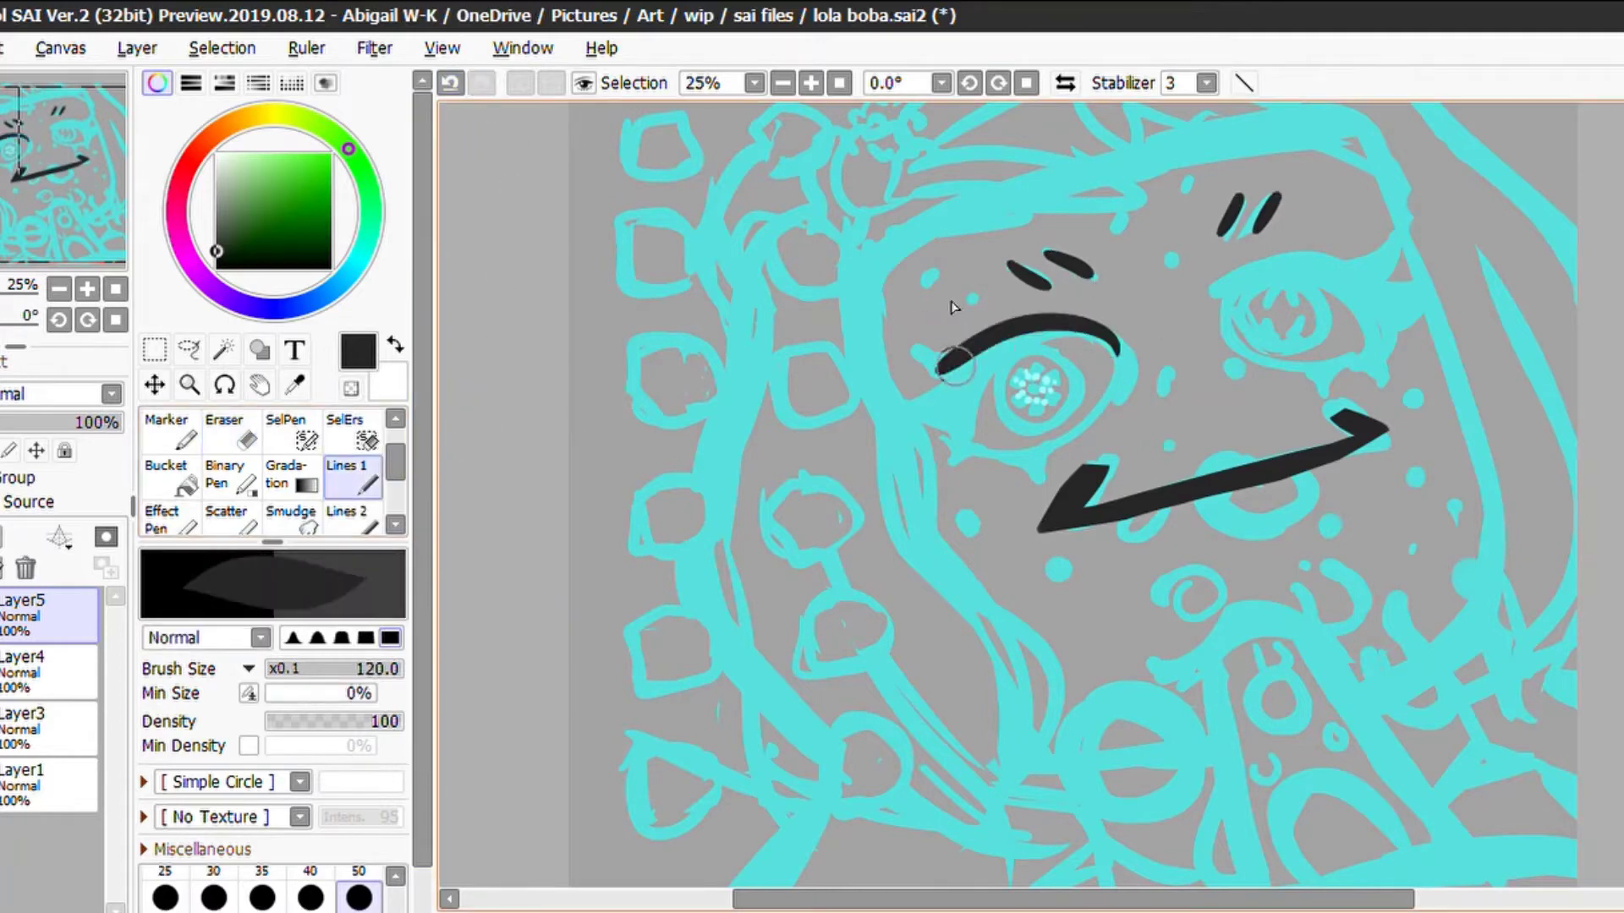
{"action": "key", "text": "ctrl+z"}
{"action": "left_click_drag", "start_coordinate": [1124, 356], "coordinate": [977, 440]}
{"action": "key", "text": "ctrl+z"}
{"action": "mouse_move", "coordinate": [1125, 359]}
{"action": "left_mouse_down"}
{"action": "mouse_move", "coordinate": [1050, 376]}
{"action": "mouse_move", "coordinate": [991, 410]}
{"action": "mouse_move", "coordinate": [989, 433]}
{"action": "mouse_move", "coordinate": [981, 399]}
{"action": "mouse_move", "coordinate": [973, 421]}
{"action": "mouse_move", "coordinate": [1123, 359]}
{"action": "left_mouse_up"}
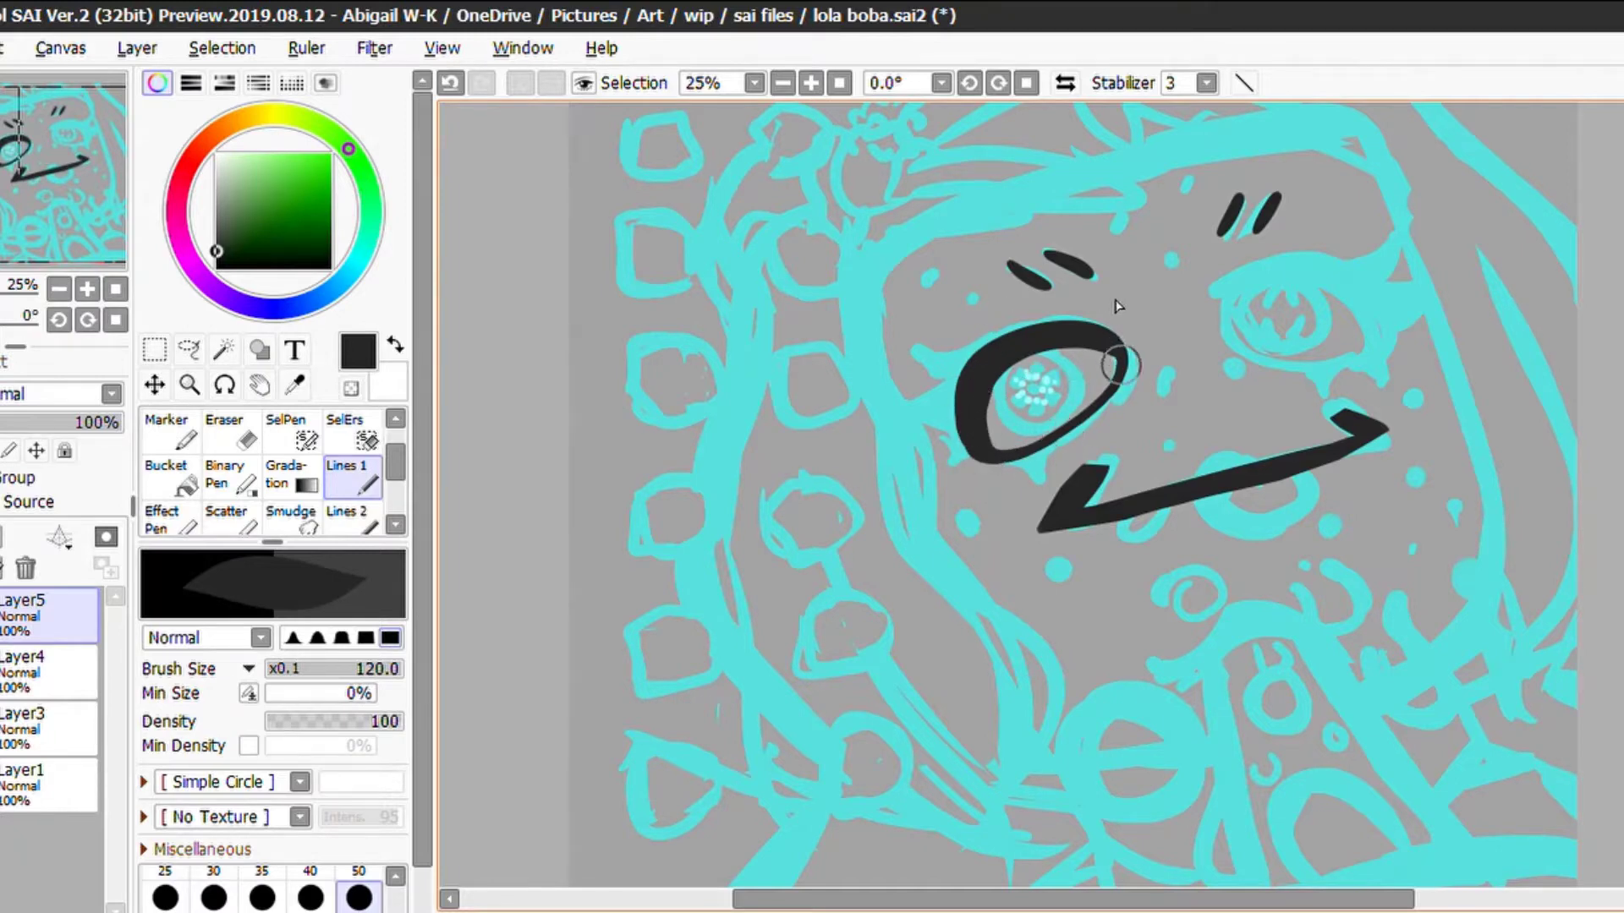
{"action": "key", "text": "ctrl+z"}
Ink pointed lashes along the left eye's outer edge and underside, and clean up their tips with the eraser
{"action": "mouse_move", "coordinate": [973, 347]}
{"action": "left_mouse_down"}
{"action": "mouse_move", "coordinate": [921, 359]}
{"action": "mouse_move", "coordinate": [973, 369]}
{"action": "mouse_move", "coordinate": [972, 423]}
{"action": "left_mouse_up"}
{"action": "key", "text": "ctrl+z"}
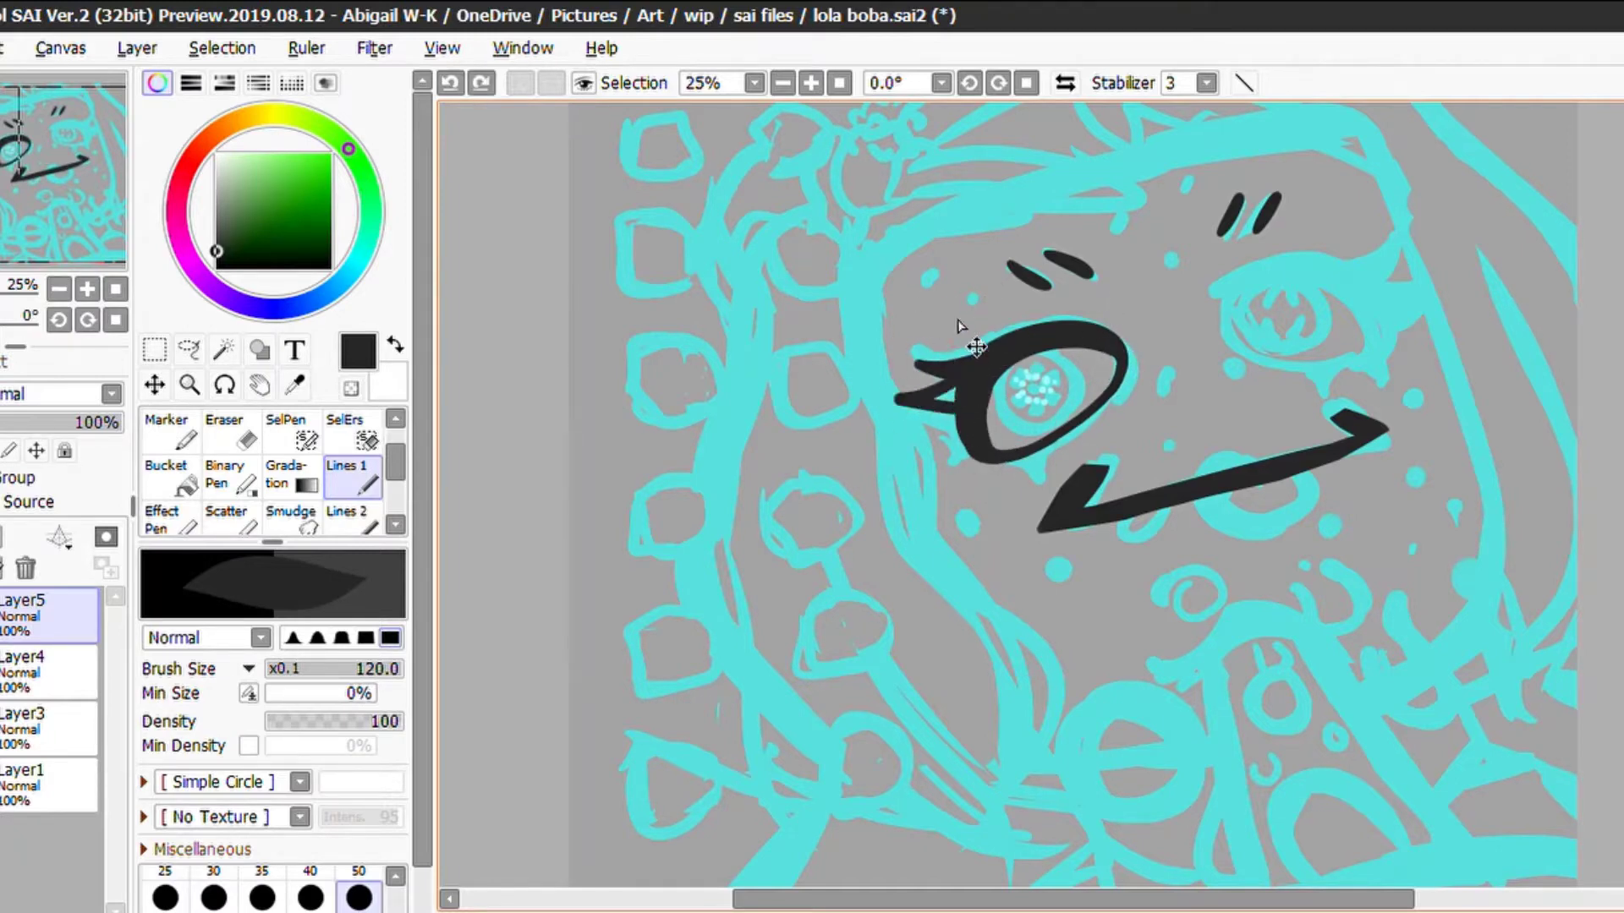
{"action": "mouse_move", "coordinate": [914, 363]}
{"action": "left_mouse_down"}
{"action": "mouse_move", "coordinate": [955, 393]}
{"action": "mouse_move", "coordinate": [935, 480]}
{"action": "left_mouse_up"}
{"action": "key", "text": "ctrl+z"}
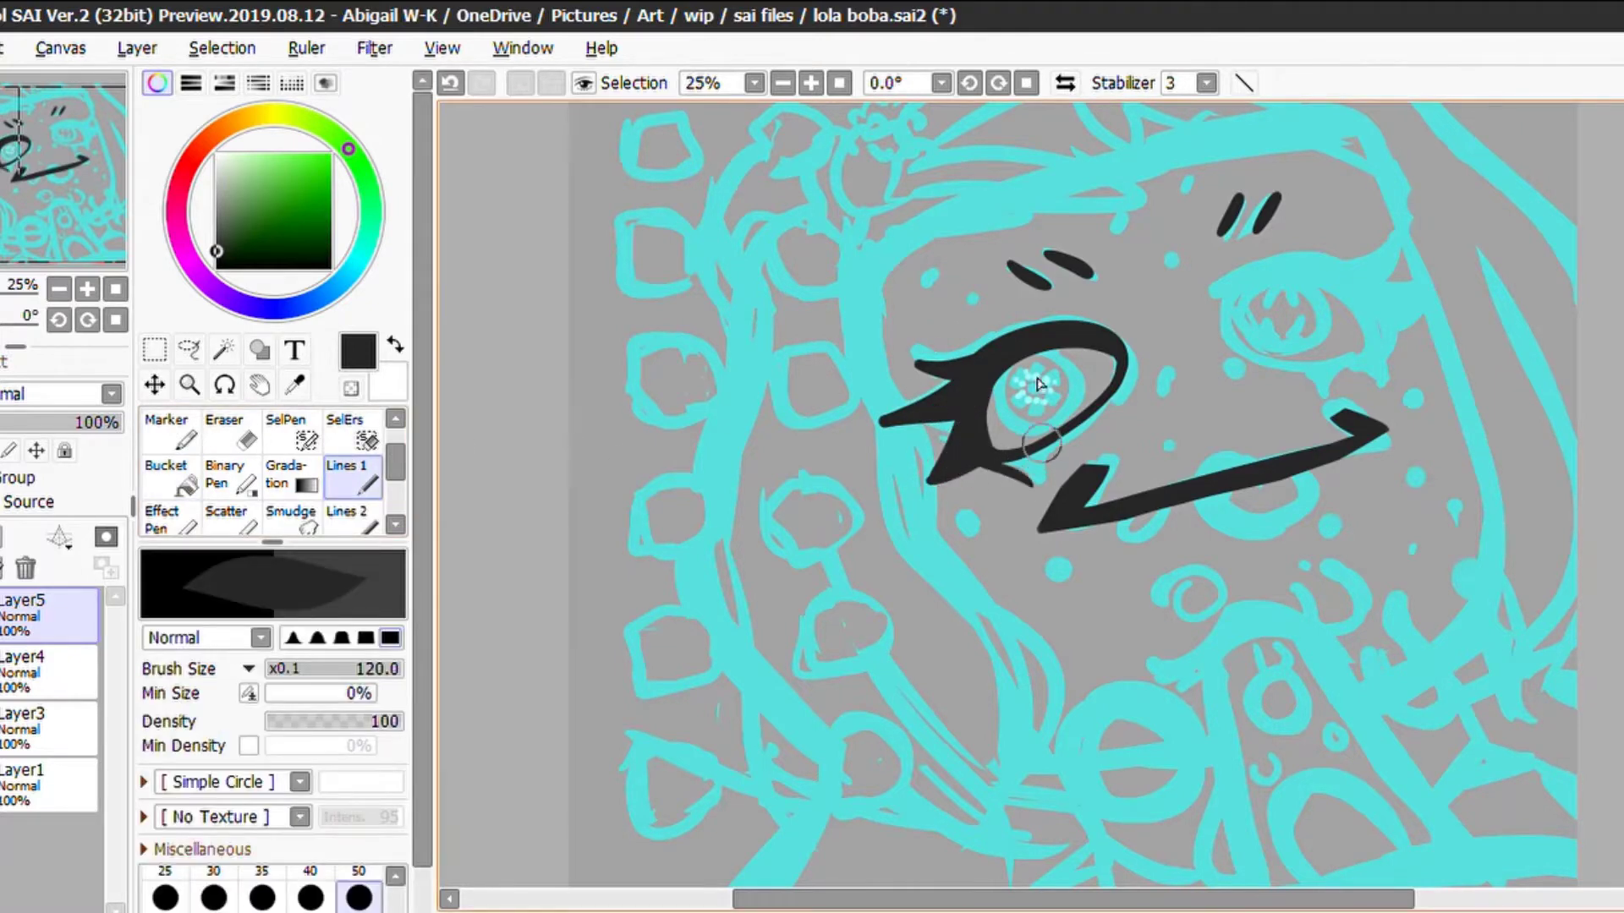
{"action": "key", "text": "e"}
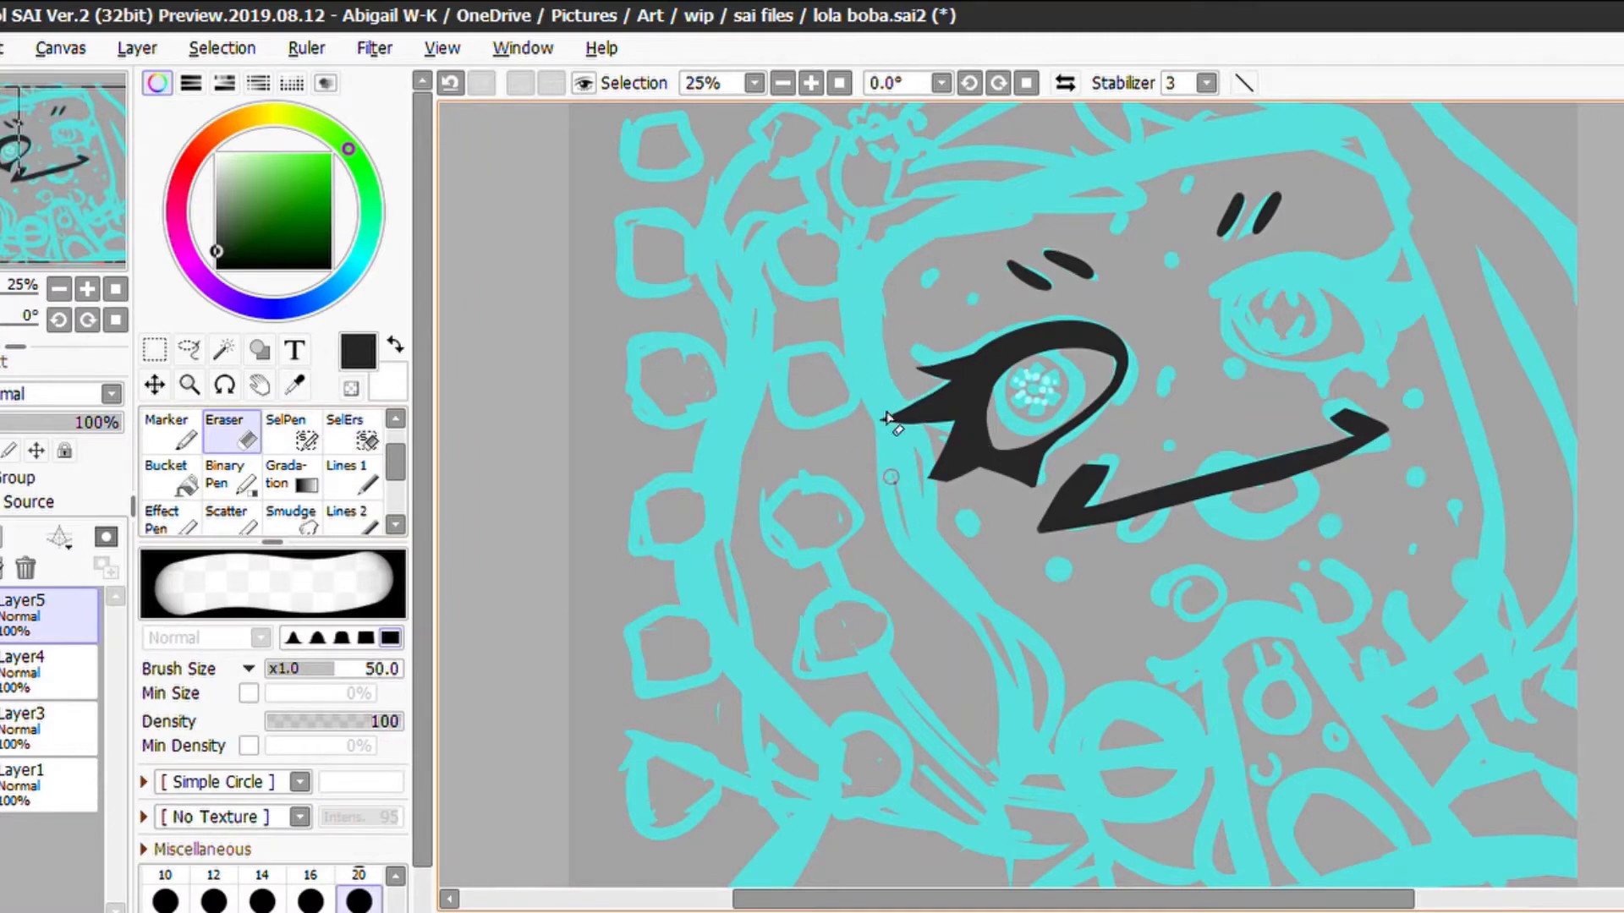
Lasso the inked left eye with its lashes, copy and paste it, and flip the copy horizontally
{"action": "key", "text": "l"}
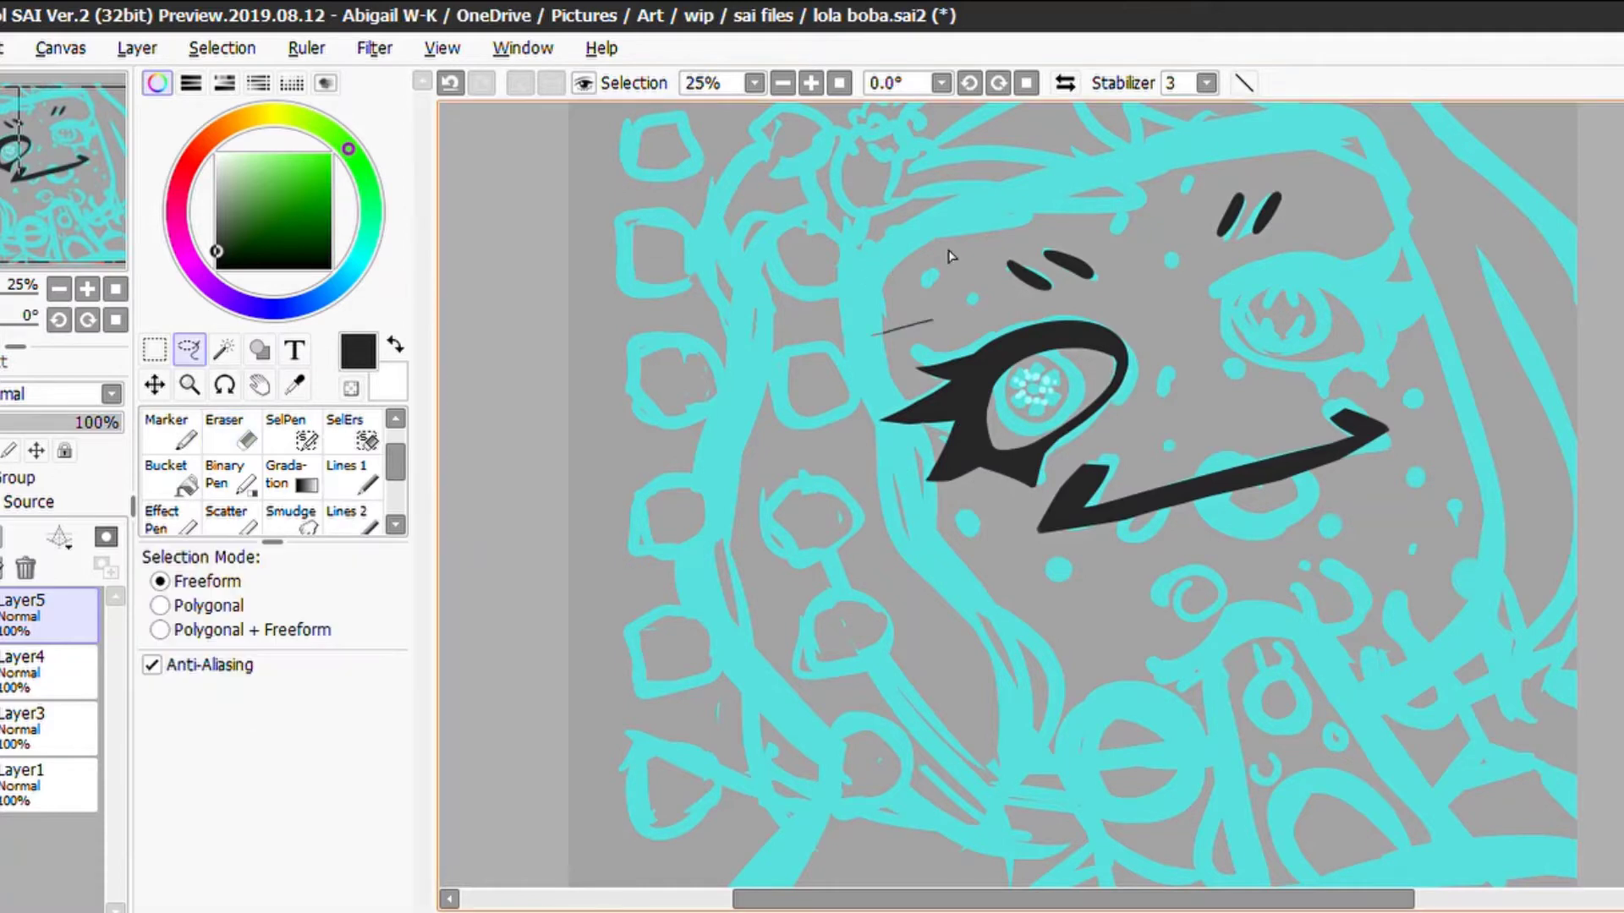
{"action": "left_click_drag", "start_coordinate": [880, 328], "coordinate": [884, 318]}
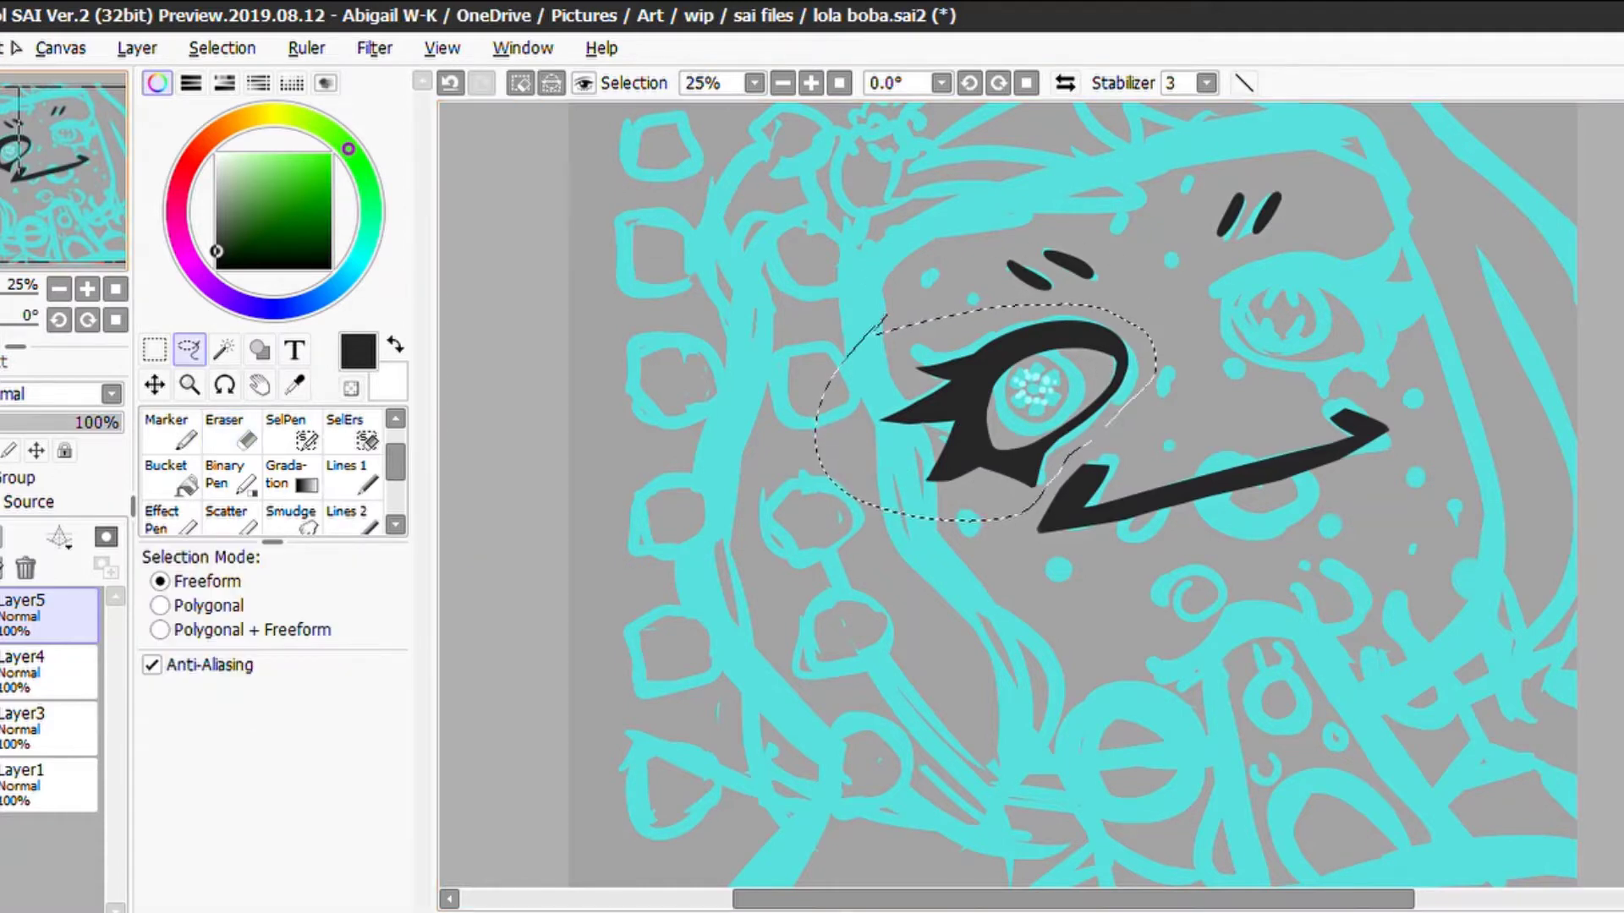
{"action": "key", "text": "ctrl+c"}
{"action": "key", "text": "ctrl+v"}
{"action": "key", "text": "ctrl+t"}
{"action": "left_click", "coordinate": [272, 886]}
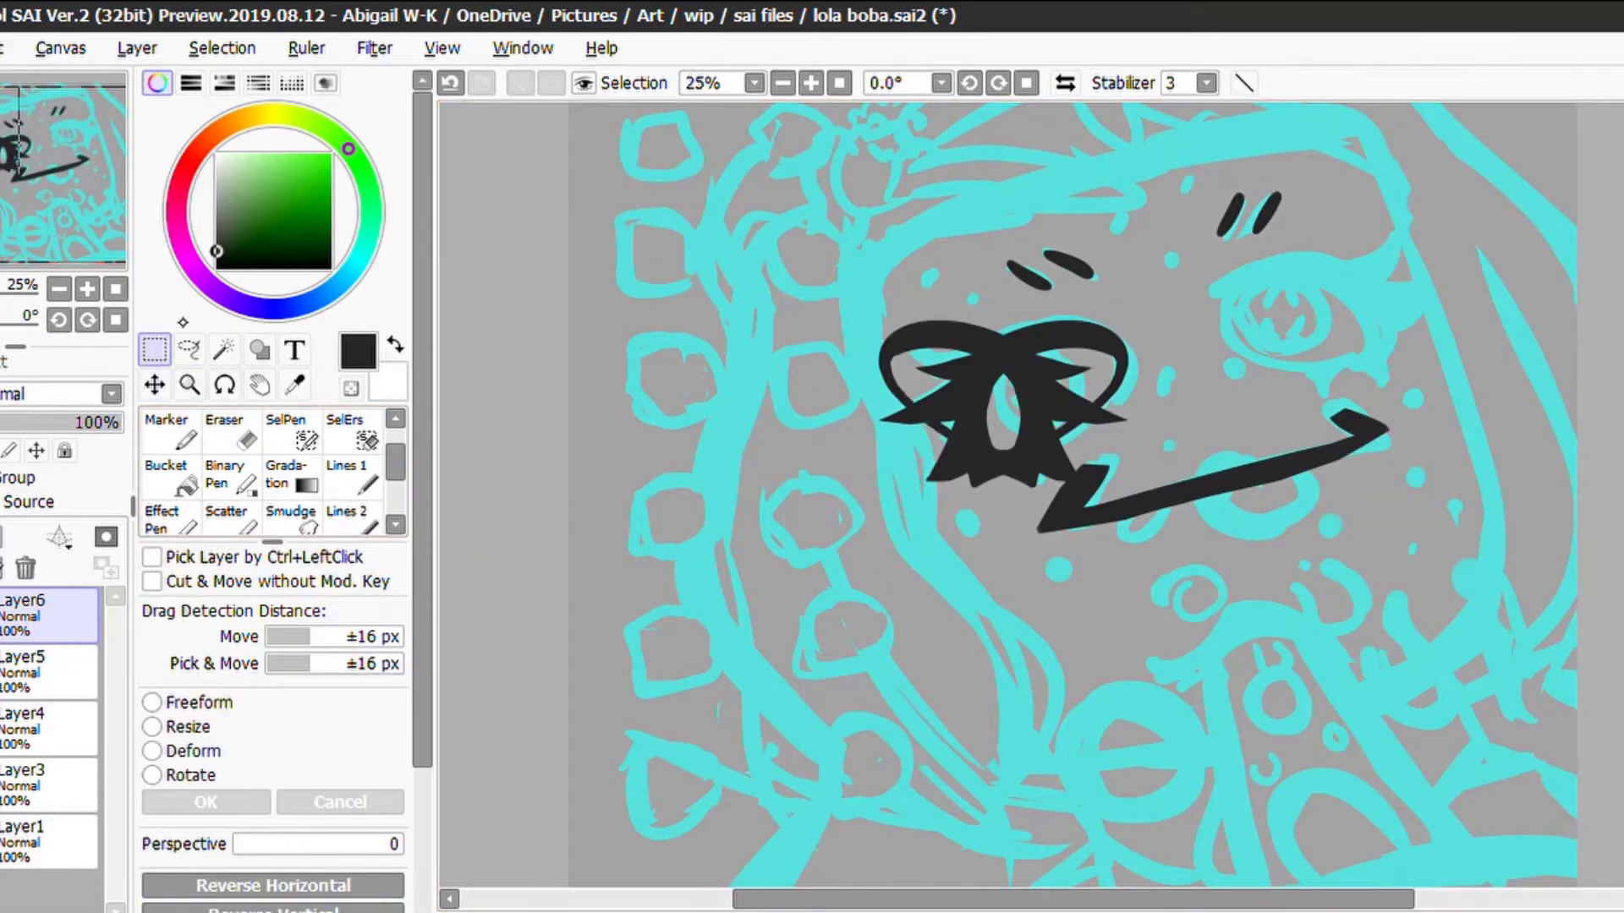
Move and rotate the mirrored eye onto the right eye sketch, and merge it down into Layer5
{"action": "key", "text": "ctrl+t"}
{"action": "left_click_drag", "start_coordinate": [1007, 414], "coordinate": [919, 416]}
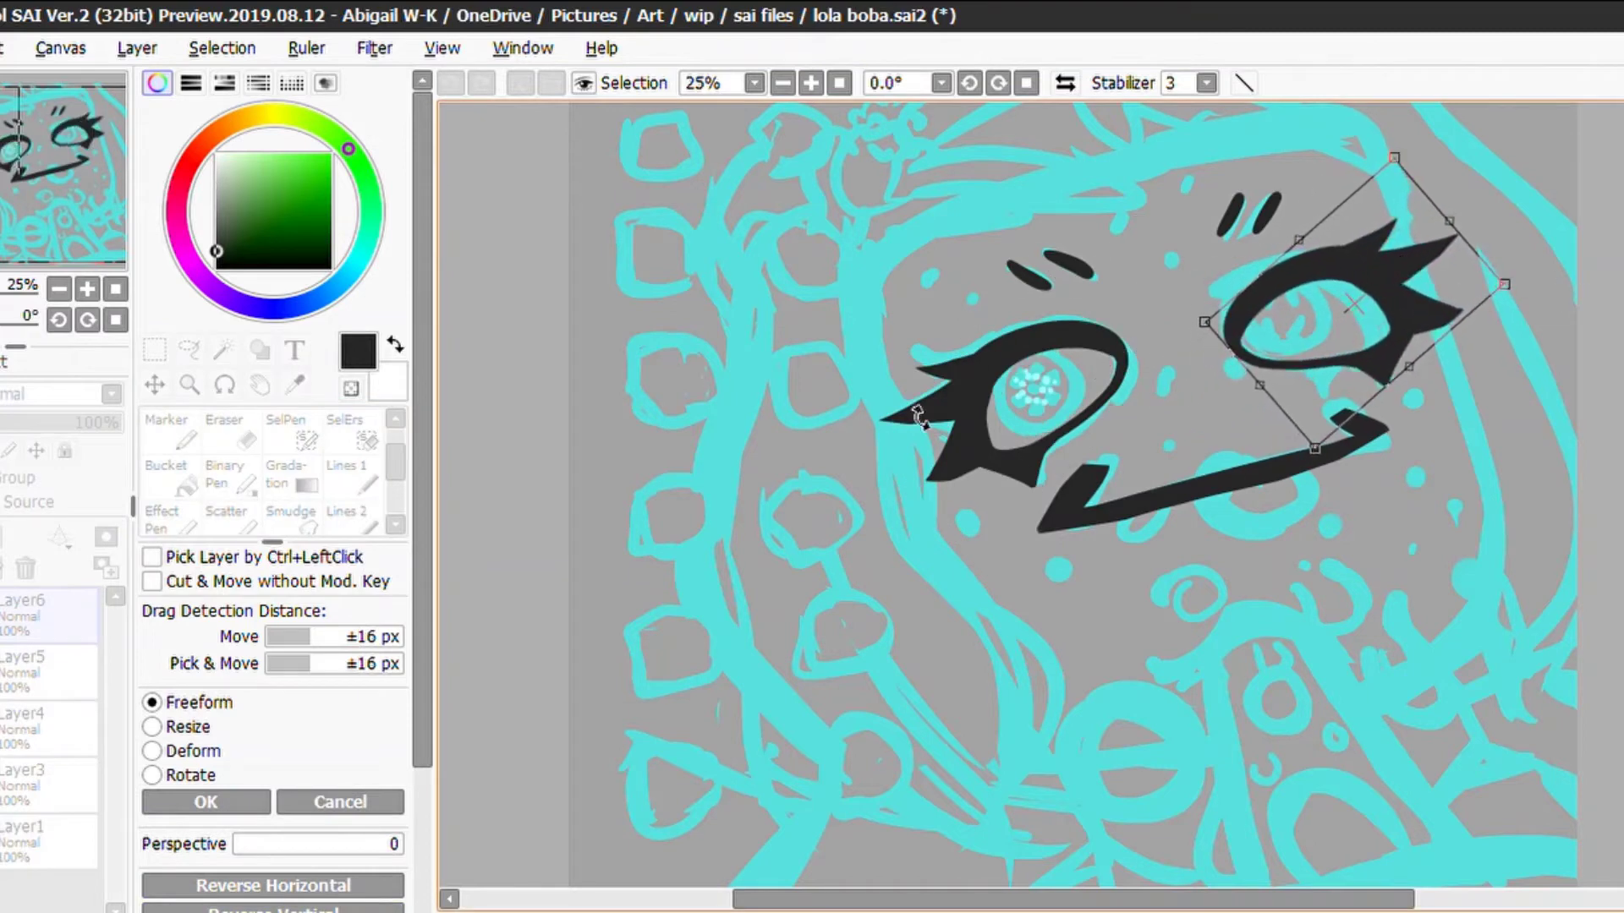
{"action": "key", "text": "Return"}
{"action": "key", "text": "n"}
{"action": "key", "text": "ctrl+e"}
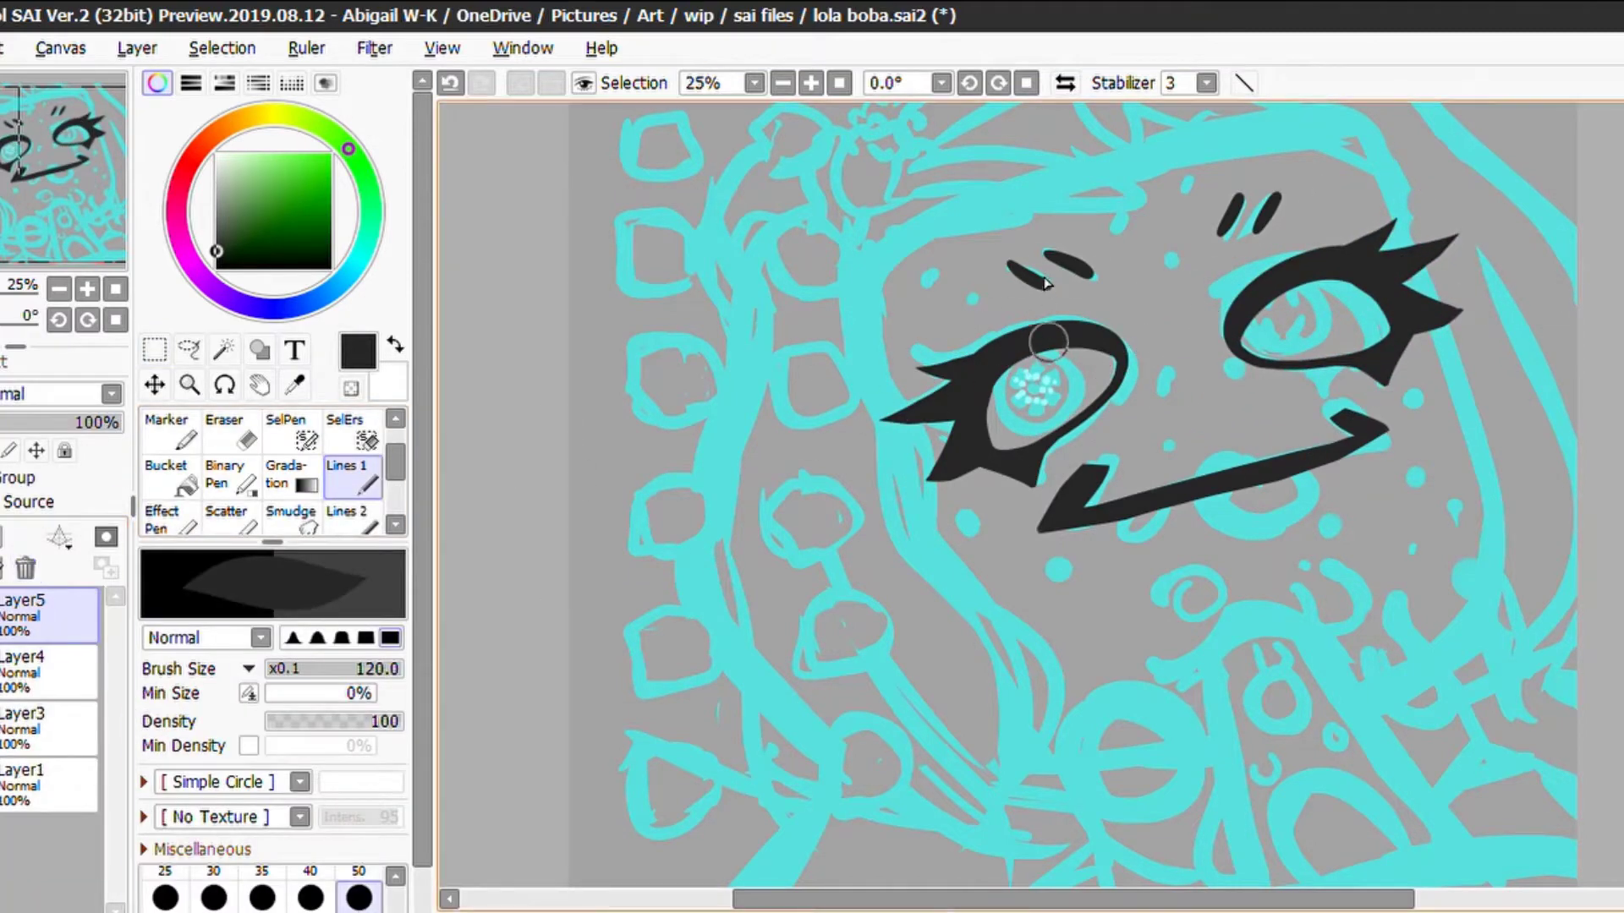
Ink the curved iris outline inside the left eye
{"action": "key", "text": "ctrl+z"}
{"action": "mouse_move", "coordinate": [1049, 343]}
{"action": "left_mouse_down"}
{"action": "mouse_move", "coordinate": [1008, 365]}
{"action": "mouse_move", "coordinate": [1076, 368]}
{"action": "mouse_move", "coordinate": [1040, 431]}
{"action": "left_mouse_up"}
{"action": "key", "text": "ctrl+z"}
{"action": "left_click_drag", "start_coordinate": [1091, 359], "coordinate": [1057, 427]}
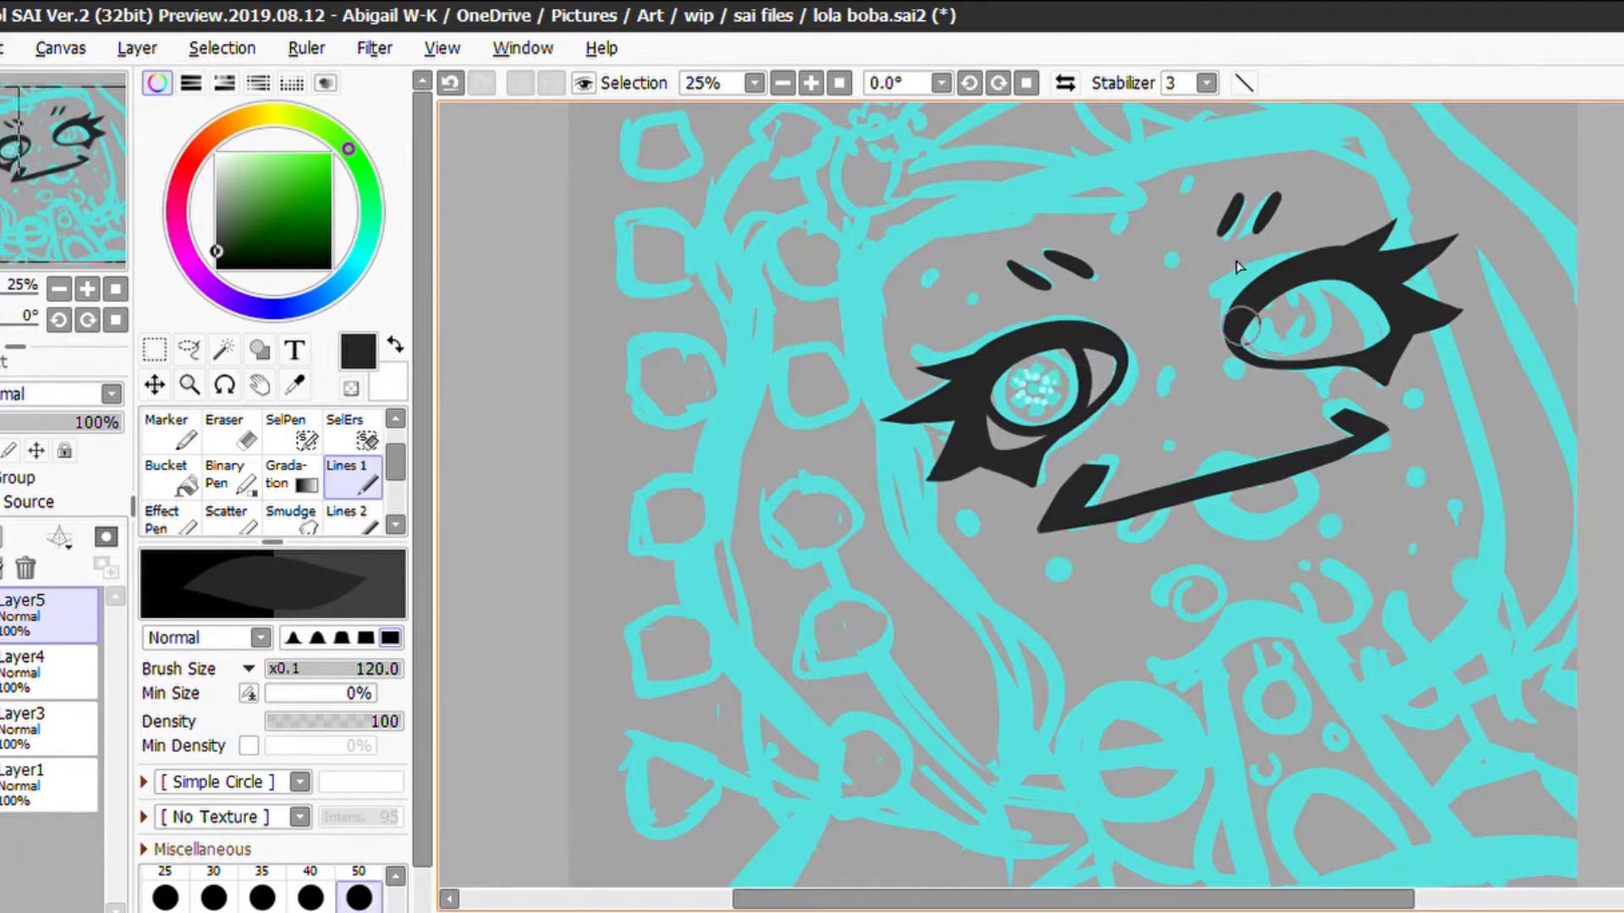
Ink the right eye's iris outline and the jagged pupil details inside it, redoing strokes until they fit
{"action": "left_click_drag", "start_coordinate": [1241, 324], "coordinate": [1343, 357]}
{"action": "key", "text": "ctrl+z"}
{"action": "key", "text": "ctrl+z"}
{"action": "key", "text": "ctrl+z"}
{"action": "left_click_drag", "start_coordinate": [1247, 317], "coordinate": [1340, 357]}
{"action": "key", "text": "ctrl+z"}
{"action": "key", "text": "ctrl+z"}
{"action": "key", "text": "ctrl+z"}
{"action": "left_click_drag", "start_coordinate": [1245, 320], "coordinate": [1342, 357]}
{"action": "key", "text": "ctrl+z"}
{"action": "key", "text": "ctrl+z"}
{"action": "mouse_move", "coordinate": [1243, 320]}
{"action": "left_mouse_down"}
{"action": "mouse_move", "coordinate": [1330, 317]}
{"action": "mouse_move", "coordinate": [1255, 343]}
{"action": "mouse_move", "coordinate": [1332, 309]}
{"action": "mouse_move", "coordinate": [1238, 317]}
{"action": "left_mouse_up"}
{"action": "key", "text": "ctrl+z"}
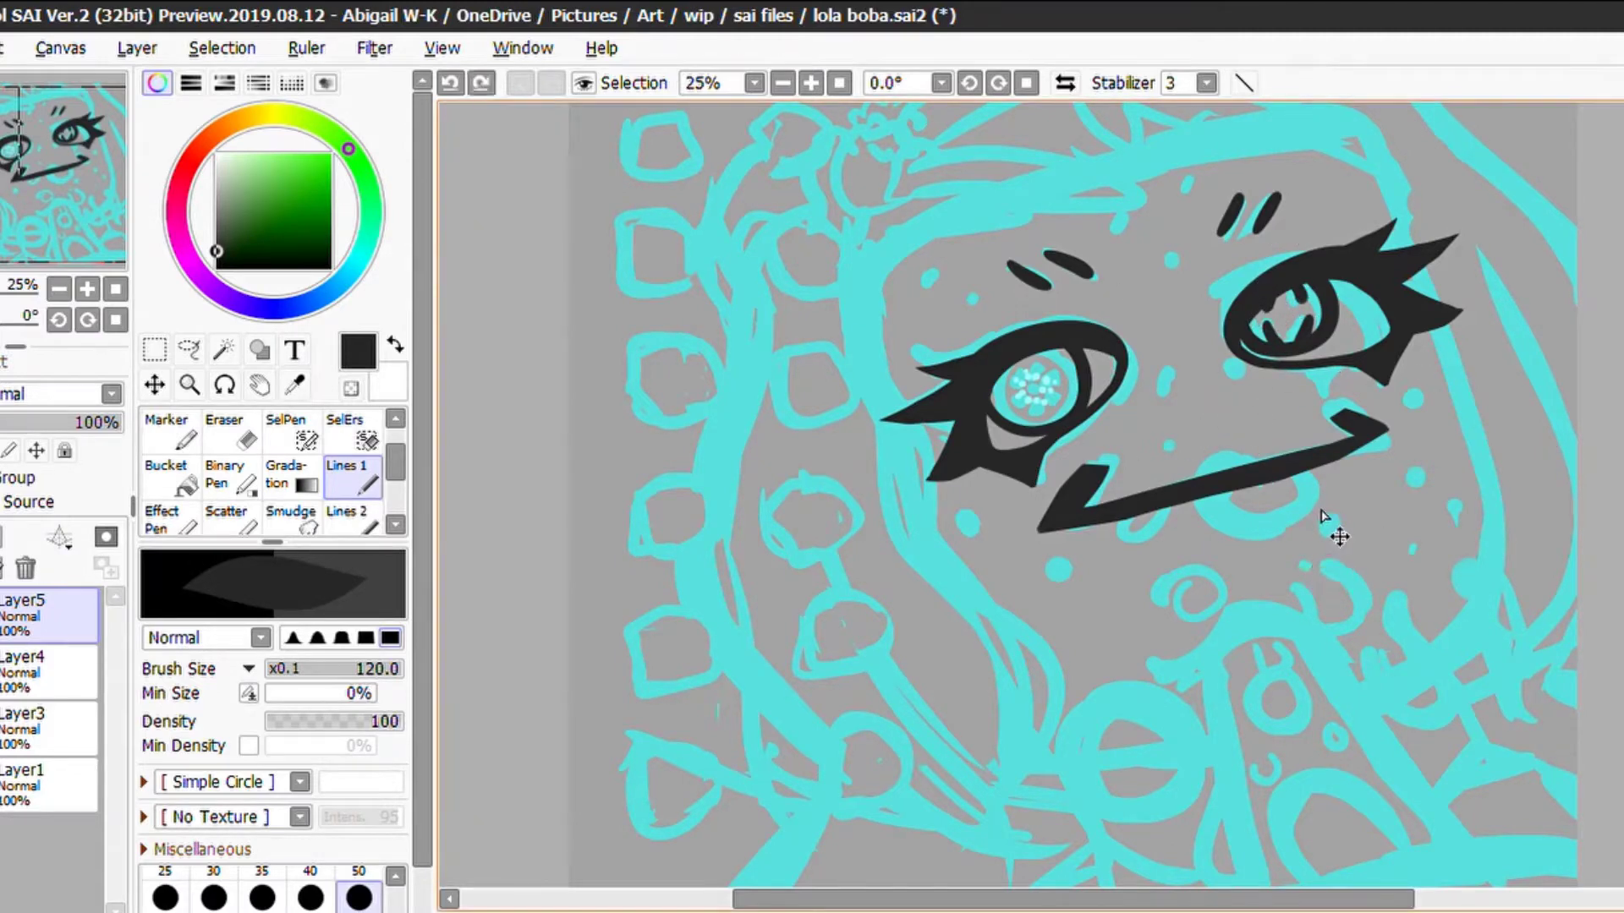
{"action": "key", "text": "ctrl+z"}
Ink the small loop hanging under the mouth line, the small ring below it and the open curl beside the chin
{"action": "left_click_drag", "start_coordinate": [1107, 518], "coordinate": [1186, 491]}
{"action": "left_click_drag", "start_coordinate": [1322, 565], "coordinate": [1260, 551]}
{"action": "left_click_drag", "start_coordinate": [1201, 575], "coordinate": [1180, 568]}
{"action": "key", "text": "ctrl+z"}
{"action": "key", "text": "ctrl+z"}
{"action": "key", "text": "ctrl+z"}
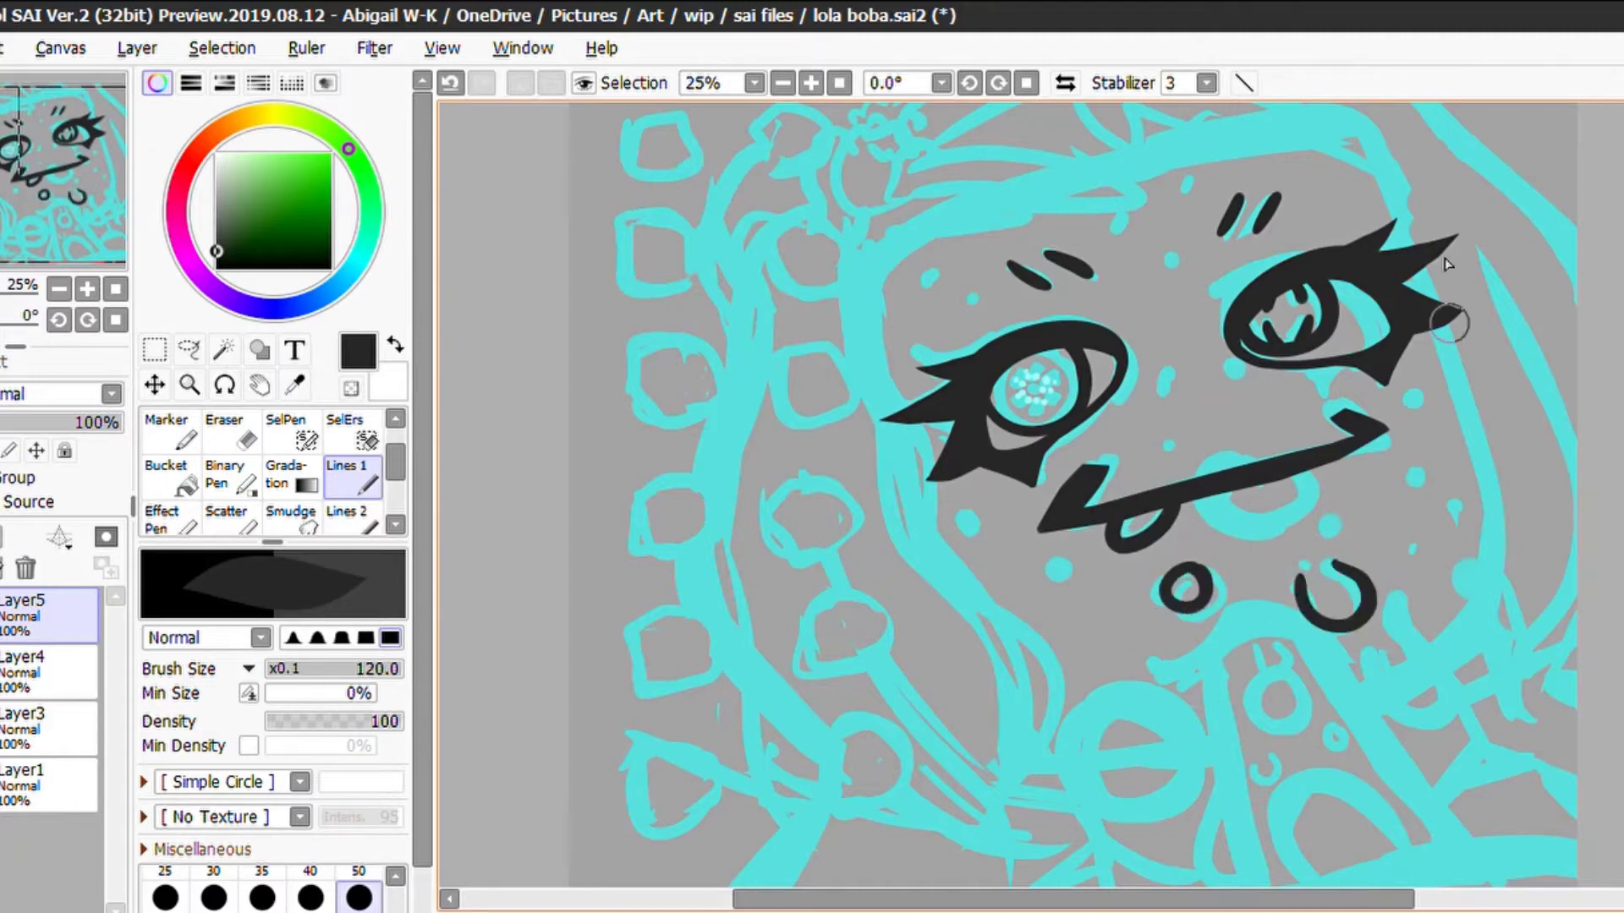
Ink the wavy chin line from below the small ring to the curl beside the chin
{"action": "scroll", "coordinate": [1437, 262], "scroll_direction": "down", "scroll_amount": 1}
{"action": "left_click_drag", "start_coordinate": [1150, 643], "coordinate": [1313, 592]}
{"action": "key", "text": "e"}
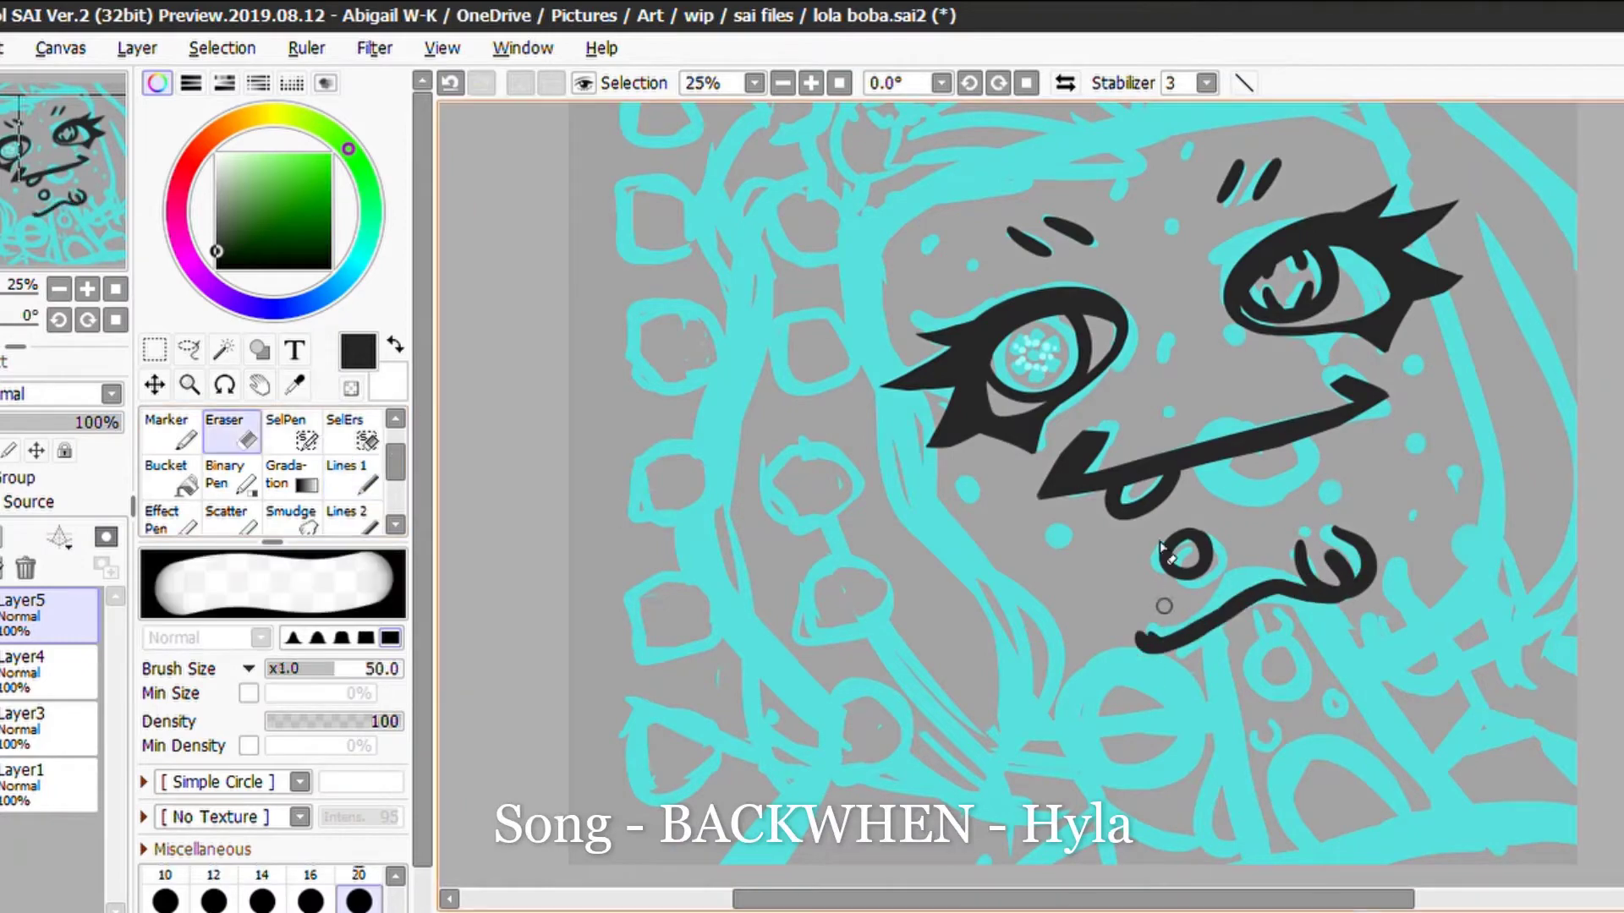
{"action": "key", "text": "ctrl+z"}
{"action": "key", "text": "n"}
{"action": "left_click_drag", "start_coordinate": [1150, 647], "coordinate": [1362, 575]}
{"action": "key", "text": "ctrl+z"}
{"action": "left_click_drag", "start_coordinate": [1157, 634], "coordinate": [1353, 575]}
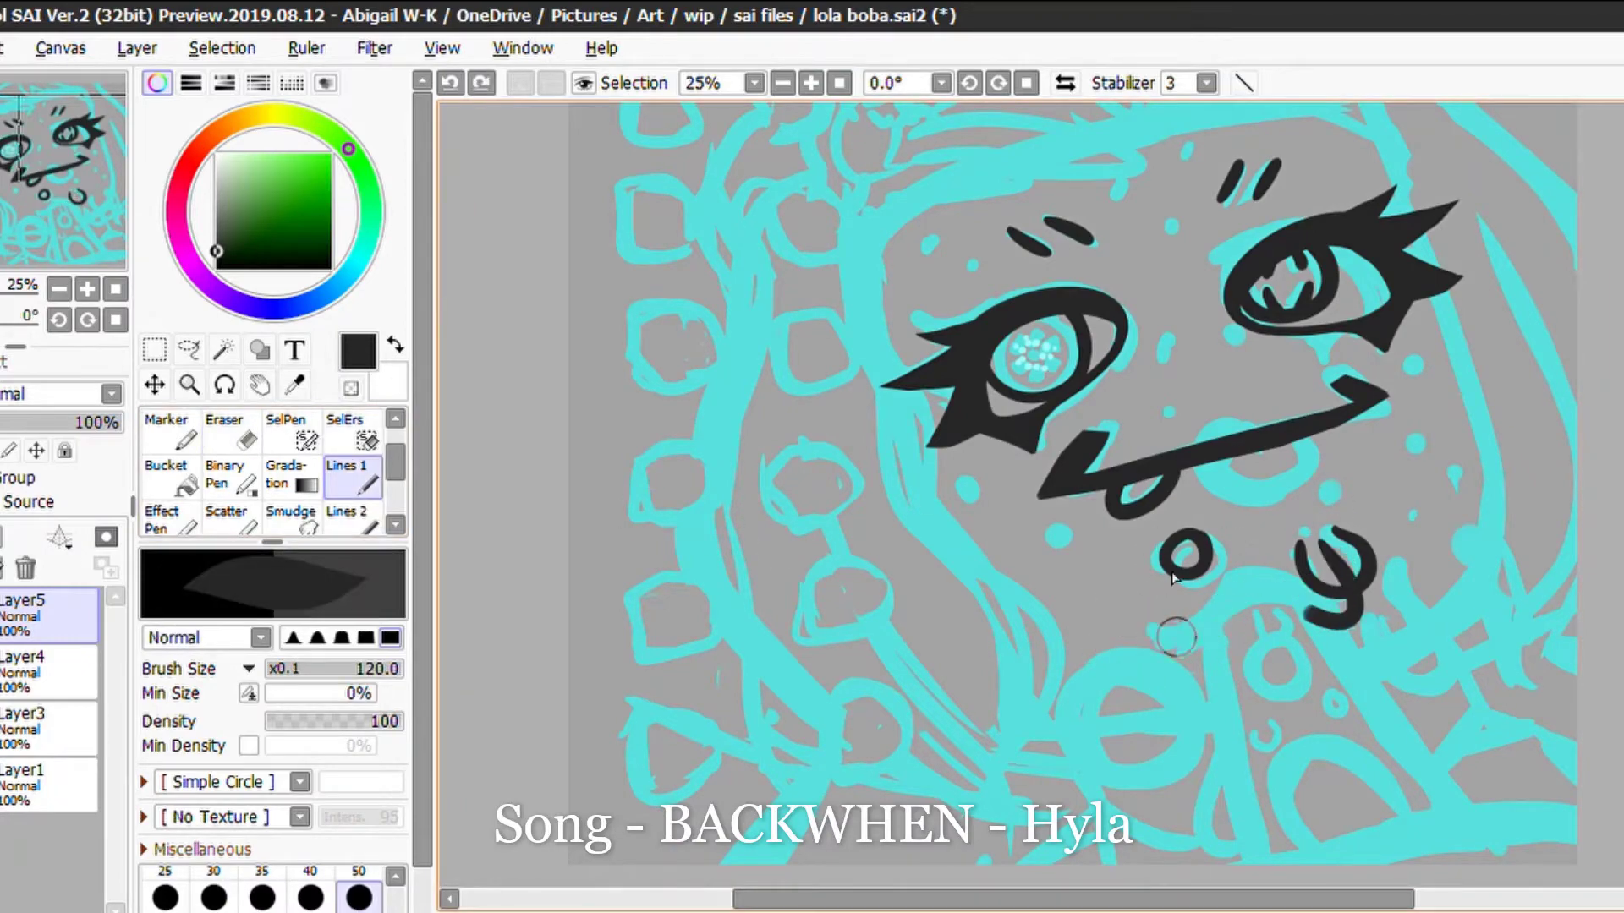
{"action": "key", "text": "e"}
{"action": "key", "text": "n"}
Ink the two thick neck lines from the chin down to the shoulder and trim their lower ends
{"action": "scroll", "coordinate": [1217, 435], "scroll_direction": "down", "scroll_amount": 5}
{"action": "left_click_drag", "start_coordinate": [1230, 630], "coordinate": [1222, 461]}
{"action": "key", "text": "ctrl+z"}
{"action": "mouse_move", "coordinate": [1317, 389]}
{"action": "left_mouse_down"}
{"action": "mouse_move", "coordinate": [1434, 575]}
{"action": "mouse_move", "coordinate": [1309, 378]}
{"action": "left_mouse_up"}
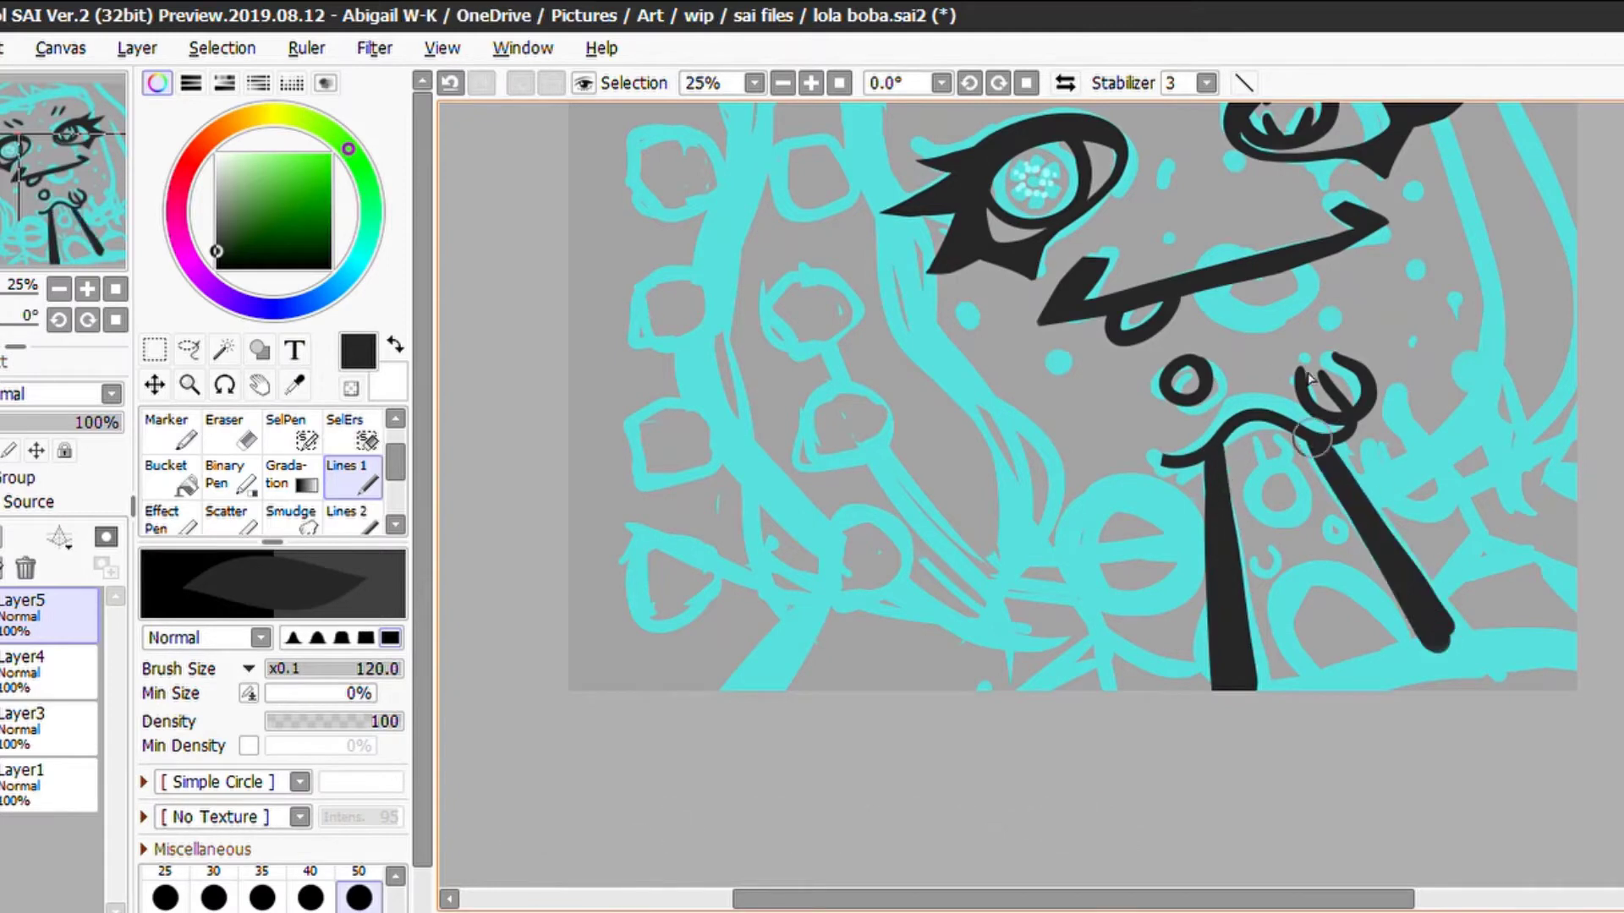
{"action": "key", "text": "e"}
{"action": "left_click_drag", "start_coordinate": [1235, 681], "coordinate": [1442, 639]}
{"action": "key", "text": "n"}
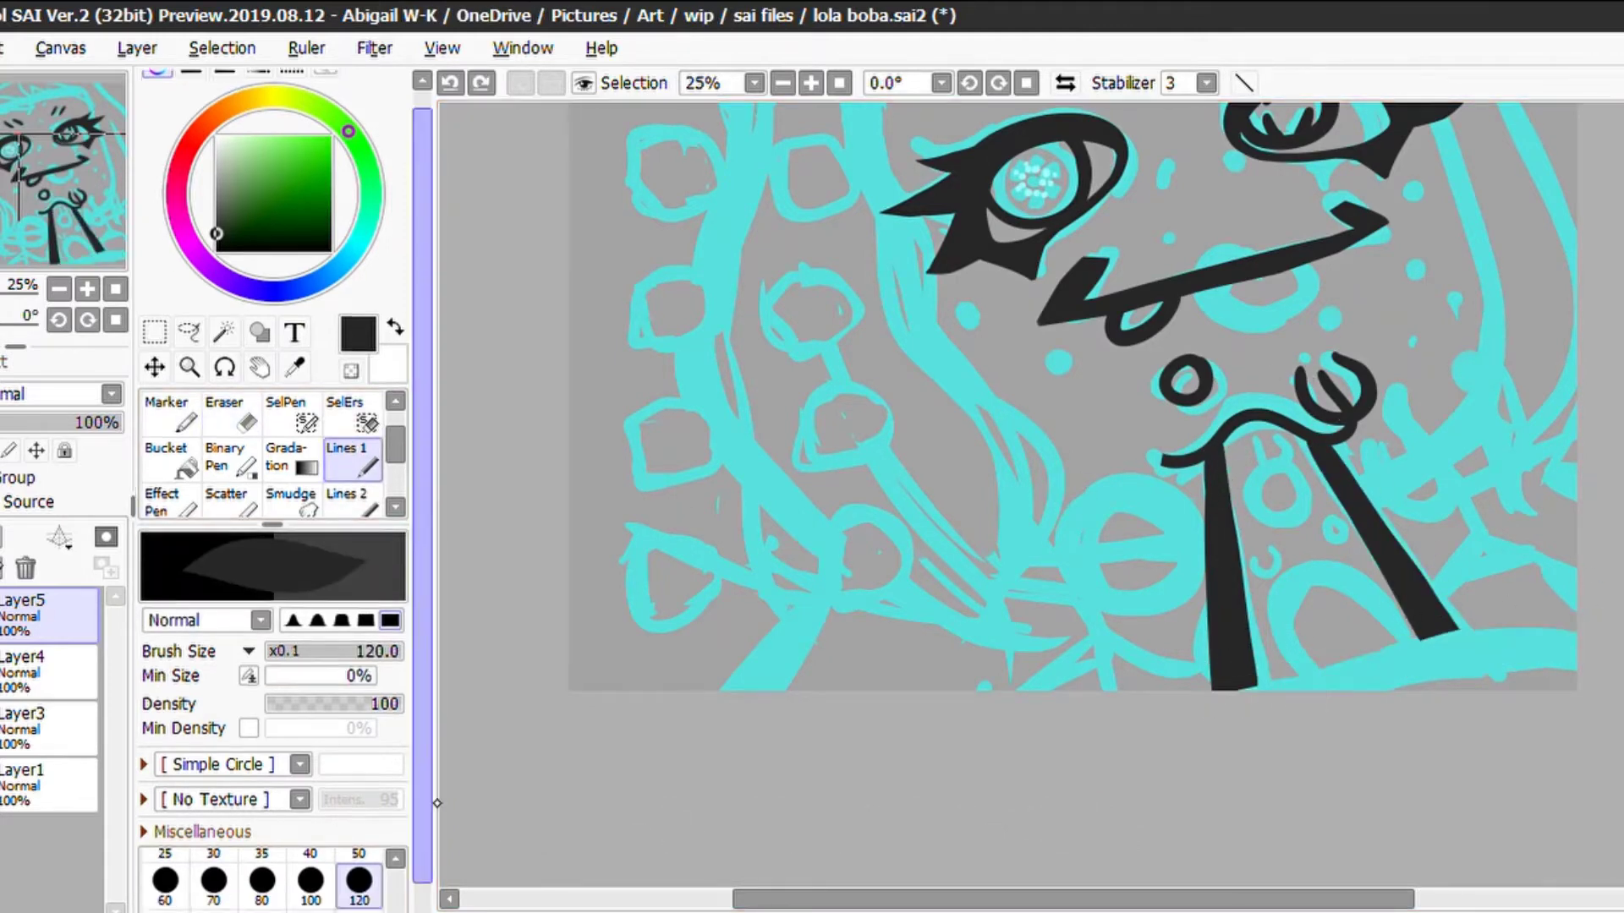
Ink the thick shoulder curve from the canvas edge to the base of the neck at brush size 120
{"action": "key", "text": "bracketright"}
{"action": "key", "text": "bracketright"}
{"action": "key", "text": "bracketleft"}
{"action": "key", "text": "bracketleft"}
{"action": "mouse_move", "coordinate": [1243, 681]}
{"action": "left_mouse_down"}
{"action": "mouse_move", "coordinate": [1454, 634]}
{"action": "mouse_move", "coordinate": [1598, 663]}
{"action": "left_mouse_up"}
{"action": "key", "text": "ctrl+z"}
{"action": "left_click_drag", "start_coordinate": [1598, 605], "coordinate": [1298, 713]}
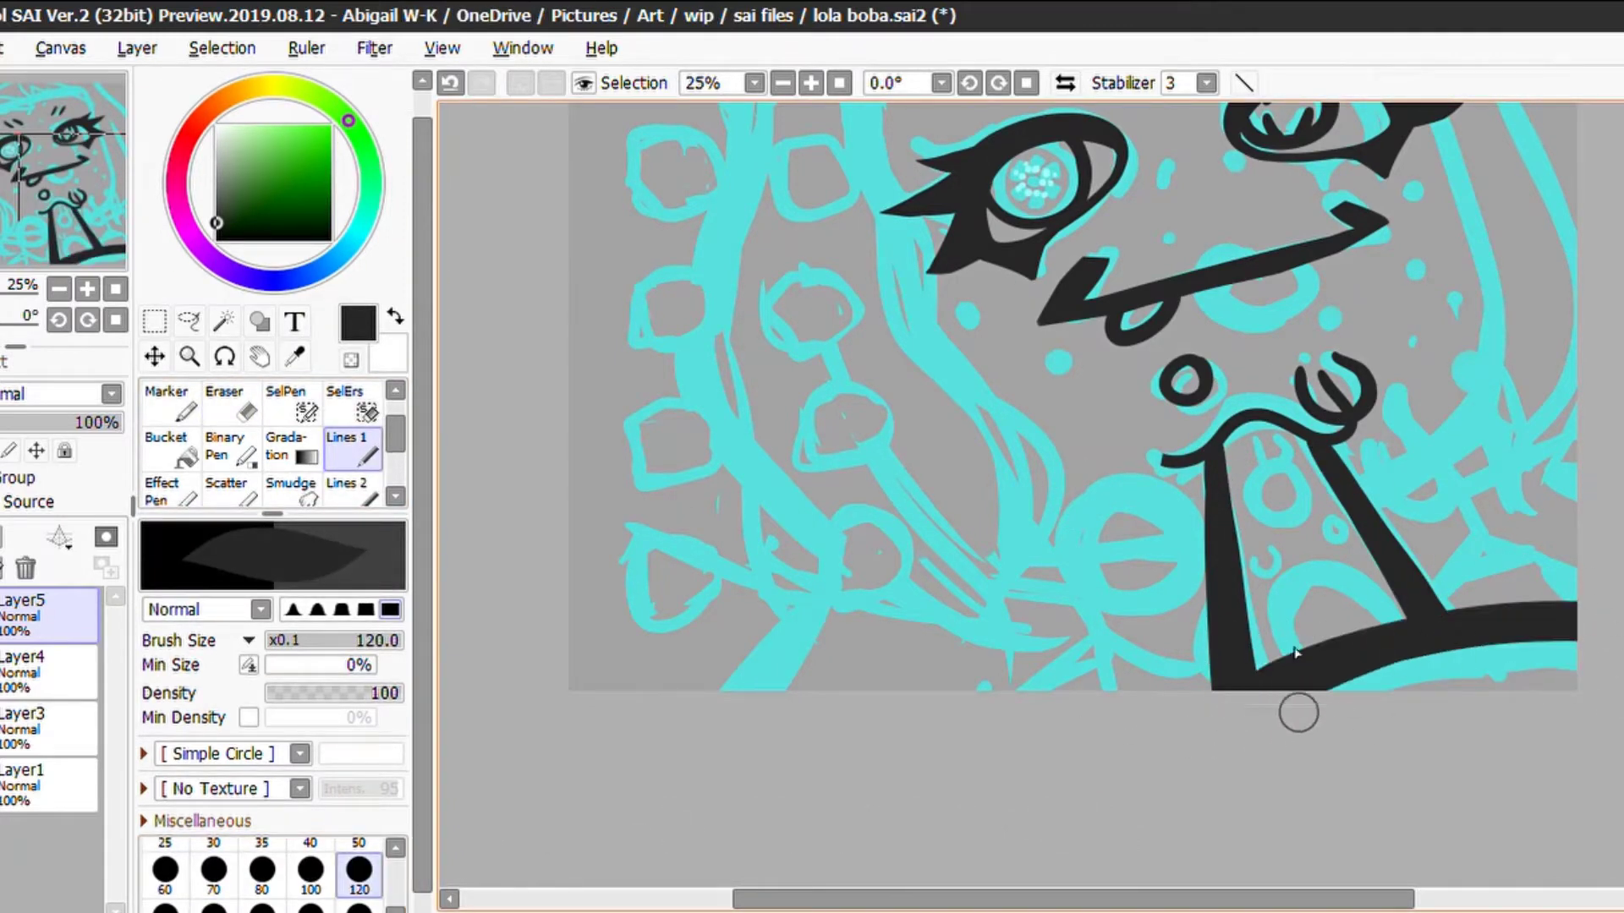
Ink the neck details: a ring, a half-round arch at the base, and smaller circles and curls around them
{"action": "left_click_drag", "start_coordinate": [1302, 488], "coordinate": [1278, 473]}
{"action": "key", "text": "ctrl+z"}
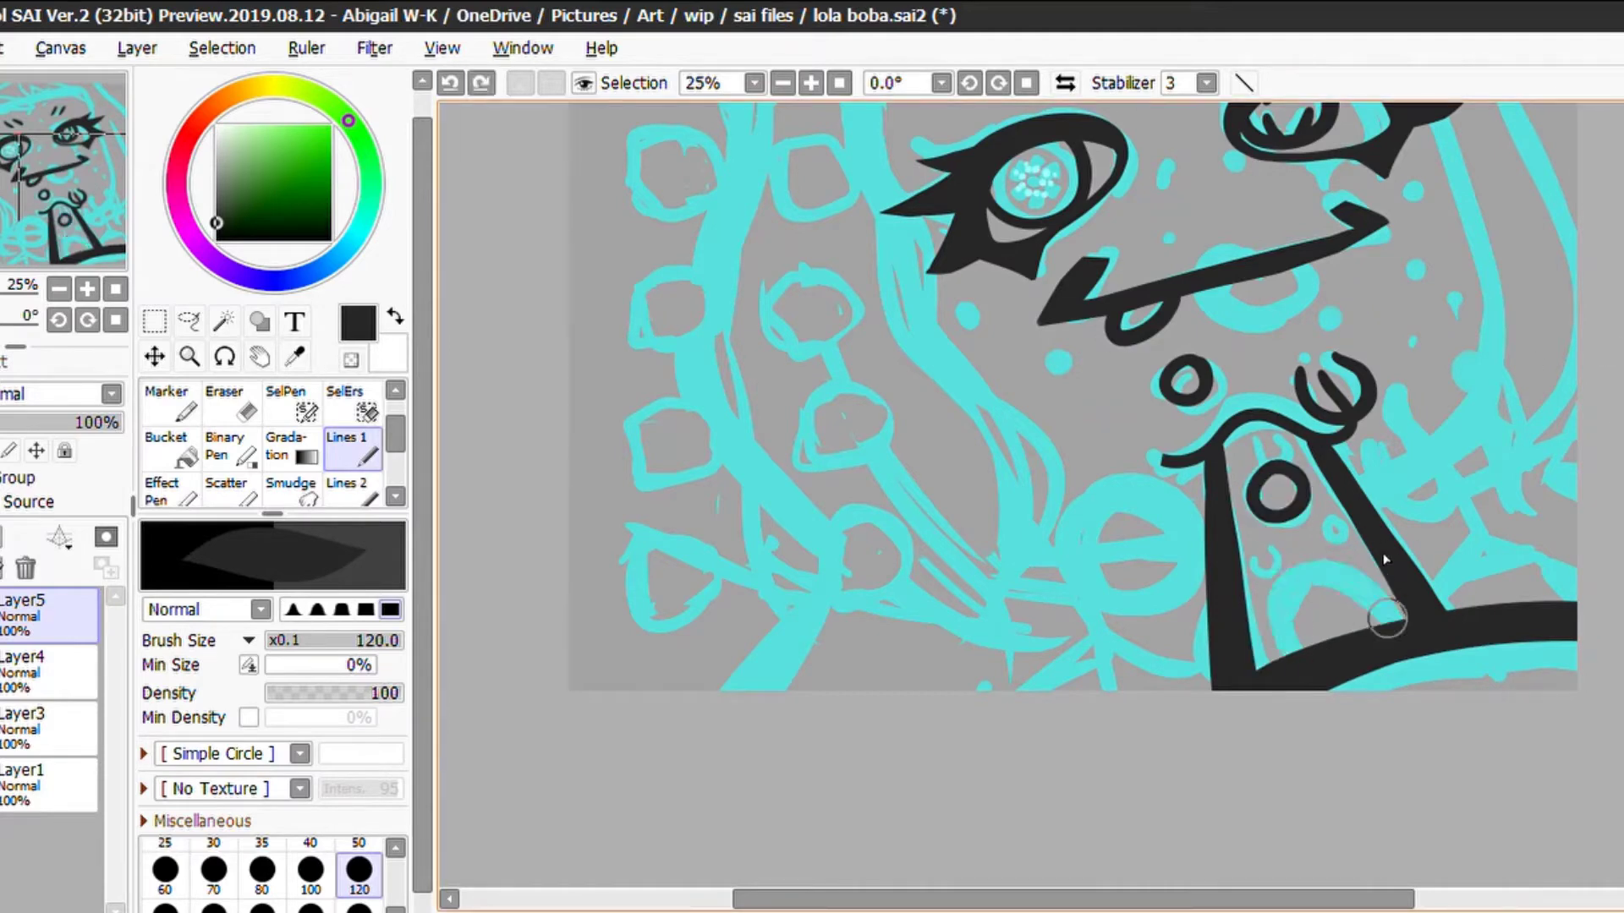
{"action": "left_click_drag", "start_coordinate": [1387, 620], "coordinate": [1361, 583]}
{"action": "scroll", "coordinate": [1239, 437], "scroll_direction": "up", "scroll_amount": 2}
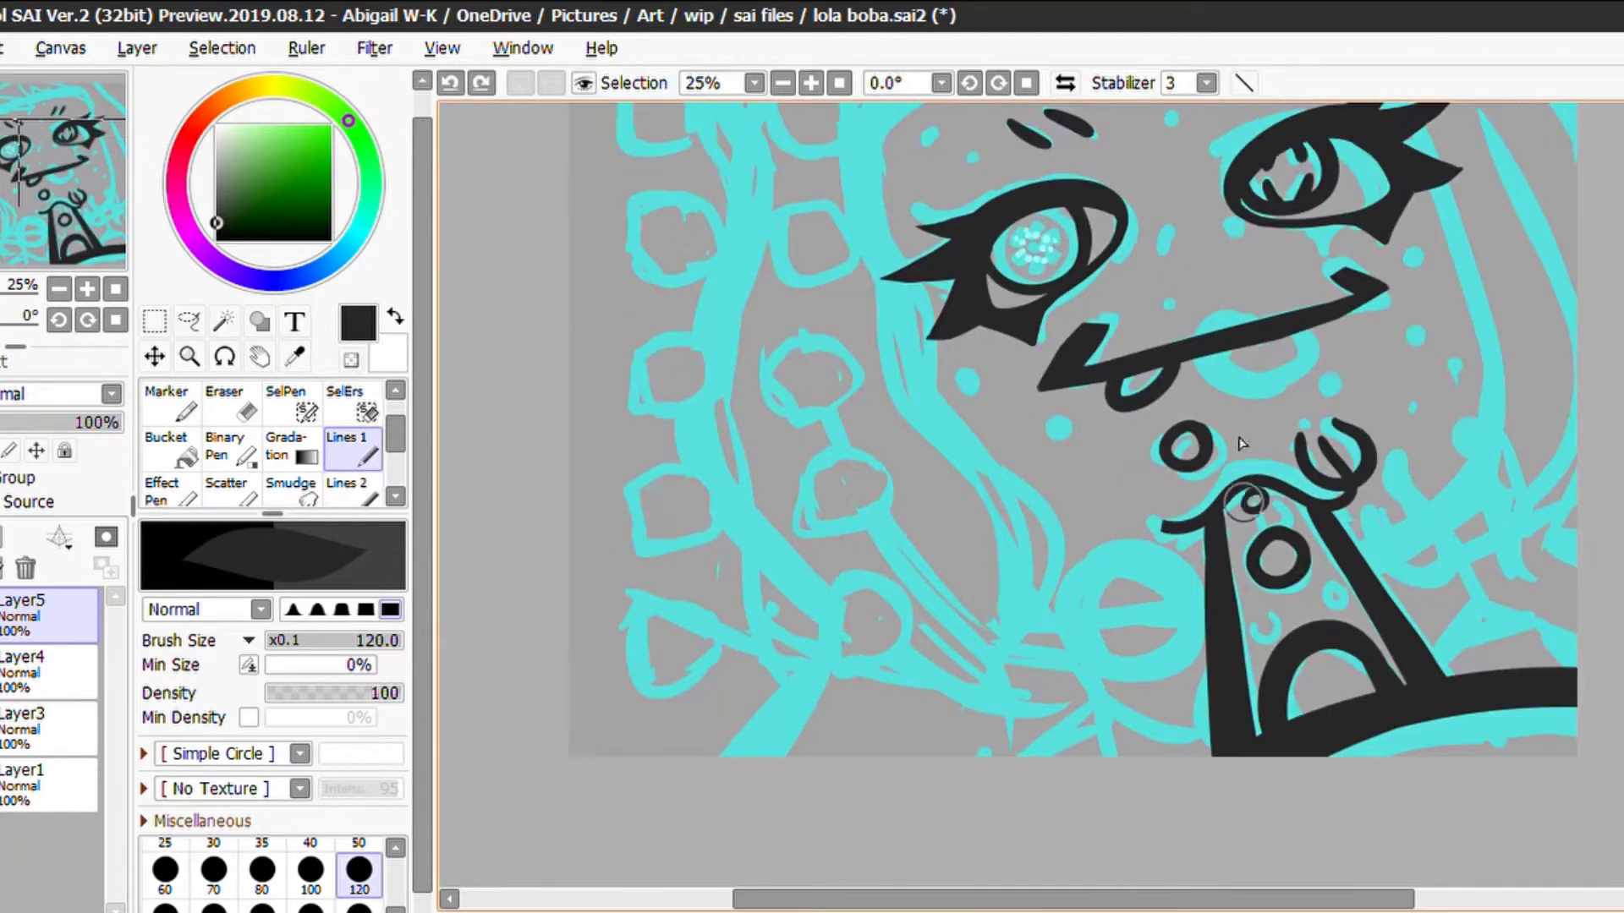
{"action": "left_click_drag", "start_coordinate": [1253, 551], "coordinate": [1331, 518]}
Ink the large ring beside the neck, the hook-shaped curl near the cheek and the big circle under the mouth line
{"action": "left_click_drag", "start_coordinate": [1099, 498], "coordinate": [1096, 496]}
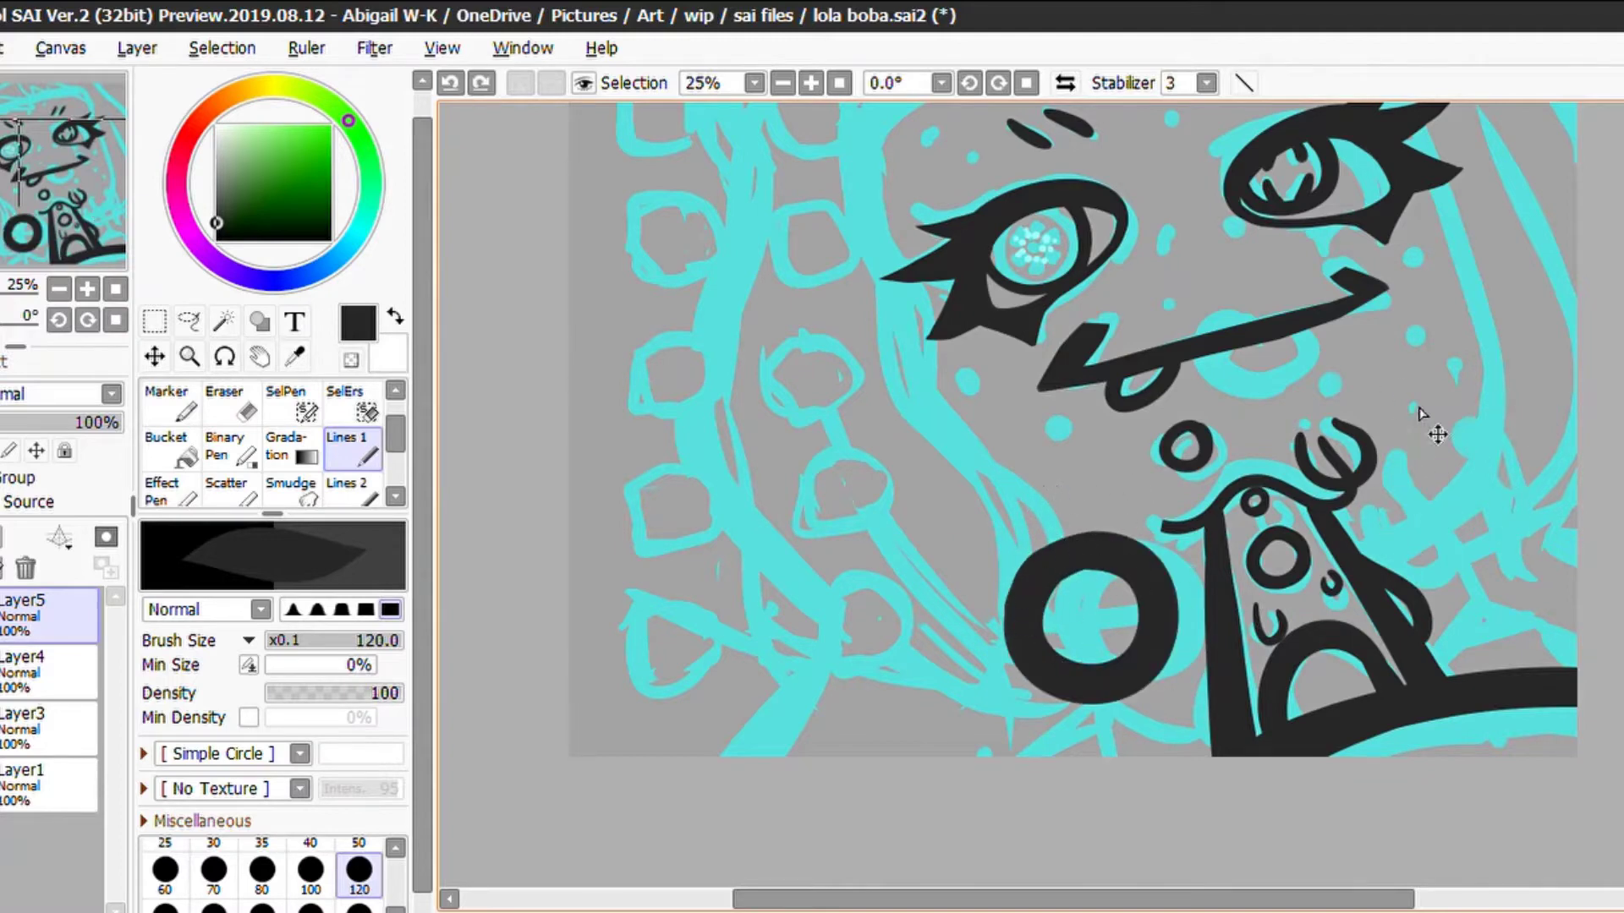
{"action": "left_click_drag", "start_coordinate": [1430, 427], "coordinate": [1379, 584]}
{"action": "scroll", "coordinate": [1353, 457], "scroll_direction": "up", "scroll_amount": 5}
{"action": "mouse_move", "coordinate": [1303, 499]}
{"action": "left_mouse_down"}
{"action": "mouse_move", "coordinate": [1226, 549]}
{"action": "mouse_move", "coordinate": [1291, 507]}
{"action": "mouse_move", "coordinate": [1307, 531]}
{"action": "left_mouse_up"}
{"action": "key", "text": "ctrl+z"}
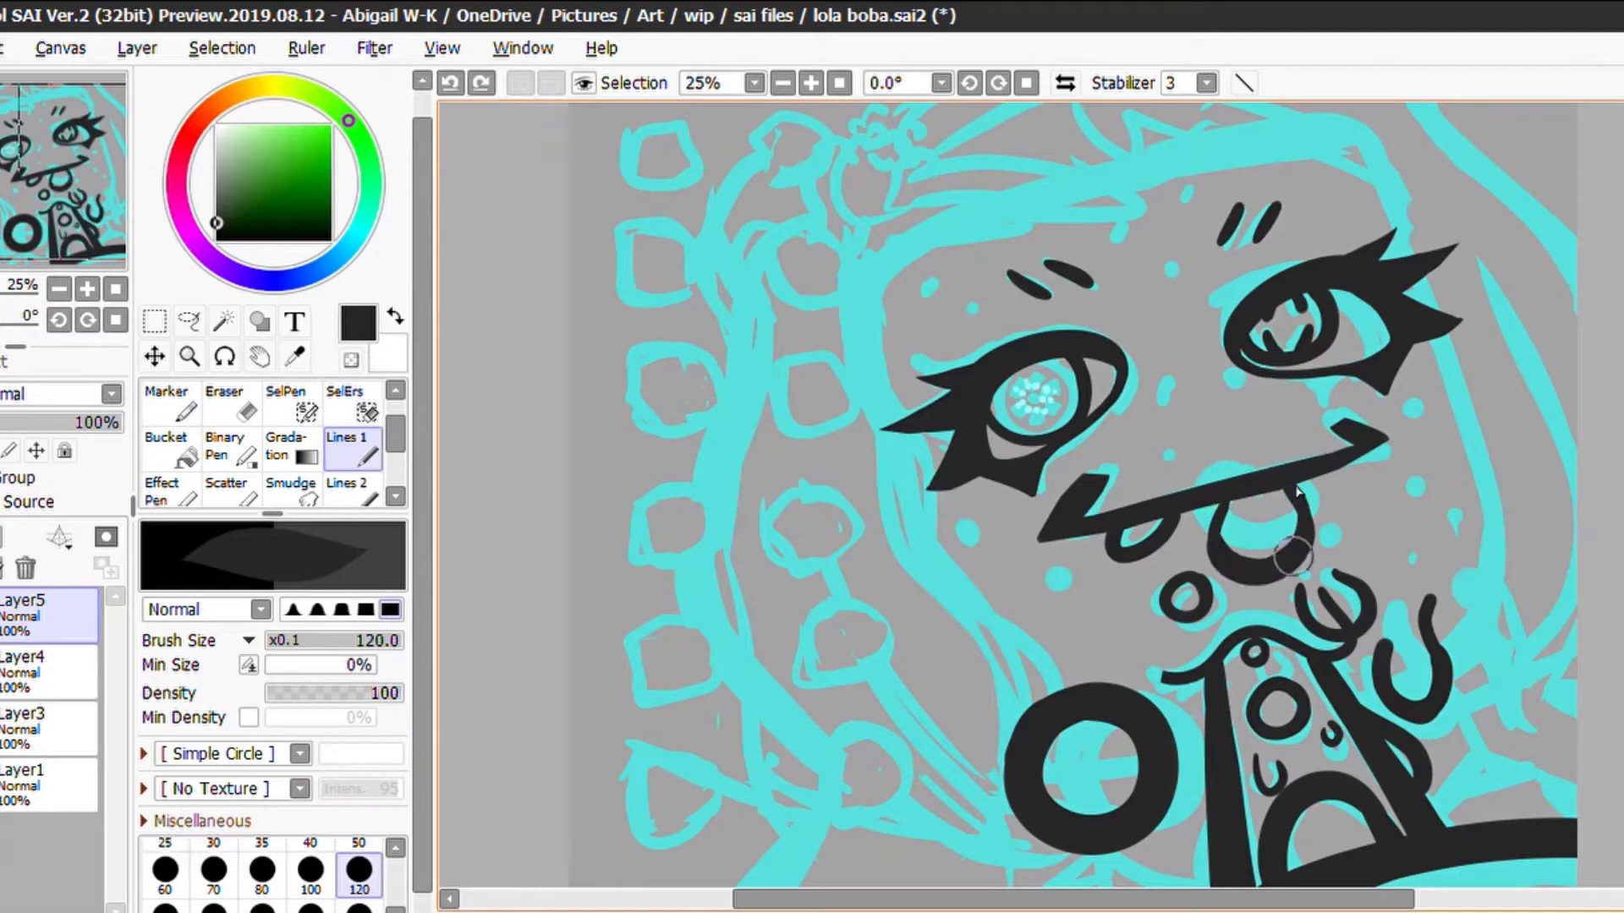
Ink the left side of the face from the forehead to the large ring, and the hair strands at the hairline
{"action": "scroll", "coordinate": [1310, 615], "scroll_direction": "up", "scroll_amount": 3}
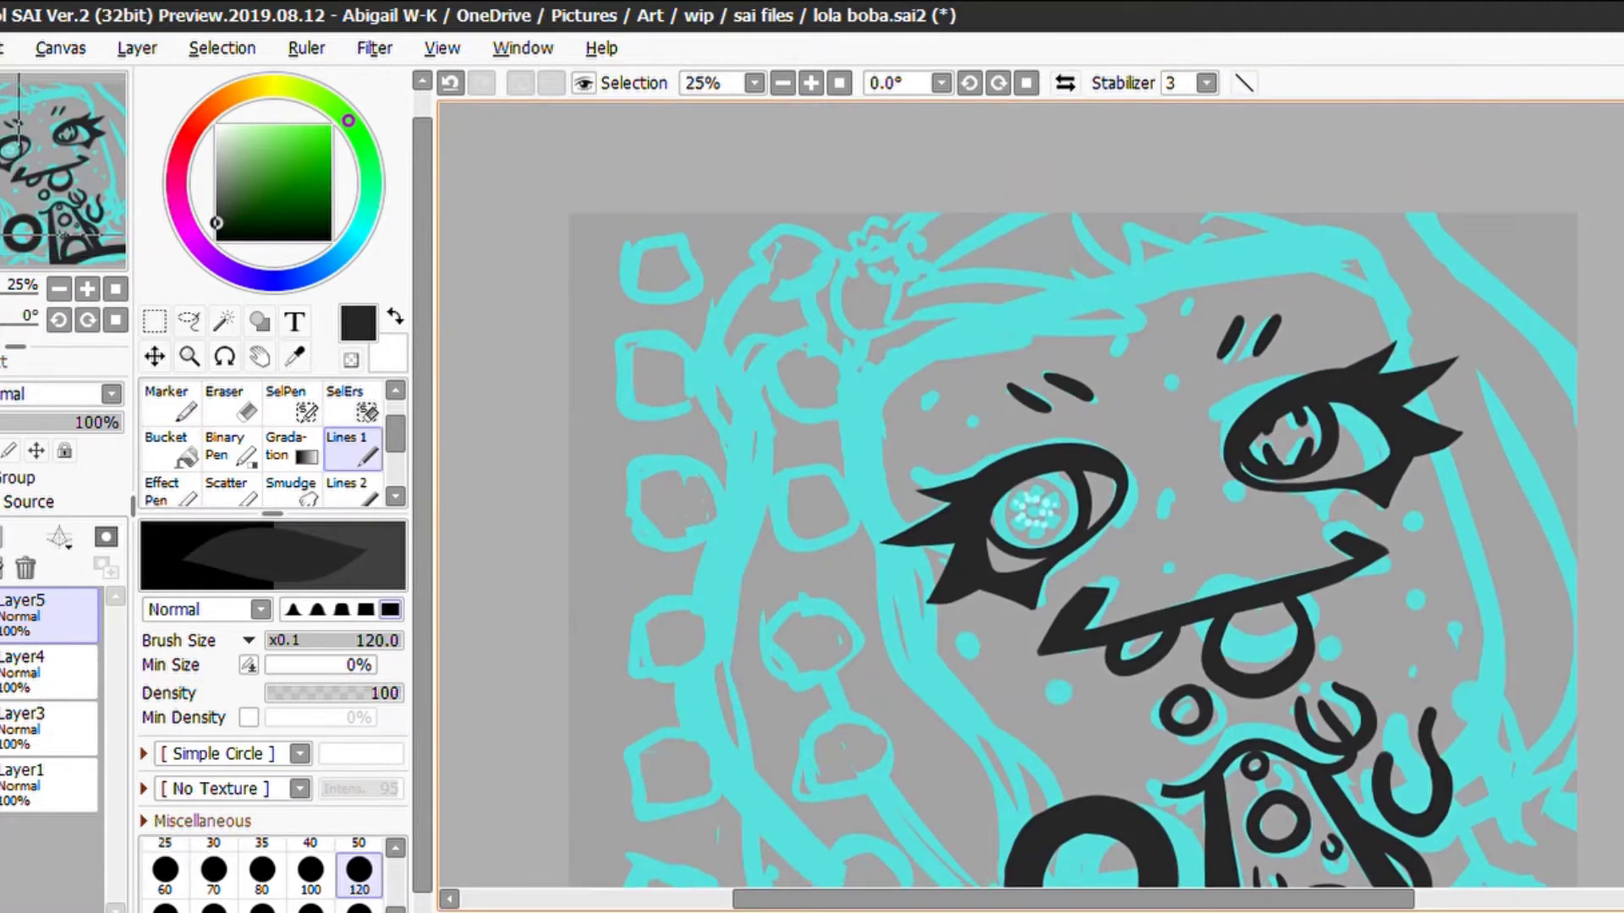
{"action": "mouse_move", "coordinate": [1067, 232]}
{"action": "left_mouse_down"}
{"action": "mouse_move", "coordinate": [931, 323]}
{"action": "mouse_move", "coordinate": [966, 717]}
{"action": "mouse_move", "coordinate": [1002, 791]}
{"action": "left_mouse_up"}
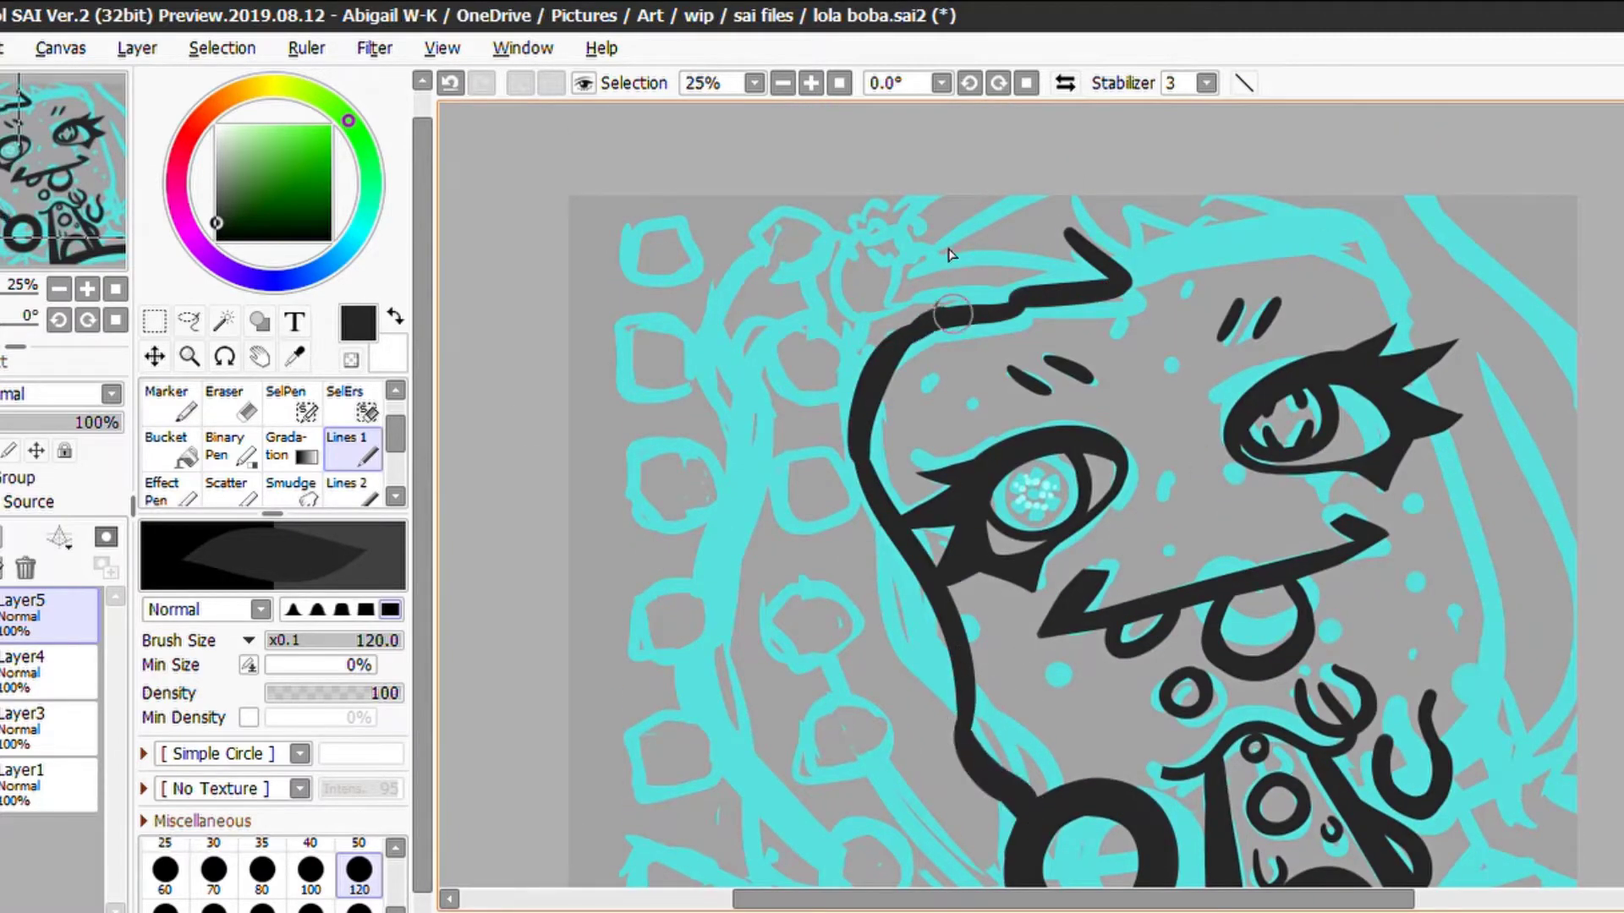
{"action": "key", "text": "ctrl+z"}
{"action": "left_click_drag", "start_coordinate": [1048, 199], "coordinate": [1125, 280]}
Ink the top of the forehead and the right side of the face down past the cheek
{"action": "mouse_move", "coordinate": [1124, 284]}
{"action": "left_mouse_down"}
{"action": "mouse_move", "coordinate": [896, 270]}
{"action": "mouse_move", "coordinate": [1514, 542]}
{"action": "left_mouse_up"}
{"action": "key", "text": "ctrl+z"}
{"action": "key", "text": "ctrl+z"}
{"action": "mouse_move", "coordinate": [1183, 262]}
{"action": "left_mouse_down"}
{"action": "mouse_move", "coordinate": [1118, 292]}
{"action": "mouse_move", "coordinate": [1409, 343]}
{"action": "left_mouse_up"}
{"action": "scroll", "coordinate": [1409, 342], "scroll_direction": "down", "scroll_amount": 4}
{"action": "mouse_move", "coordinate": [1412, 222]}
{"action": "left_mouse_down"}
{"action": "mouse_move", "coordinate": [1469, 420]}
{"action": "mouse_move", "coordinate": [1500, 427]}
{"action": "mouse_move", "coordinate": [1487, 634]}
{"action": "left_mouse_up"}
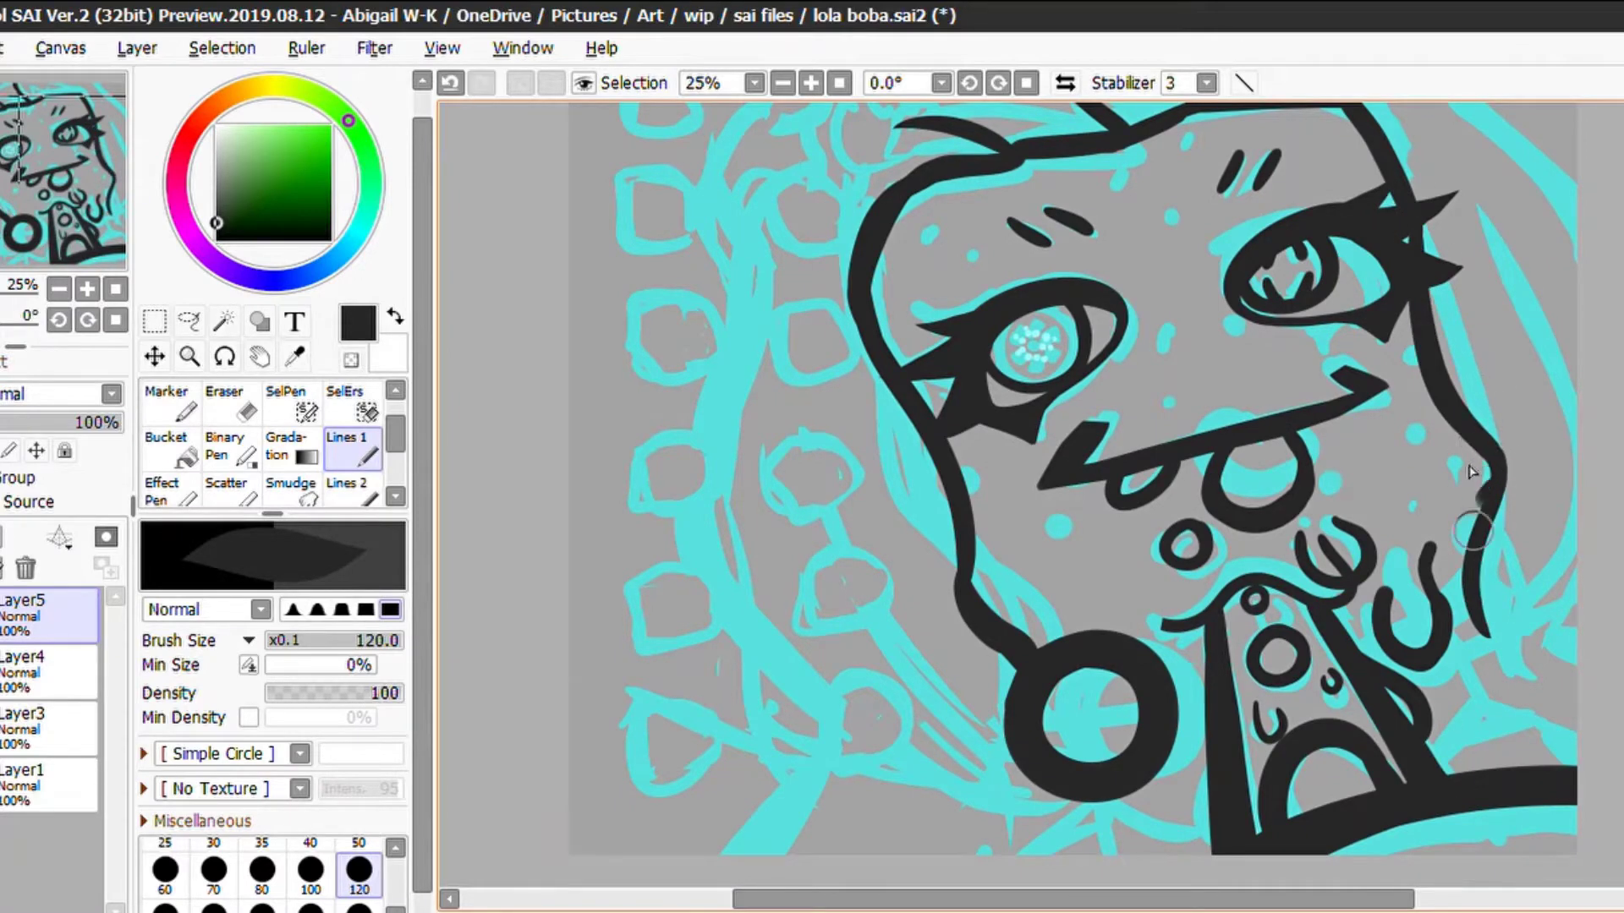
Thin the large ring beside the neck by erasing its inner edge at eraser size 120, and return to the Lines 1 brush
{"action": "key", "text": "e"}
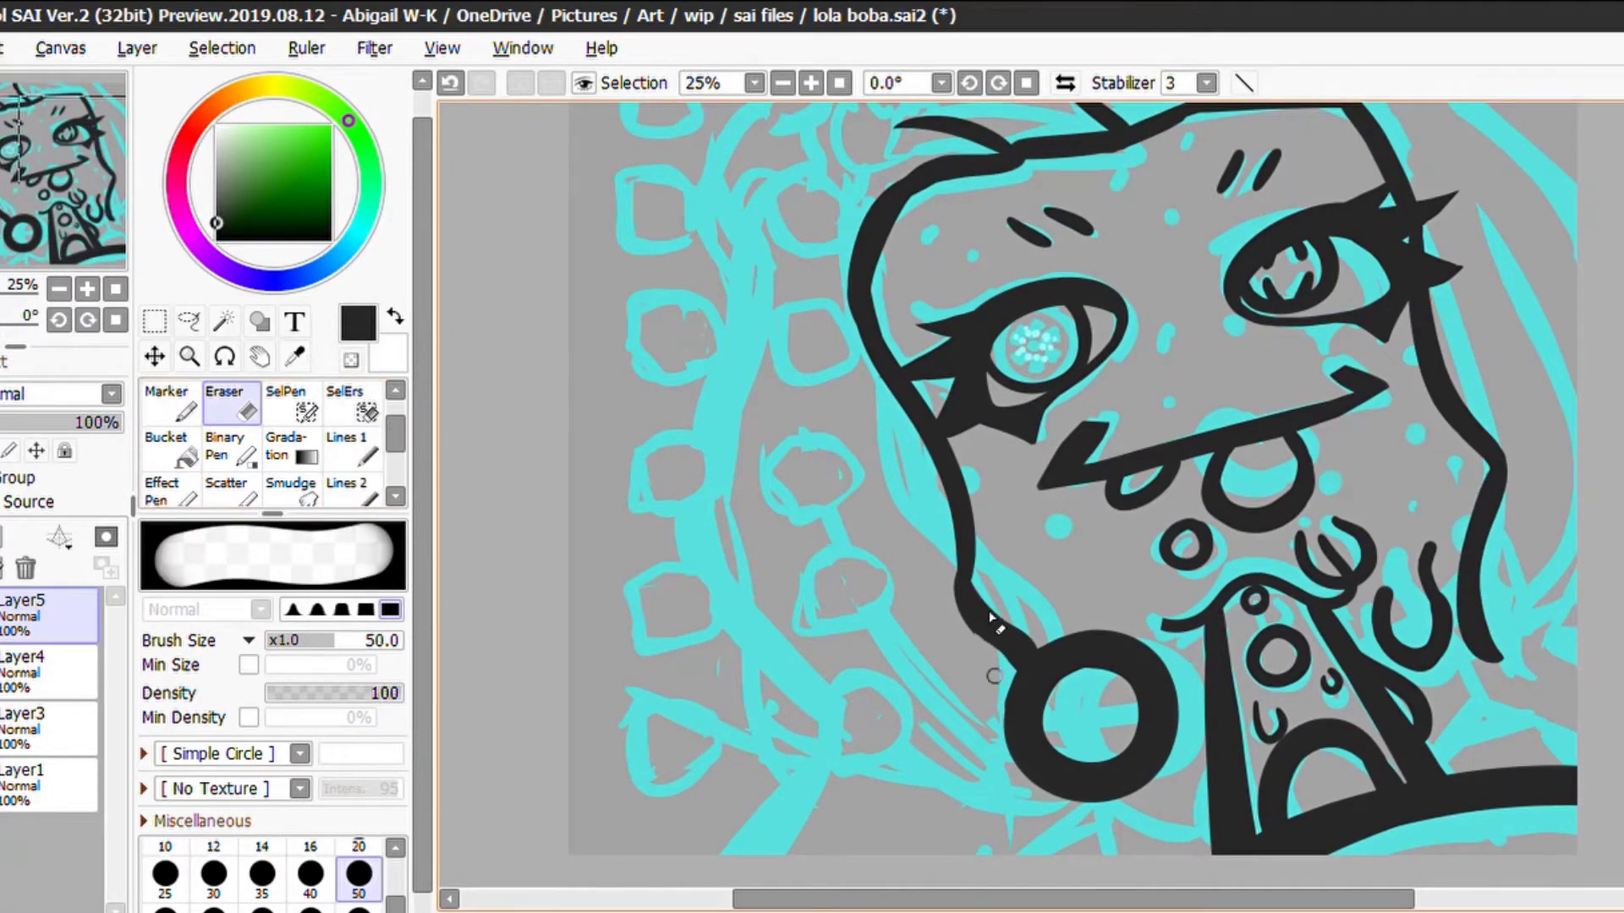
{"action": "key", "text": "bracketright"}
{"action": "key", "text": "bracketright"}
{"action": "key", "text": "bracketright"}
{"action": "key", "text": "bracketright"}
{"action": "key", "text": "bracketright"}
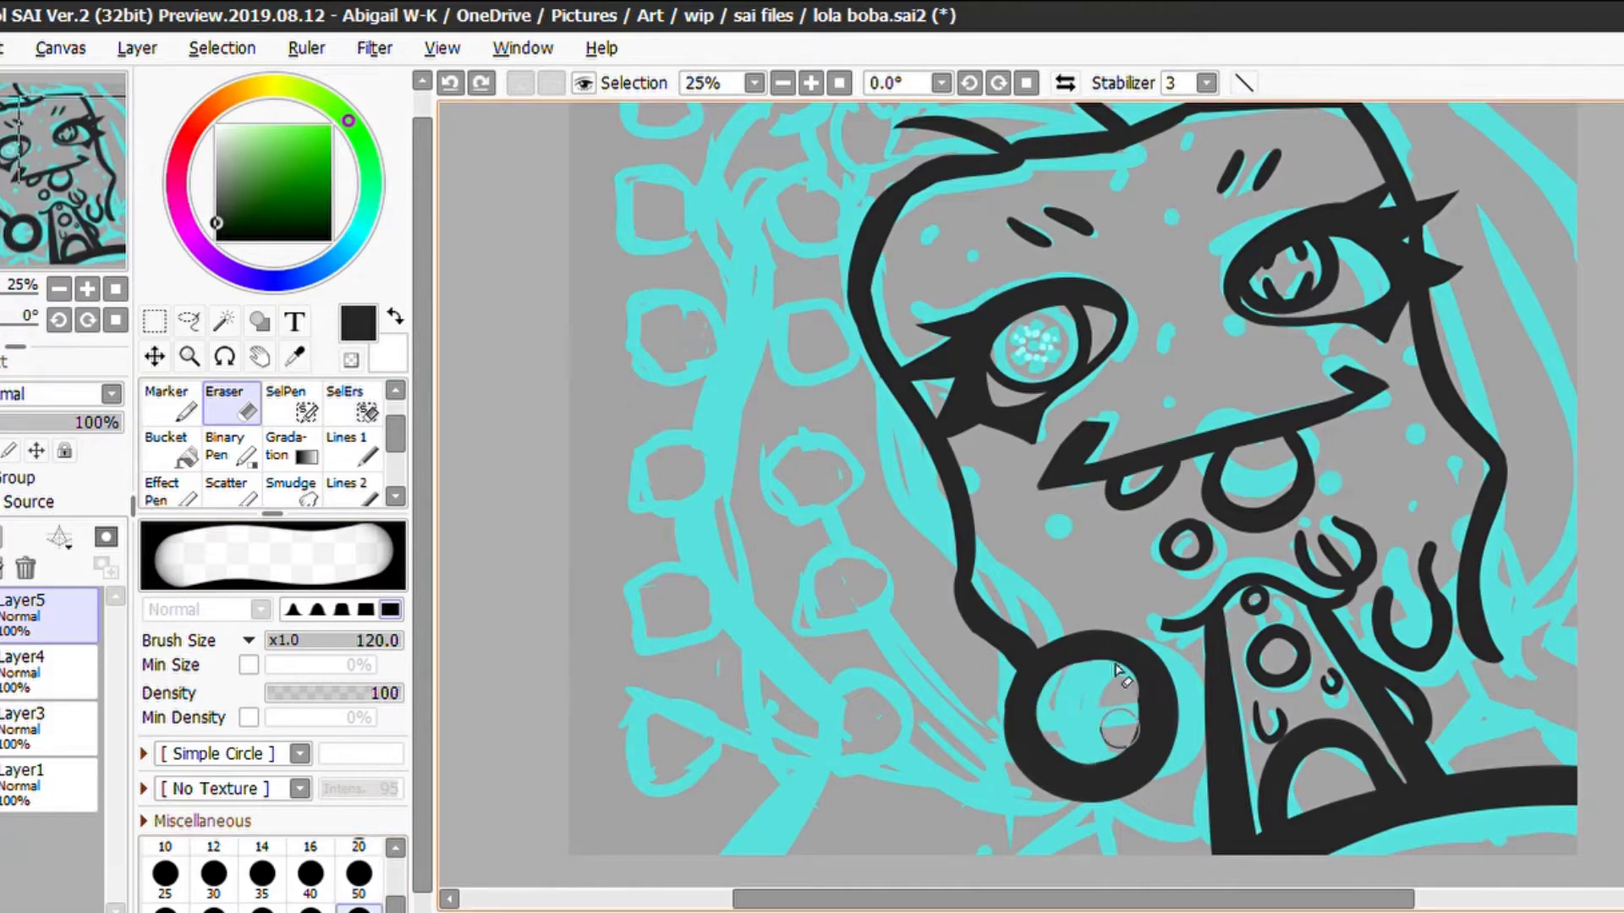
{"action": "mouse_move", "coordinate": [1115, 668]}
{"action": "left_mouse_down"}
{"action": "mouse_move", "coordinate": [1065, 622]}
{"action": "mouse_move", "coordinate": [1113, 628]}
{"action": "mouse_move", "coordinate": [1053, 663]}
{"action": "mouse_move", "coordinate": [1091, 641]}
{"action": "mouse_move", "coordinate": [1097, 673]}
{"action": "mouse_move", "coordinate": [1096, 623]}
{"action": "mouse_move", "coordinate": [1049, 673]}
{"action": "left_mouse_up"}
{"action": "left_click", "coordinate": [347, 448]}
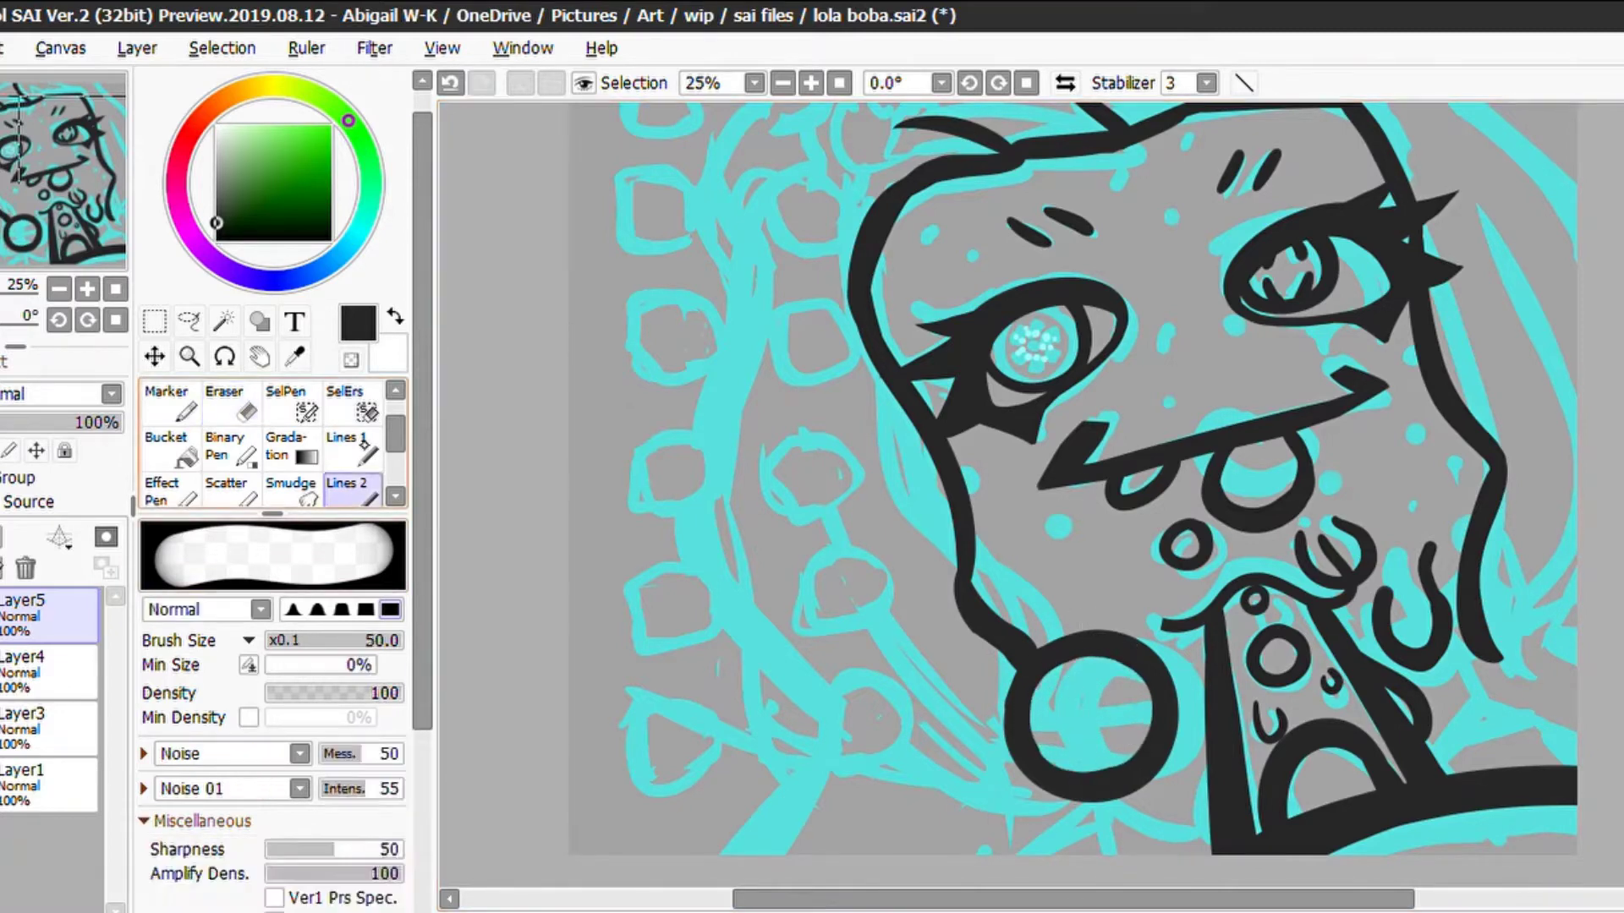
Ink the star-shaped top and the rounded body of the small ornament beside the upper head
{"action": "scroll", "coordinate": [940, 254], "scroll_direction": "up", "scroll_amount": 3}
{"action": "mouse_move", "coordinate": [840, 222]}
{"action": "left_mouse_down"}
{"action": "mouse_move", "coordinate": [941, 216]}
{"action": "mouse_move", "coordinate": [914, 226]}
{"action": "mouse_move", "coordinate": [910, 200]}
{"action": "mouse_move", "coordinate": [870, 249]}
{"action": "left_mouse_up"}
{"action": "key", "text": "ctrl+z"}
{"action": "key", "text": "ctrl+z"}
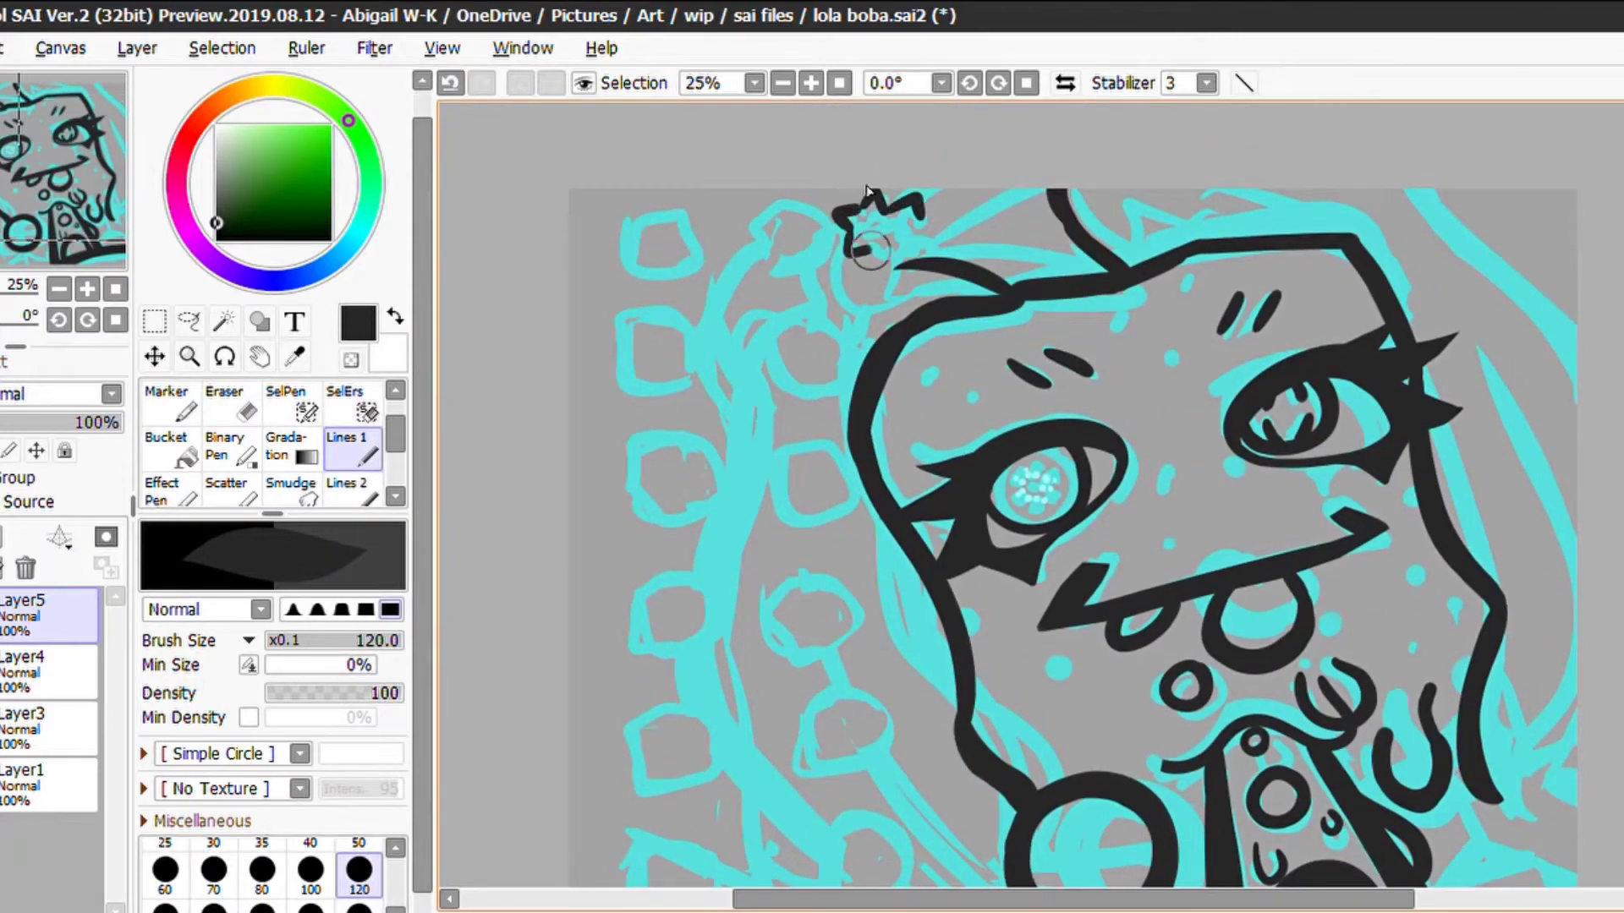
{"action": "key", "text": "ctrl+z"}
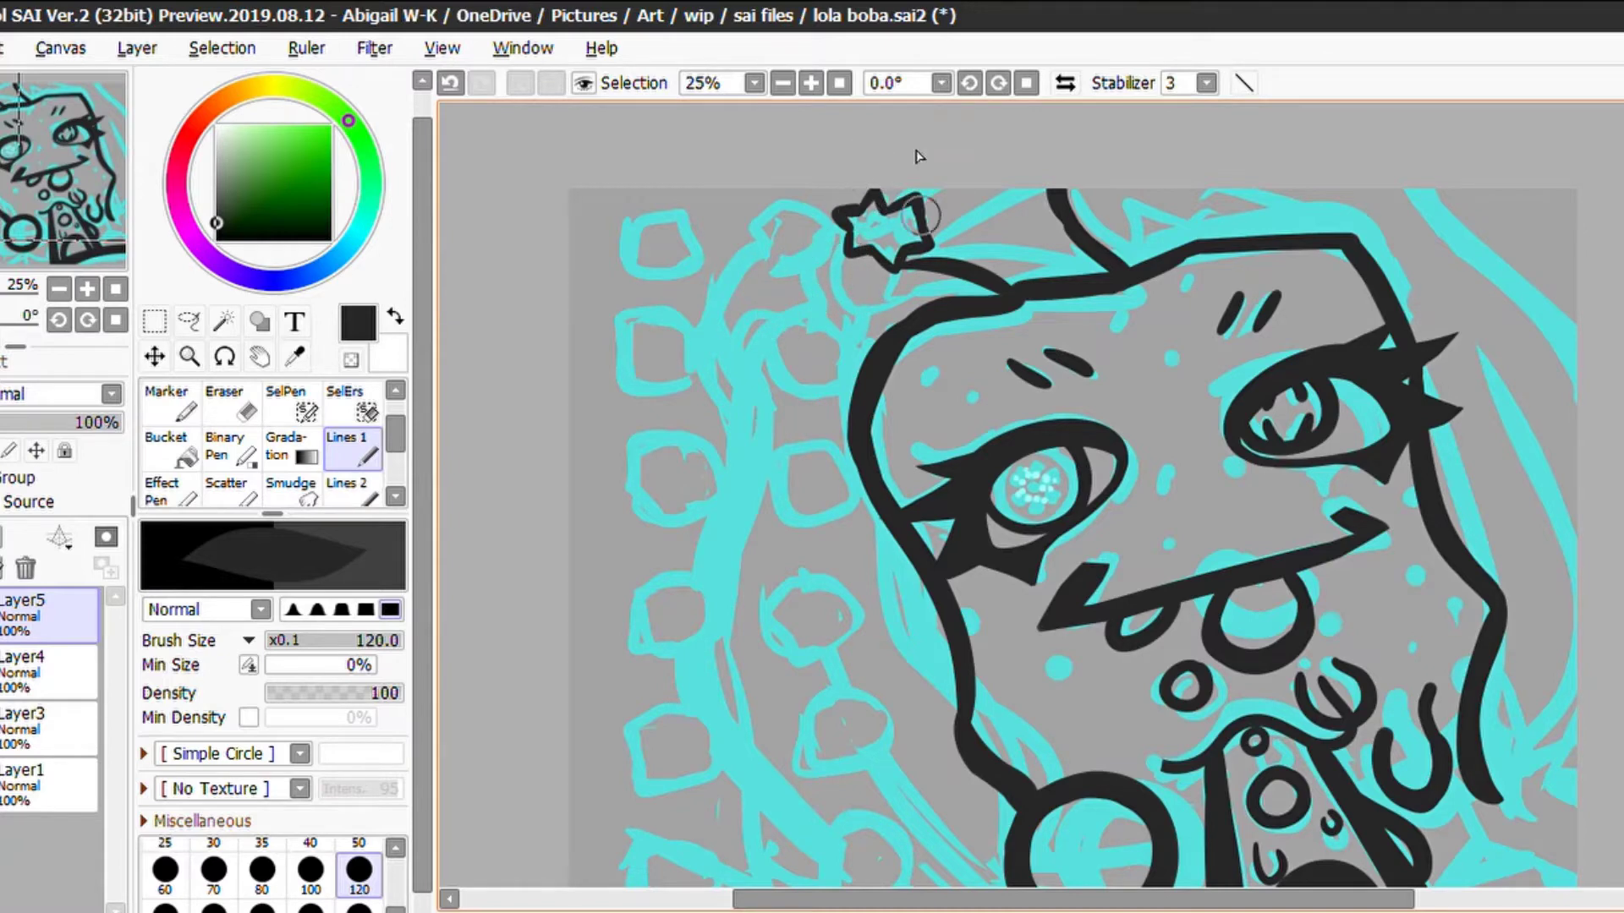
{"action": "mouse_move", "coordinate": [849, 236]}
{"action": "left_mouse_down"}
{"action": "mouse_move", "coordinate": [849, 311]}
{"action": "mouse_move", "coordinate": [900, 308]}
{"action": "mouse_move", "coordinate": [861, 317]}
{"action": "left_mouse_up"}
{"action": "key", "text": "ctrl+z"}
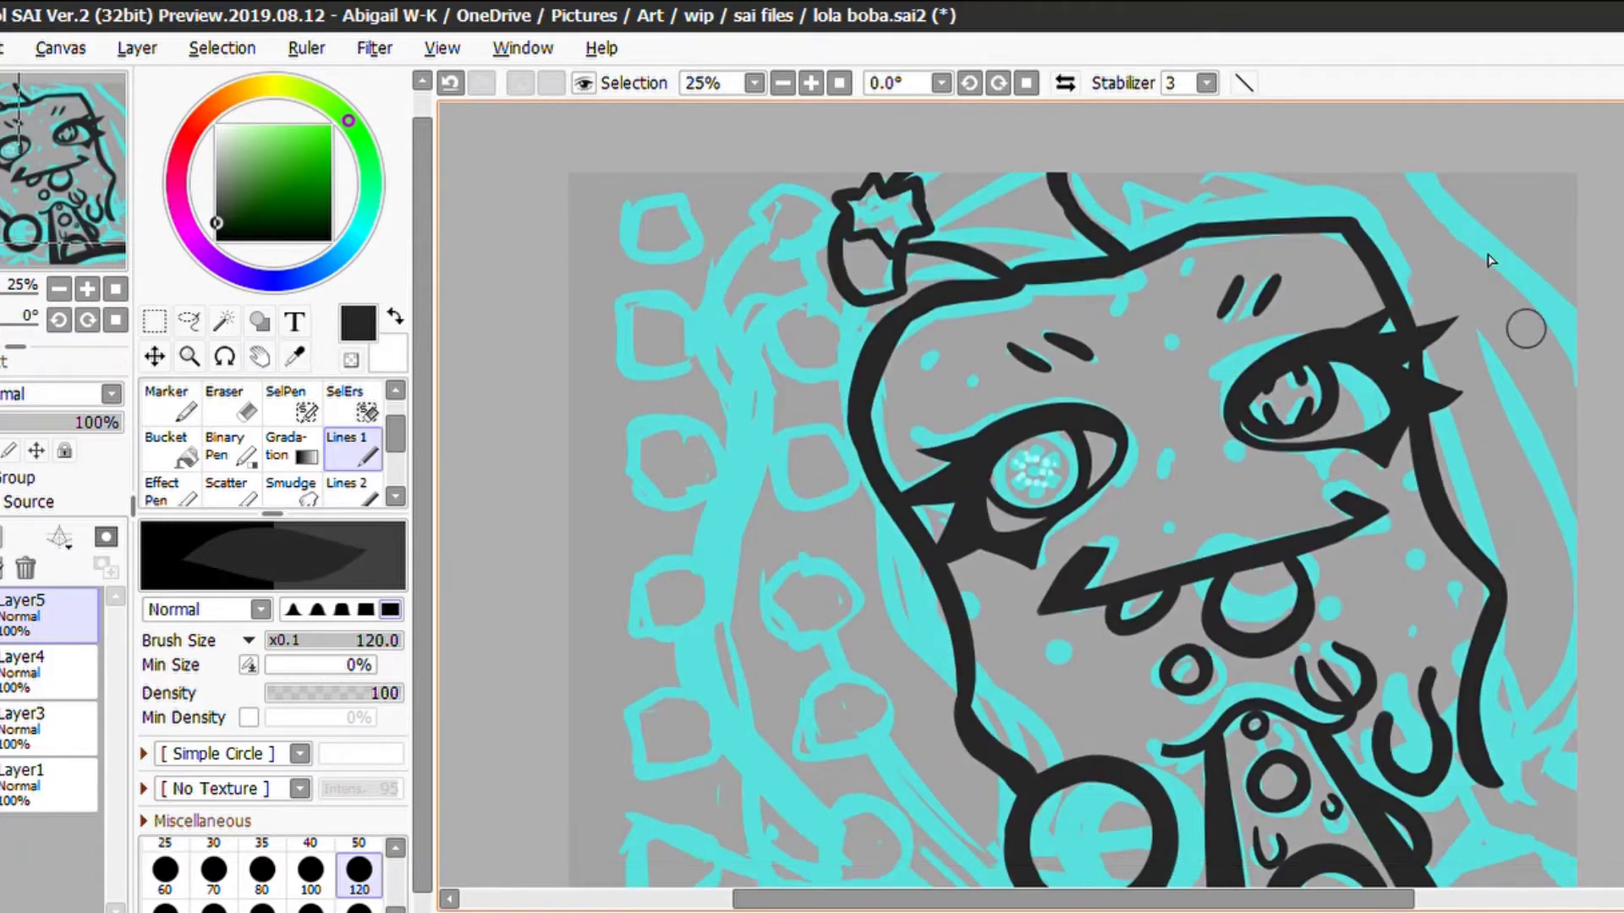
Undo the last stroke and ink the long hair outline on the left, from the top of the canvas to the large ring
{"action": "key", "text": "ctrl+z"}
{"action": "mouse_move", "coordinate": [833, 203]}
{"action": "left_mouse_down"}
{"action": "mouse_move", "coordinate": [736, 414]}
{"action": "mouse_move", "coordinate": [734, 262]}
{"action": "left_mouse_up"}
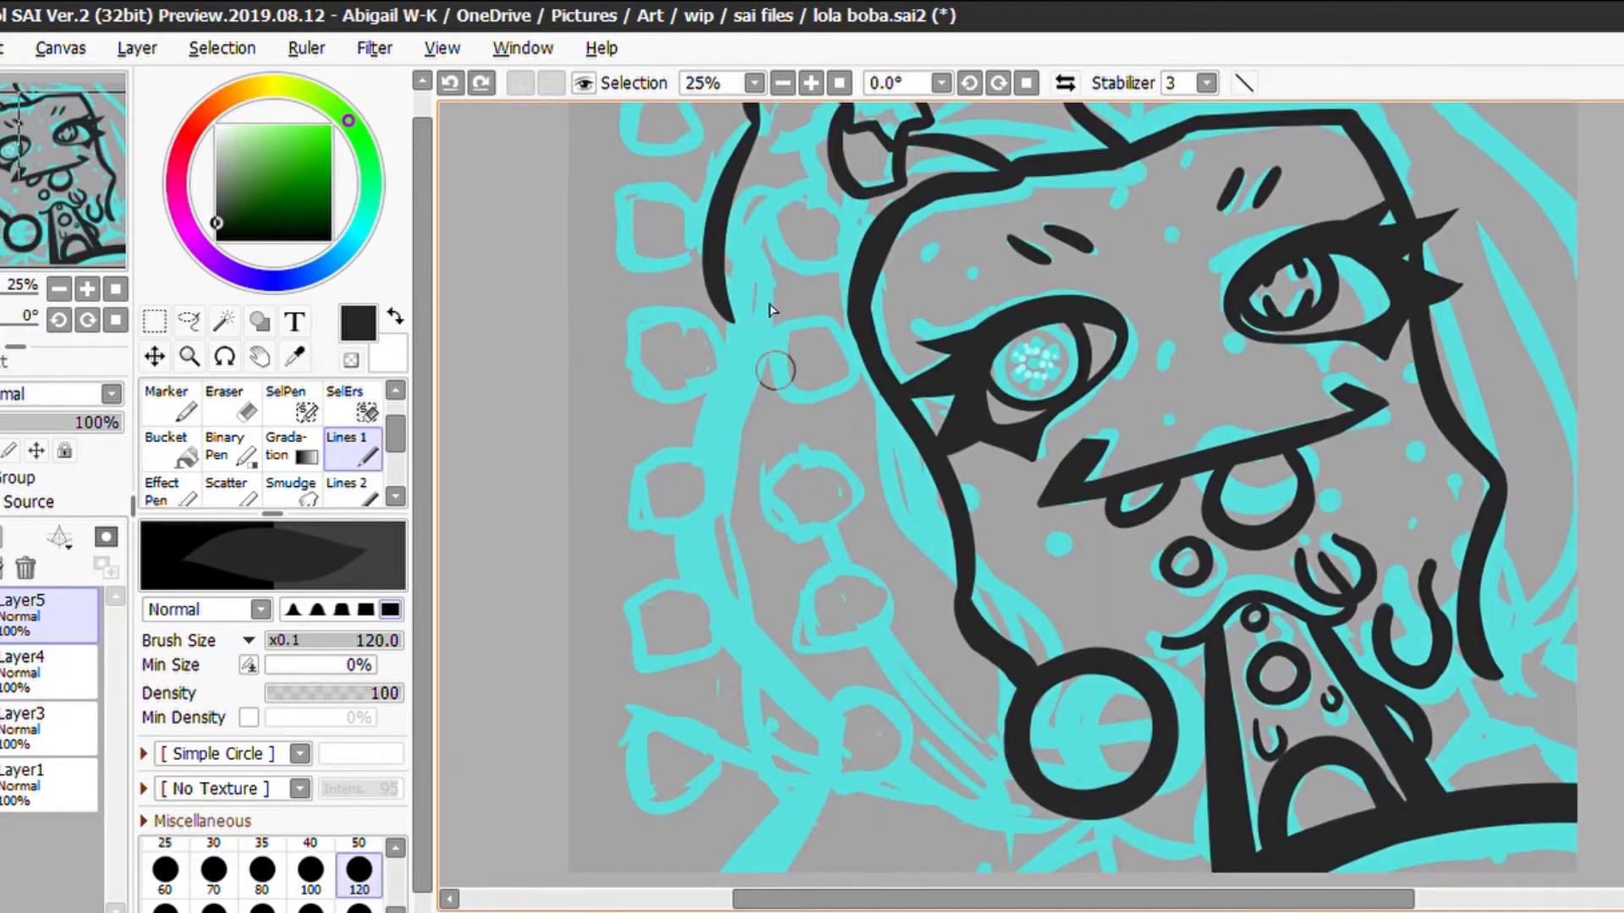
{"action": "mouse_move", "coordinate": [734, 319]}
{"action": "left_mouse_down"}
{"action": "mouse_move", "coordinate": [872, 751]}
{"action": "mouse_move", "coordinate": [930, 766]}
{"action": "left_mouse_up"}
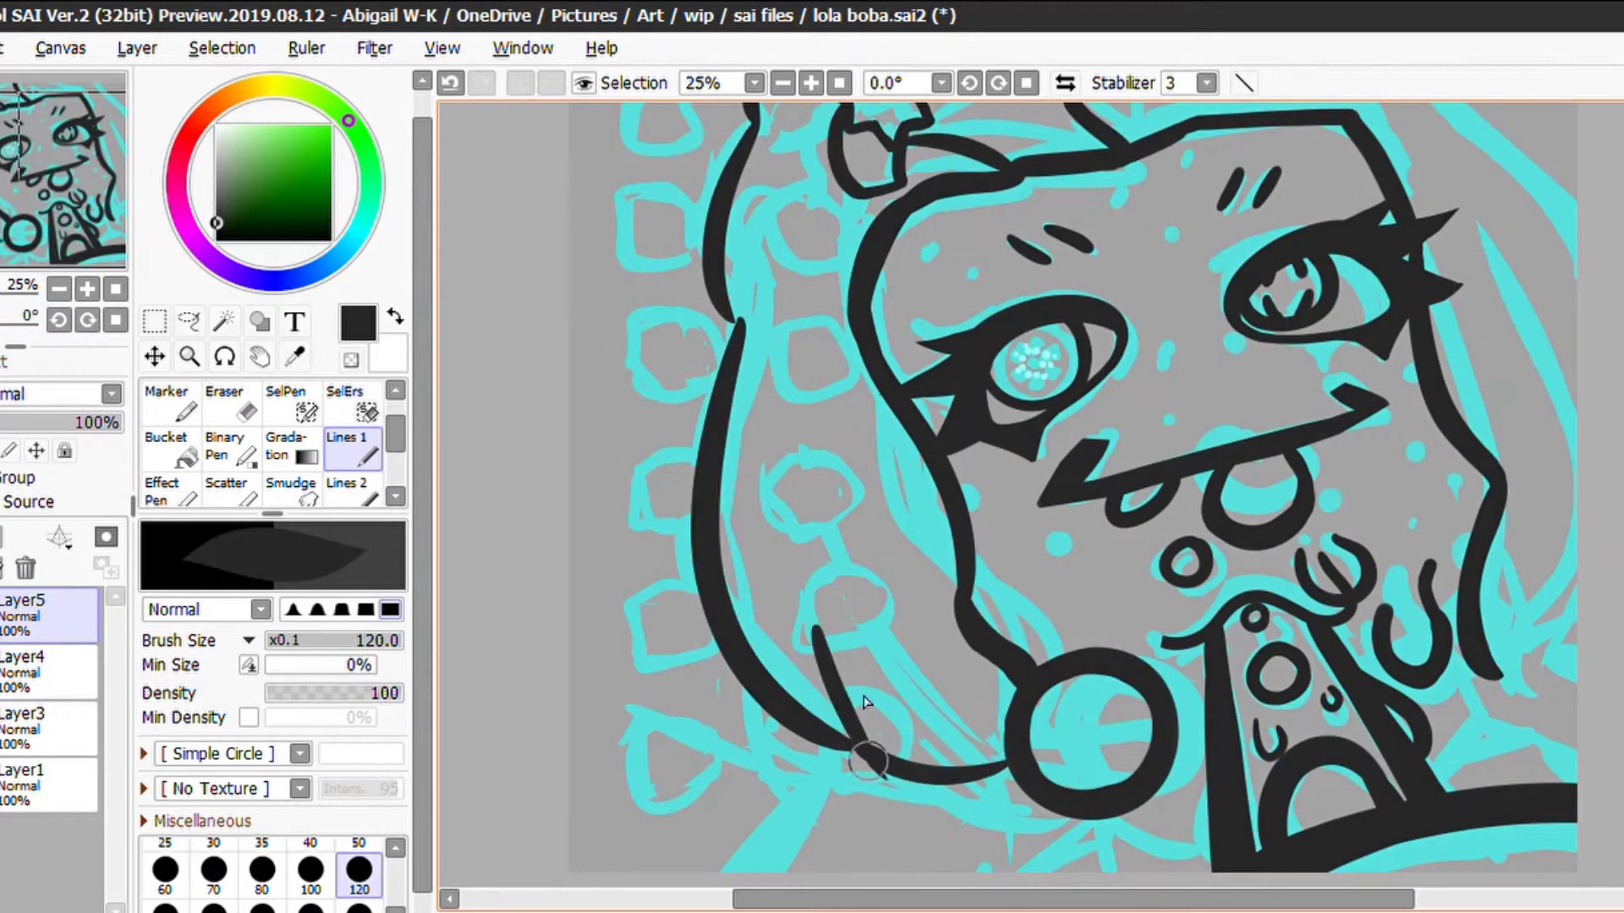
{"action": "scroll", "coordinate": [1438, 175], "scroll_direction": "up", "scroll_amount": 1}
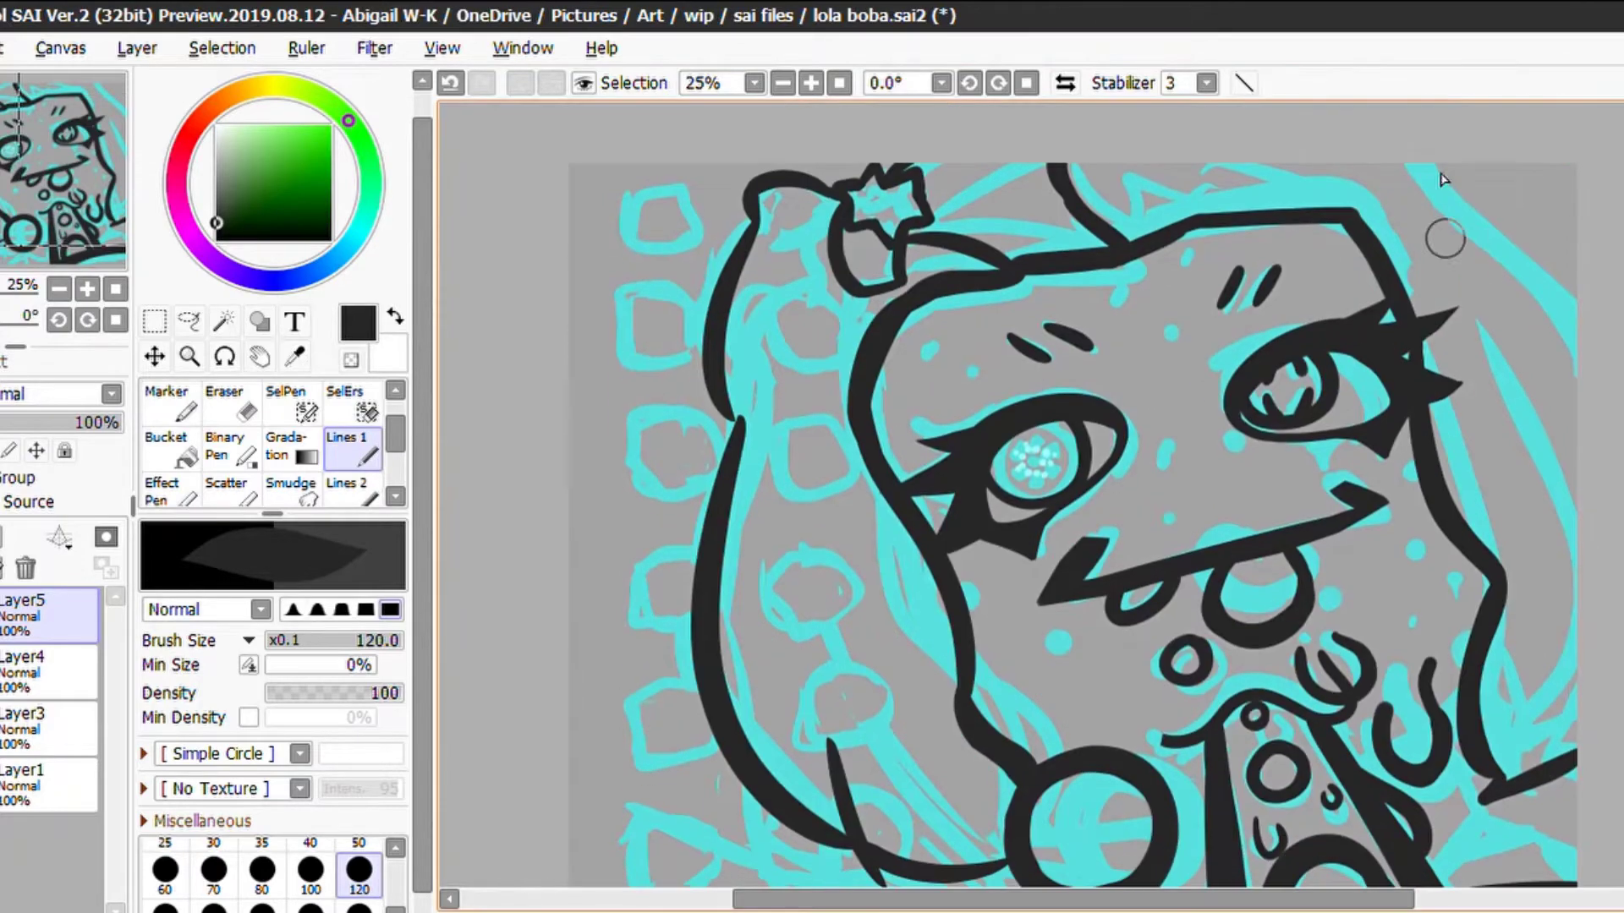
Redraw the upper part of the left hair outline to meet the small ornament, and ink the outer hair lock beside it
{"action": "key", "text": "e"}
{"action": "key", "text": "n"}
{"action": "left_click_drag", "start_coordinate": [702, 217], "coordinate": [787, 272]}
{"action": "key", "text": "ctrl+z"}
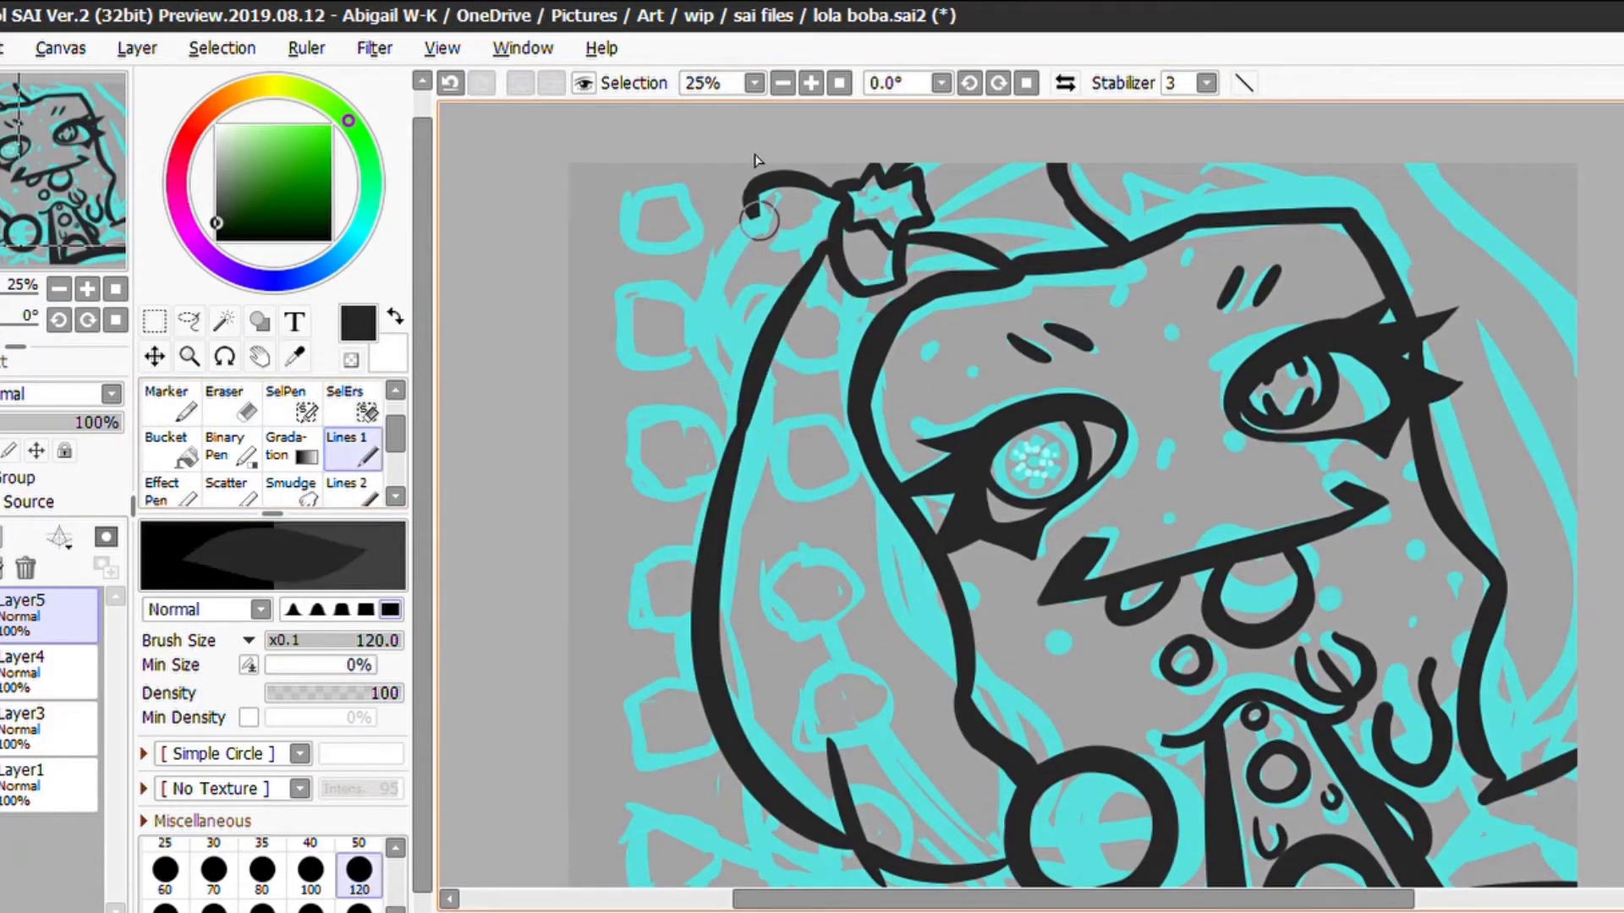
{"action": "left_click_drag", "start_coordinate": [754, 164], "coordinate": [706, 393]}
Ink the hair outline at the upper right of the head and the hair line through the large ring to the neck
{"action": "scroll", "coordinate": [1213, 156], "scroll_direction": "right", "scroll_amount": 3}
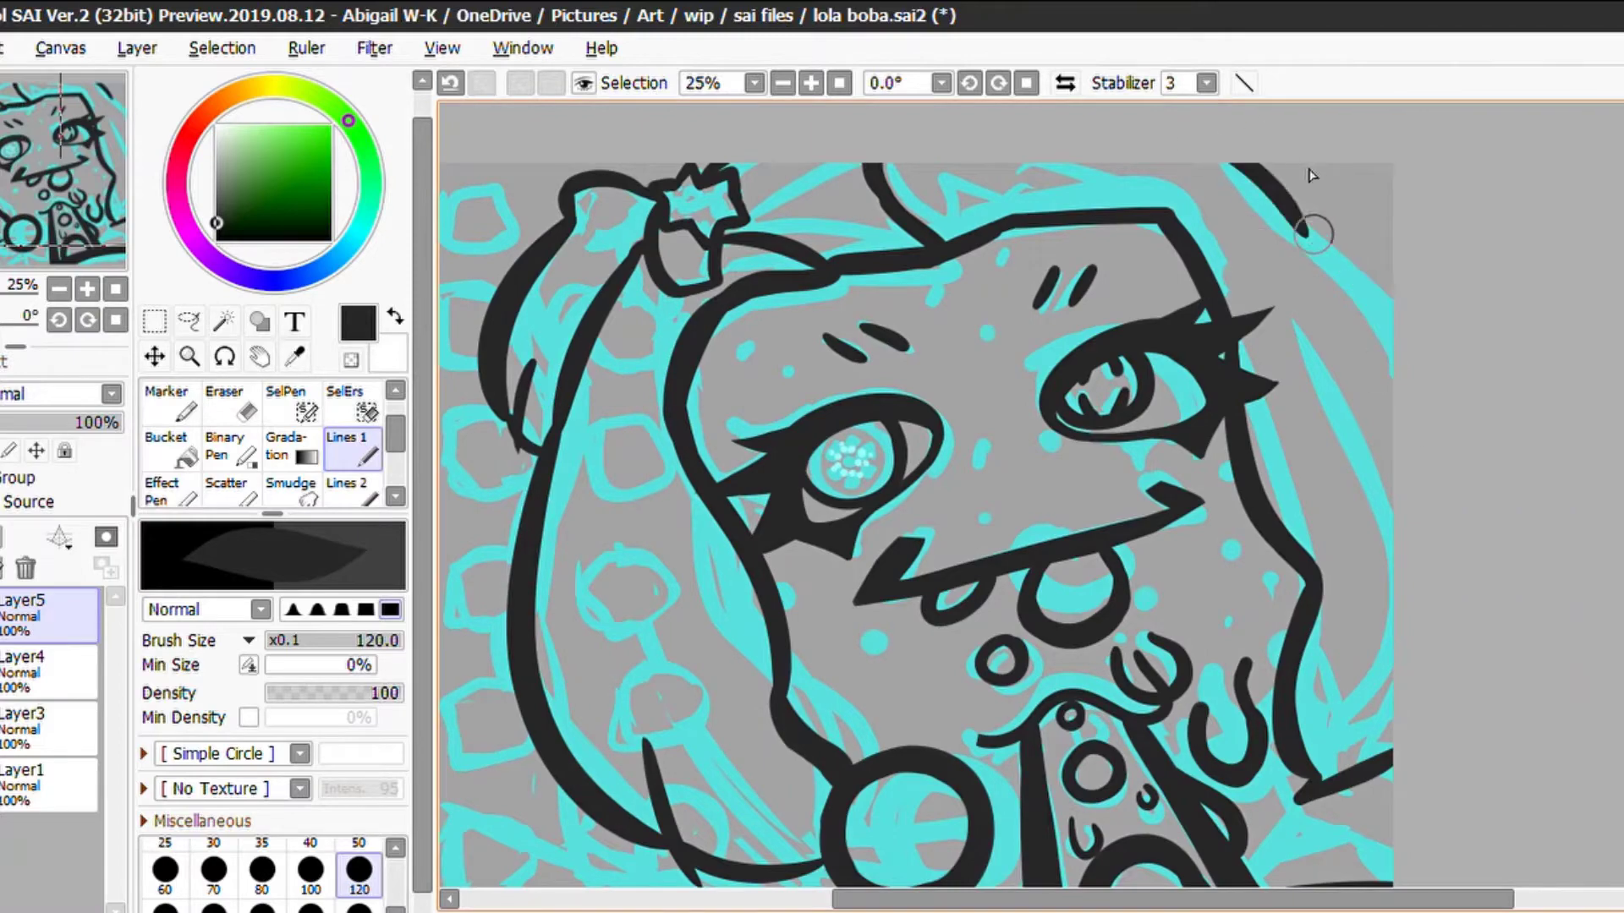
{"action": "key", "text": "e"}
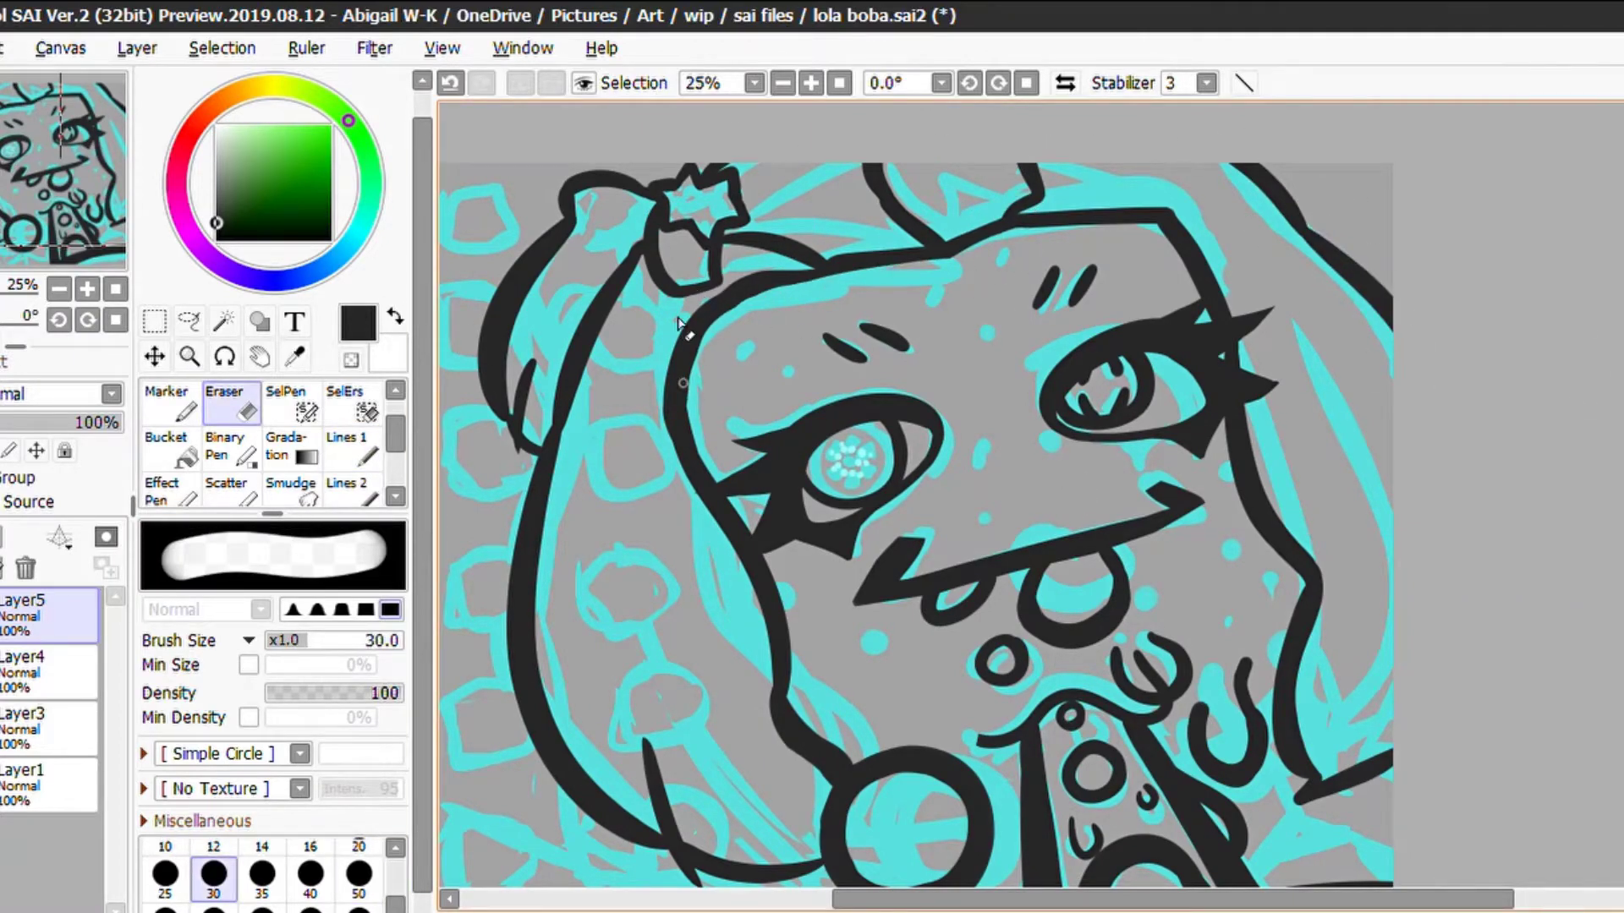
{"action": "scroll", "coordinate": [1451, 317], "scroll_direction": "down", "scroll_amount": 4}
{"action": "key", "text": "n"}
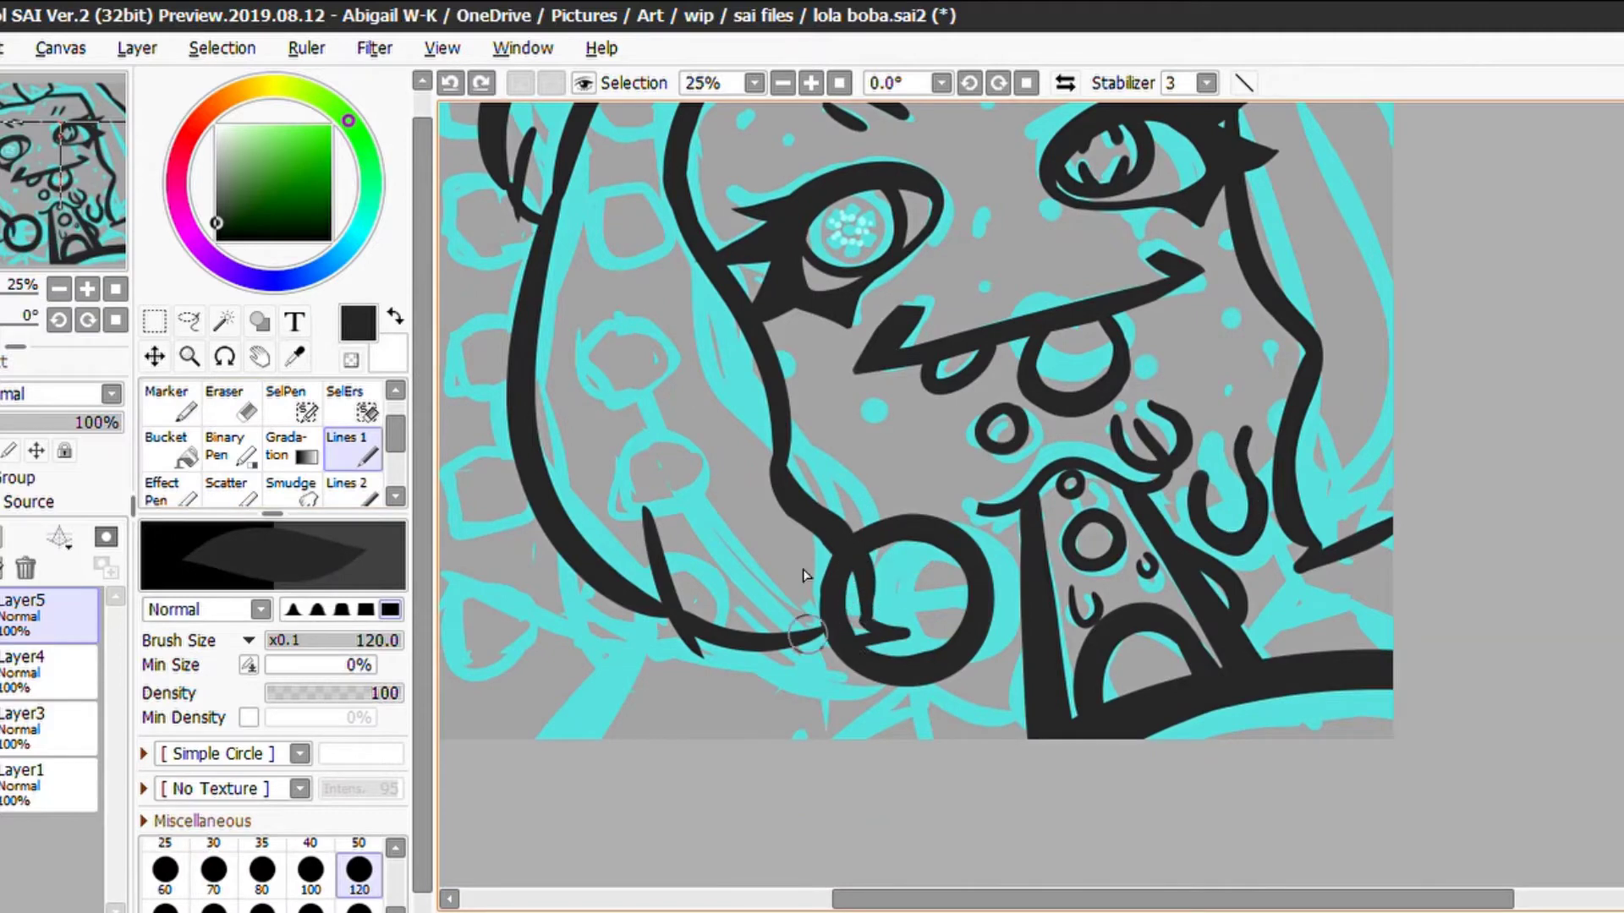
{"action": "key", "text": "e"}
{"action": "key", "text": "n"}
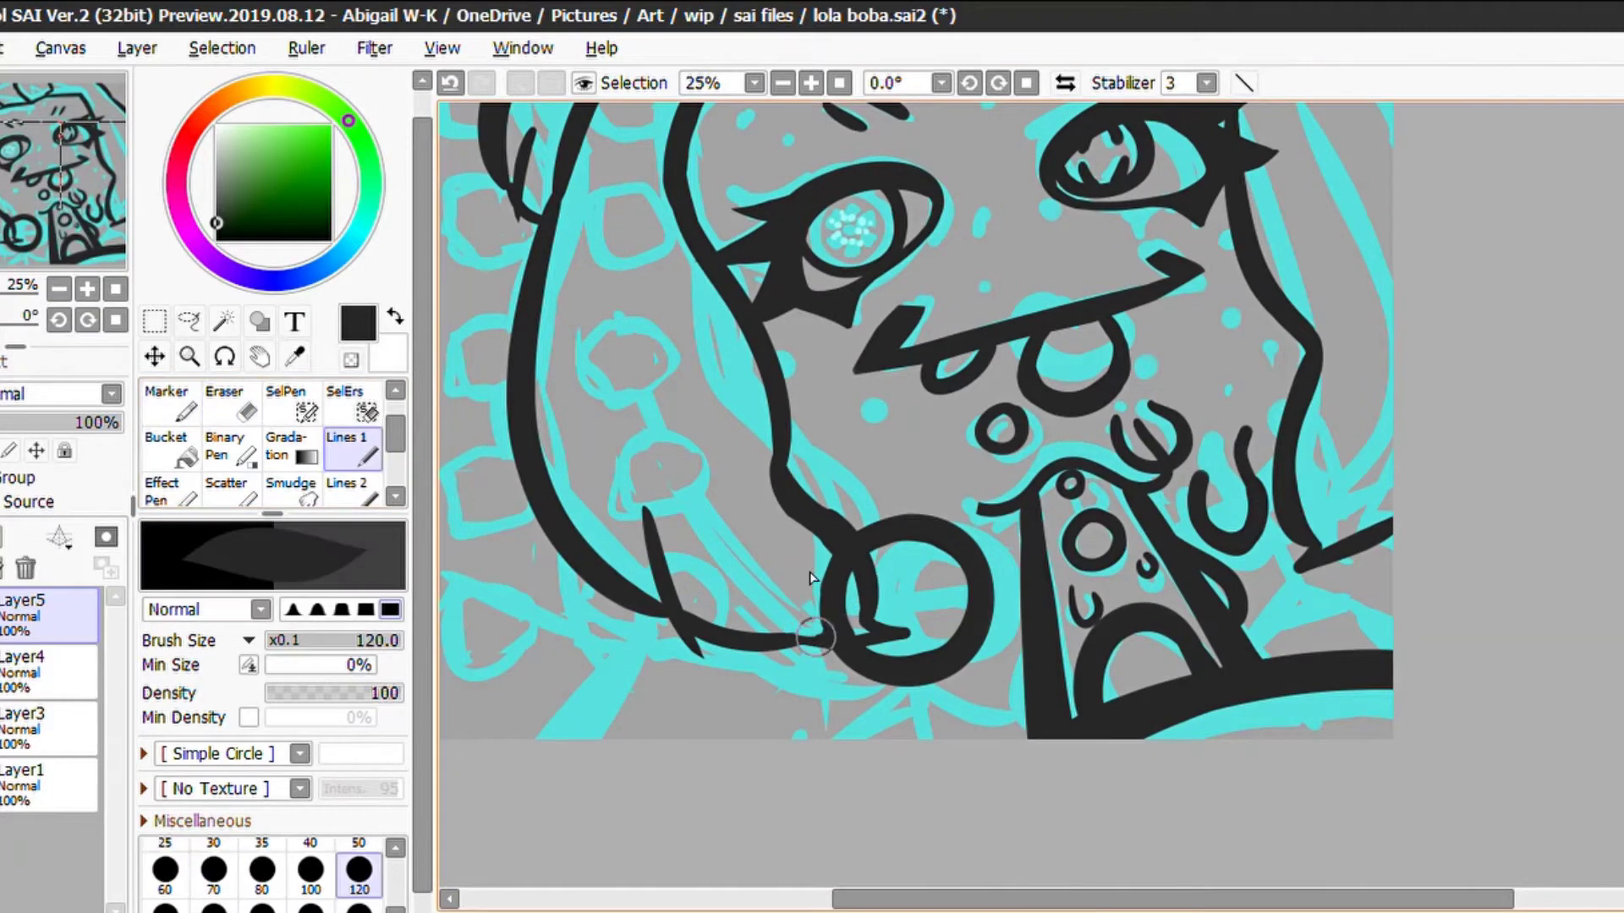
{"action": "key", "text": "e"}
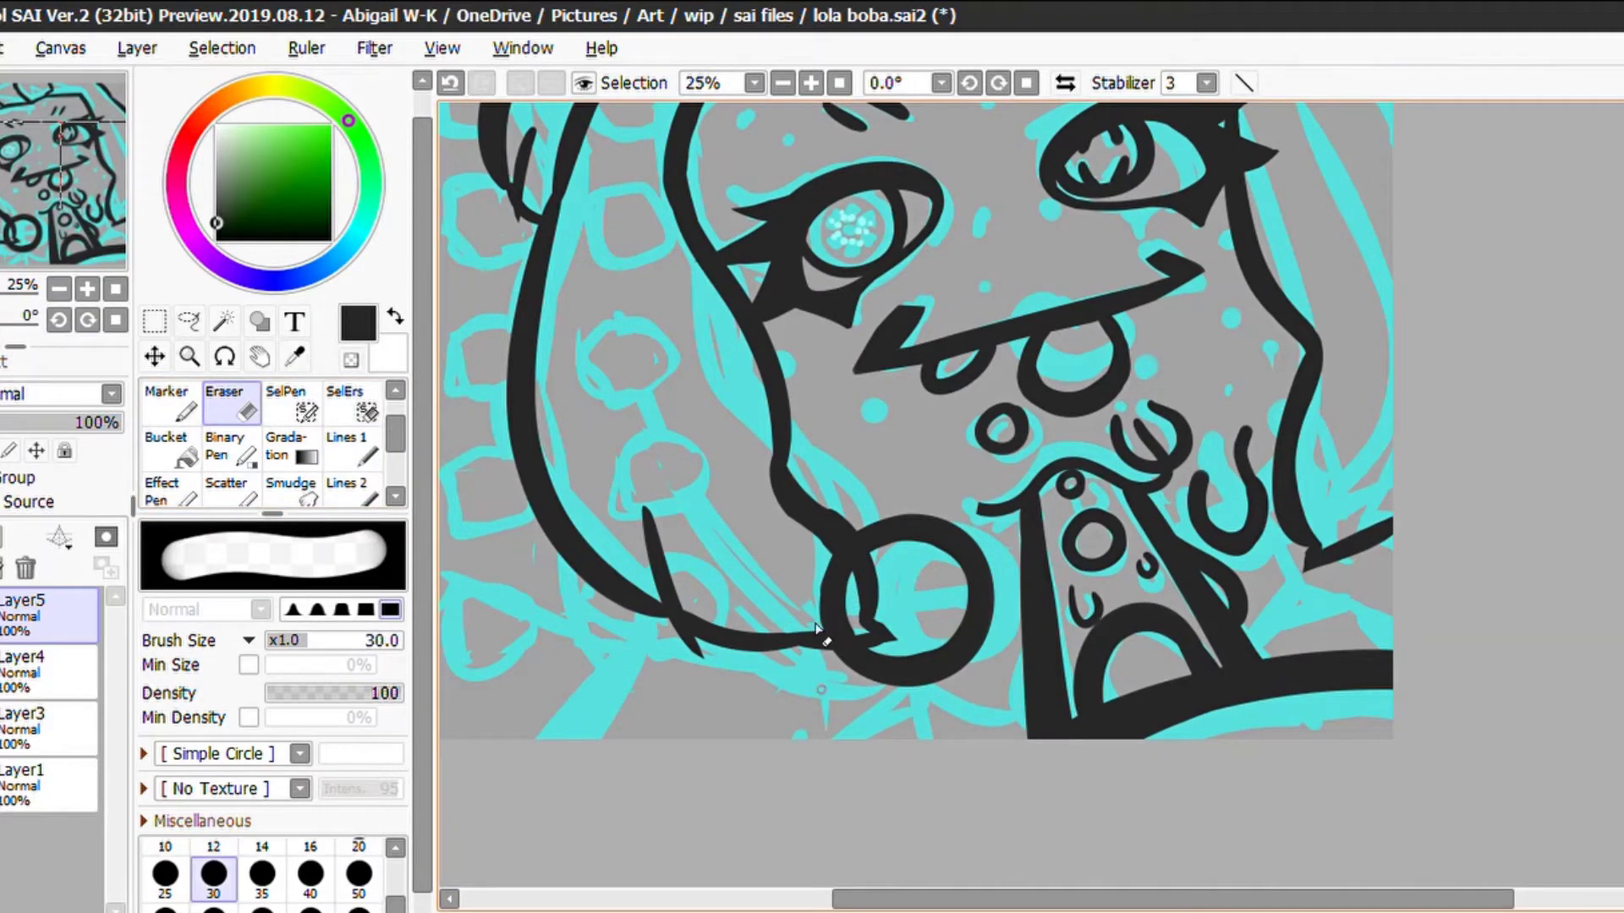
{"action": "key", "text": "n"}
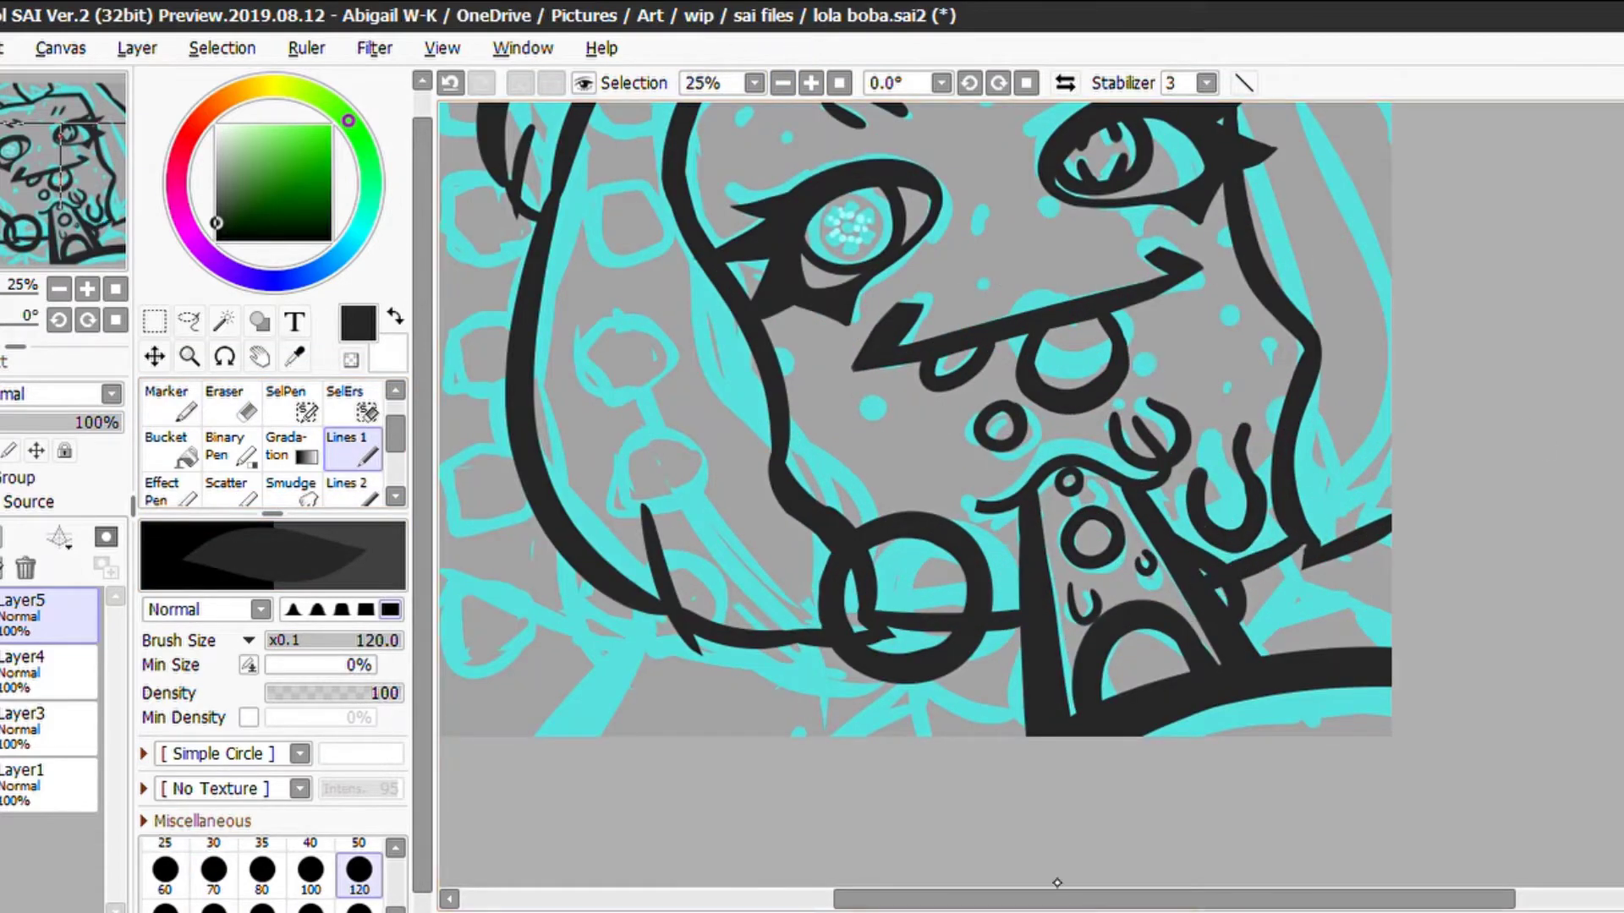
Ink two pointed strokes at the lower left of the drawing, running outward from the hair outline
{"action": "scroll", "coordinate": [1057, 882], "scroll_direction": "left", "scroll_amount": 5}
{"action": "left_click_drag", "start_coordinate": [640, 526], "coordinate": [886, 622]}
{"action": "left_click_drag", "start_coordinate": [771, 734], "coordinate": [854, 644]}
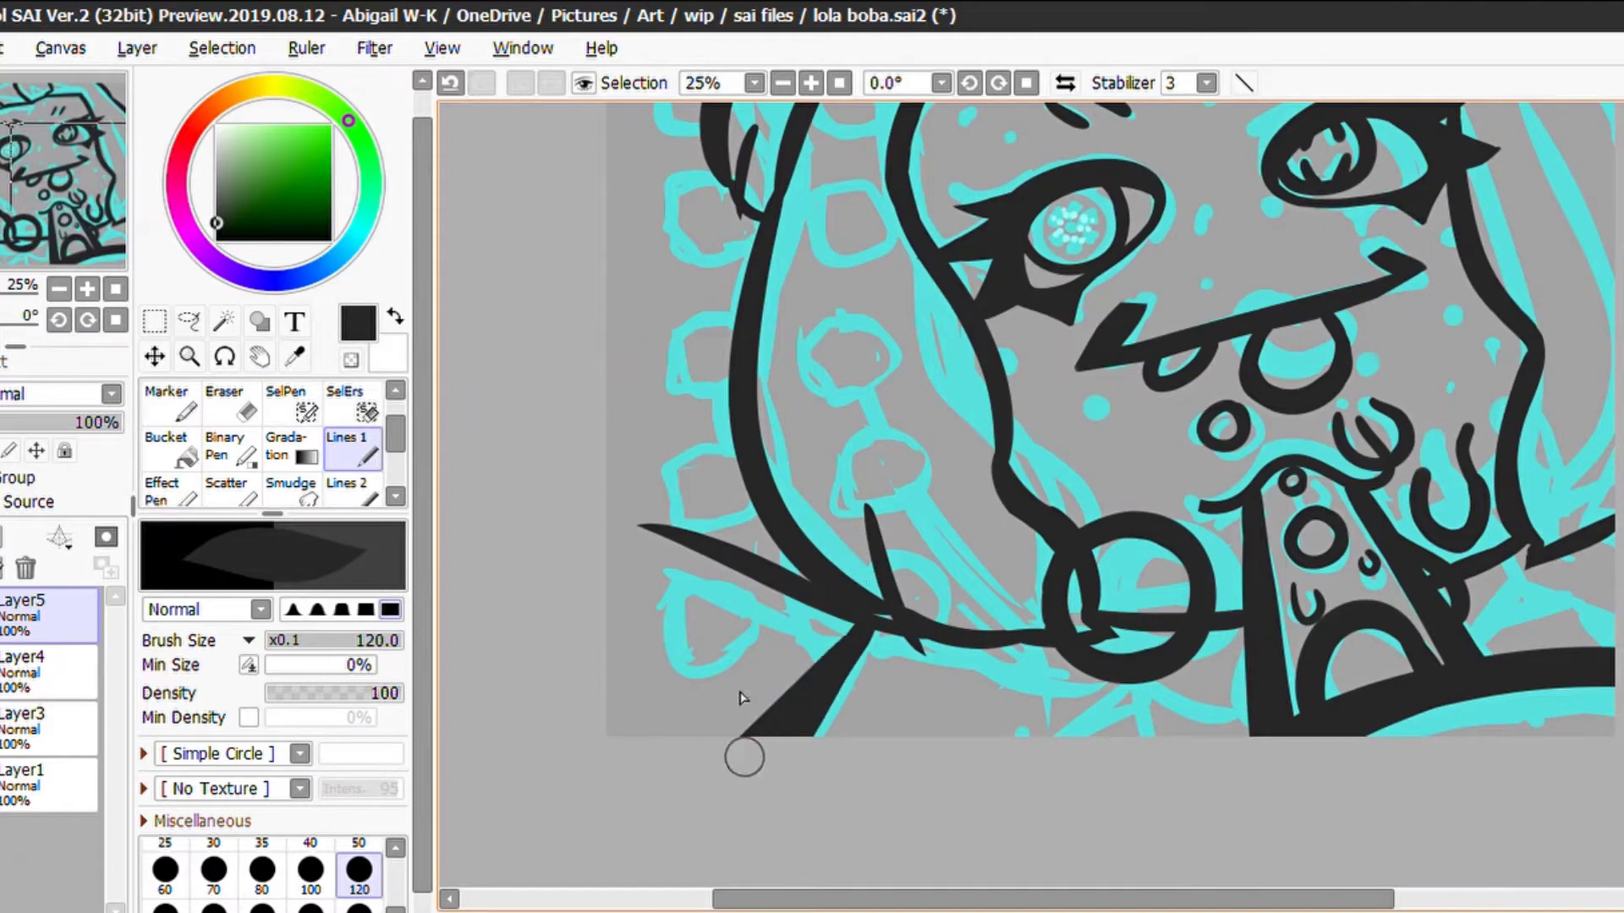
Ink round black freckles over the sketched spots across the face
{"action": "scroll", "coordinate": [1232, 857], "scroll_direction": "up", "scroll_amount": 4}
{"action": "scroll", "coordinate": [1232, 857], "scroll_direction": "right", "scroll_amount": 4}
{"action": "scroll", "coordinate": [1187, 212], "scroll_direction": "left", "scroll_amount": 3}
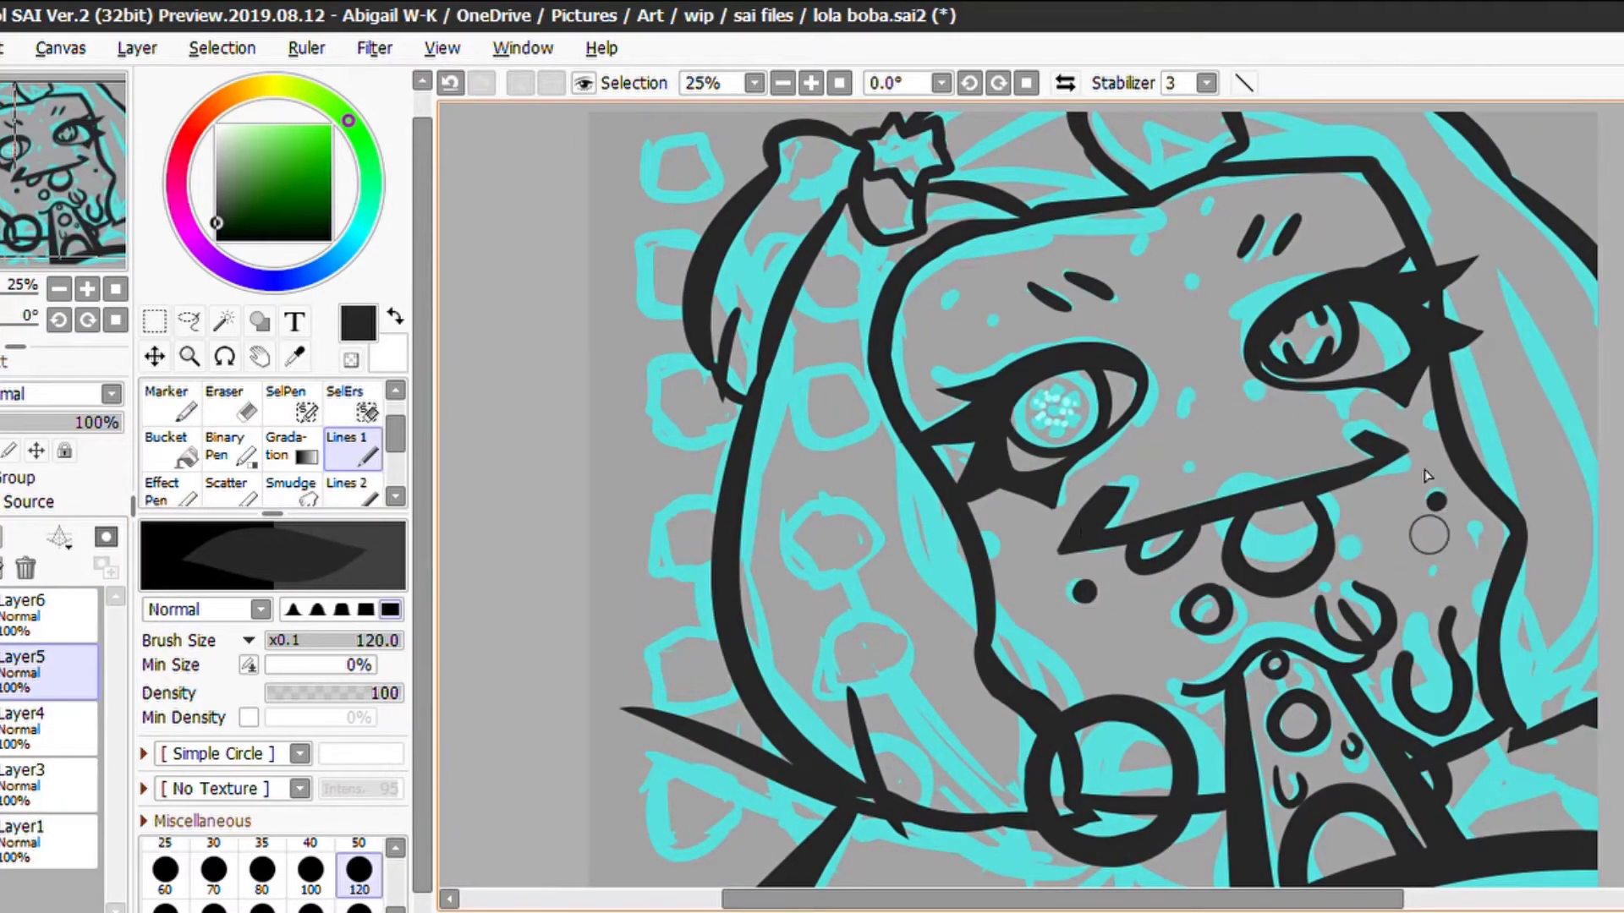
{"action": "left_click", "coordinate": [1190, 467]}
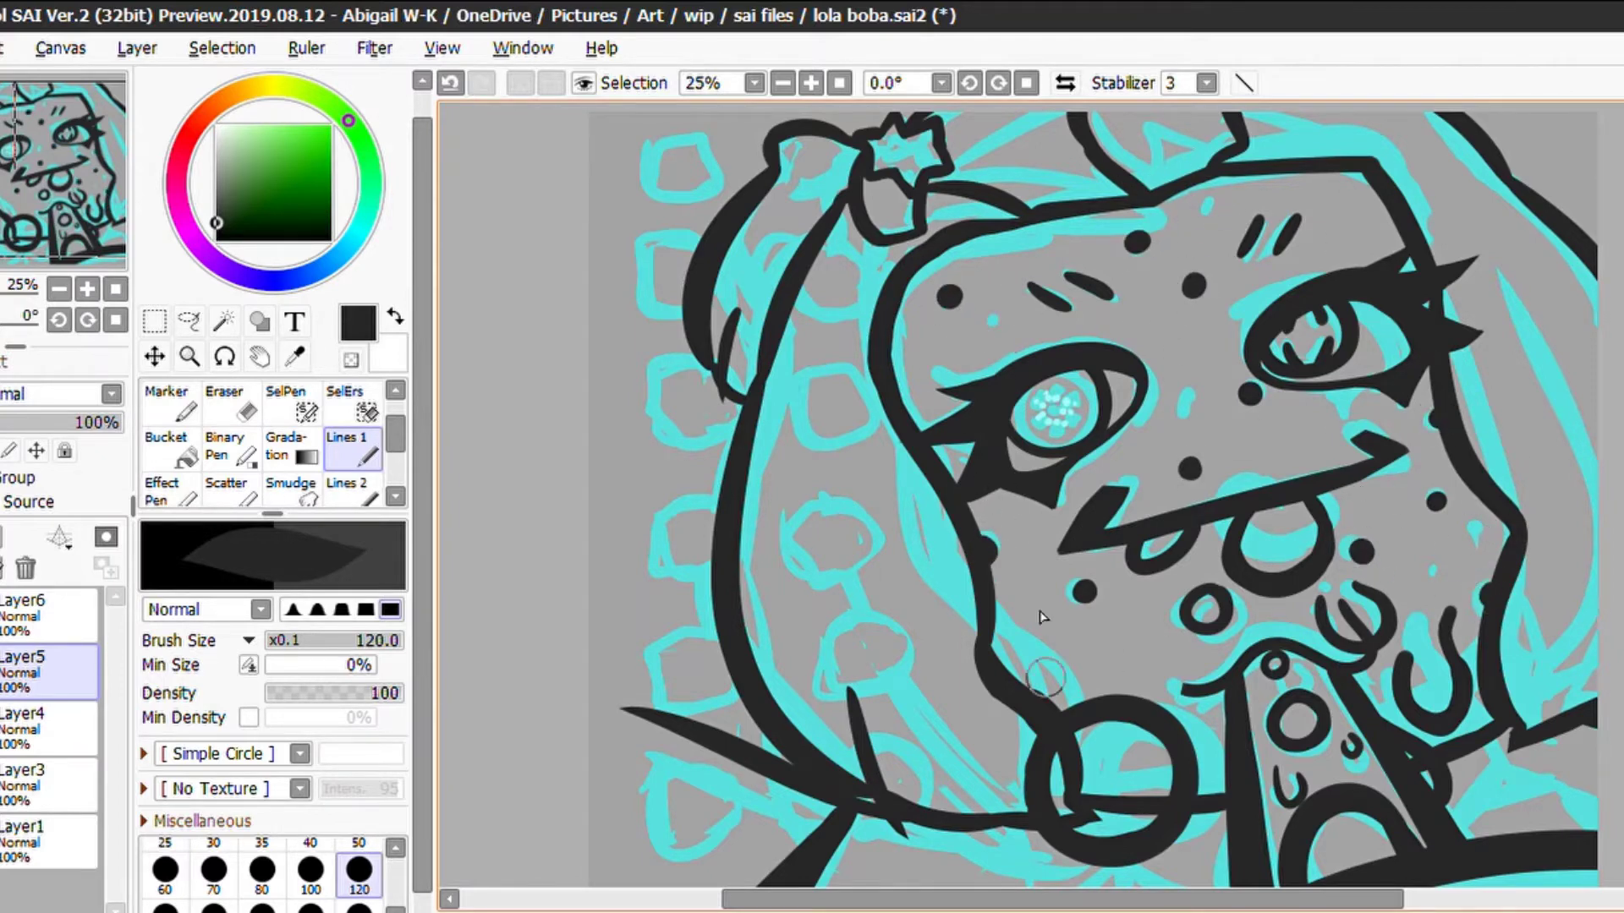
Ink the top-left background square on Layer6, erasing at size 120 and redrawing its edges to tidy the shape
{"action": "scroll", "coordinate": [1176, 372], "scroll_direction": "up", "scroll_amount": 3}
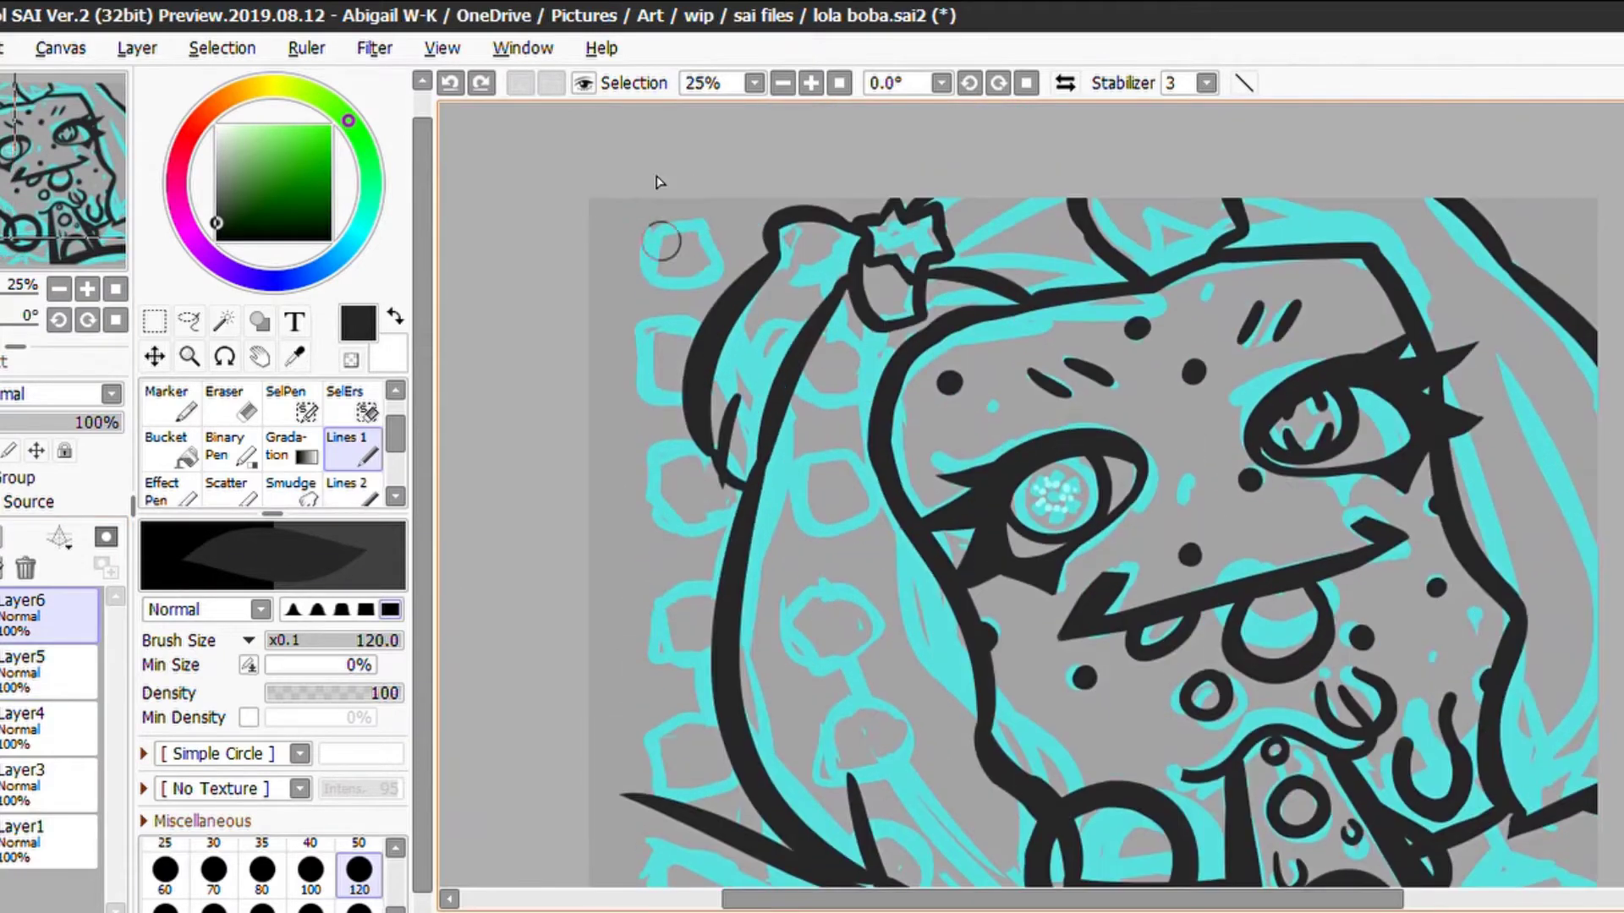
{"action": "mouse_move", "coordinate": [655, 233]}
{"action": "left_mouse_down"}
{"action": "mouse_move", "coordinate": [708, 223]}
{"action": "mouse_move", "coordinate": [712, 279]}
{"action": "mouse_move", "coordinate": [641, 286]}
{"action": "mouse_move", "coordinate": [639, 228]}
{"action": "left_mouse_up"}
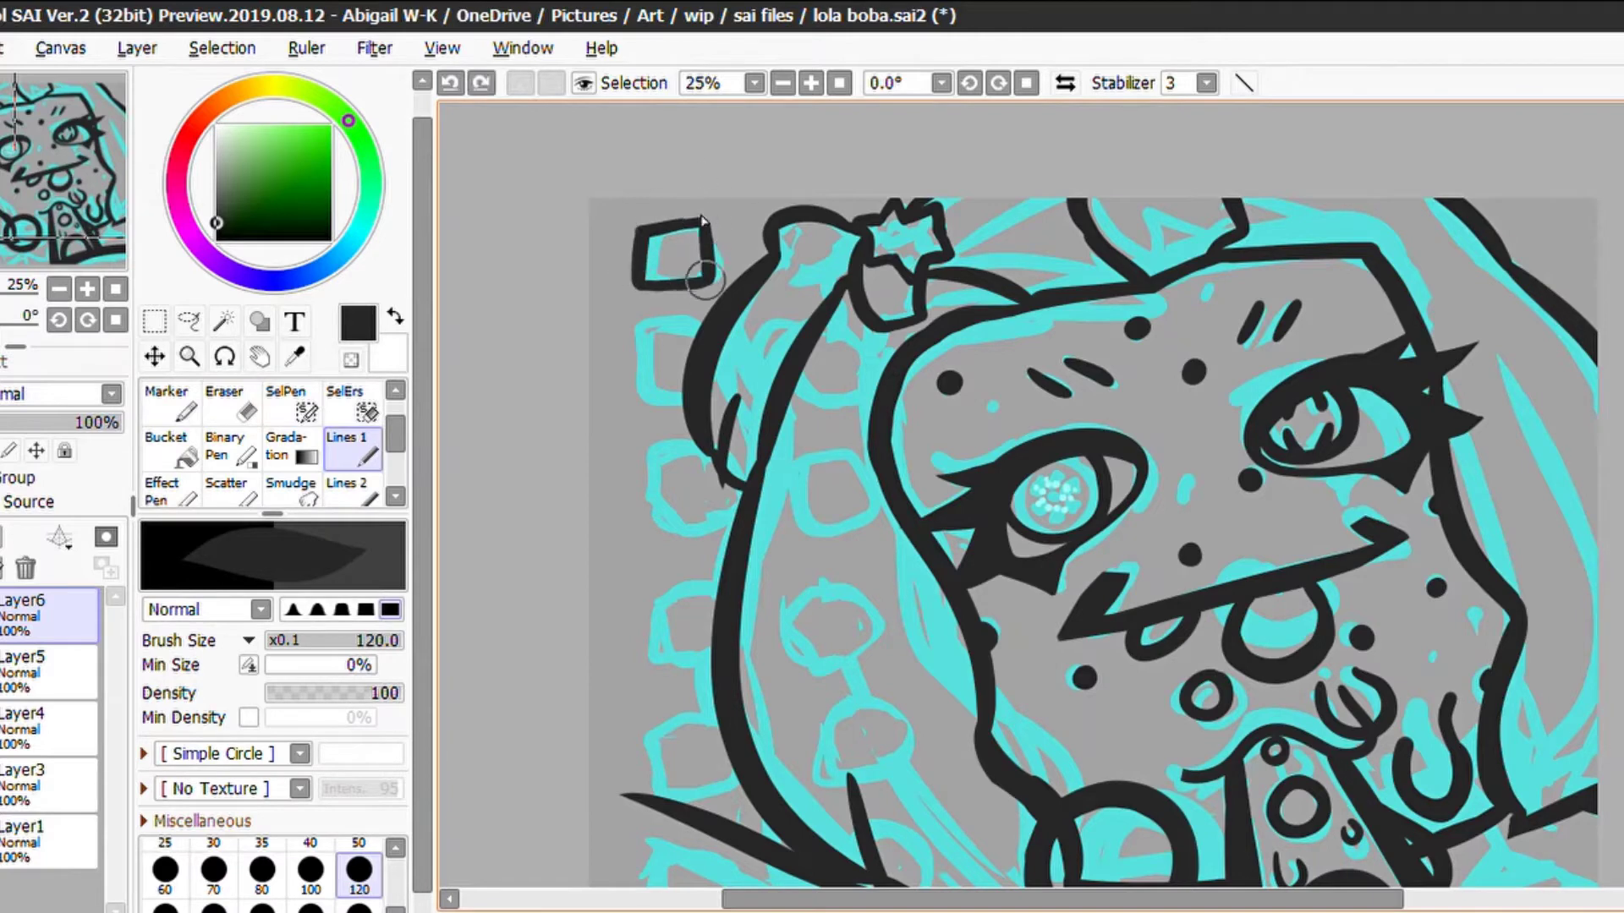
{"action": "key", "text": "e"}
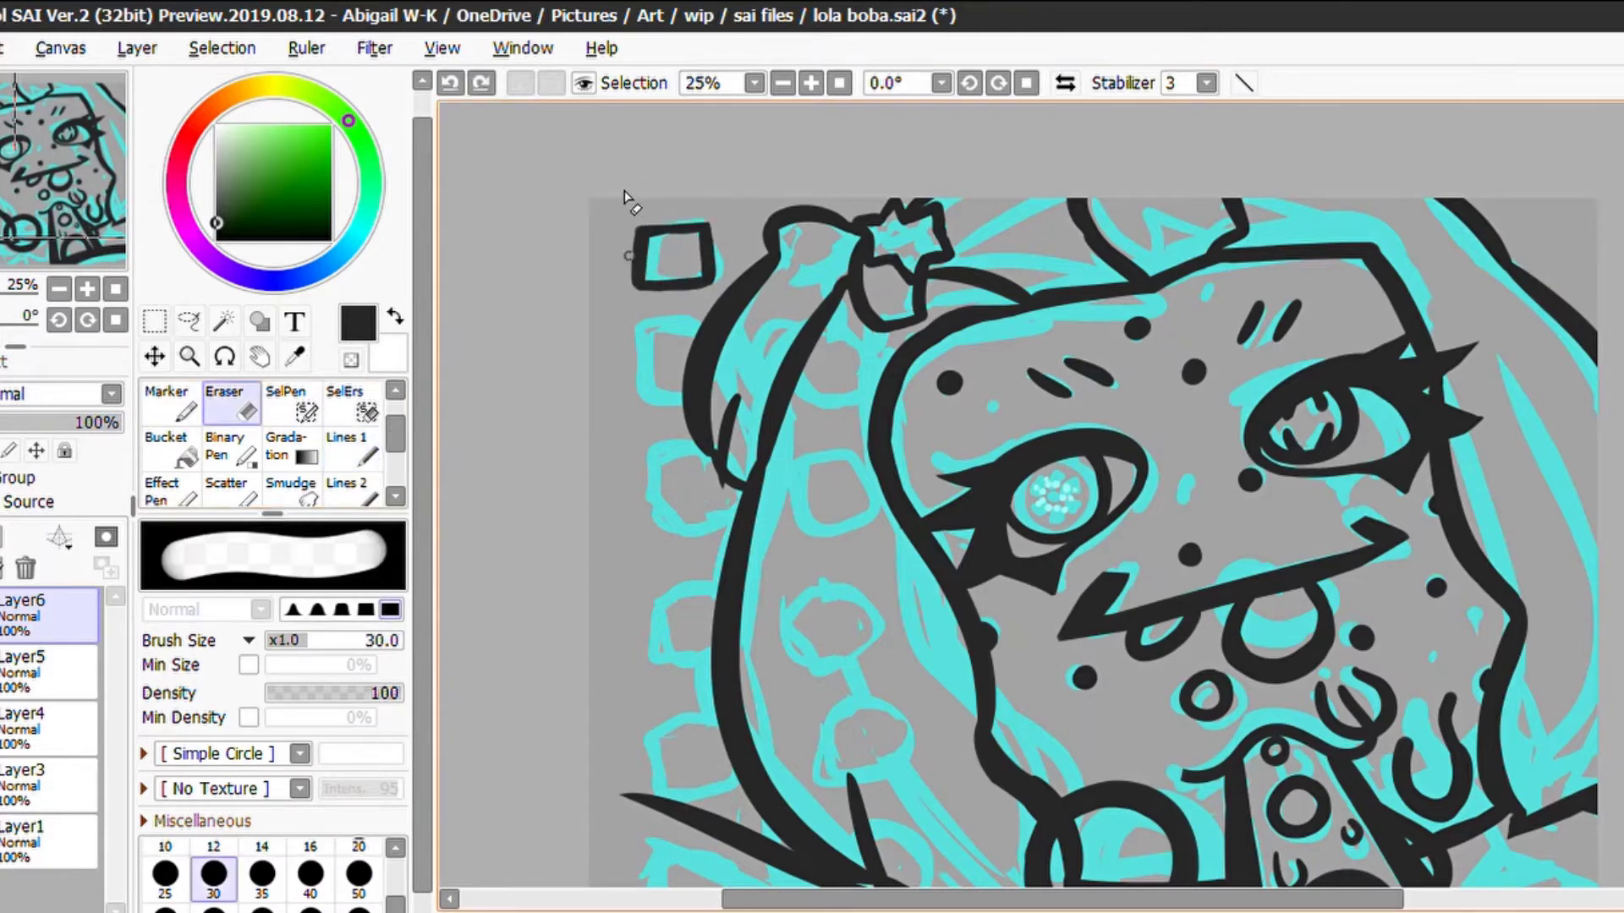
{"action": "key", "text": "e"}
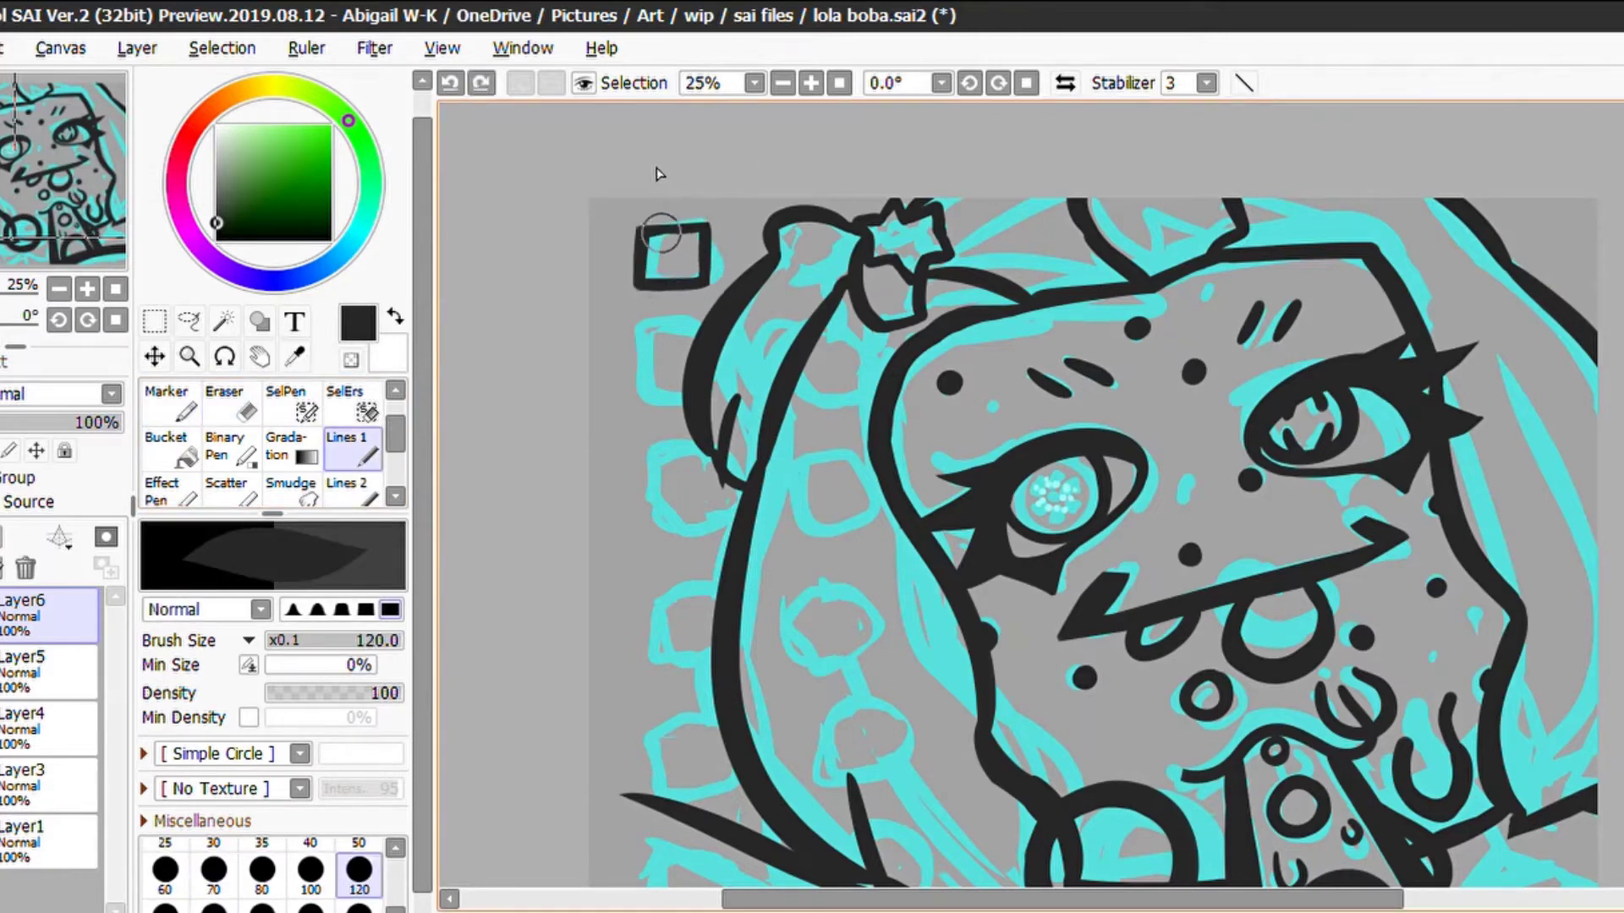
{"action": "key", "text": "e"}
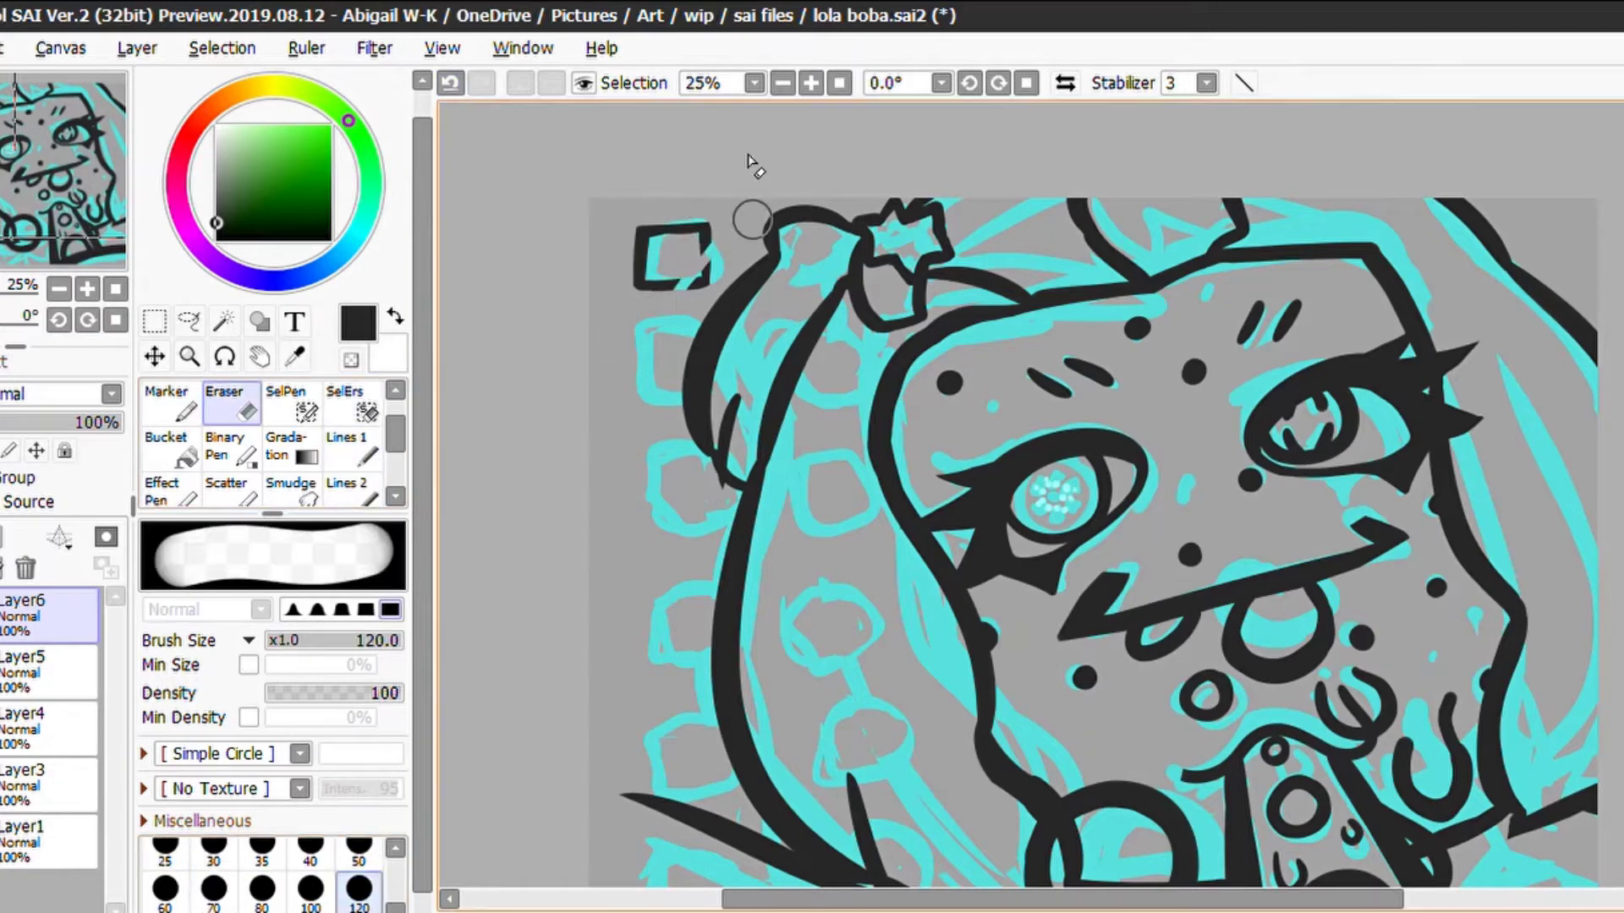
{"action": "key", "text": "e"}
{"action": "left_click_drag", "start_coordinate": [642, 225], "coordinate": [710, 282]}
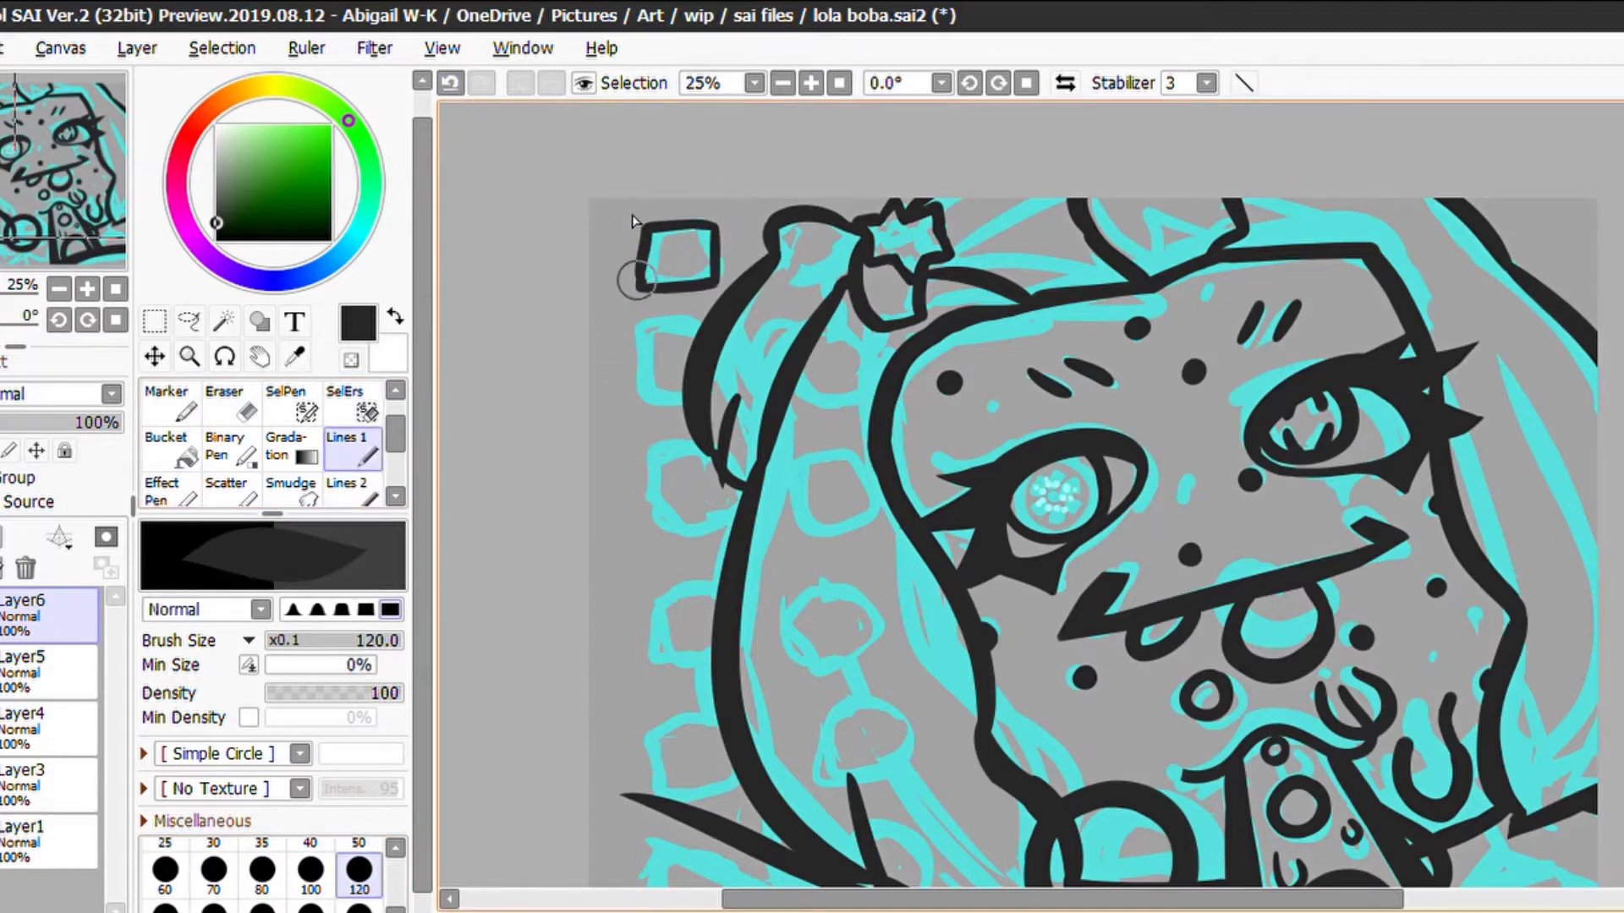
Duplicate the inked square and arrange the copies into a block two squares wide and two high over the sketch
{"action": "key", "text": "ctrl+c"}
{"action": "key", "text": "ctrl+v"}
{"action": "key", "text": "ctrl+v"}
{"action": "left_click_drag", "start_coordinate": [743, 141], "coordinate": [732, 251]}
{"action": "left_click", "coordinate": [26, 568]}
{"action": "left_click_drag", "start_coordinate": [782, 389], "coordinate": [841, 406]}
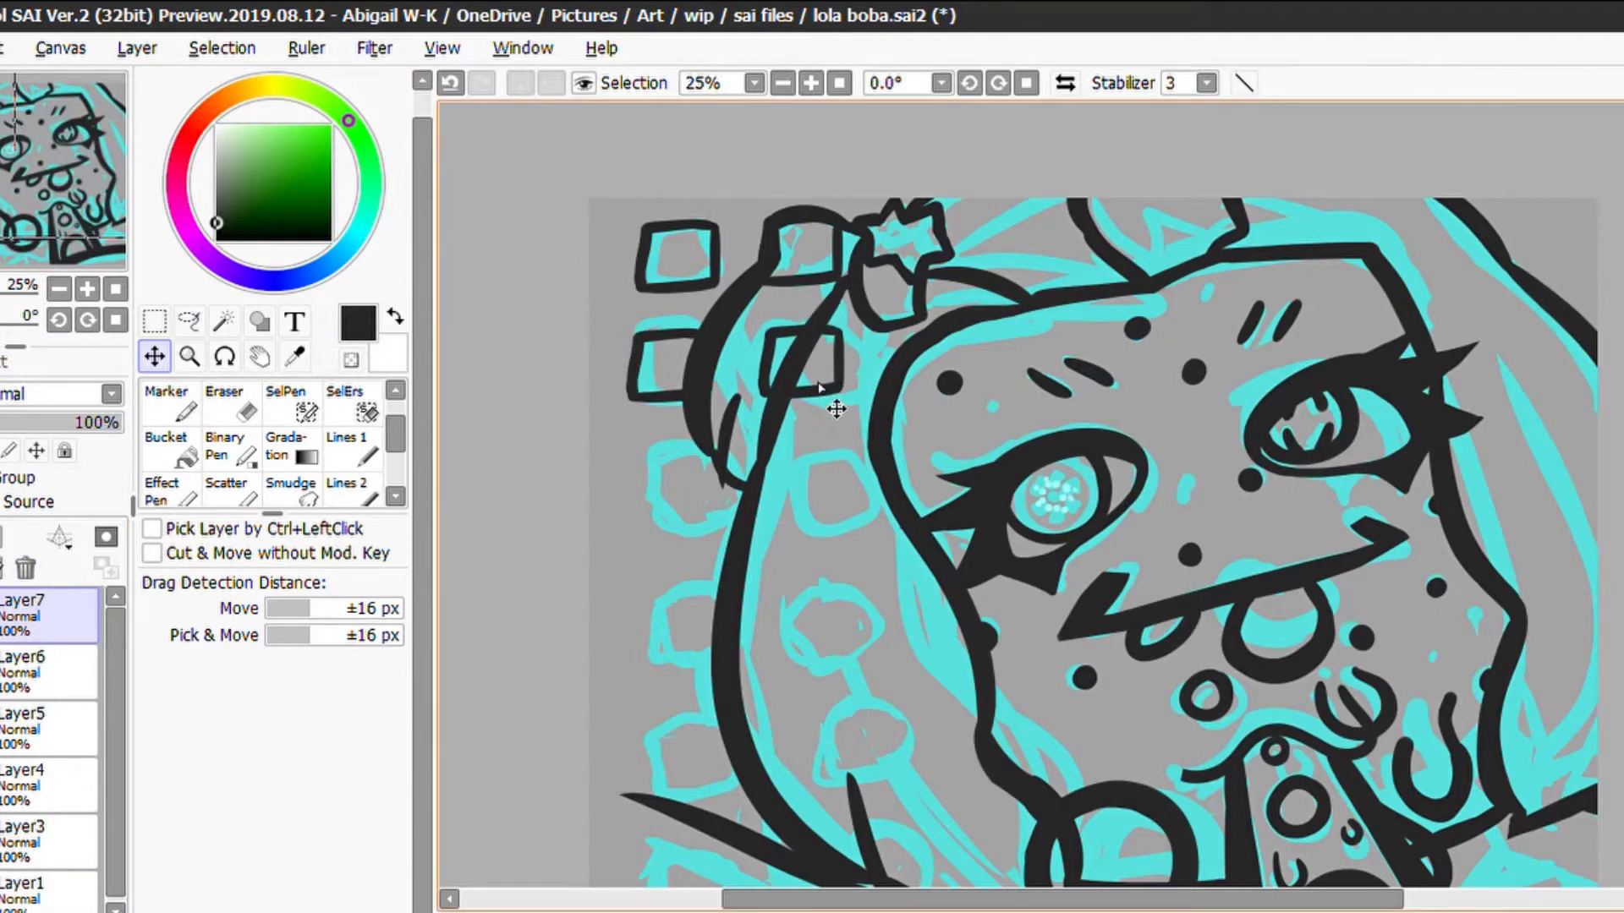
Copy the block of four squares, place the copy below it as the third and fourth rows, and merge it down
{"action": "left_click_drag", "start_coordinate": [596, 203], "coordinate": [846, 397]}
{"action": "key", "text": "ctrl+c"}
{"action": "key", "text": "ctrl+v"}
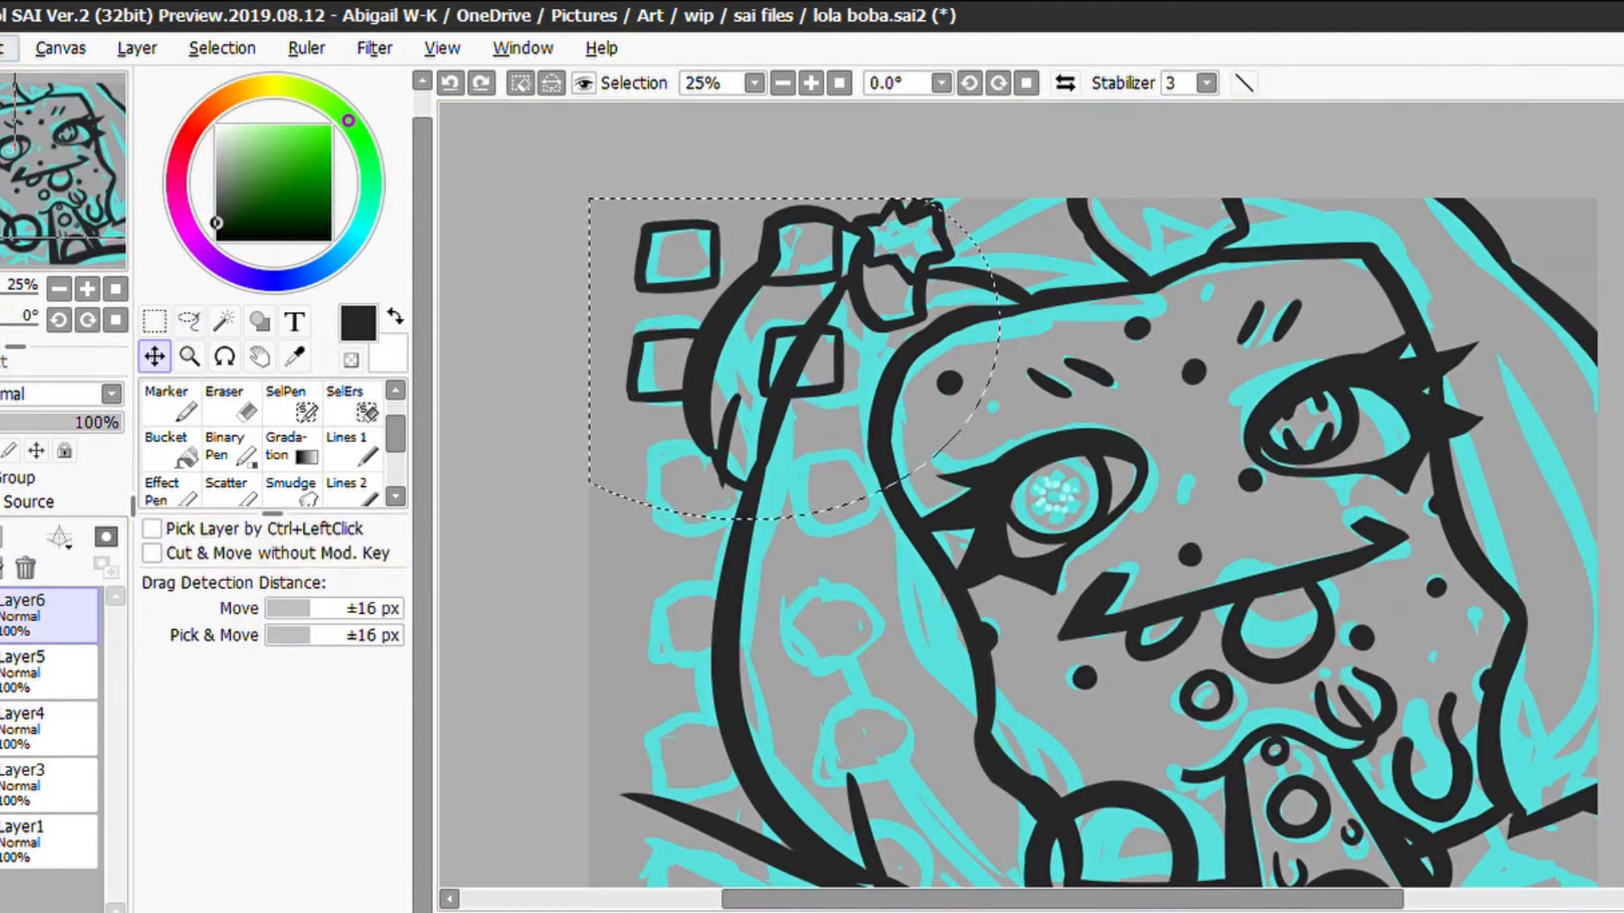
{"action": "mouse_move", "coordinate": [763, 271]}
{"action": "left_mouse_down"}
{"action": "mouse_move", "coordinate": [751, 487]}
{"action": "mouse_move", "coordinate": [827, 499]}
{"action": "mouse_move", "coordinate": [790, 508]}
{"action": "mouse_move", "coordinate": [766, 490]}
{"action": "left_mouse_up"}
{"action": "key", "text": "a"}
{"action": "mouse_move", "coordinate": [619, 421]}
{"action": "left_mouse_down"}
{"action": "mouse_move", "coordinate": [726, 362]}
{"action": "mouse_move", "coordinate": [621, 423]}
{"action": "left_mouse_up"}
{"action": "left_click_drag", "start_coordinate": [668, 524], "coordinate": [656, 520]}
{"action": "key", "text": "ctrl+e"}
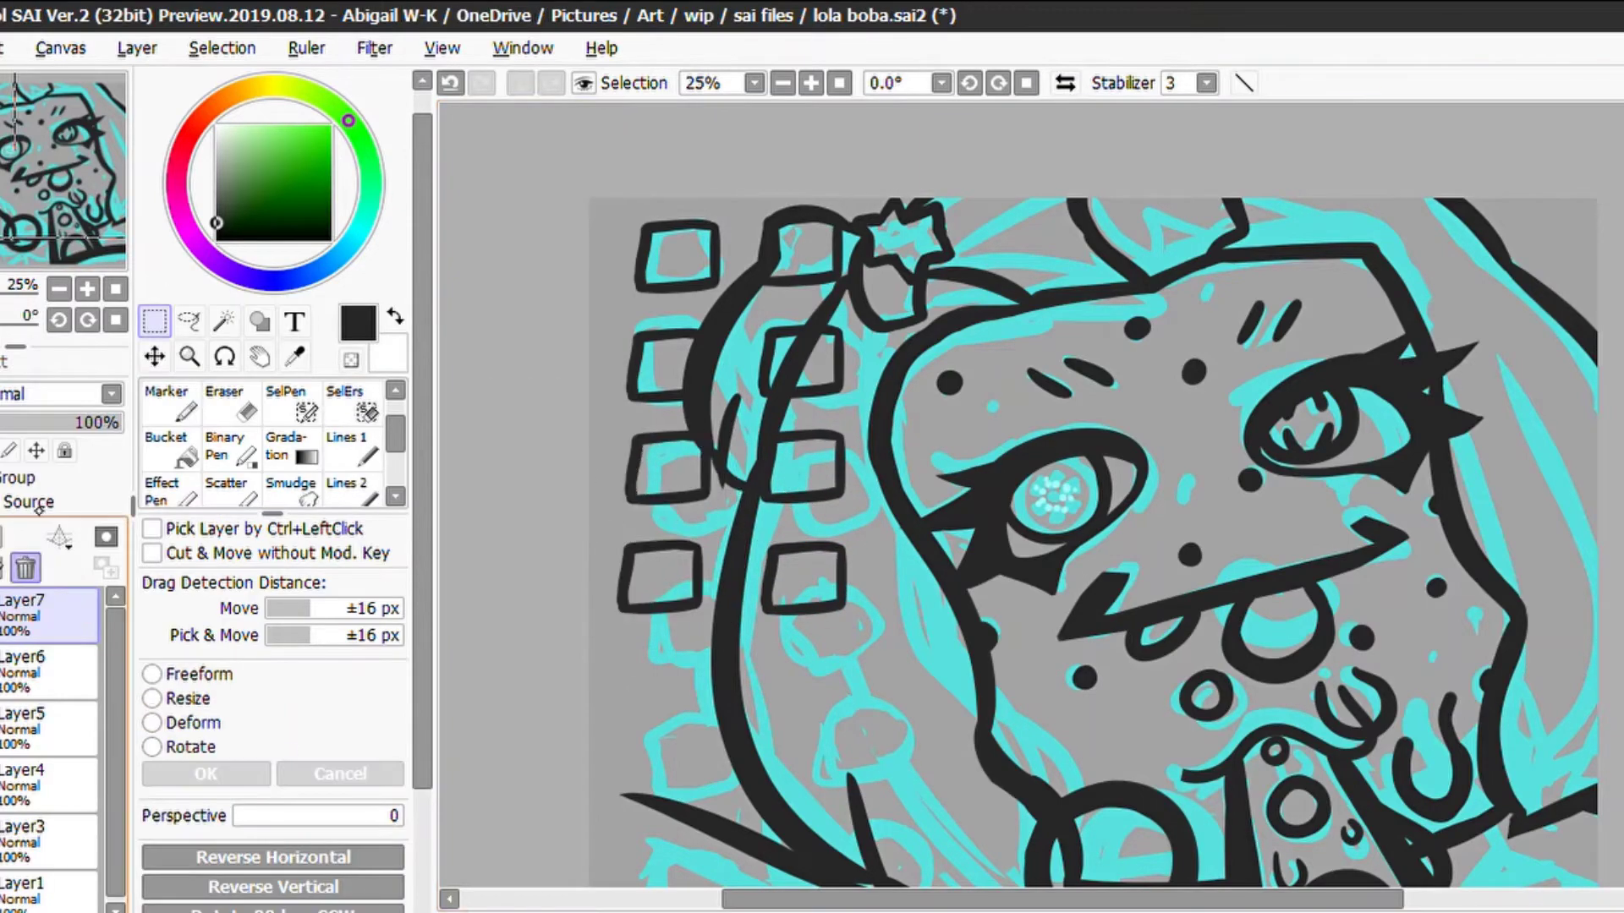
Copy all four rows of squares and place the copy below them, continuing both columns to the canvas's lower edge
{"action": "left_click_drag", "start_coordinate": [584, 195], "coordinate": [583, 761]}
{"action": "key", "text": "ctrl+c"}
{"action": "key", "text": "ctrl+v"}
{"action": "scroll", "coordinate": [1015, 508], "scroll_direction": "down", "scroll_amount": 3}
{"action": "key", "text": "ctrl+t"}
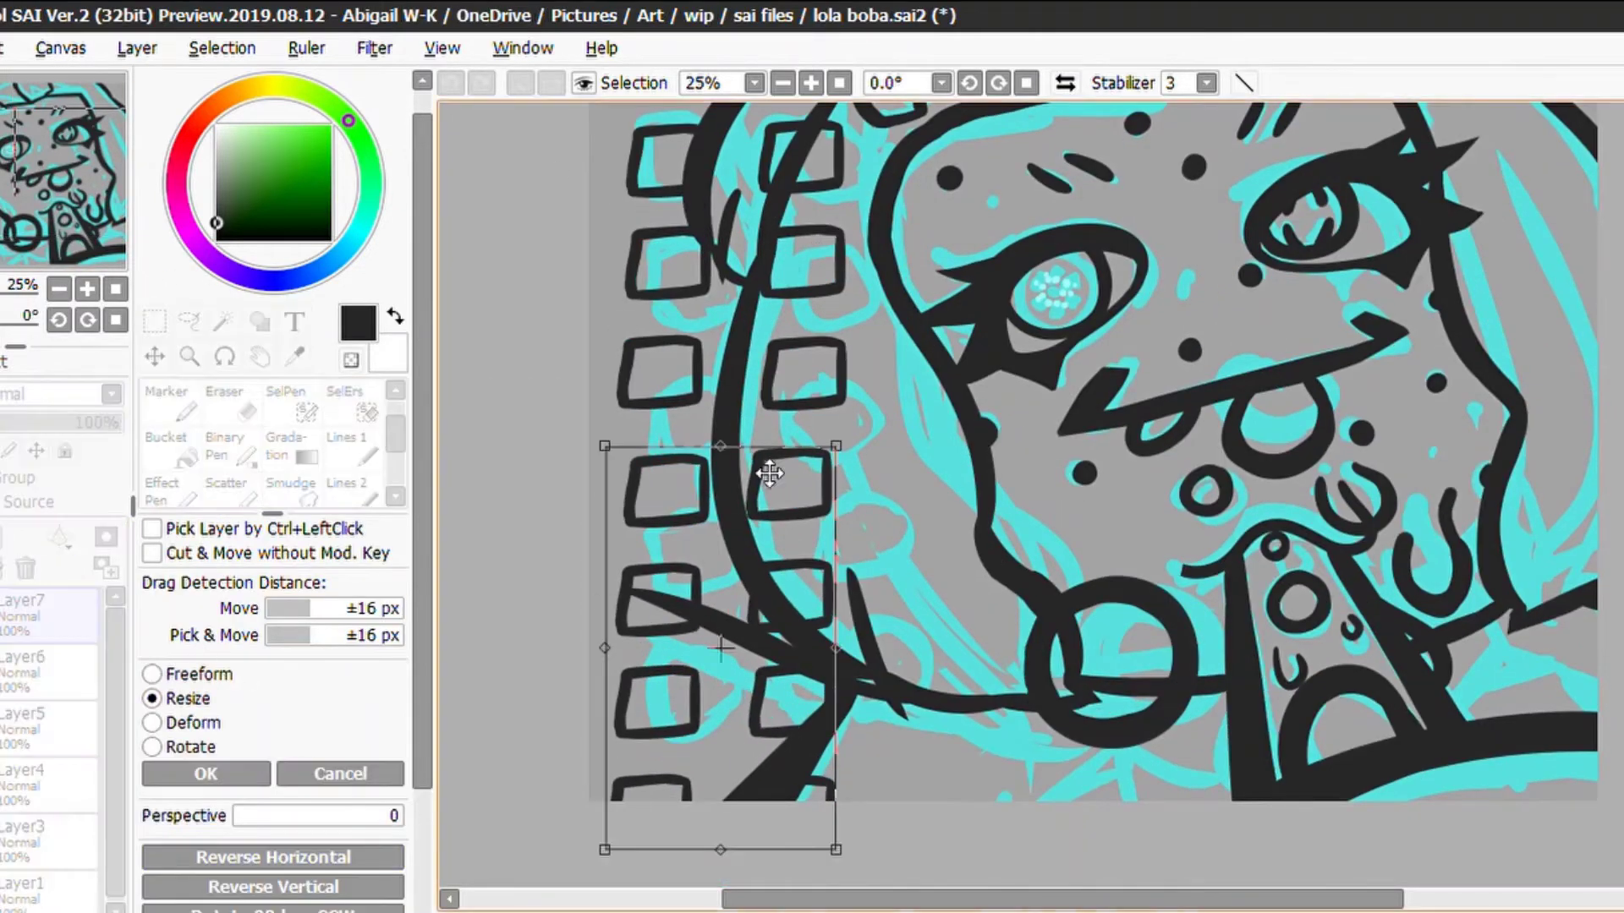
{"action": "left_click_drag", "start_coordinate": [773, 584], "coordinate": [786, 581]}
{"action": "key", "text": "Return"}
Select the lower squares of the left column and apply a transform with the Deform option
{"action": "key", "text": "a"}
{"action": "left_click_drag", "start_coordinate": [609, 457], "coordinate": [728, 795]}
{"action": "key", "text": "ctrl+t"}
{"action": "left_click", "coordinate": [152, 722]}
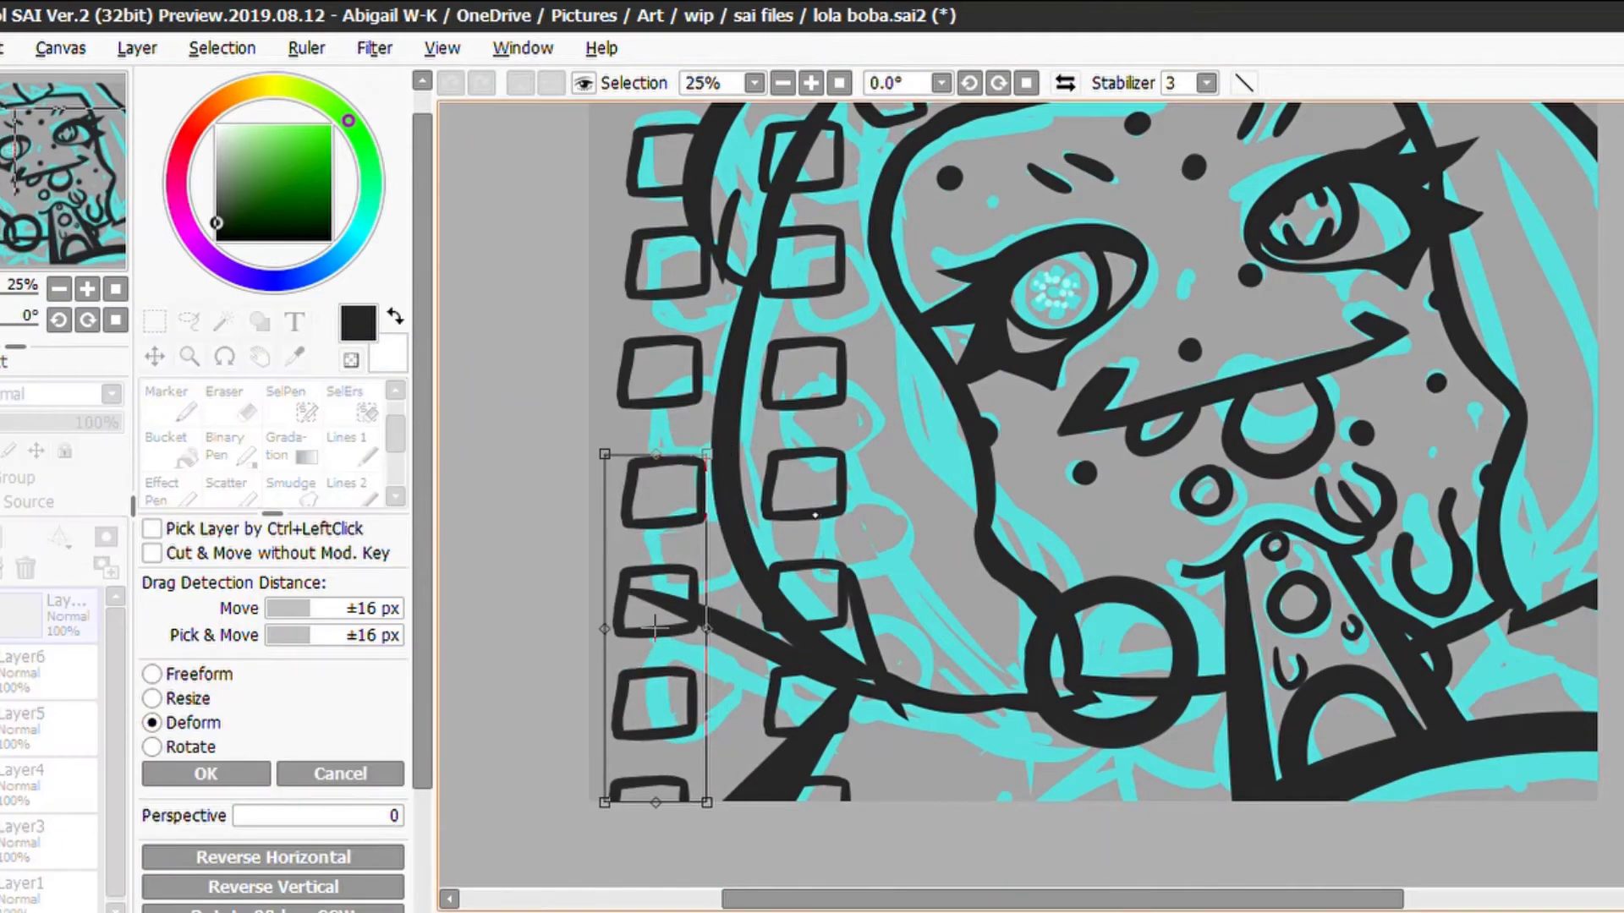
{"action": "scroll", "coordinate": [1015, 508], "scroll_direction": "up", "scroll_amount": 1}
{"action": "key", "text": "Return"}
Lasso the fourth square of the left column and nudge it right into line with its neighbours
{"action": "key", "text": "a"}
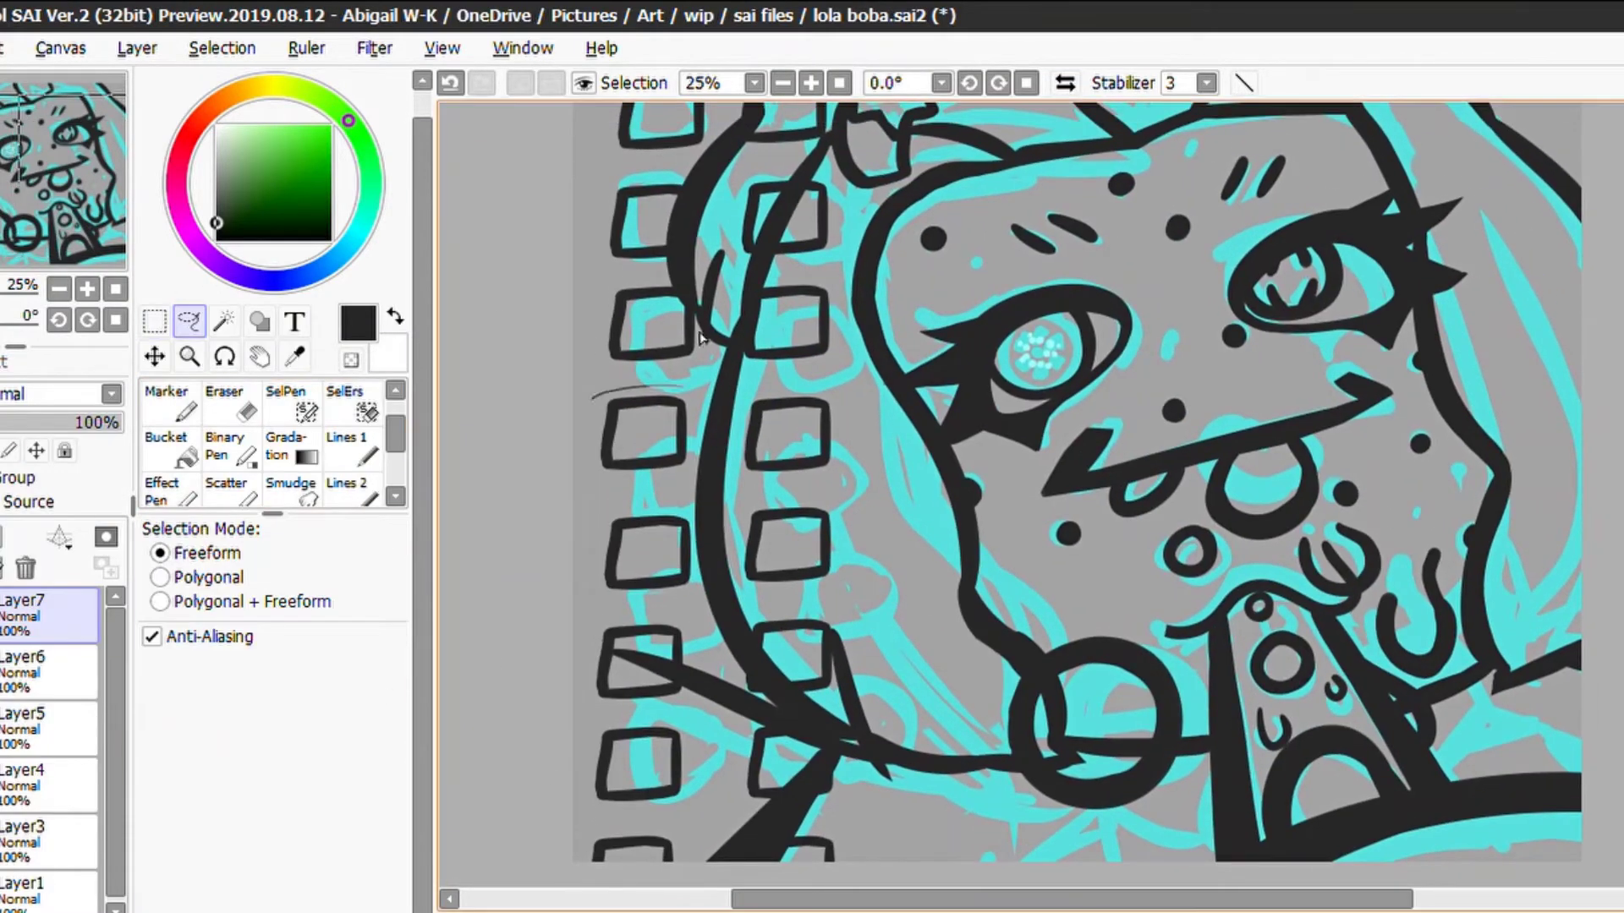
{"action": "left_click_drag", "start_coordinate": [642, 388], "coordinate": [639, 439]}
{"action": "key", "text": "ctrl+c"}
{"action": "key", "text": "ctrl+v"}
{"action": "key", "text": "ctrl+t"}
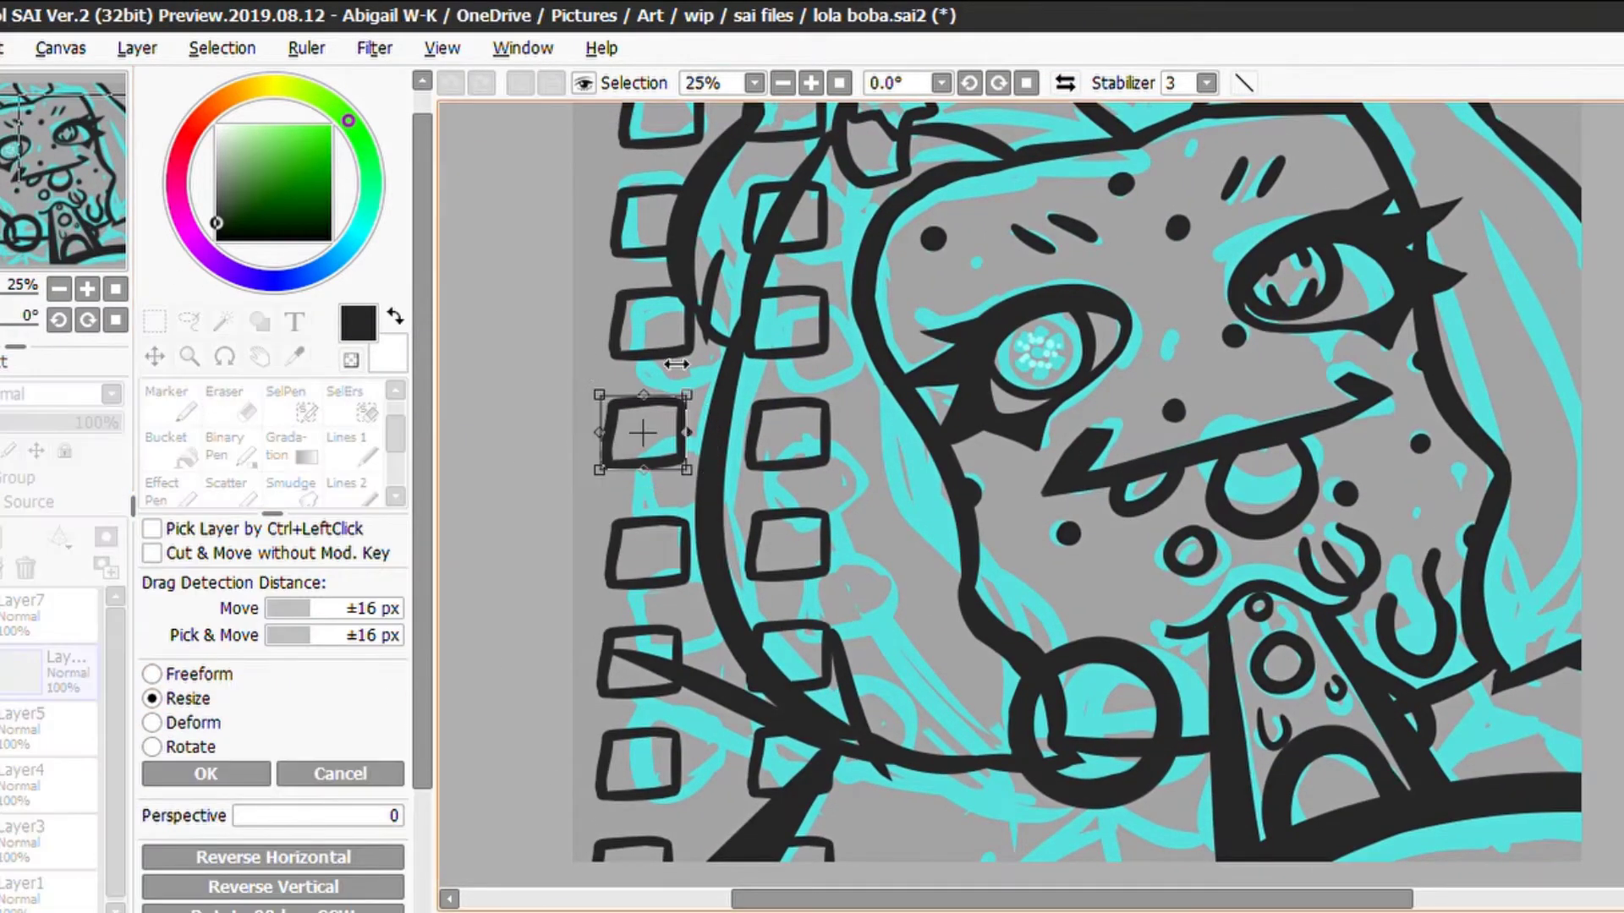
{"action": "key", "text": "Return"}
Nudge the seventh square of the left column right so it lines up with the column
{"action": "key", "text": "a"}
{"action": "key", "text": "ctrl+t"}
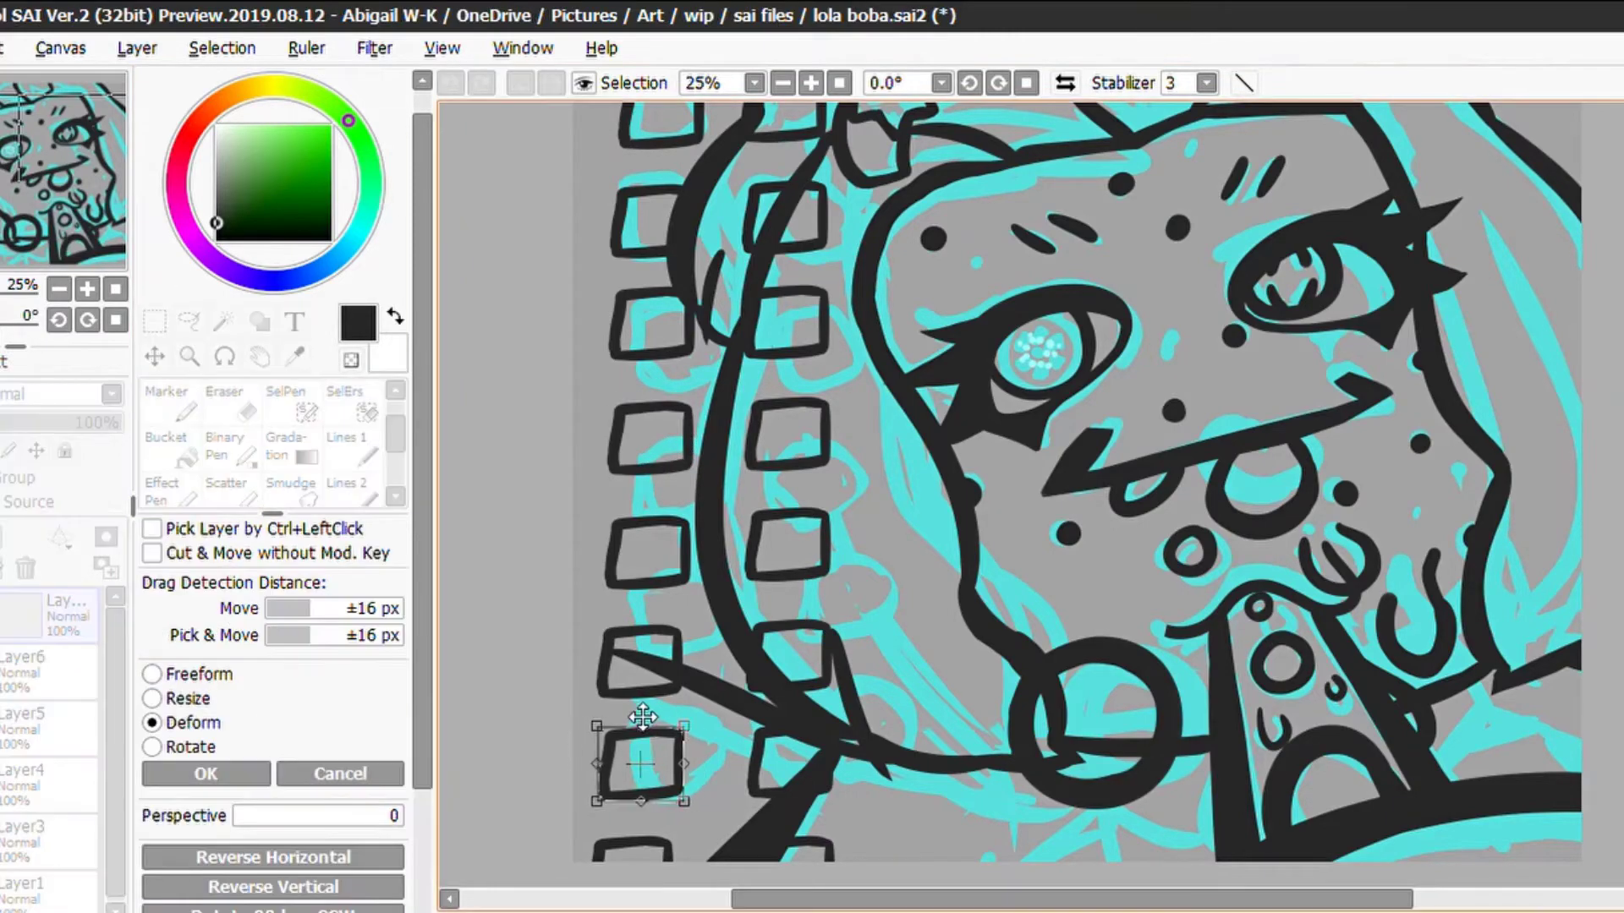
{"action": "key", "text": "Return"}
{"action": "scroll", "coordinate": [580, 652], "scroll_direction": "down", "scroll_amount": 1}
{"action": "key", "text": "ctrl+t"}
{"action": "key", "text": "Return"}
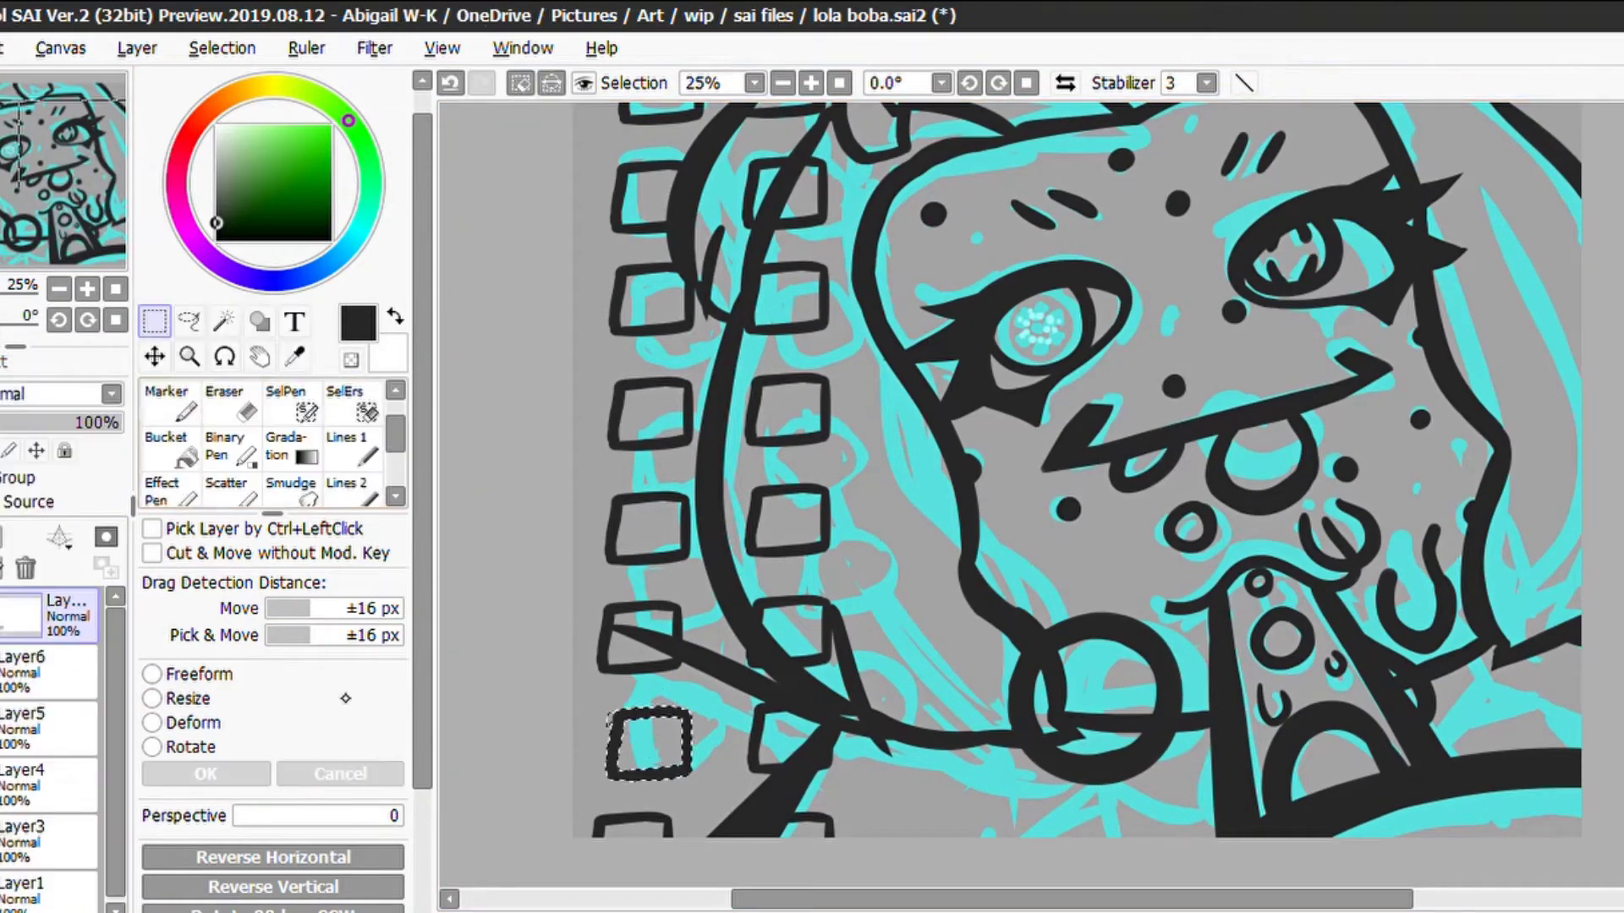
Align the sixth square and the cut-off bottom square of the left column with the rest of the column
{"action": "key", "text": "a"}
{"action": "left_click_drag", "start_coordinate": [581, 589], "coordinate": [584, 592]}
{"action": "key", "text": "ctrl+c"}
{"action": "key", "text": "ctrl+v"}
{"action": "key", "text": "ctrl+t"}
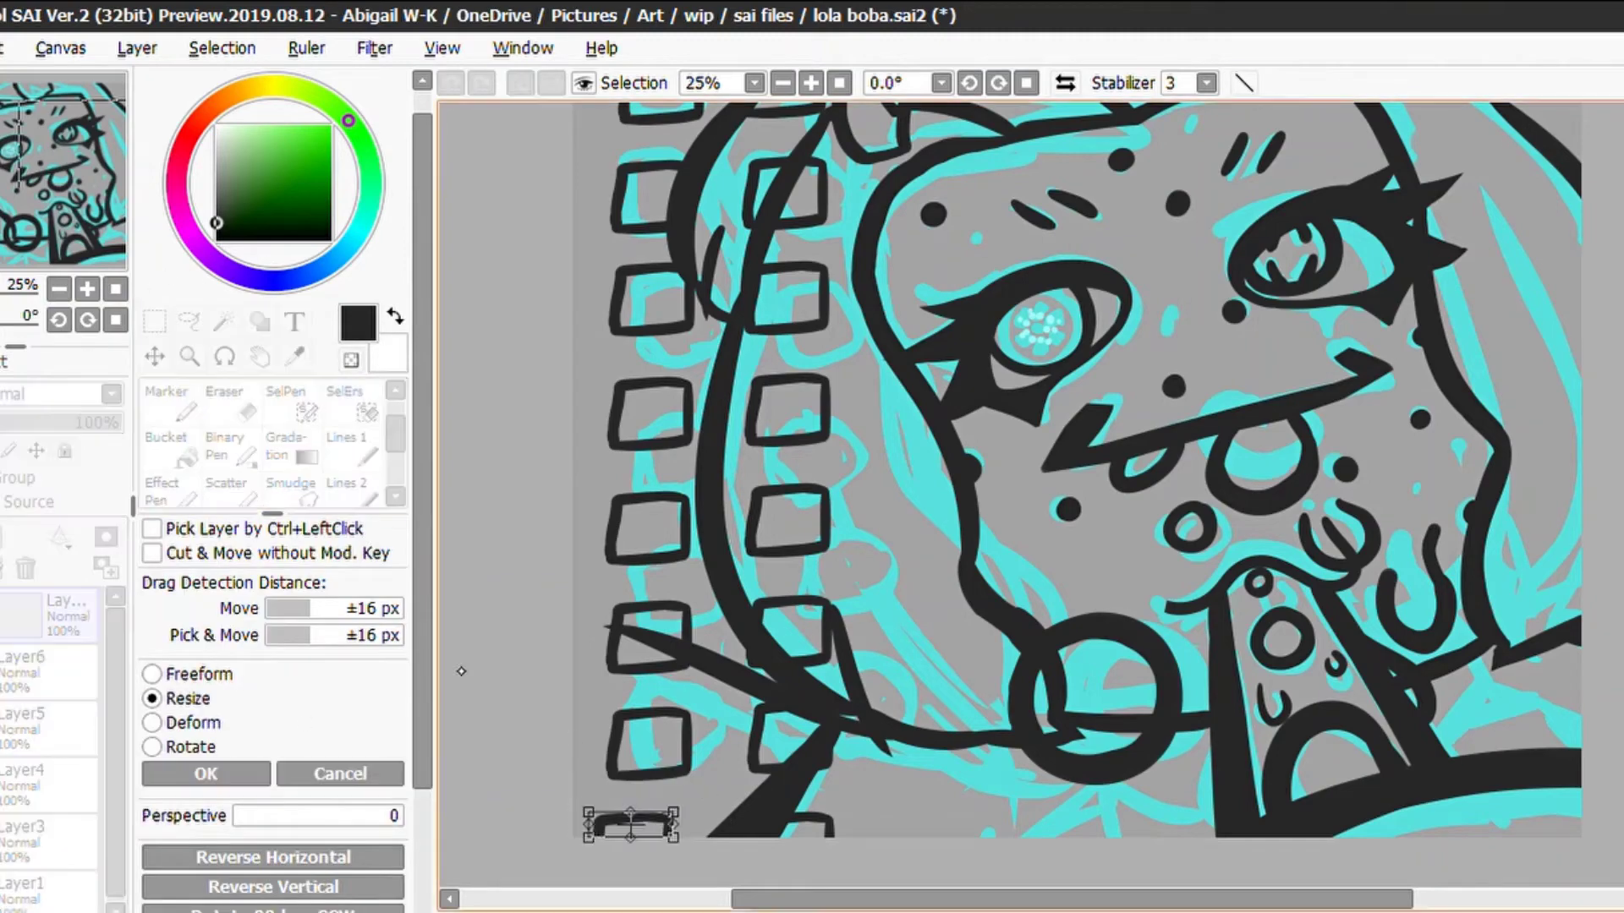
{"action": "left_click_drag", "start_coordinate": [647, 810], "coordinate": [656, 783]}
{"action": "key", "text": "Return"}
Ink a small centre dot and a petal outline above it inside the iris of the left eye
{"action": "scroll", "coordinate": [655, 783], "scroll_direction": "up", "scroll_amount": 1}
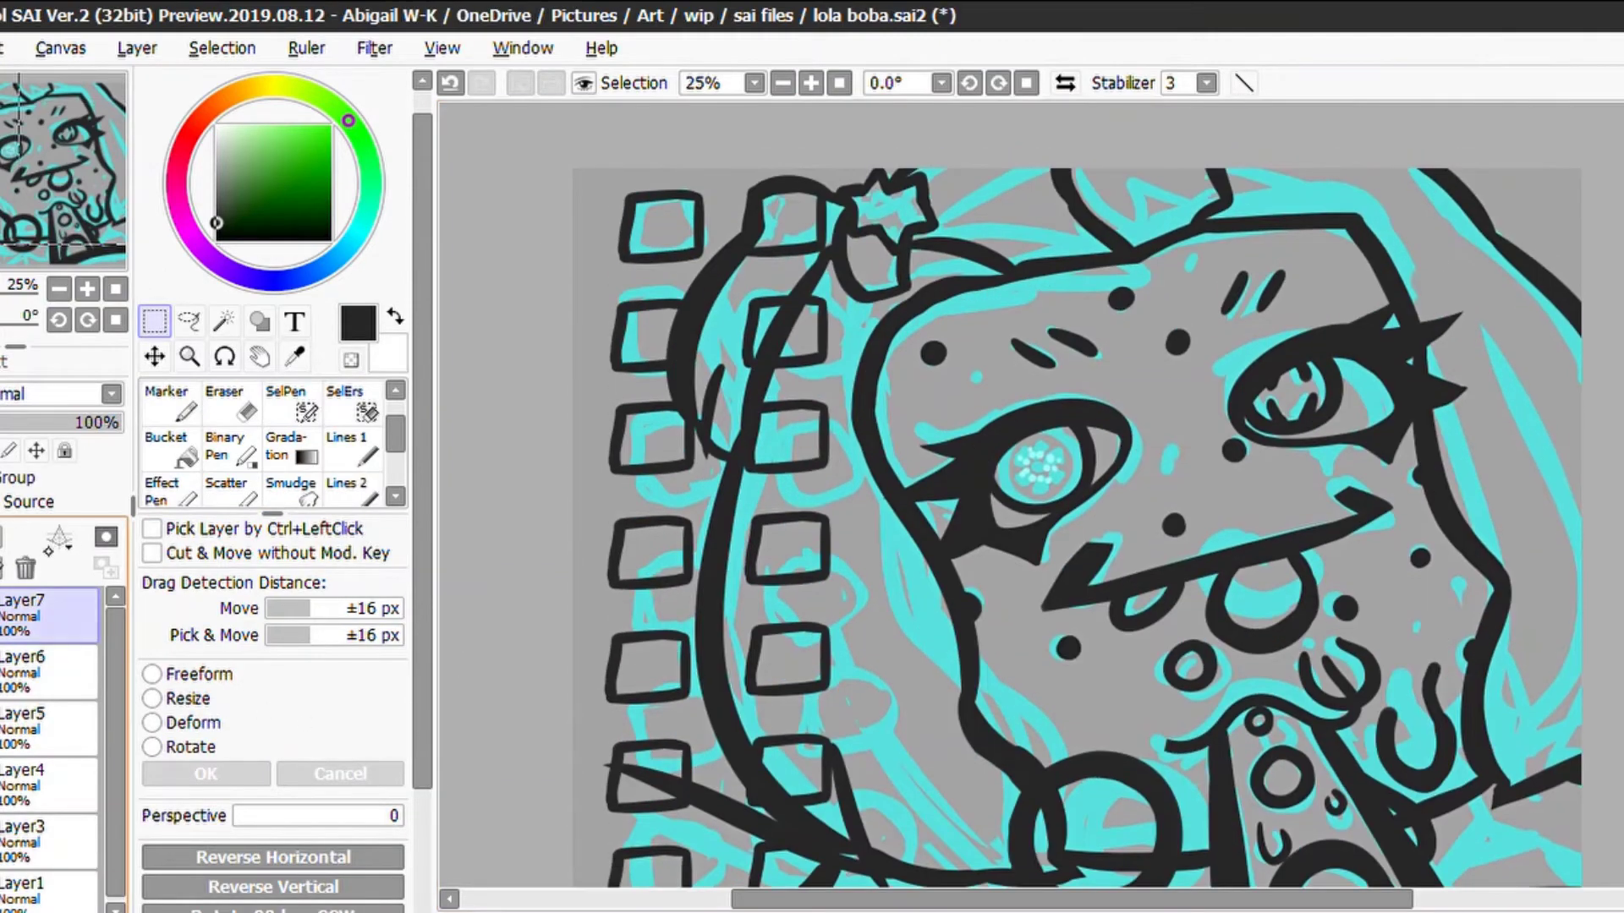
{"action": "key", "text": "n"}
{"action": "key", "text": "ctrl+plus"}
{"action": "left_click_drag", "start_coordinate": [1003, 431], "coordinate": [1000, 419]}
{"action": "key", "text": "e"}
{"action": "key", "text": "n"}
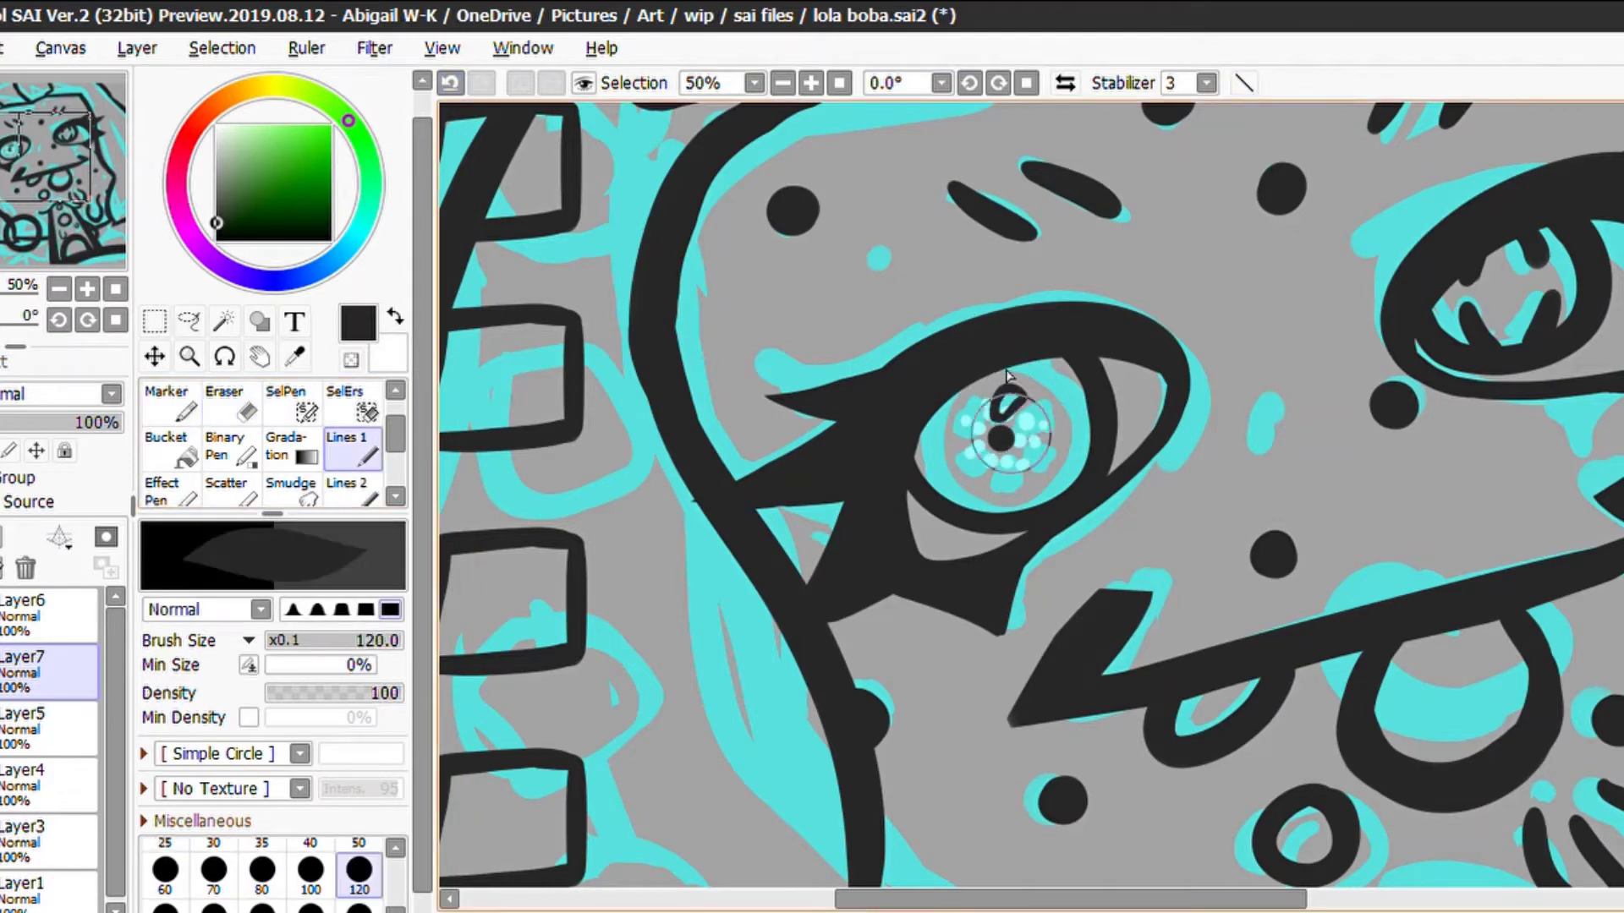
Make the petal in the left eye solid black and tidy it with the eraser at size 6
{"action": "key", "text": "b"}
{"action": "key", "text": "e"}
{"action": "key", "text": "ctrl+z"}
{"action": "key", "text": "bracketleft"}
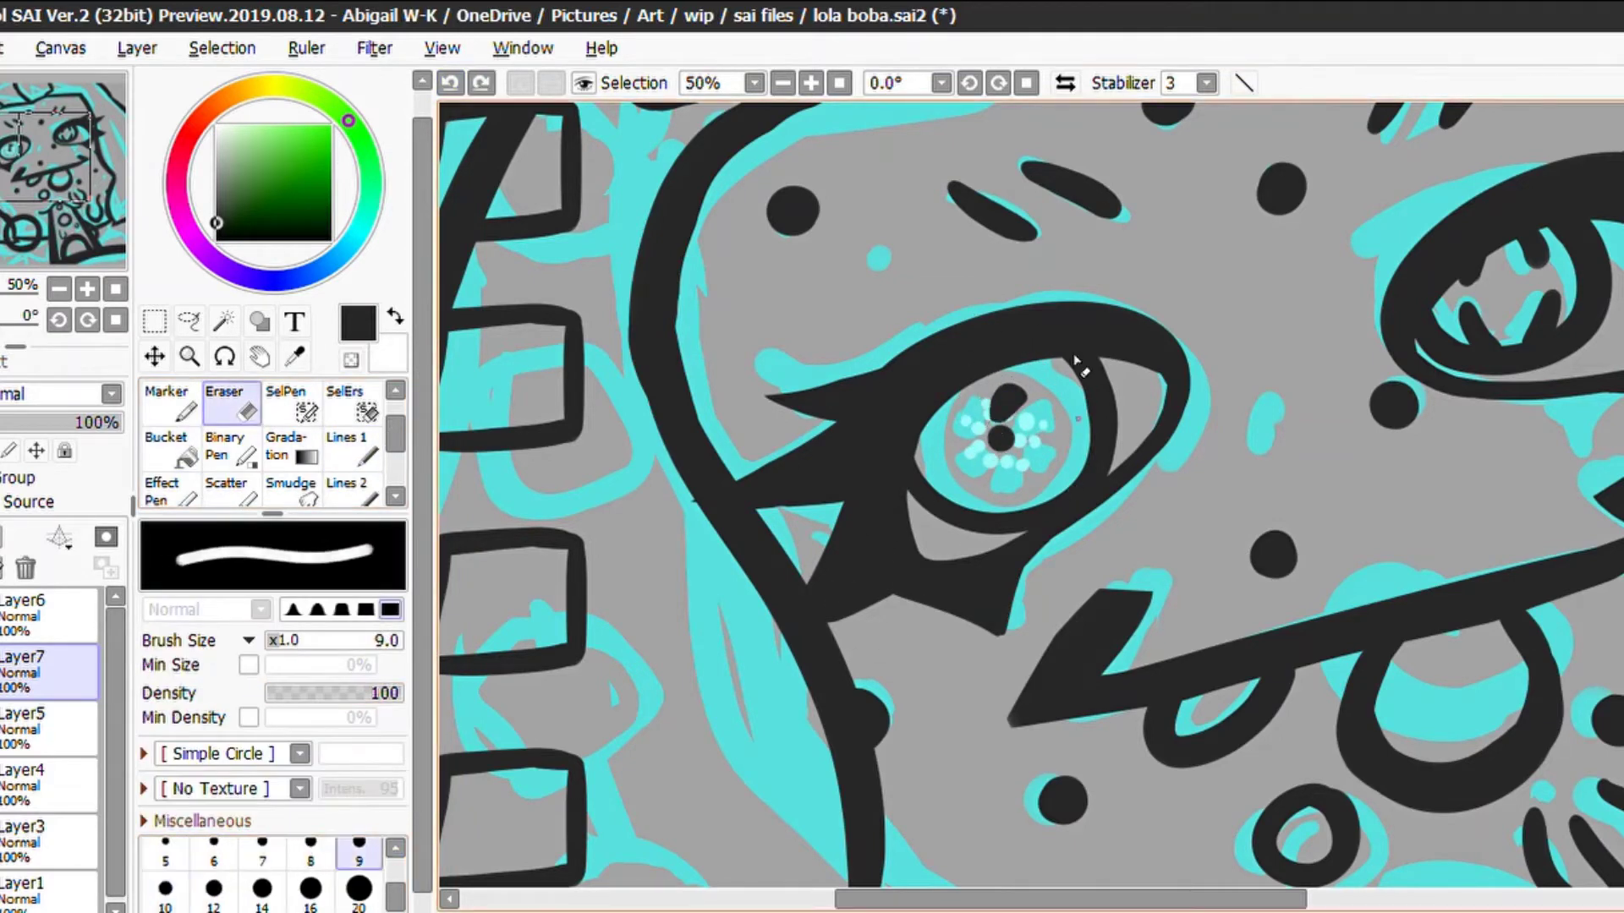
{"action": "key", "text": "bracketleft"}
{"action": "key", "text": "bracketleft"}
{"action": "key", "text": "bracketleft"}
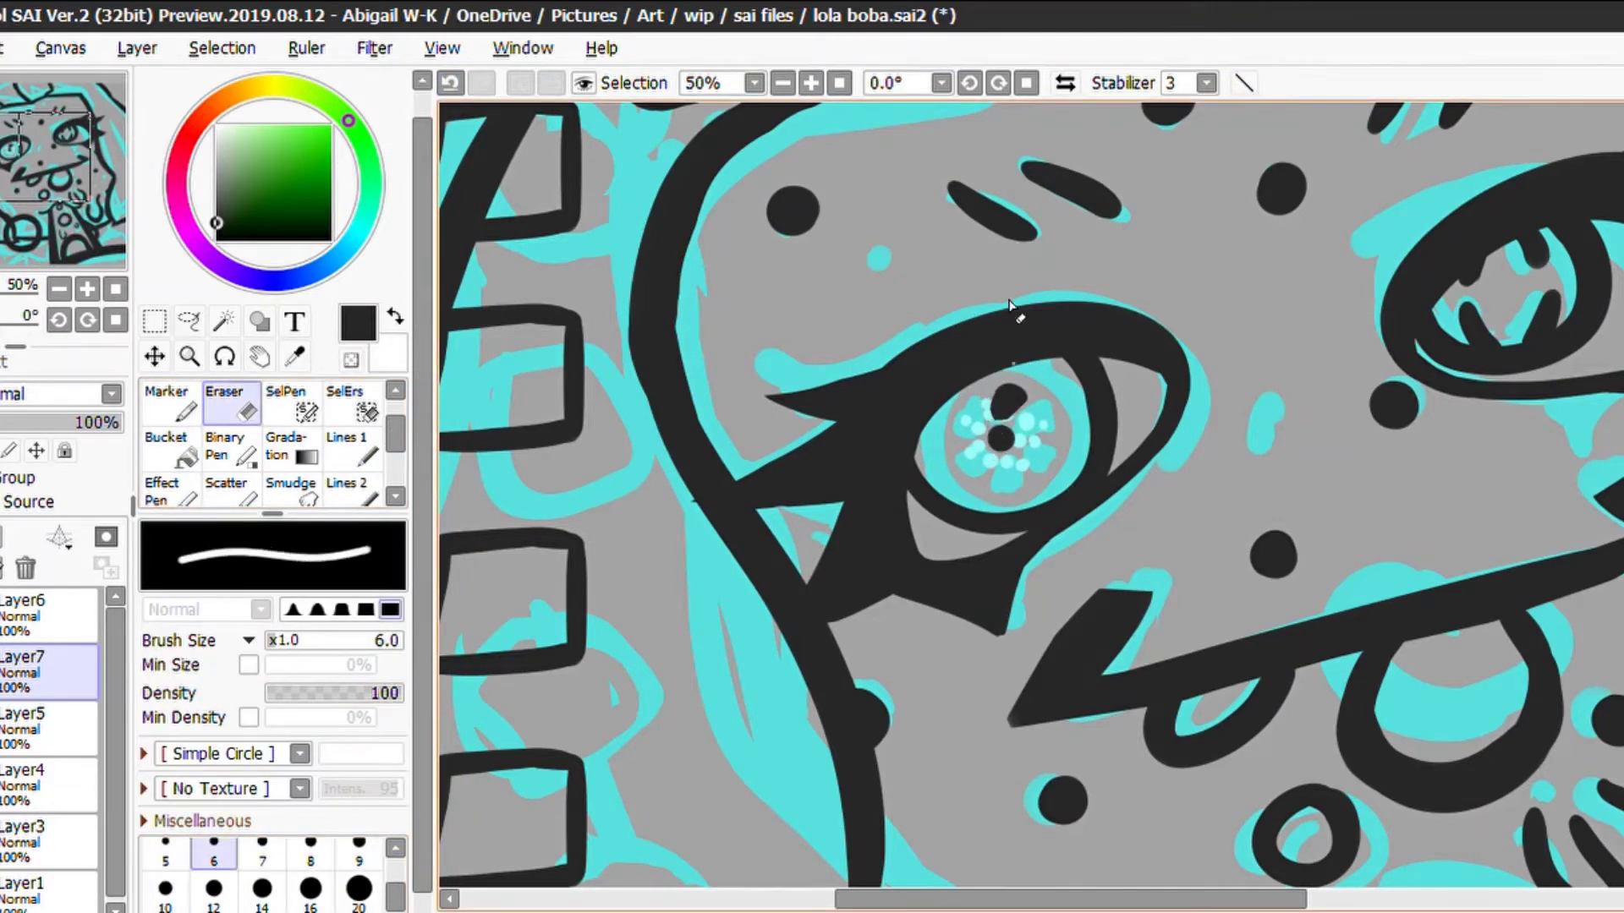
Copy the petal in the left eye and paste rotated copies around the centre dot, up to the upper-left position
{"action": "key", "text": "l"}
{"action": "key", "text": "ctrl+z"}
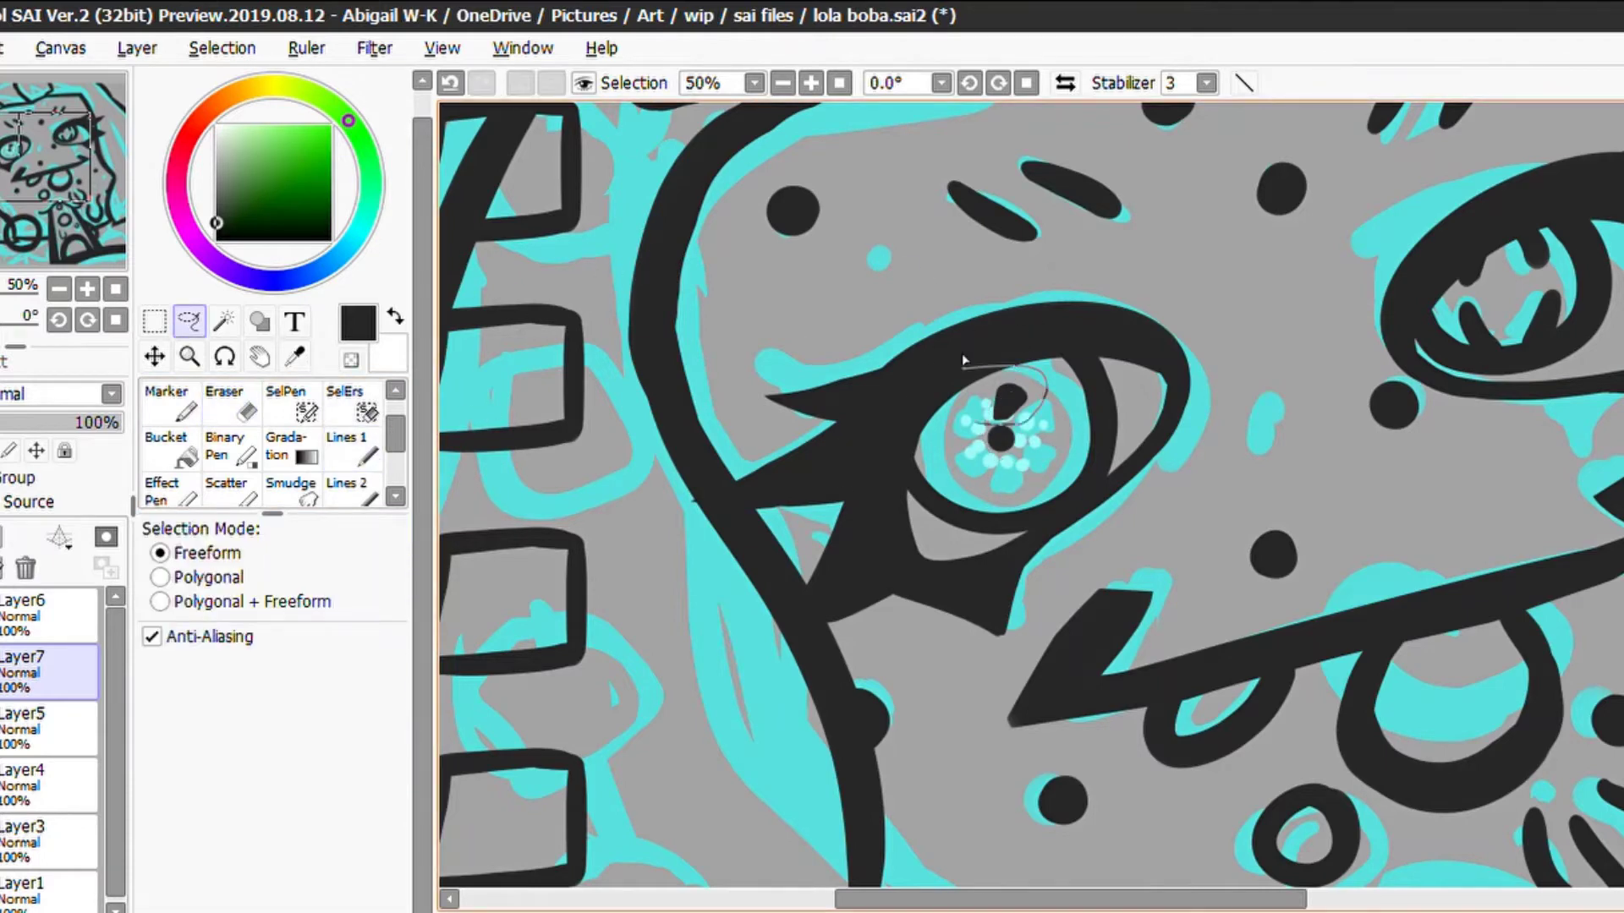
{"action": "key", "text": "ctrl+c"}
{"action": "key", "text": "ctrl+v"}
{"action": "key", "text": "ctrl+t"}
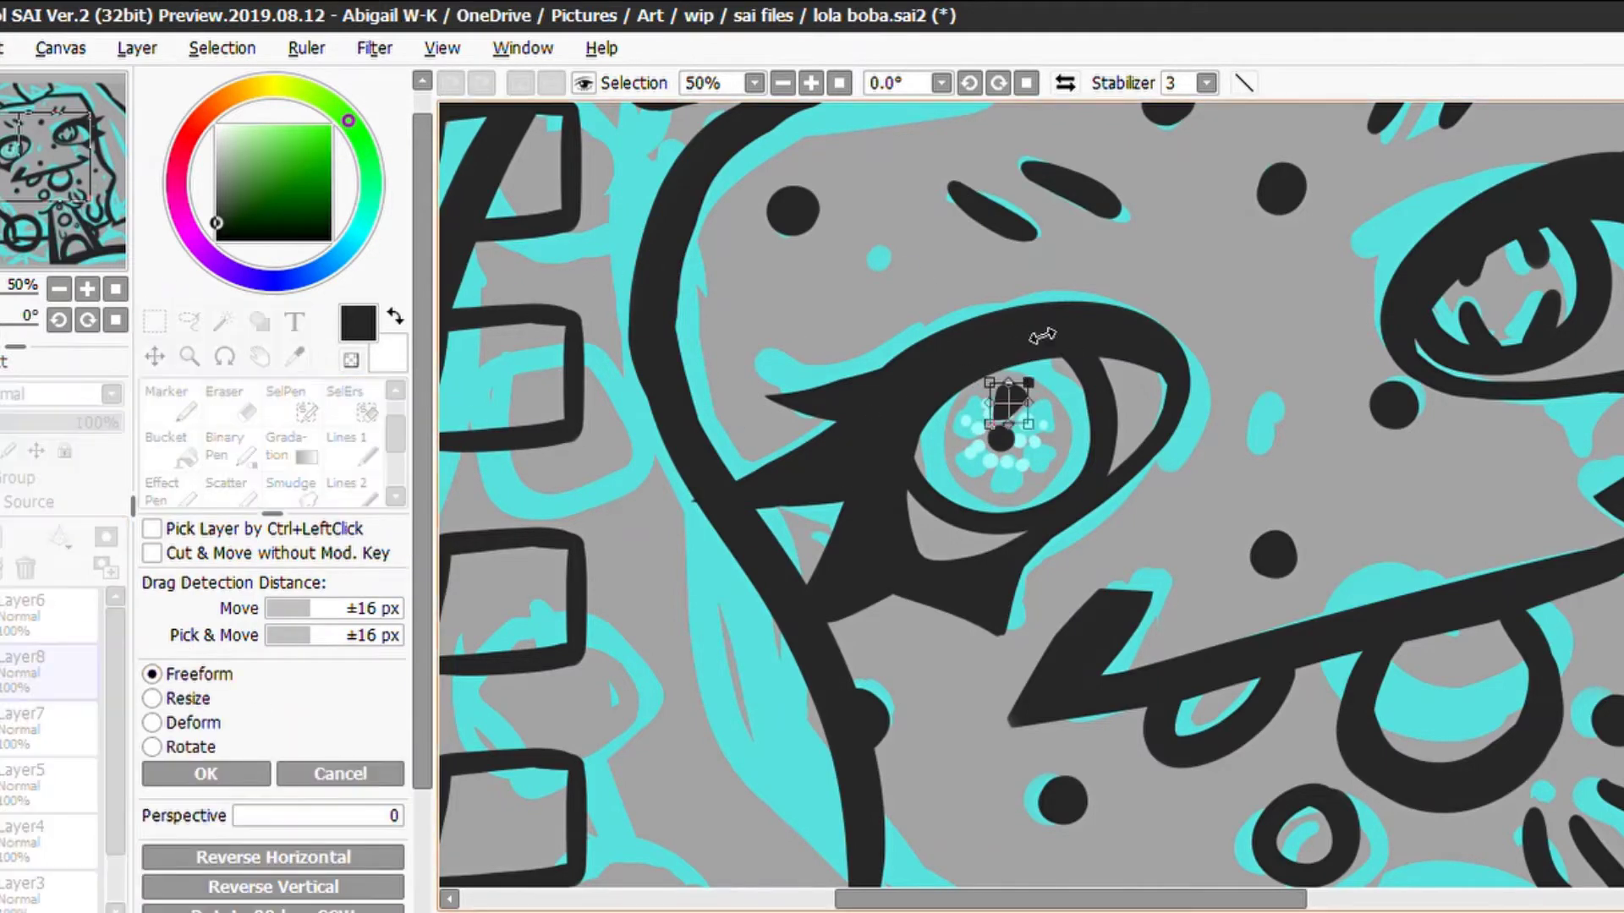
{"action": "left_click_drag", "start_coordinate": [1042, 336], "coordinate": [963, 326]}
{"action": "key", "text": "Return"}
{"action": "key", "text": "ctrl+t"}
{"action": "scroll", "coordinate": [1148, 369], "scroll_direction": "up", "scroll_amount": 3}
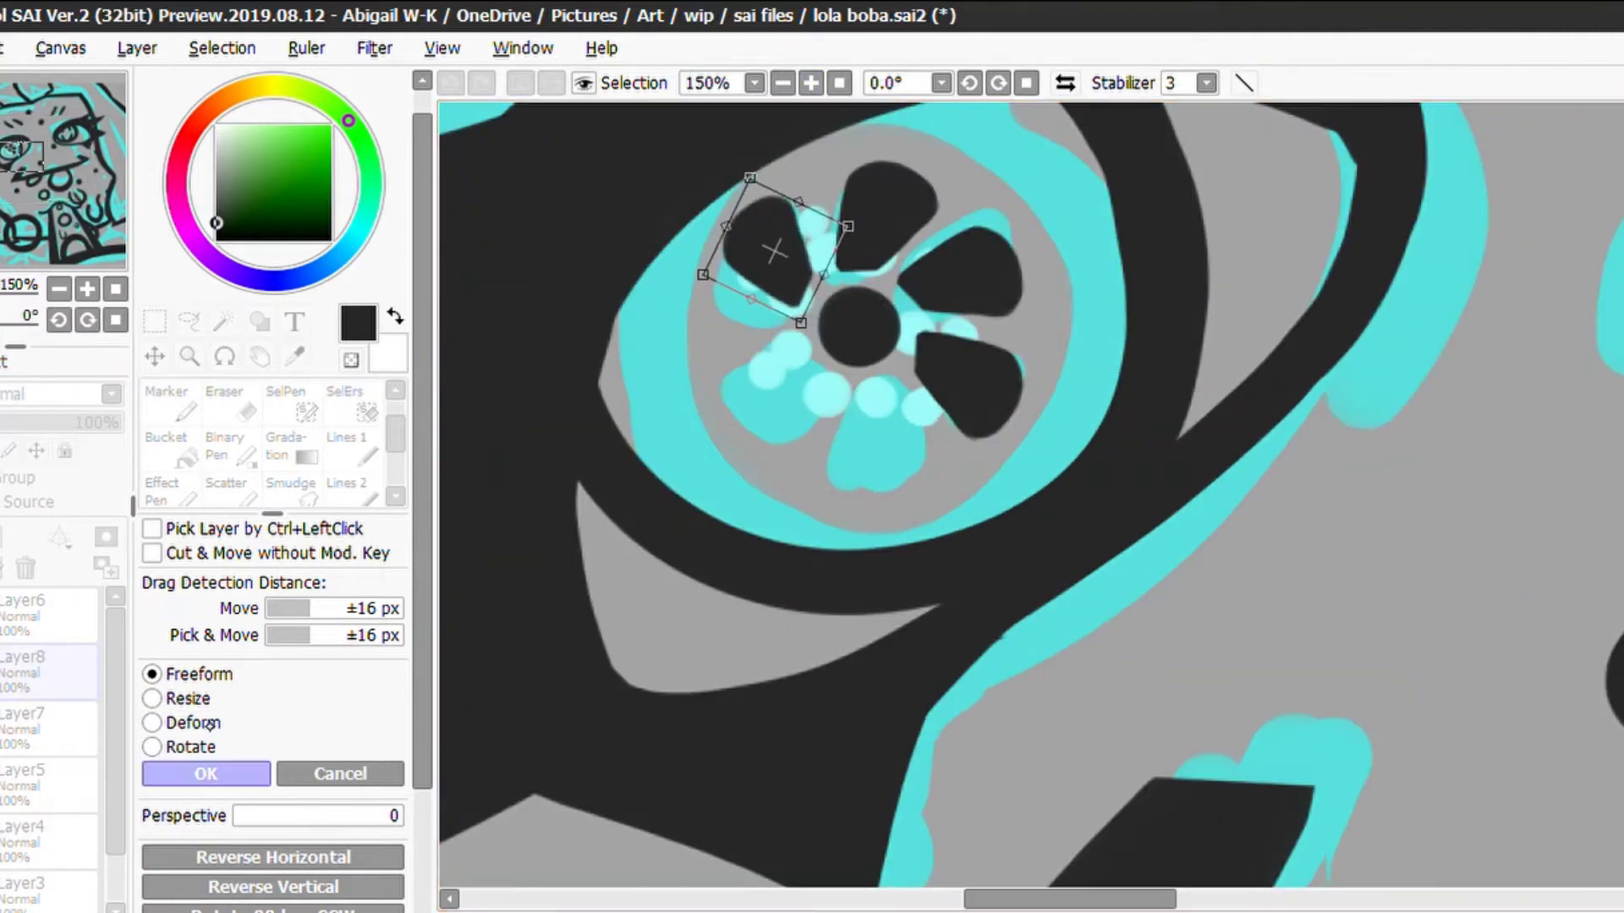
Paste rotated petals on the lower-left and bottom sides of the centre dot and merge the petal layers
{"action": "left_click", "coordinate": [205, 773]}
{"action": "key", "text": "ctrl+v"}
{"action": "key", "text": "ctrl+t"}
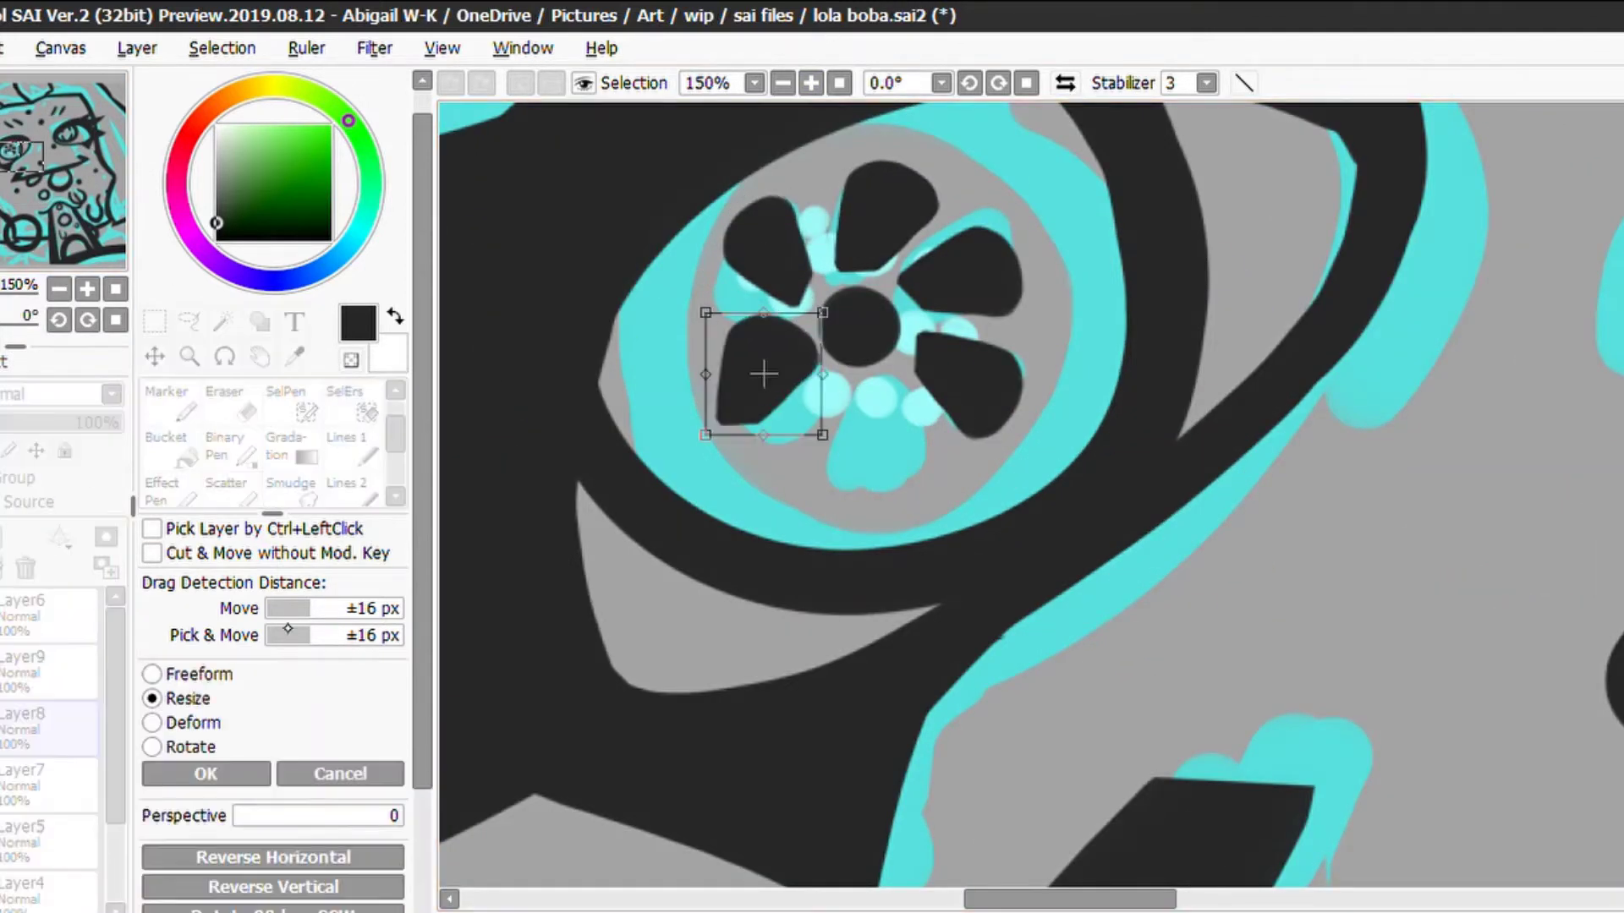
{"action": "left_click_drag", "start_coordinate": [826, 308], "coordinate": [871, 374]}
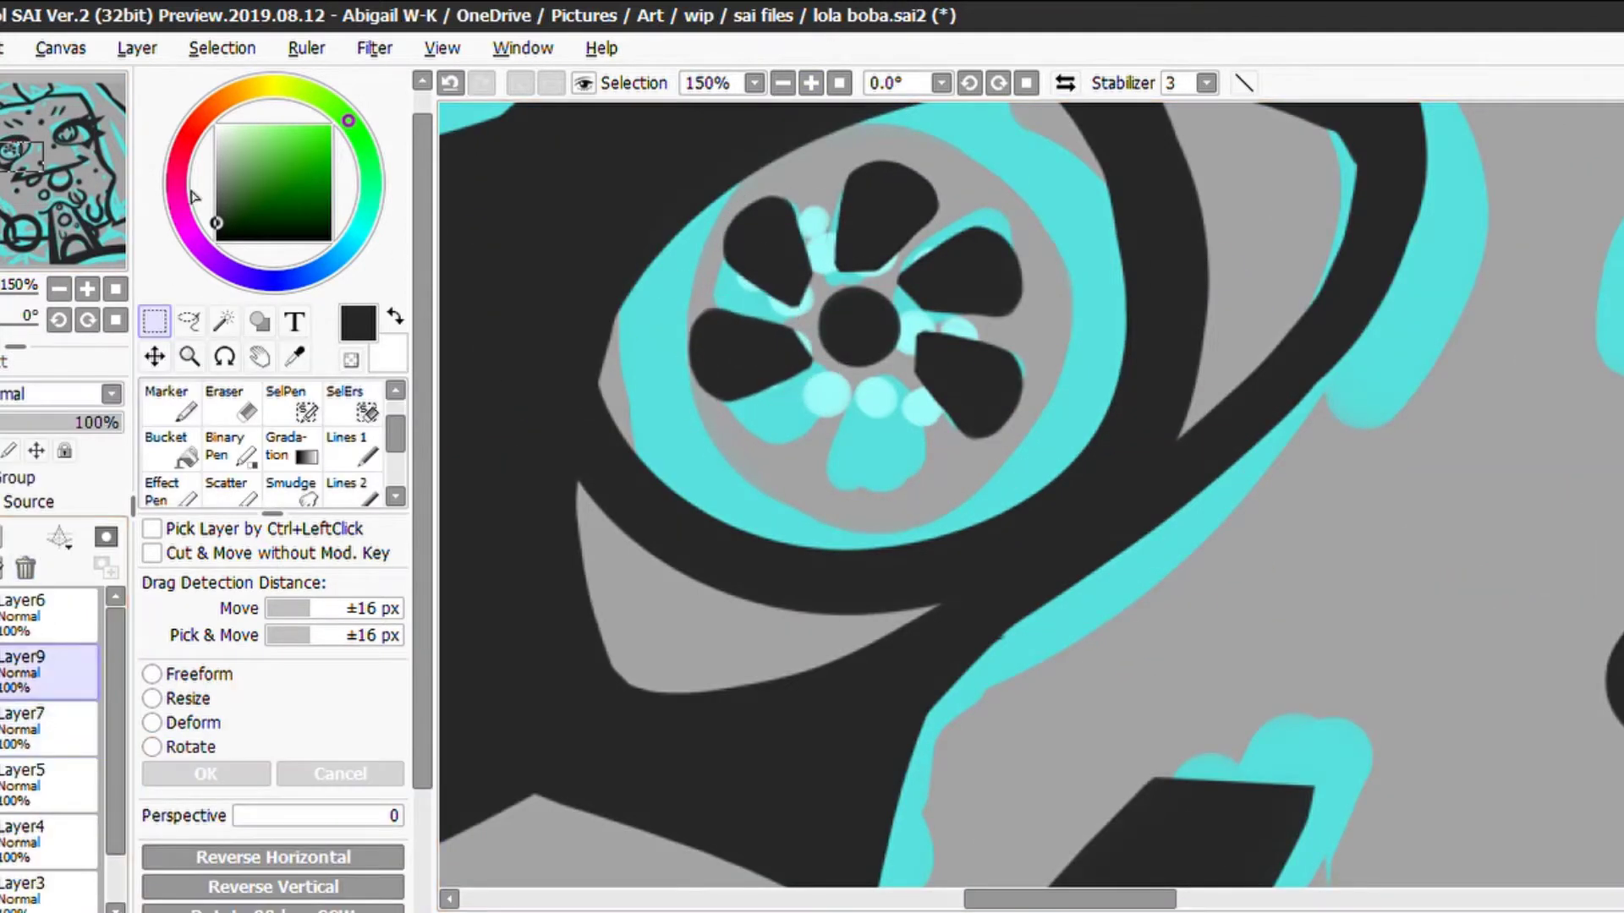
{"action": "left_click_drag", "start_coordinate": [731, 563], "coordinate": [672, 414]}
{"action": "left_click_drag", "start_coordinate": [859, 428], "coordinate": [880, 410]}
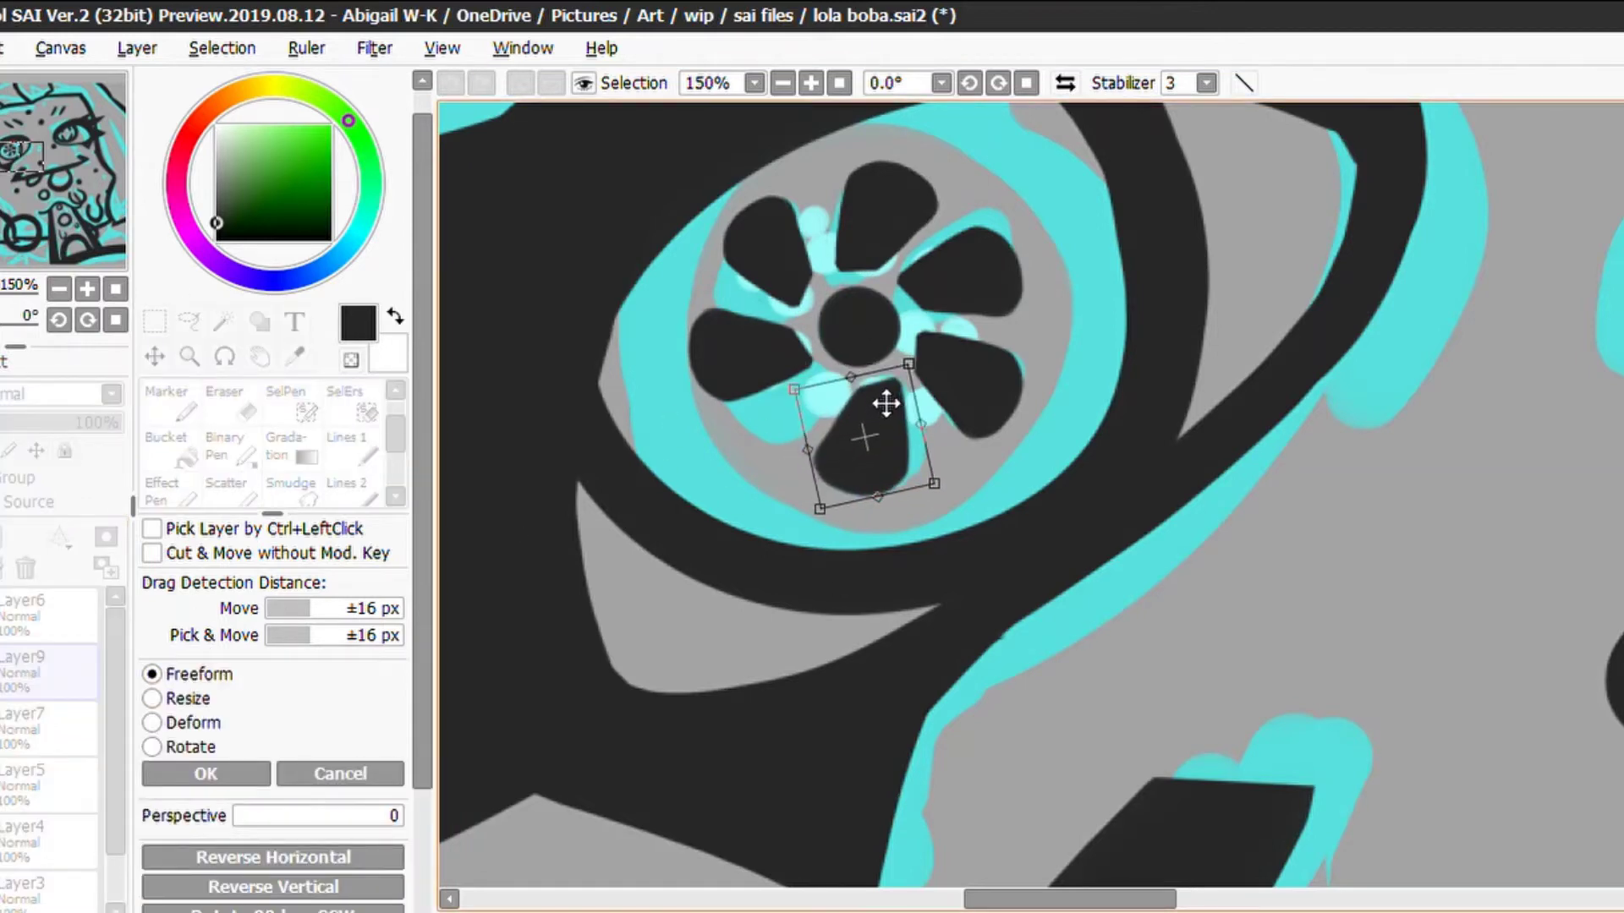
{"action": "key", "text": "Return"}
{"action": "key", "text": "ctrl+e"}
Fill out the pupil's petals with the Lines 1 brush at 70 and trim their edges with the eraser at size 6
{"action": "left_click", "coordinate": [213, 871]}
{"action": "mouse_move", "coordinate": [778, 363]}
{"action": "left_mouse_down"}
{"action": "mouse_move", "coordinate": [753, 418]}
{"action": "mouse_move", "coordinate": [797, 453]}
{"action": "left_mouse_up"}
{"action": "mouse_move", "coordinate": [827, 357]}
{"action": "left_mouse_down"}
{"action": "mouse_move", "coordinate": [860, 328]}
{"action": "mouse_move", "coordinate": [845, 406]}
{"action": "left_mouse_up"}
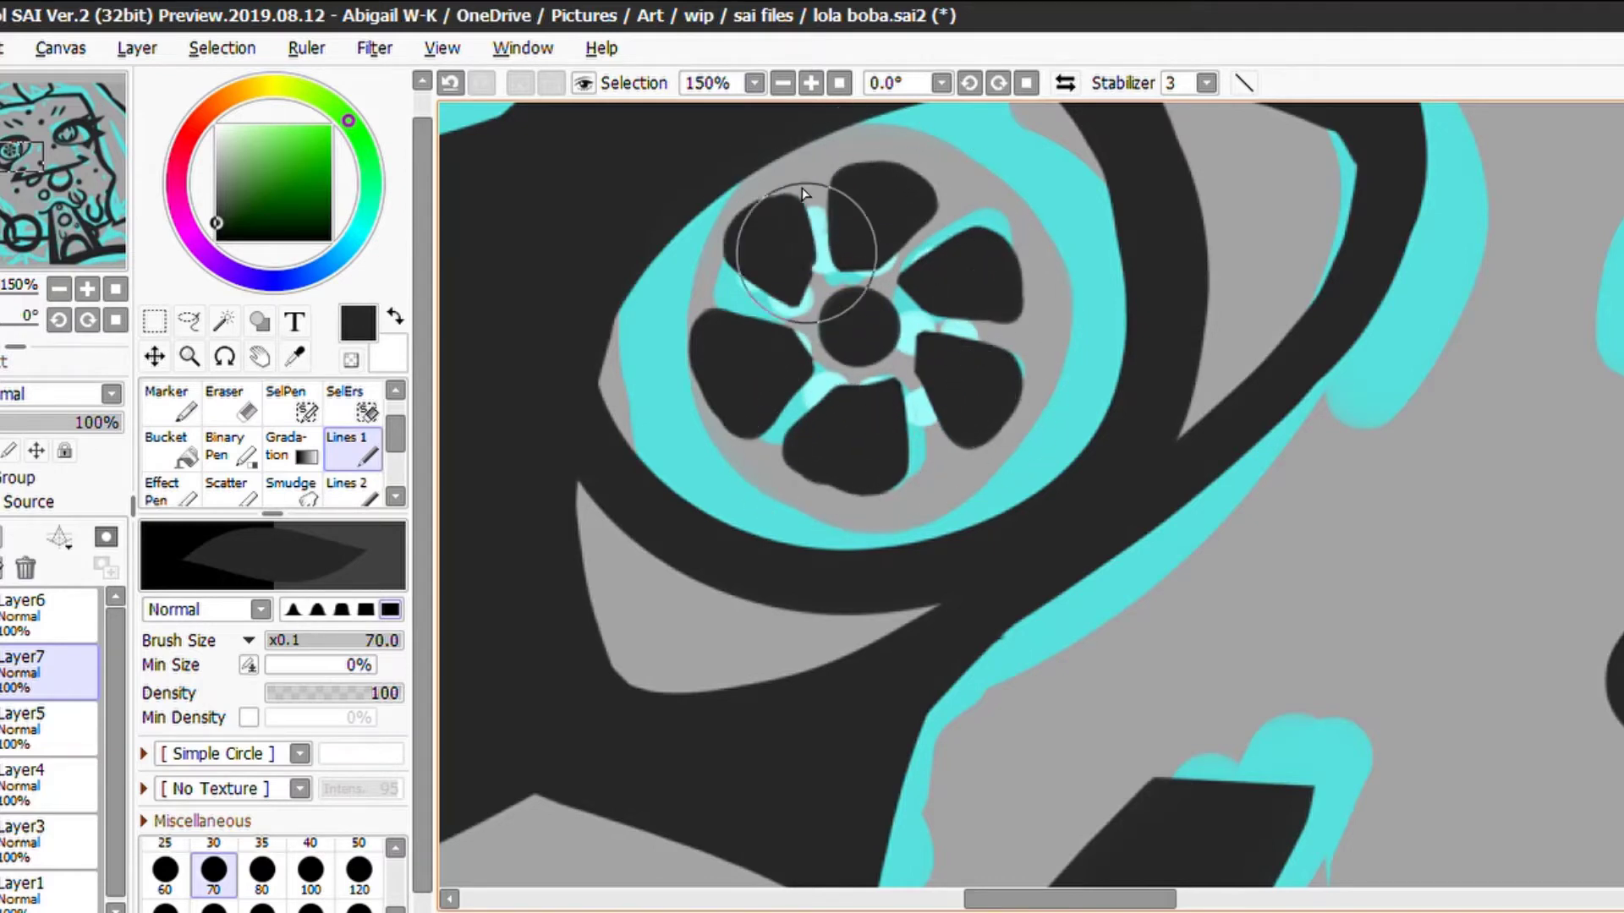
{"action": "key", "text": "e"}
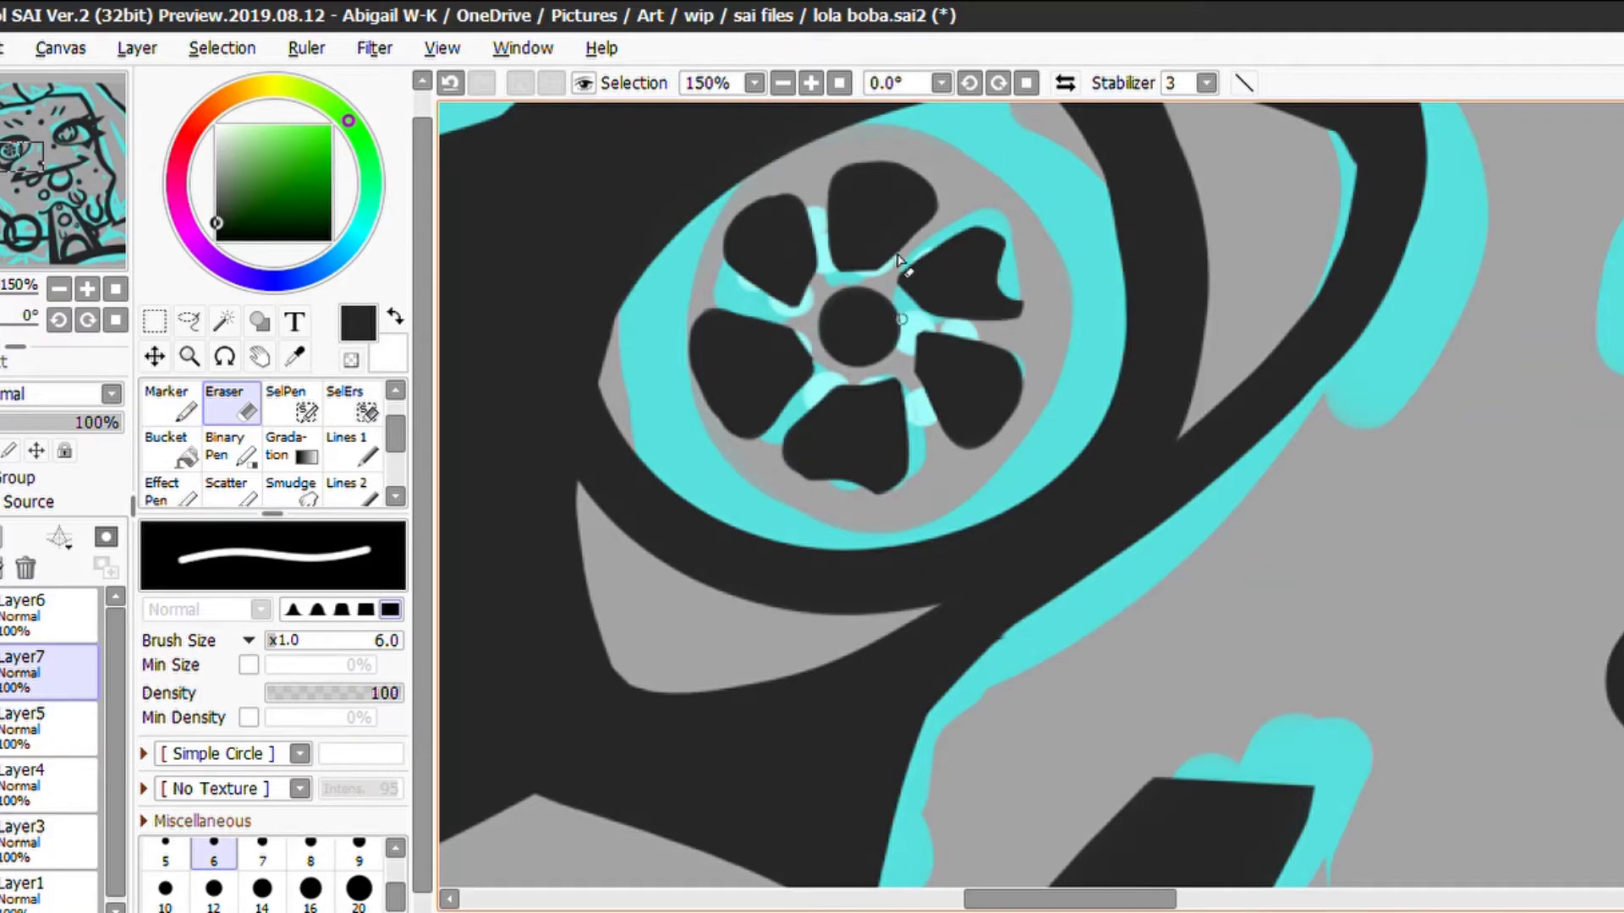
{"action": "key", "text": "e"}
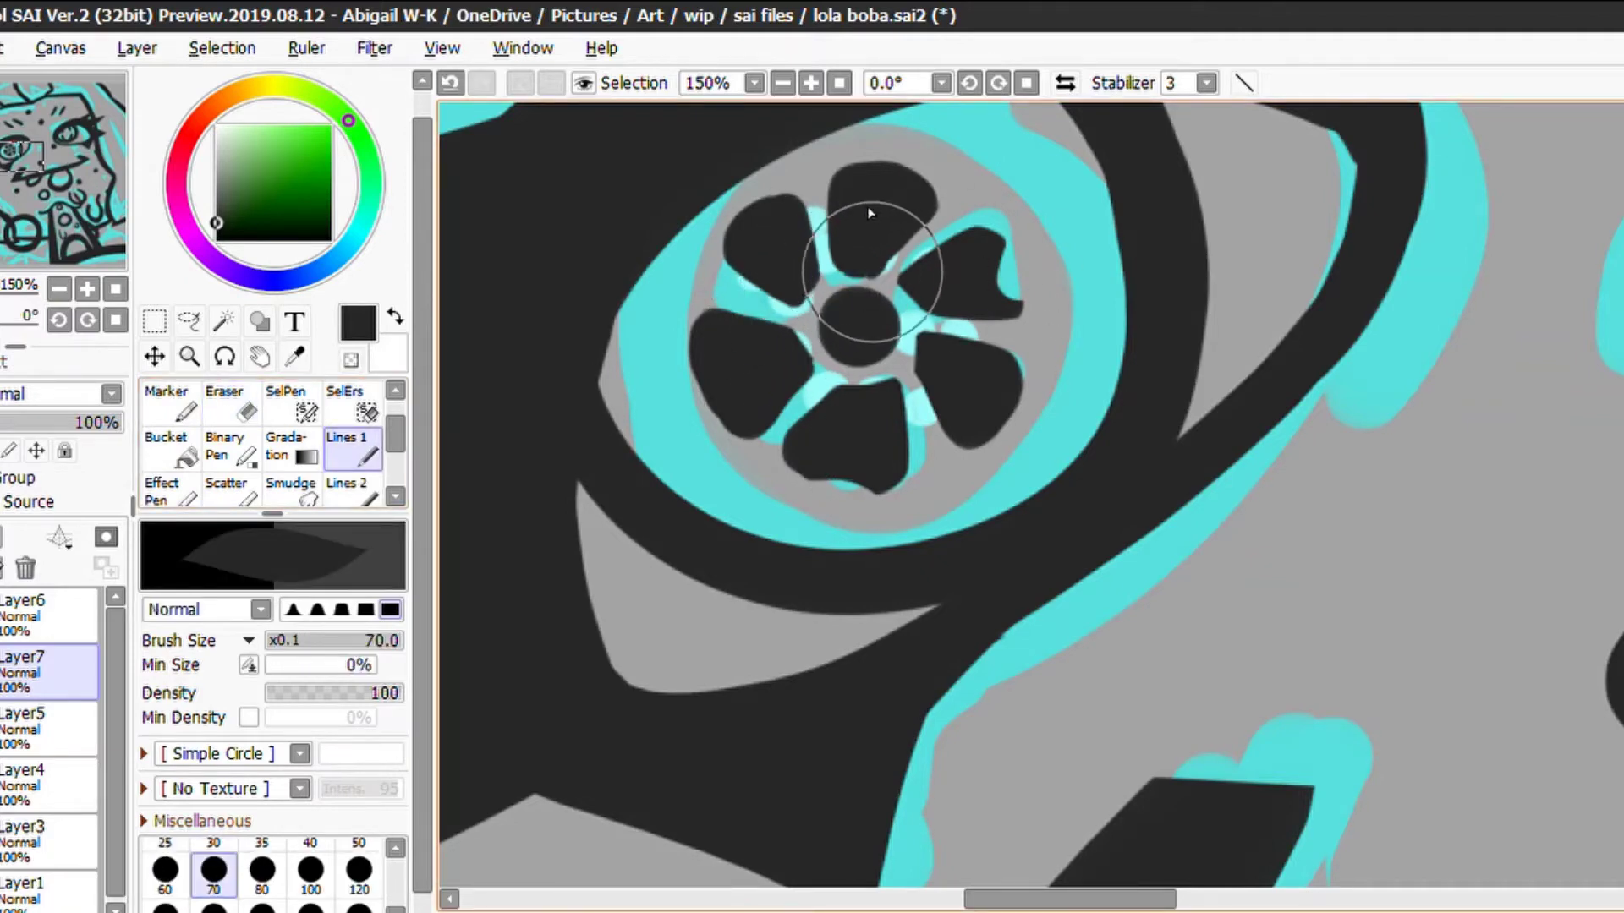
{"action": "key", "text": "e"}
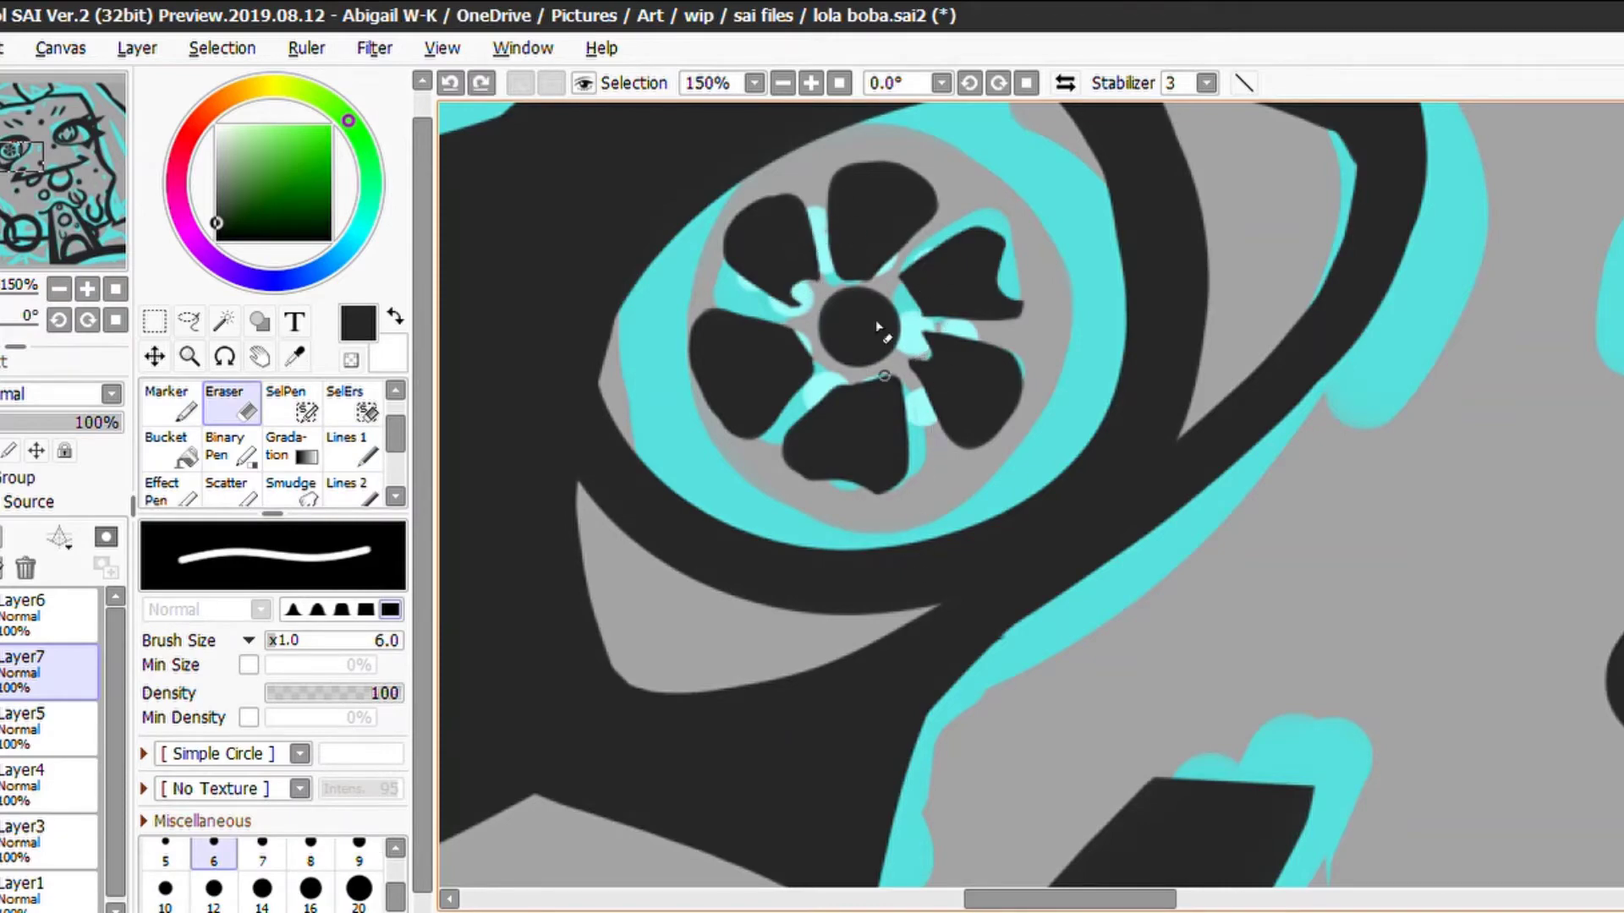
{"action": "scroll", "coordinate": [837, 461], "scroll_direction": "down", "scroll_amount": 8}
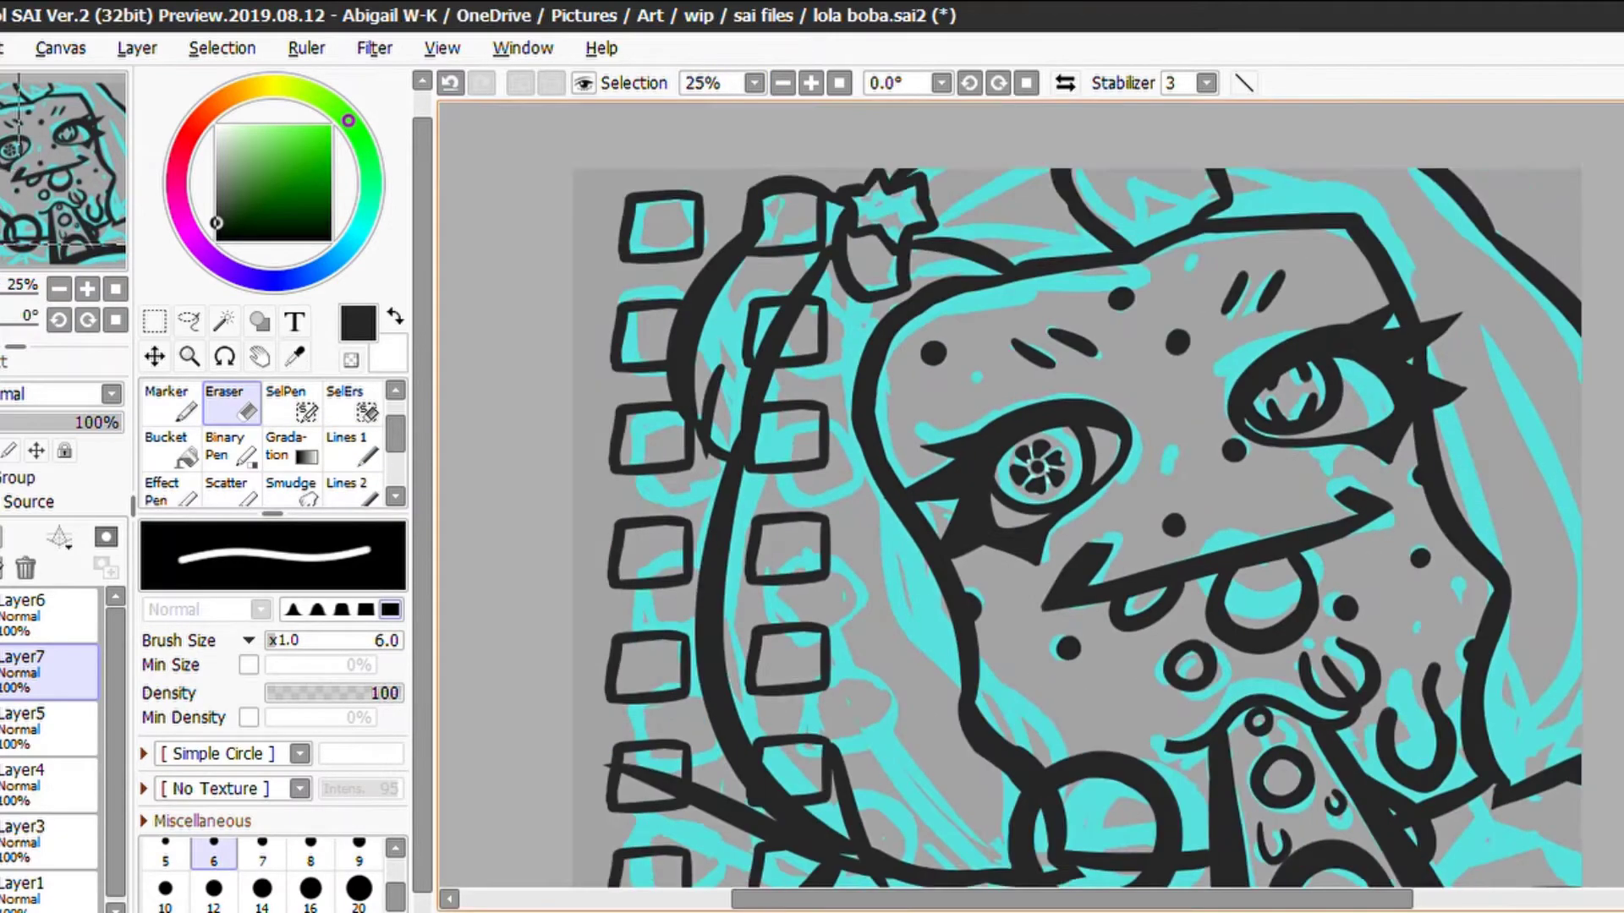
Nudge the flower pupil slightly within the left iris and save the drawing
{"action": "key", "text": "e"}
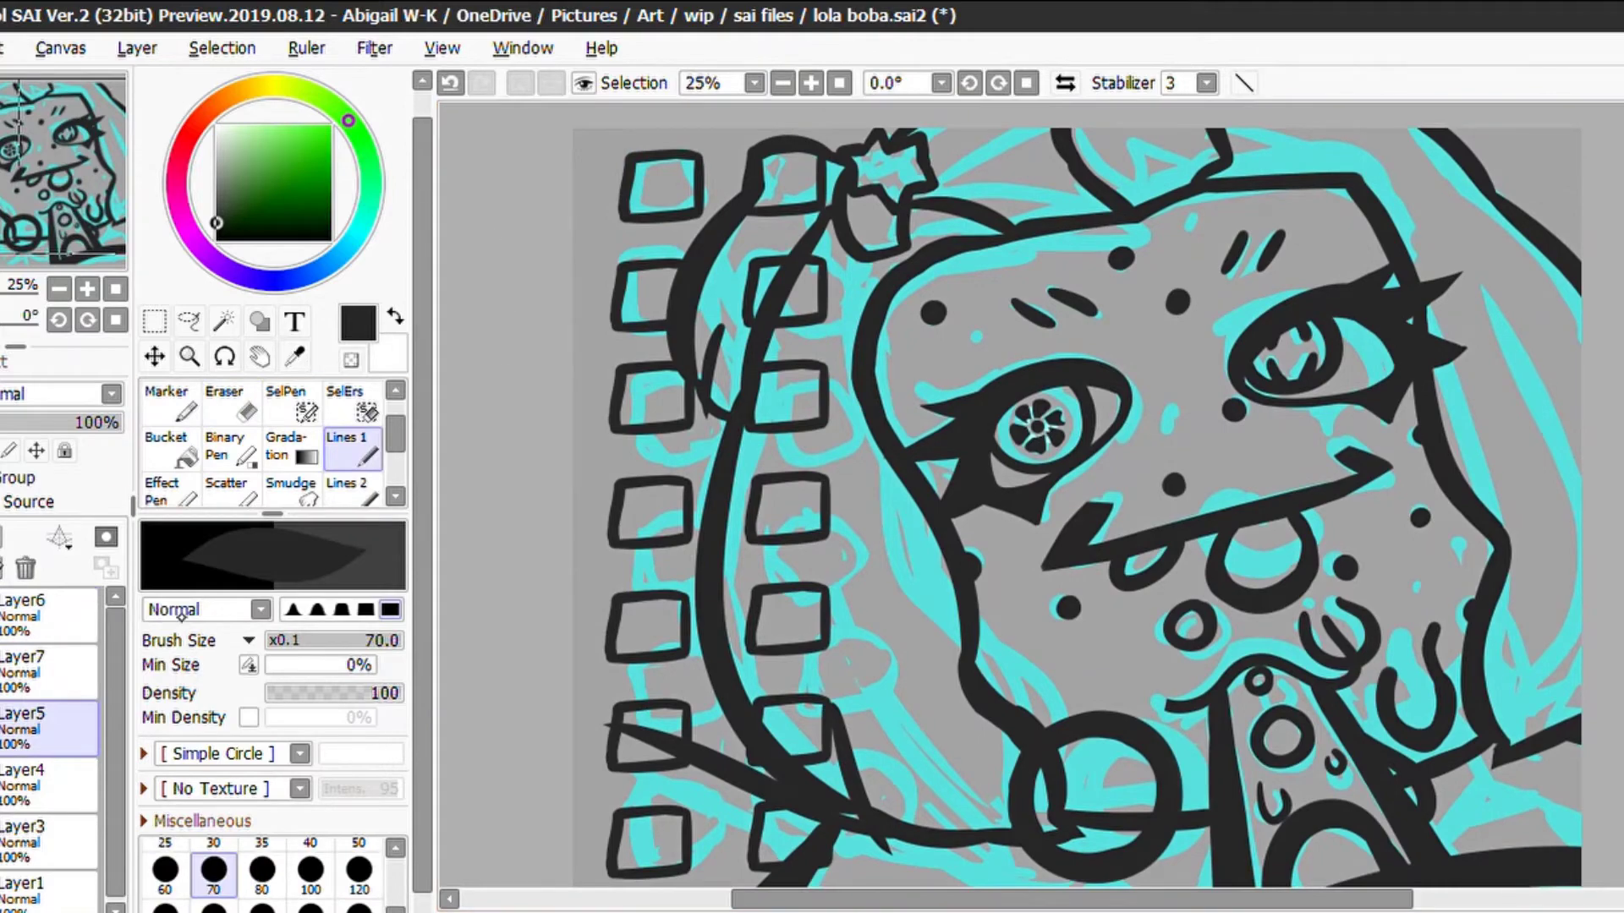
{"action": "left_click", "coordinate": [810, 82]}
{"action": "key", "text": "ctrl"}
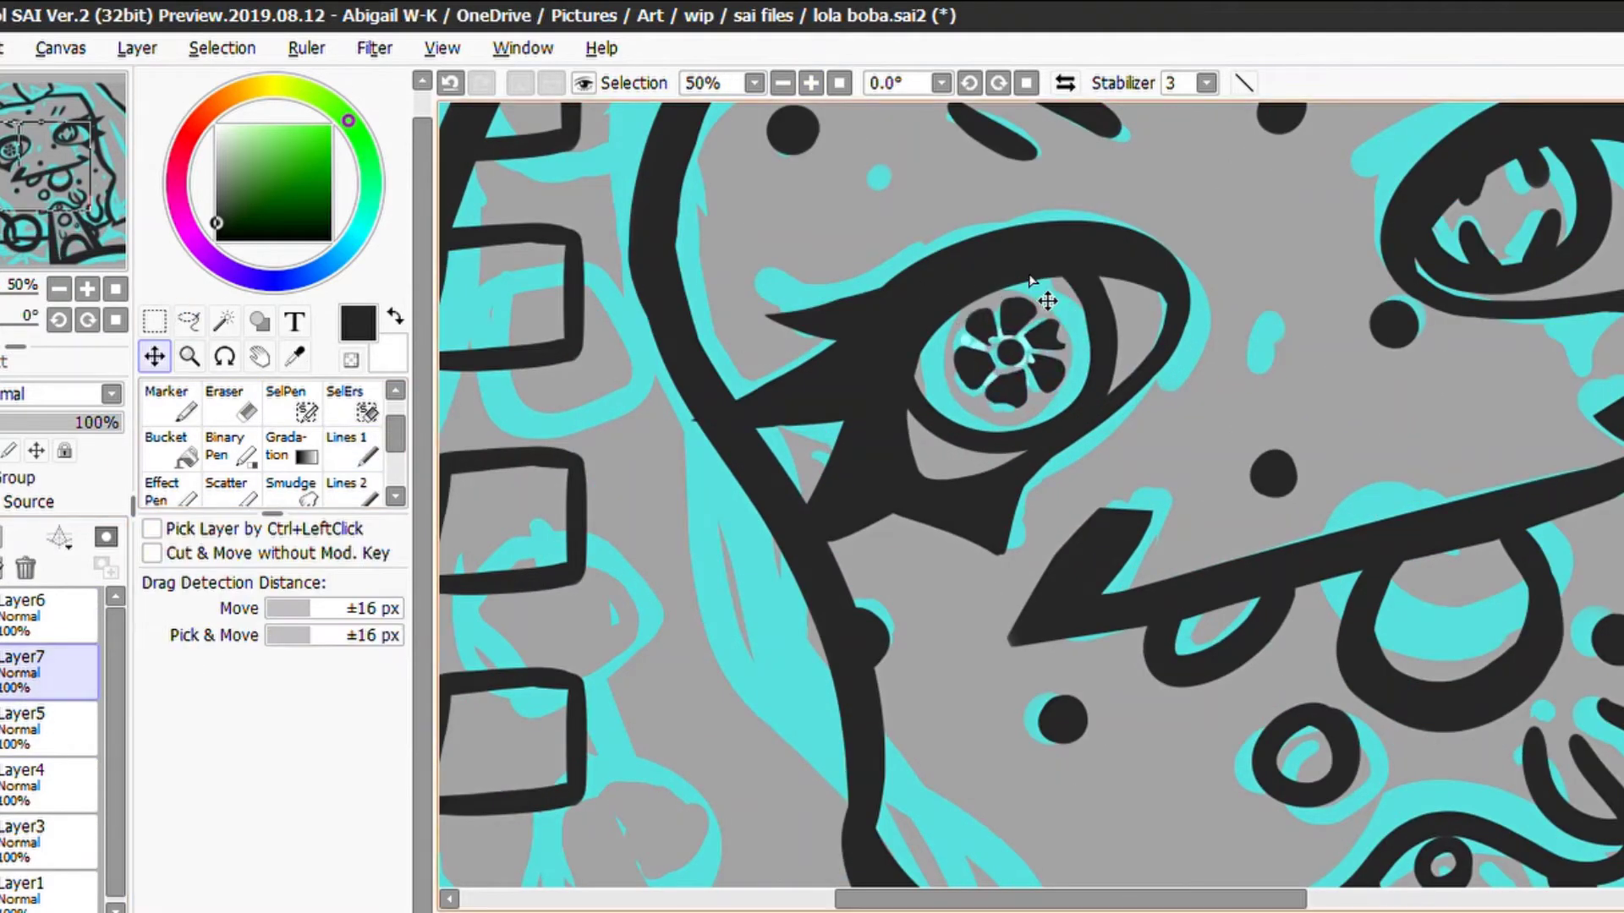
{"action": "left_click", "coordinate": [1047, 301], "text": "ctrl"}
{"action": "key", "text": "ctrl+s"}
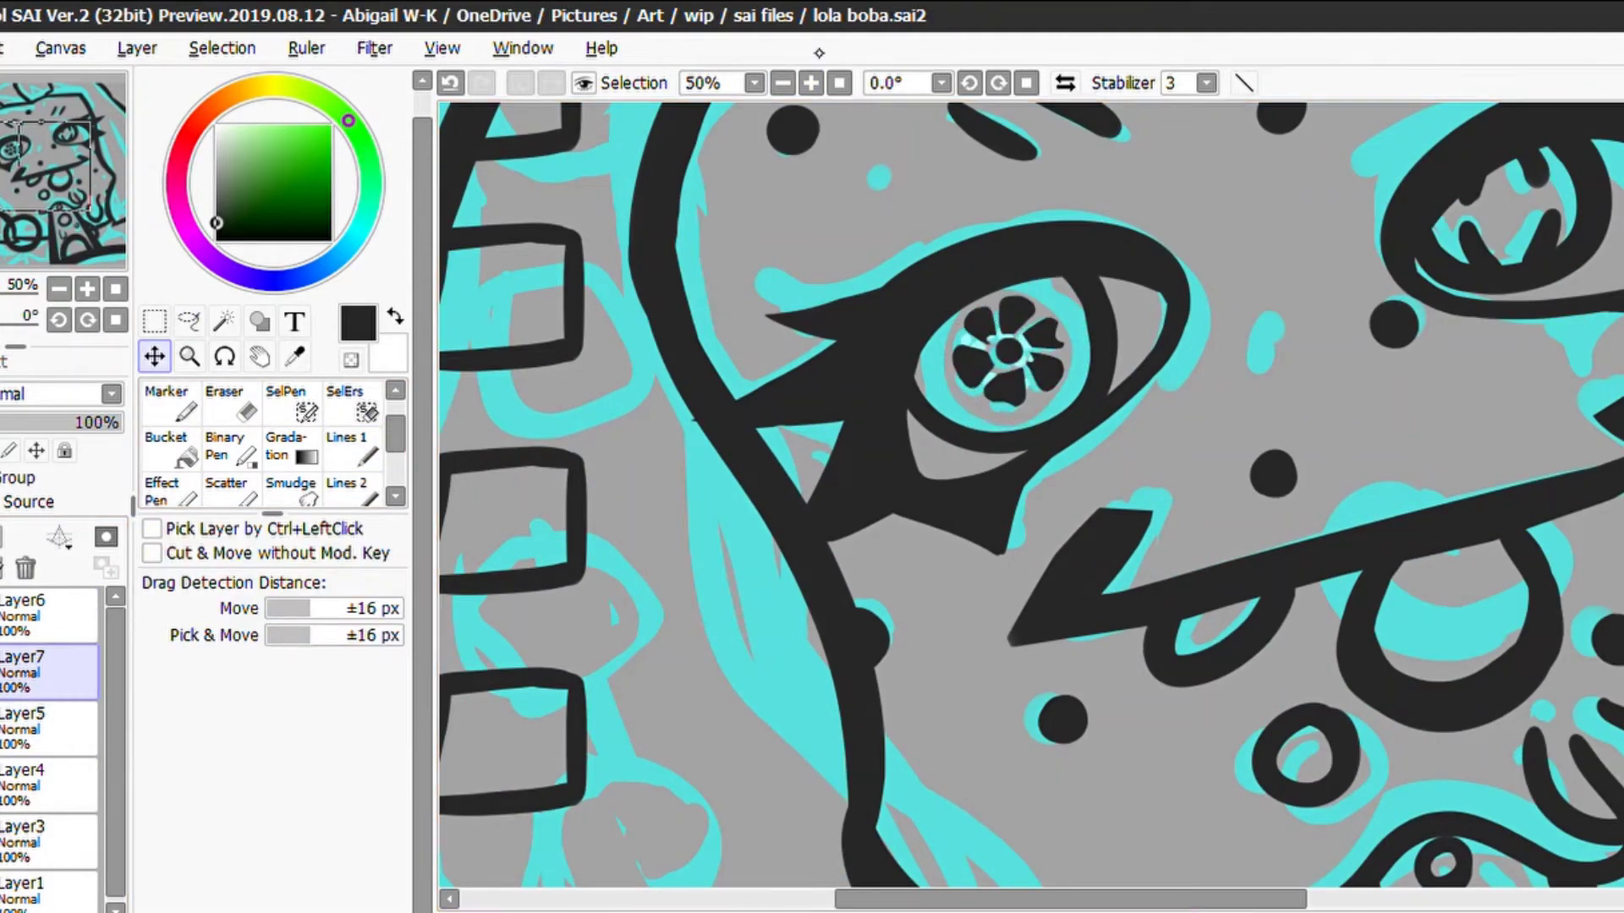
Ink a stepped zigzag line from the large ring's lower-left edge down to the canvas's bottom edge
{"action": "scroll", "coordinate": [805, 754], "scroll_direction": "down", "scroll_amount": 6}
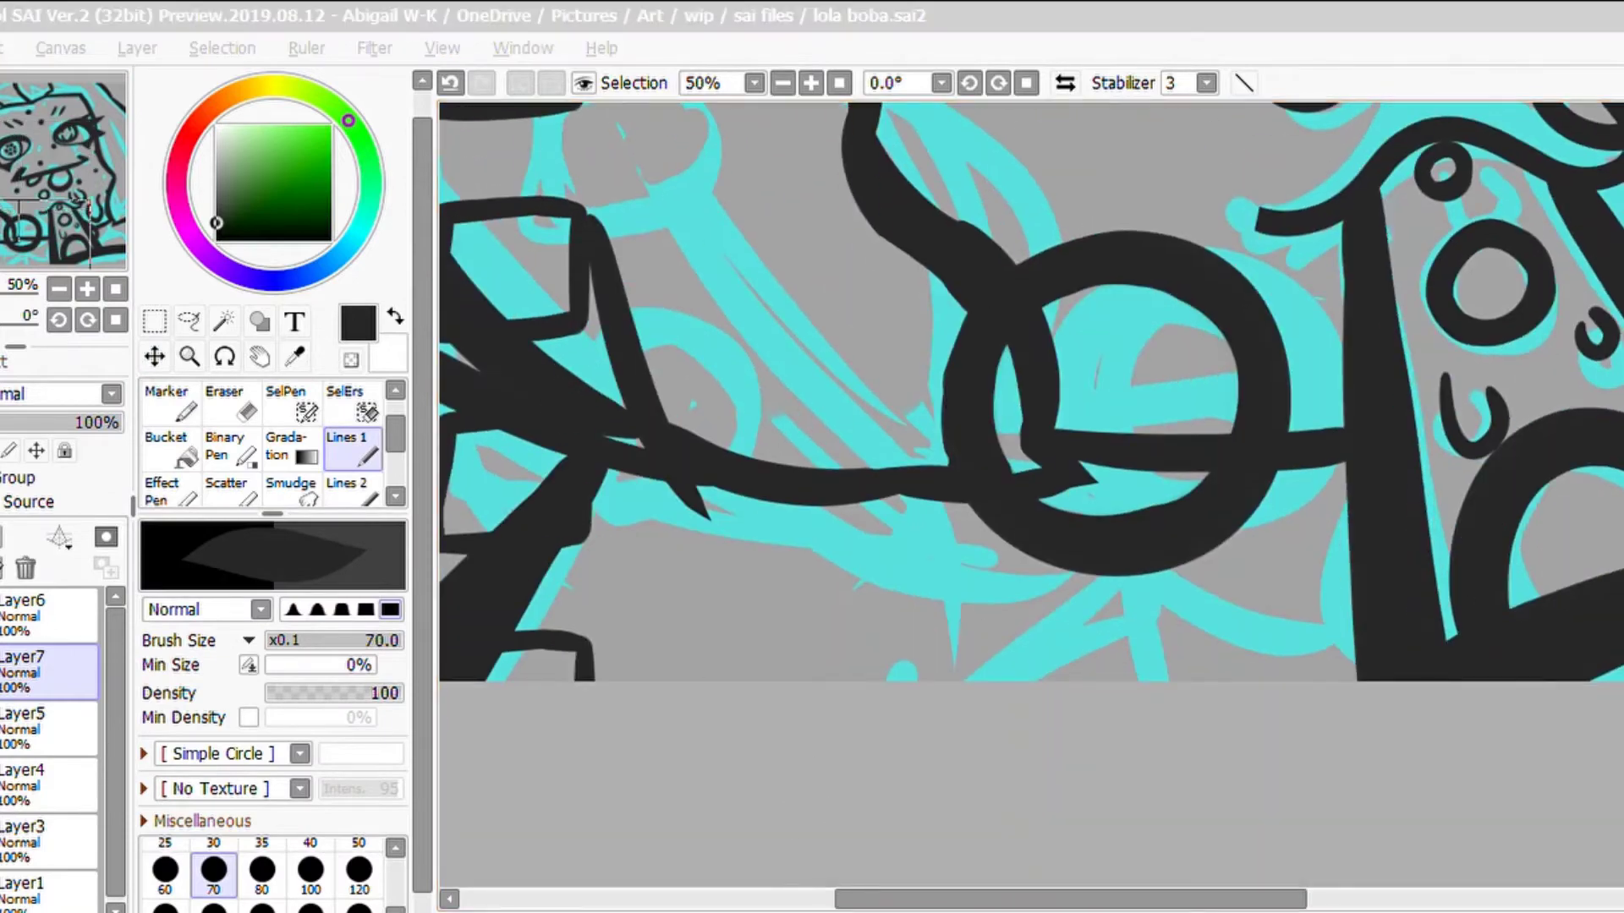
{"action": "left_click_drag", "start_coordinate": [963, 501], "coordinate": [733, 655]}
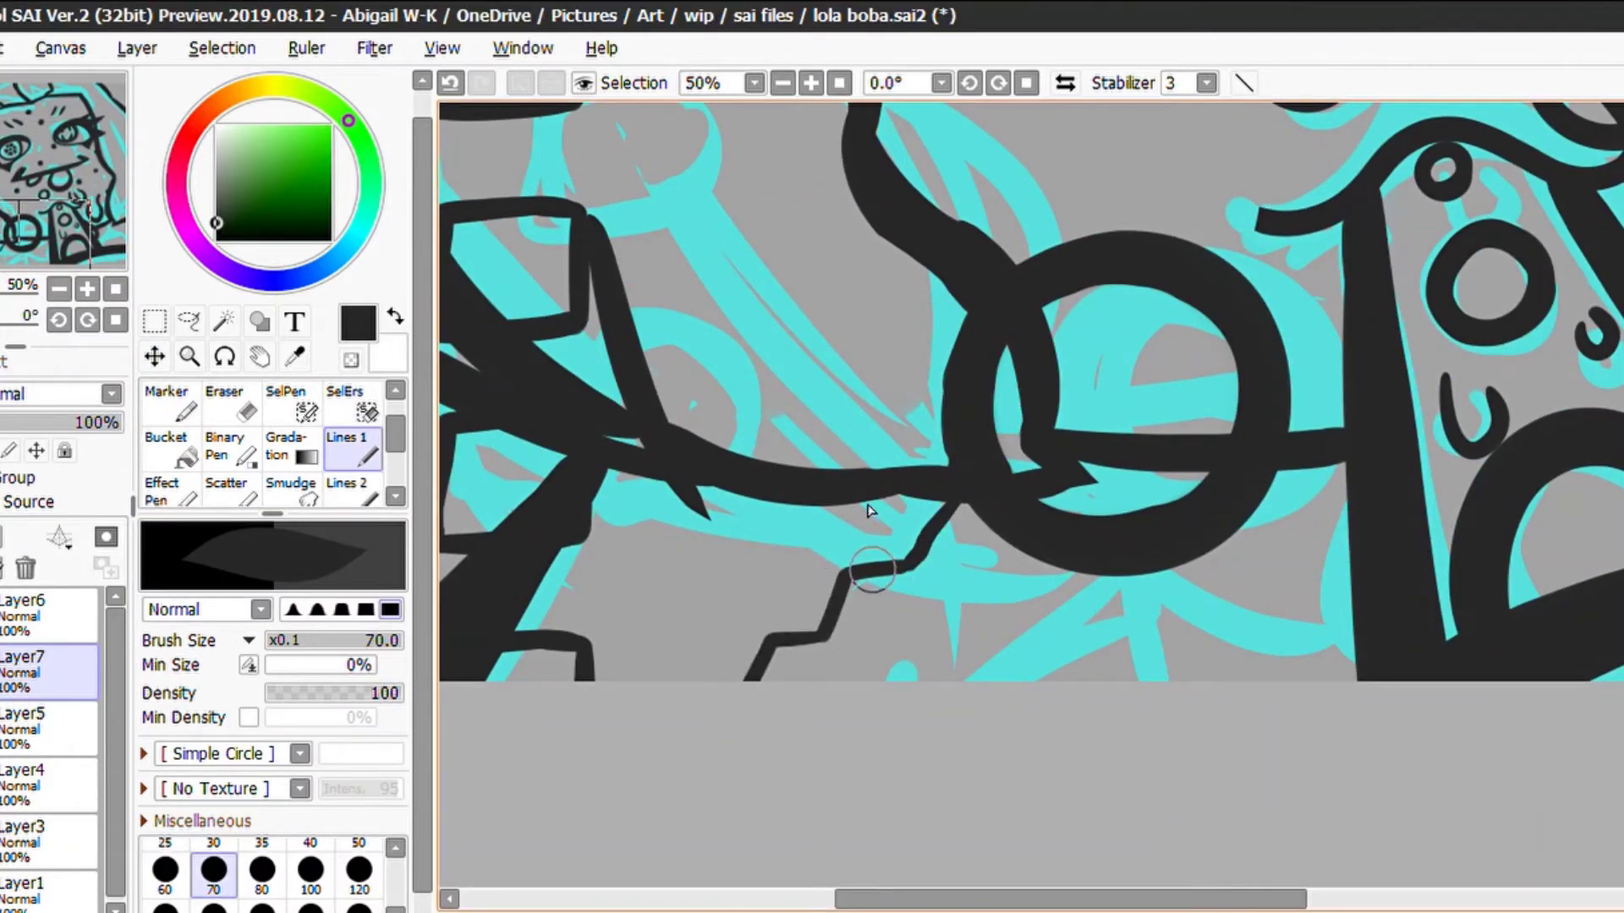
{"action": "key", "text": "ctrl+z"}
{"action": "mouse_move", "coordinate": [957, 503]}
{"action": "left_mouse_down"}
{"action": "mouse_move", "coordinate": [772, 650]}
{"action": "mouse_move", "coordinate": [682, 682]}
{"action": "left_mouse_up"}
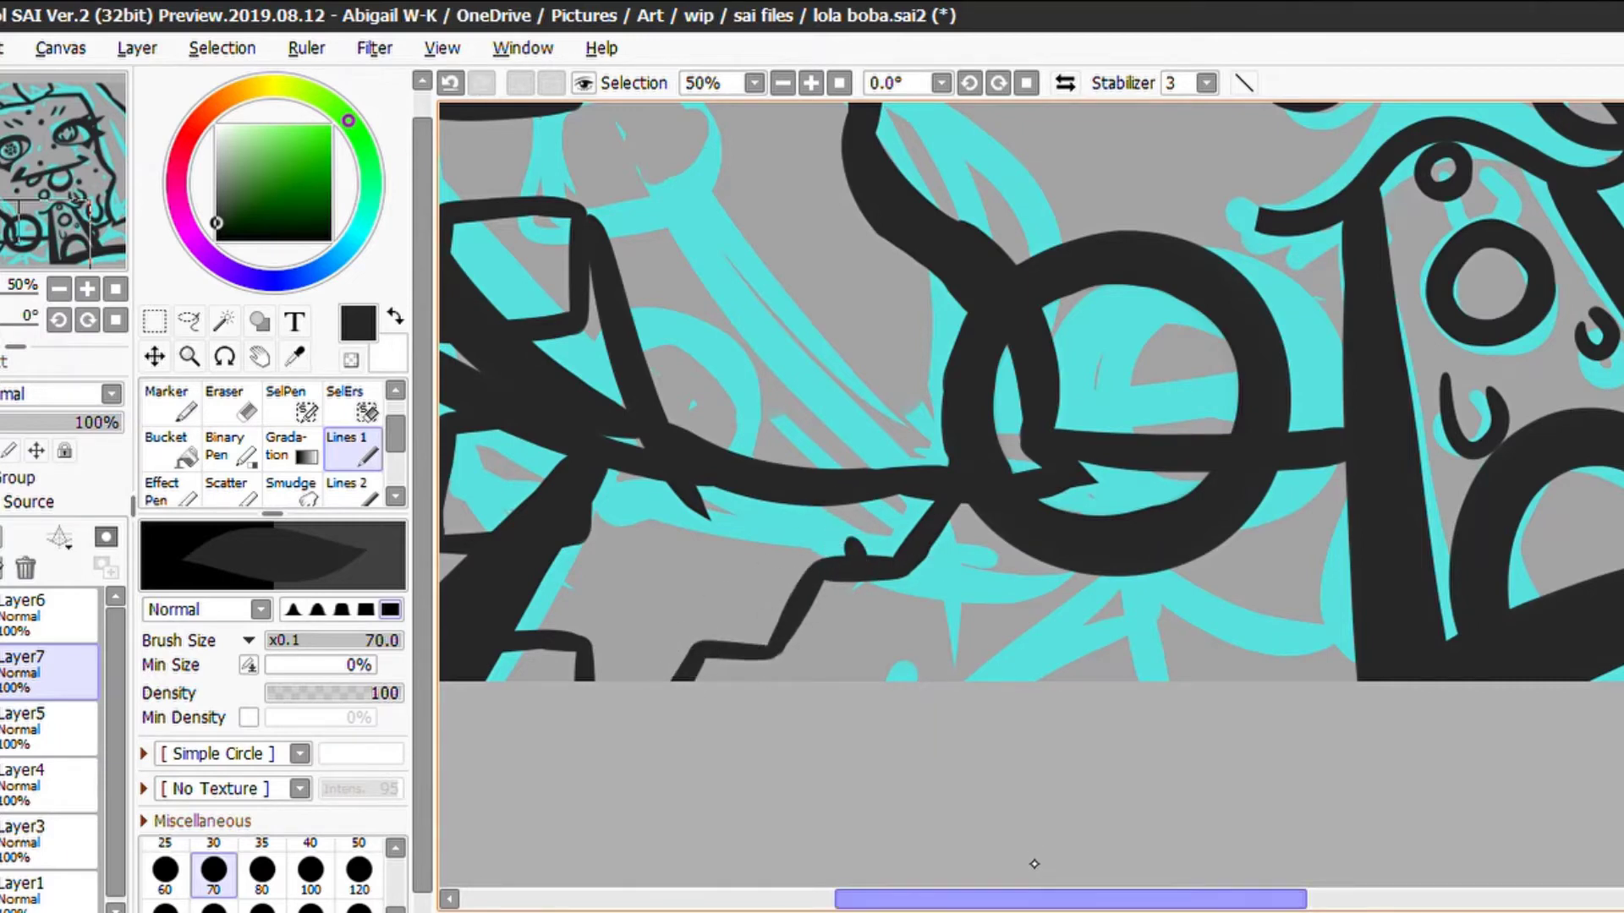
Ink a matching zigzag line on the right side of the neck, running toward the canvas's right edge
{"action": "left_click_drag", "start_coordinate": [1070, 898], "coordinate": [1251, 898]}
{"action": "left_click_drag", "start_coordinate": [1316, 366], "coordinate": [1357, 430]}
{"action": "scroll", "coordinate": [1378, 361], "scroll_direction": "down", "scroll_amount": 1}
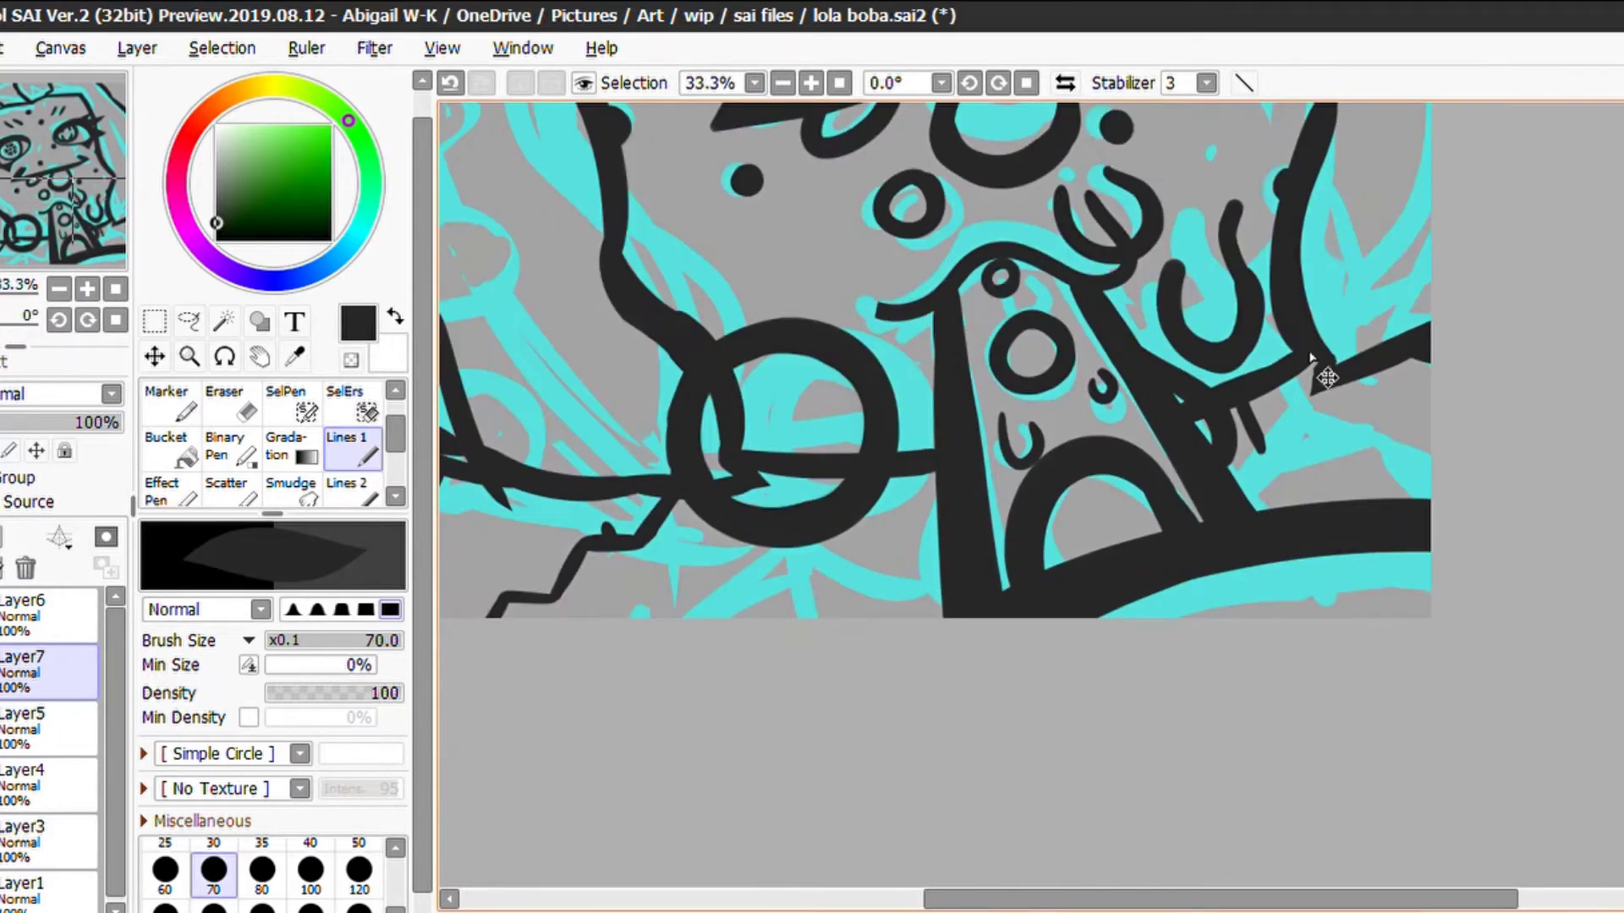
{"action": "key", "text": "ctrl+z"}
{"action": "left_click_drag", "start_coordinate": [1236, 407], "coordinate": [1315, 446]}
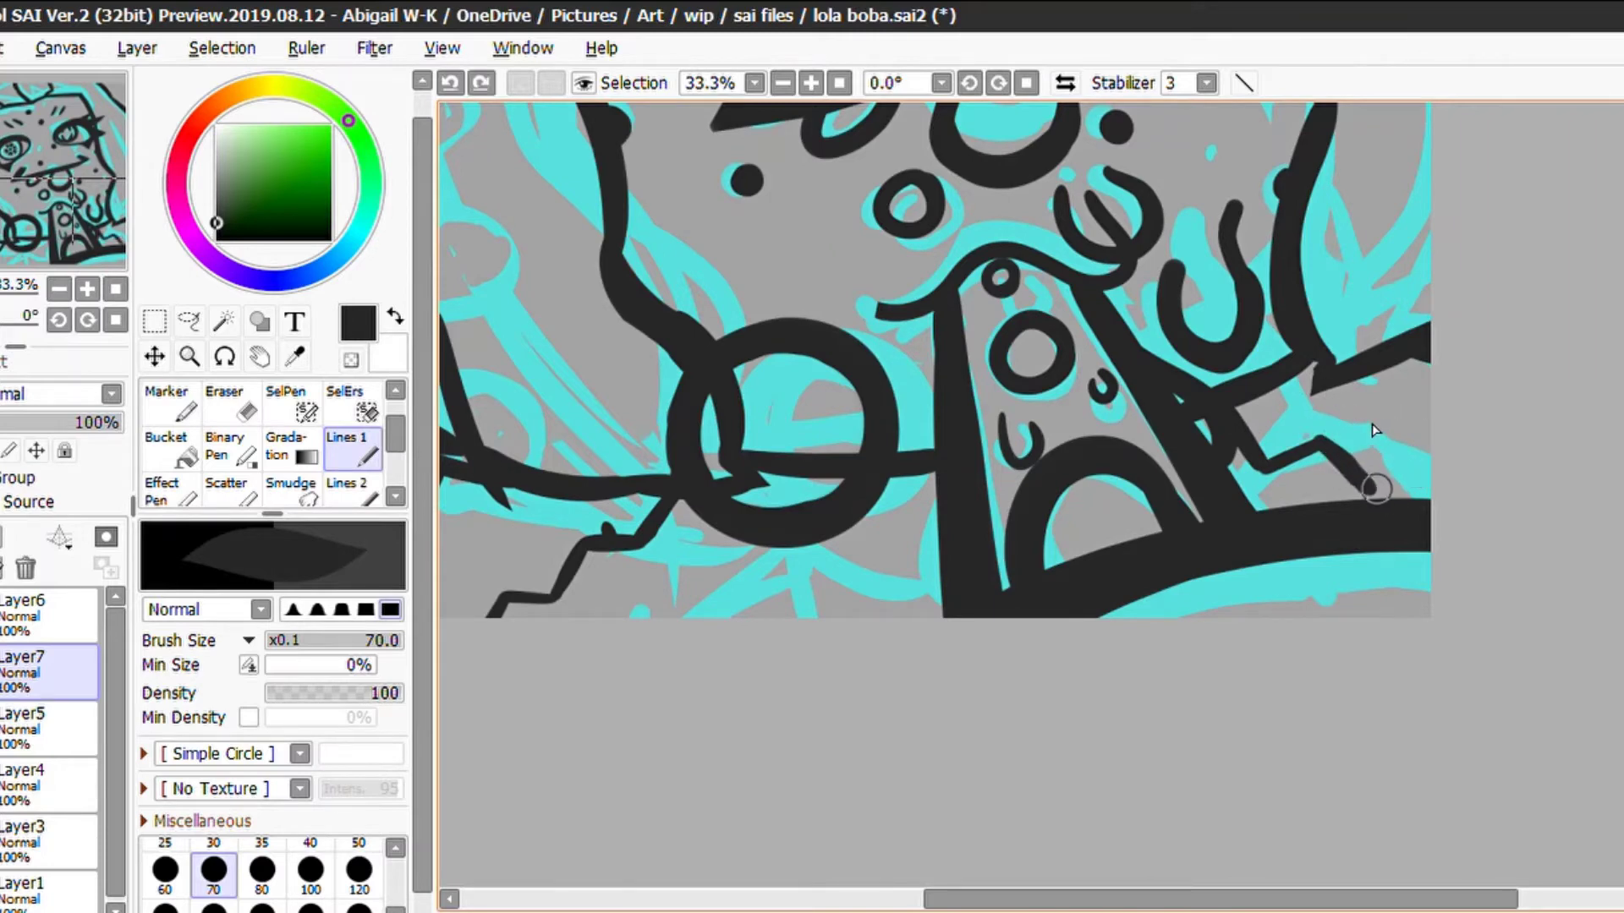
Refine the corners of the zigzag right of the neck with the Lines 1 brush, setting the eraser to size 14
{"action": "key", "text": "e"}
{"action": "scroll", "coordinate": [1387, 414], "scroll_direction": "up", "scroll_amount": 1}
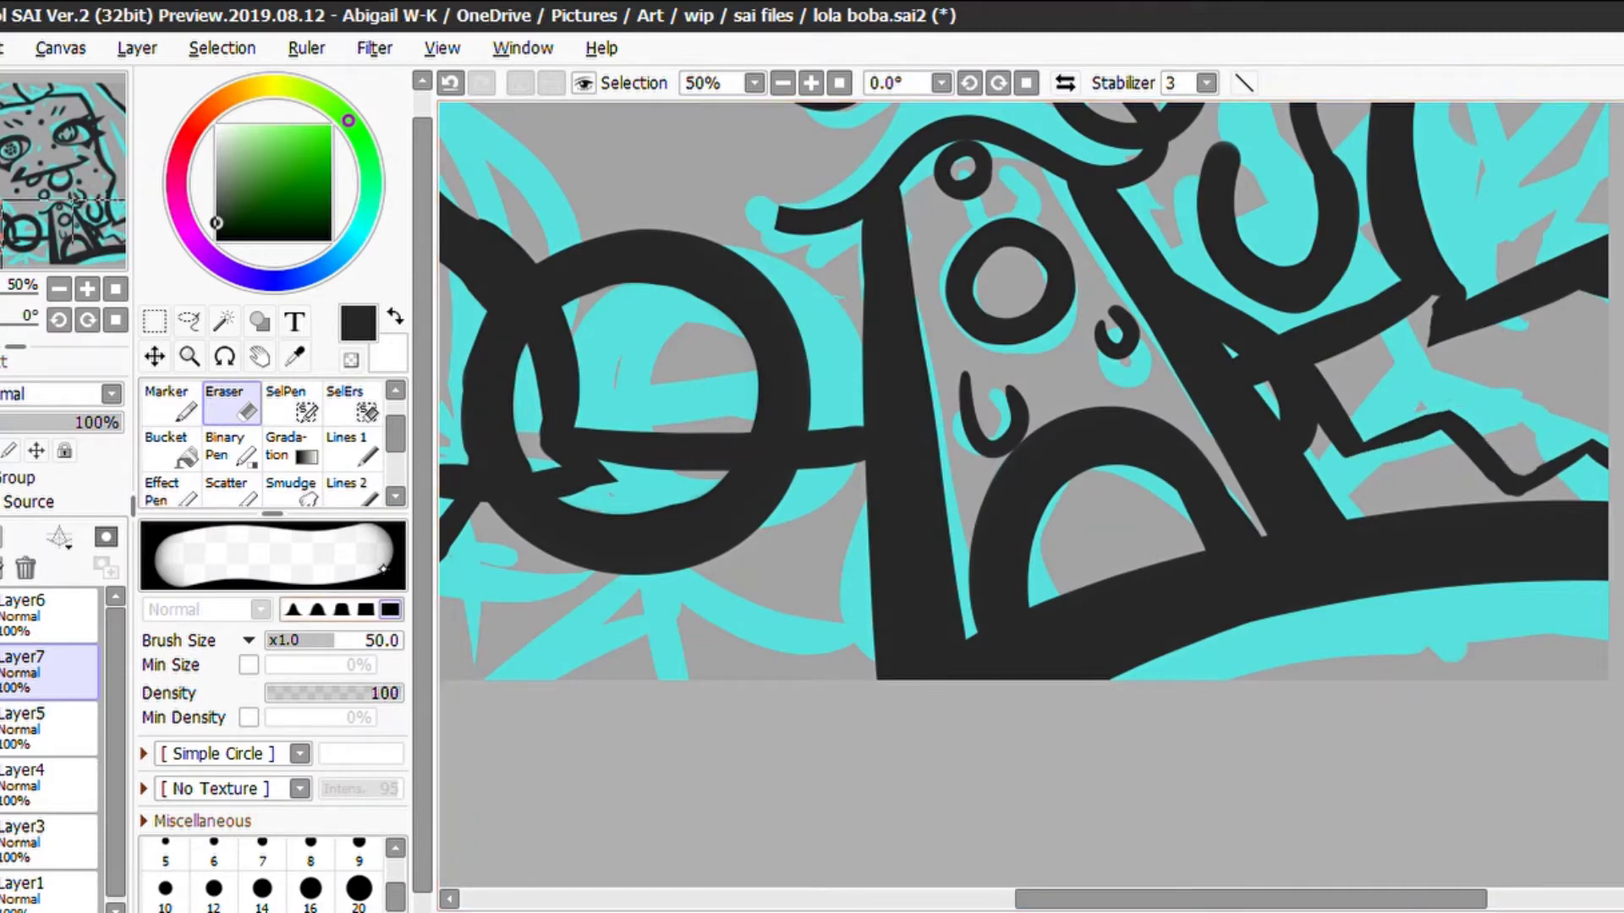
{"action": "key", "text": "bracketleft"}
{"action": "key", "text": "bracketleft"}
{"action": "key", "text": "bracketleft"}
{"action": "key", "text": "bracketleft"}
{"action": "key", "text": "bracketleft"}
{"action": "key", "text": "bracketleft"}
{"action": "key", "text": "bracketleft"}
{"action": "key", "text": "e"}
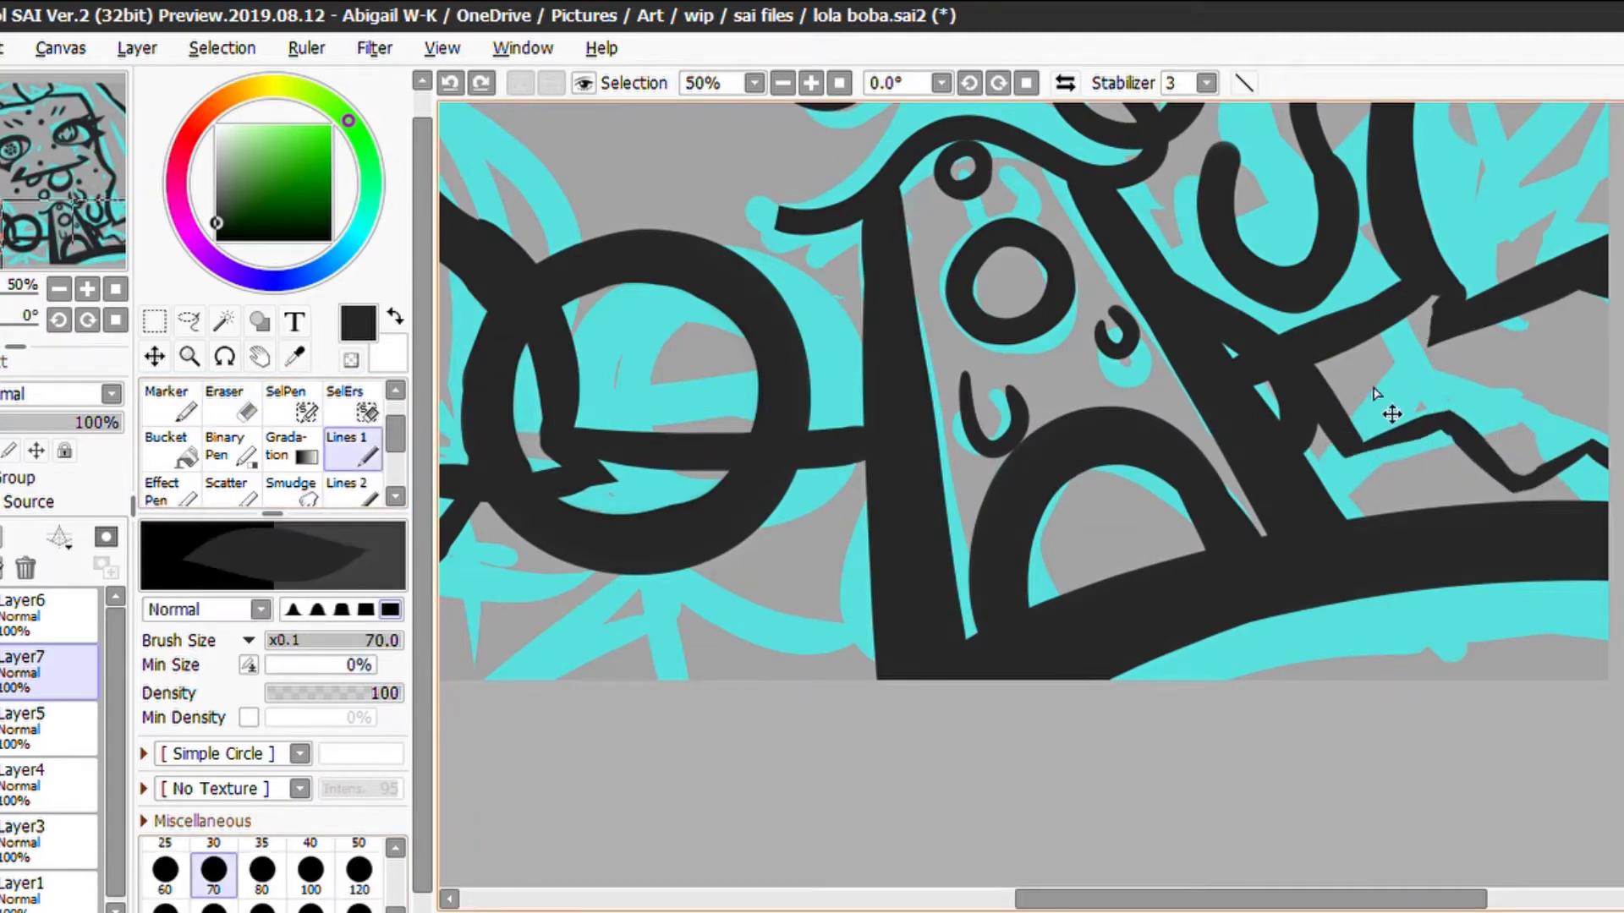
{"action": "left_click_drag", "start_coordinate": [1446, 423], "coordinate": [1448, 416]}
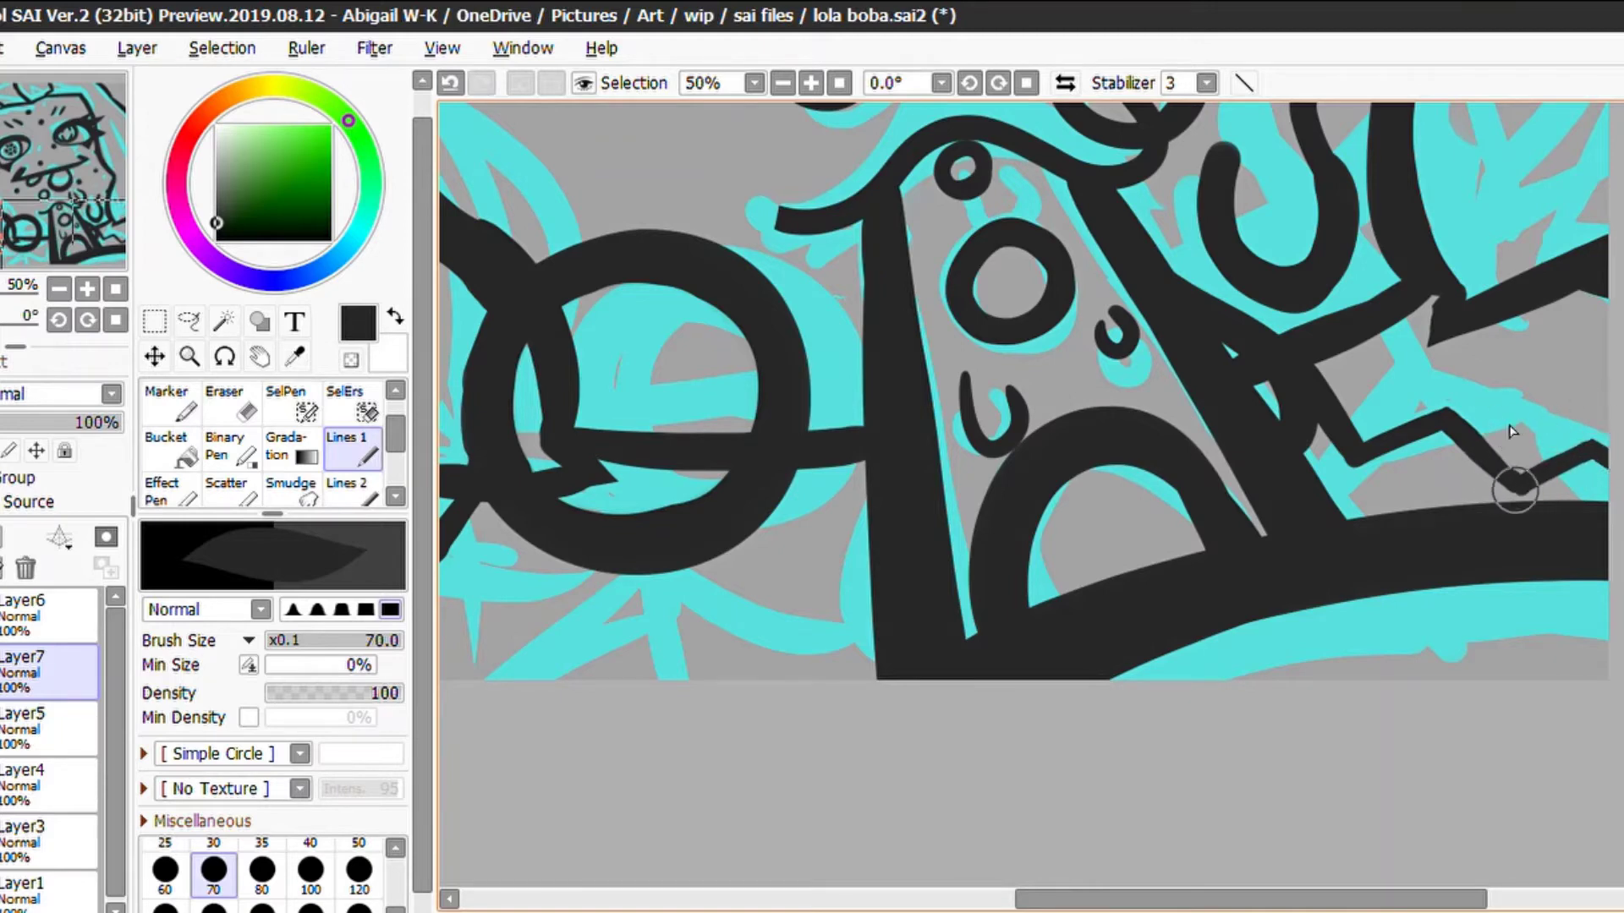
{"action": "key", "text": "ctrl+z"}
{"action": "left_click_drag", "start_coordinate": [1508, 473], "coordinate": [1510, 499]}
{"action": "key", "text": "ctrl+z"}
{"action": "left_click_drag", "start_coordinate": [1458, 438], "coordinate": [1481, 463]}
Sharpen the lower corner of the left zigzag and add a short stub on the zigzag right of the neck
{"action": "left_click_drag", "start_coordinate": [1370, 899], "coordinate": [1167, 899]}
{"action": "key", "text": "e"}
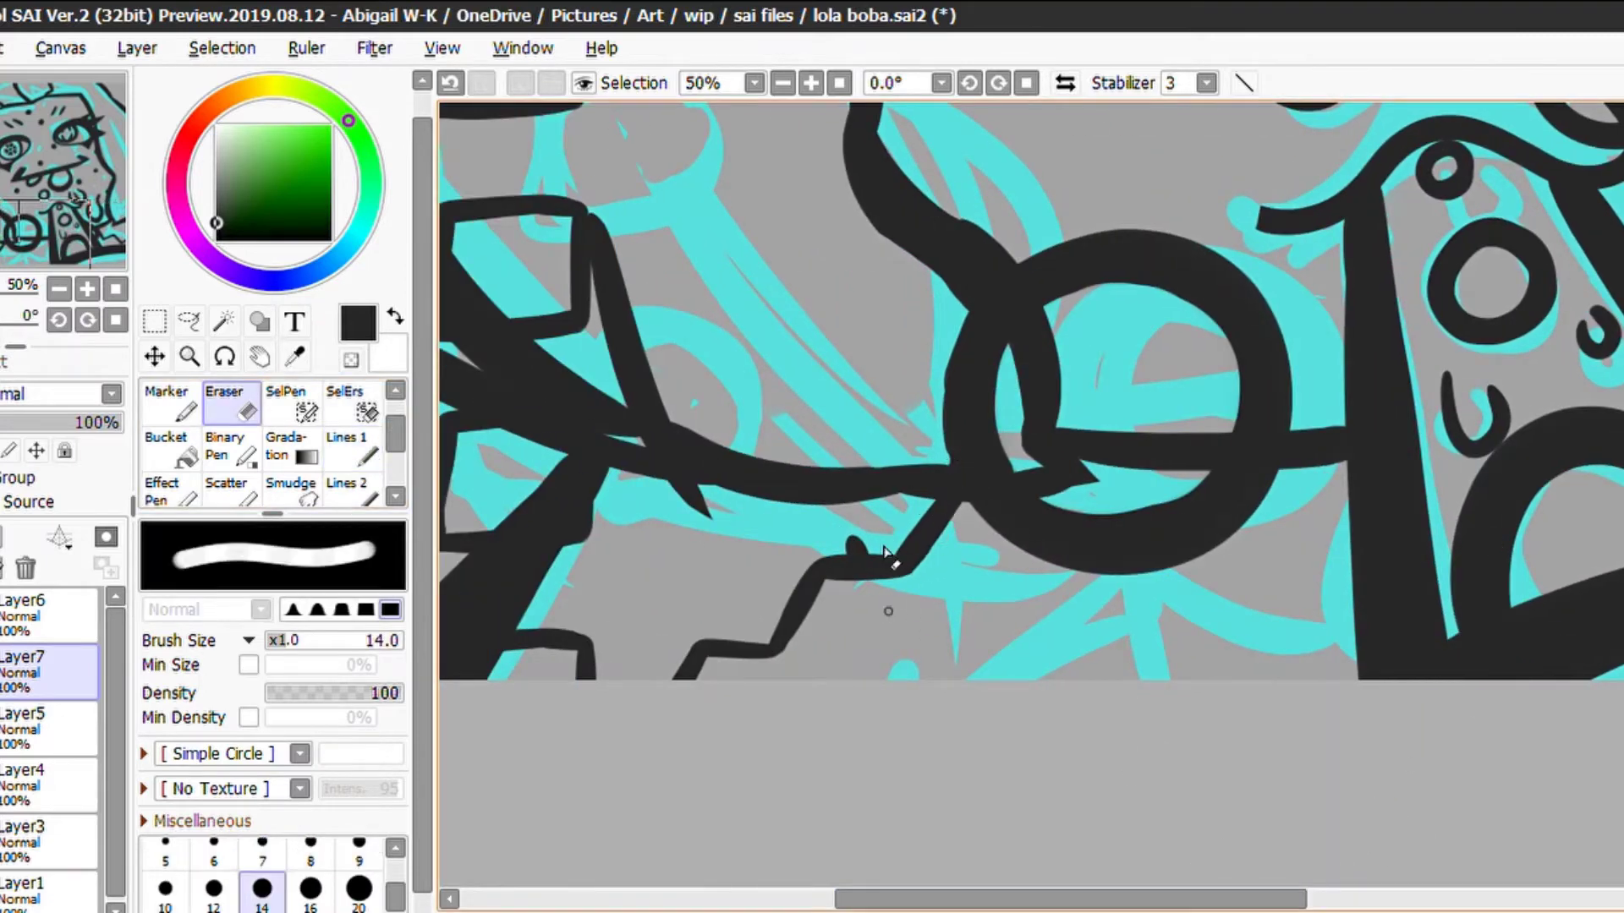
{"action": "key", "text": "e"}
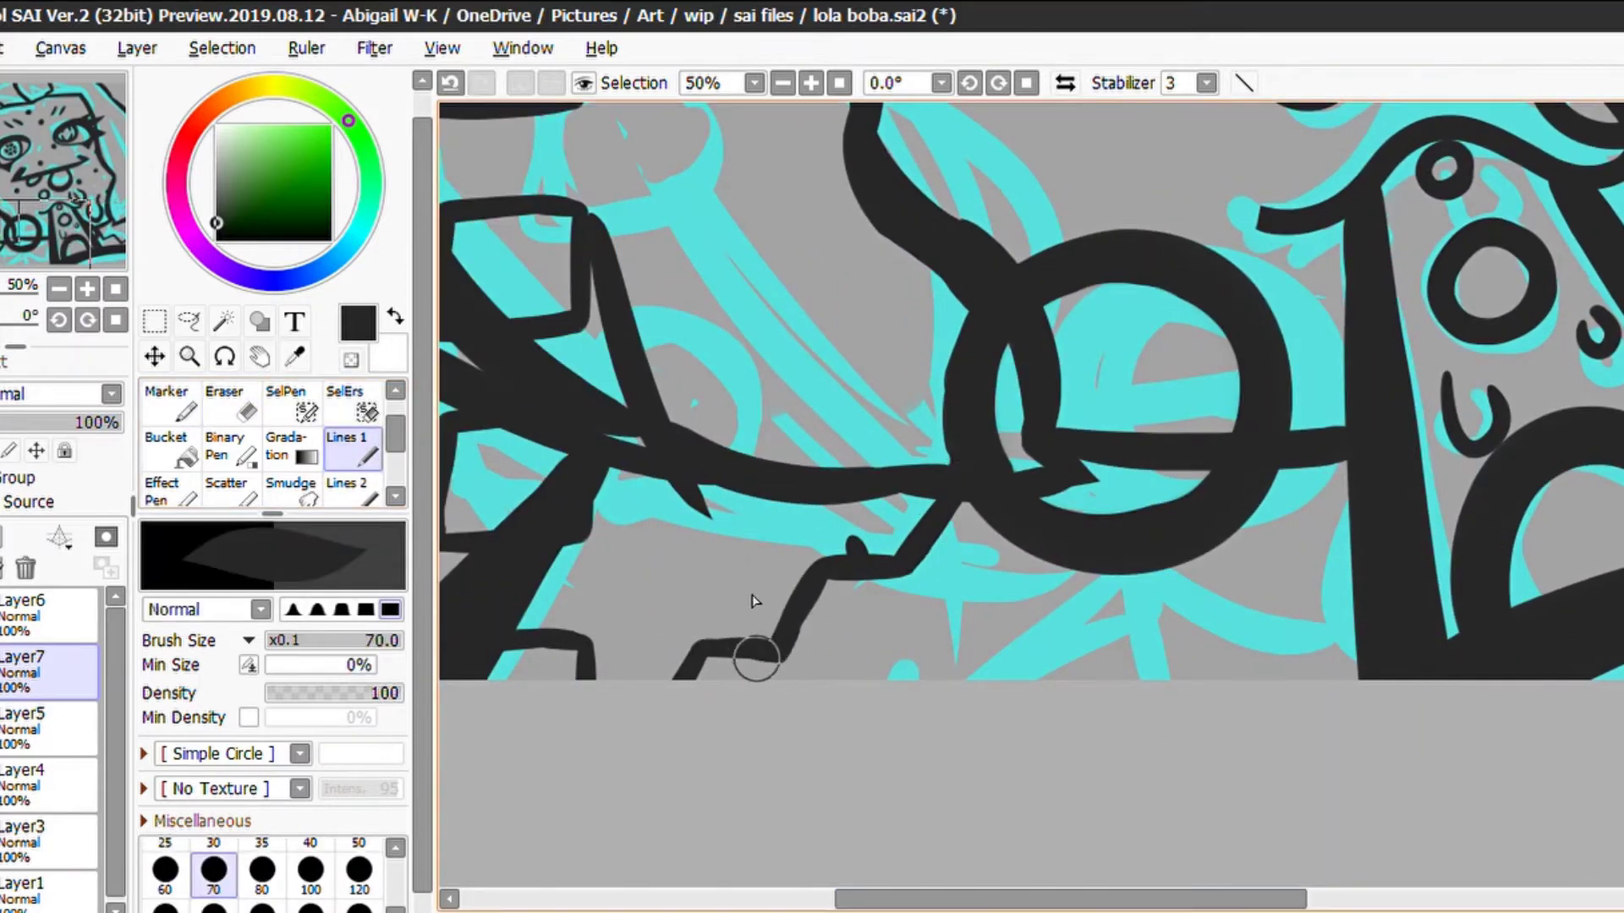
{"action": "key", "text": "e"}
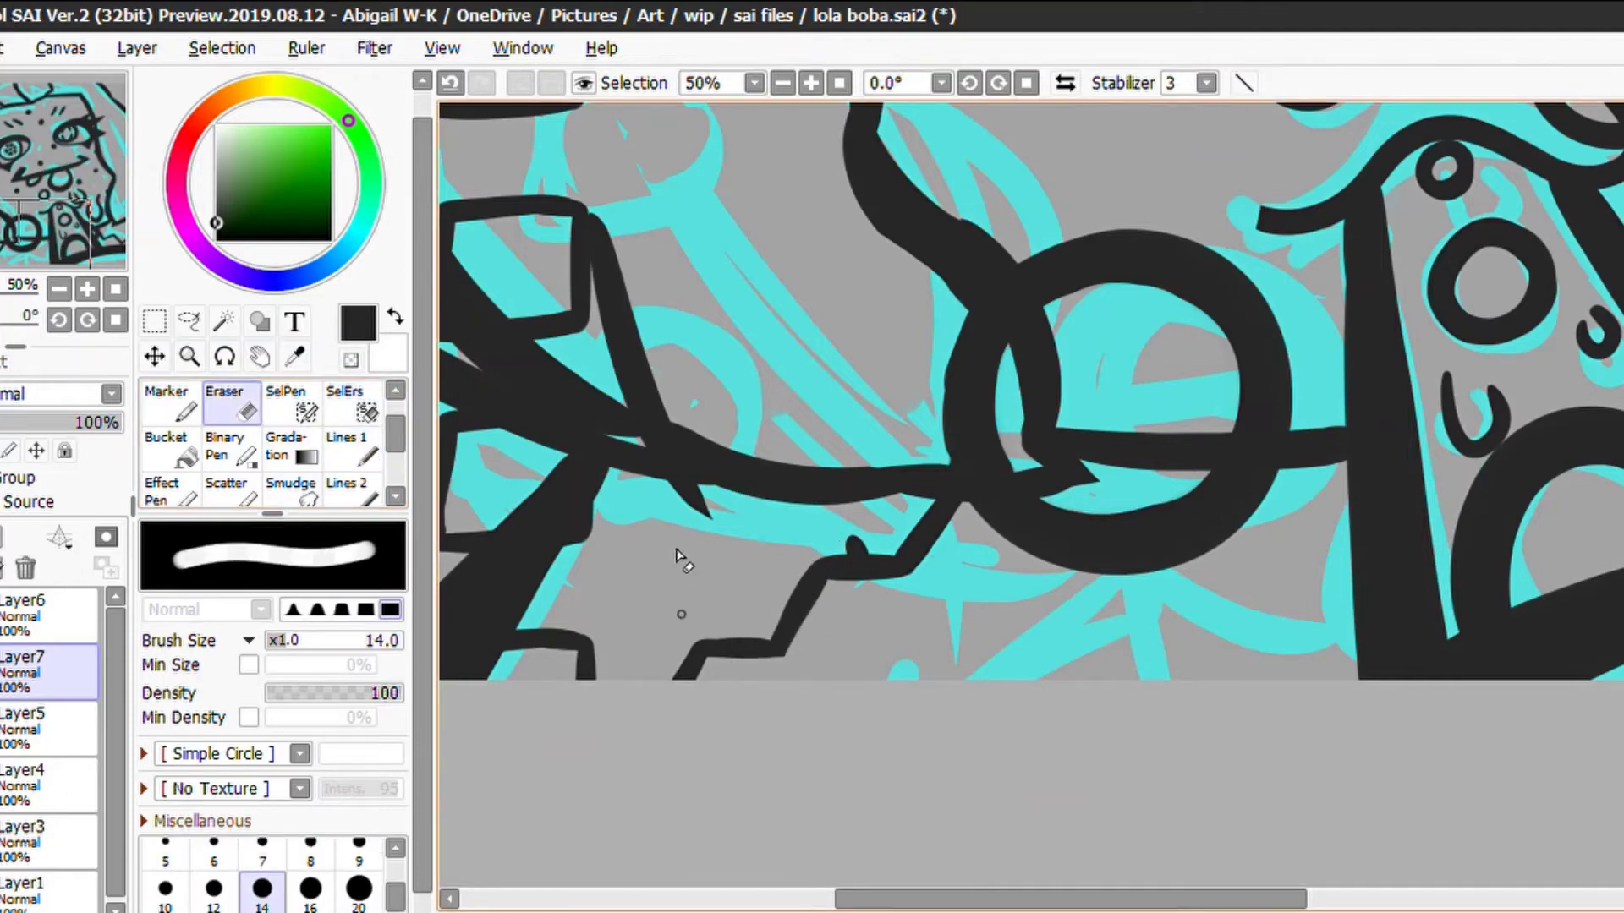
{"action": "scroll", "coordinate": [1182, 787], "scroll_direction": "right", "scroll_amount": 5}
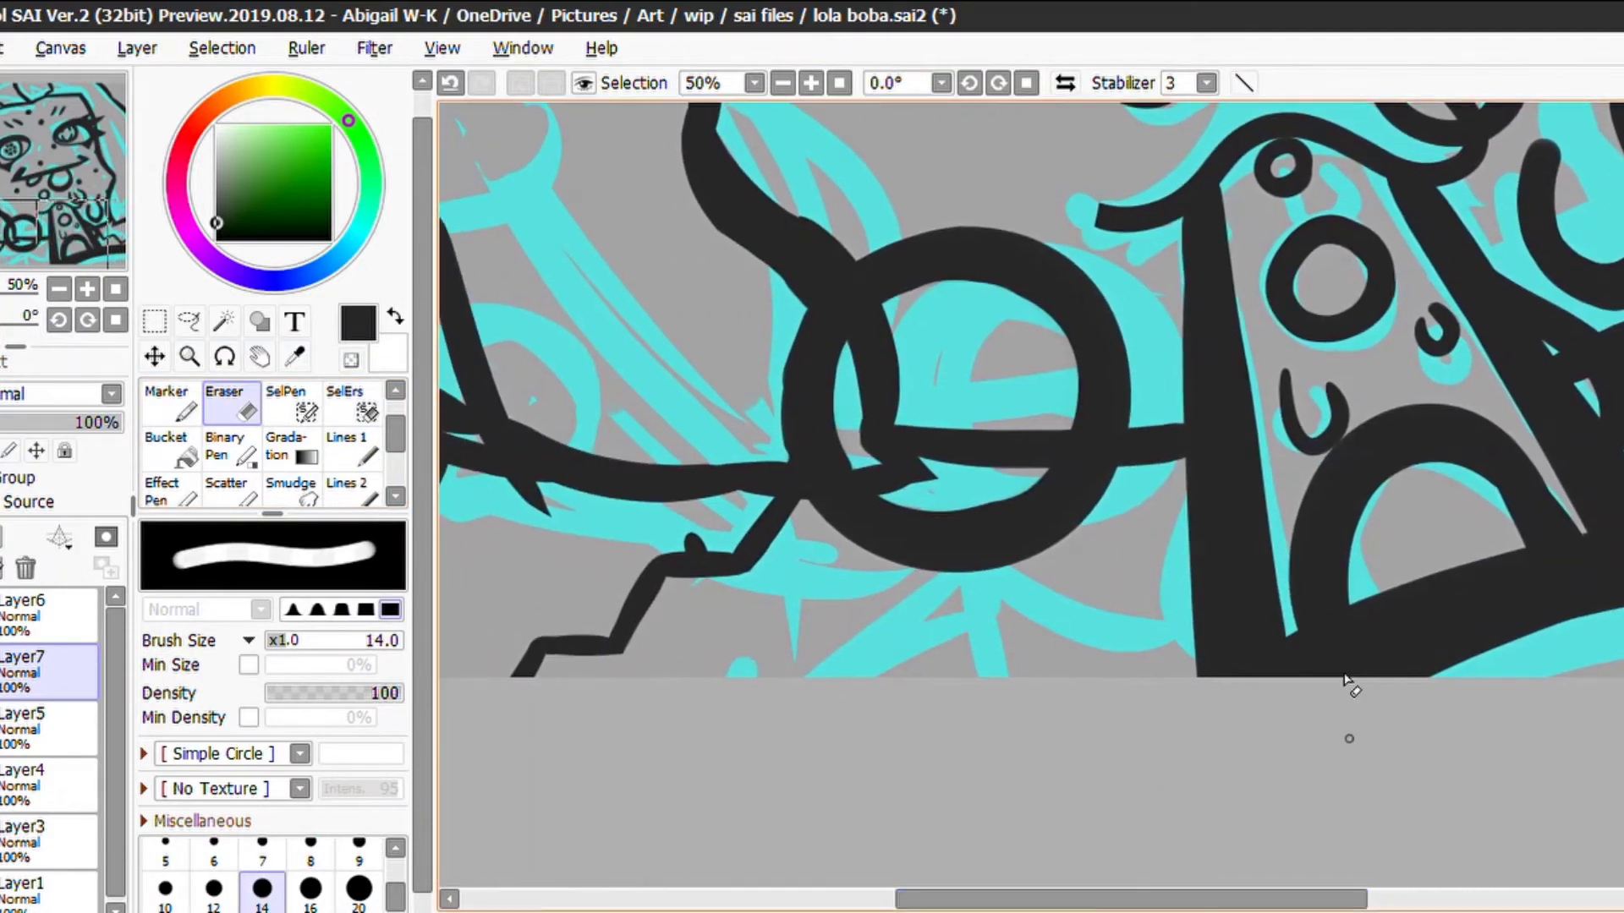
{"action": "scroll", "coordinate": [1310, 744], "scroll_direction": "right", "scroll_amount": 3}
{"action": "key", "text": "n"}
{"action": "scroll", "coordinate": [1100, 837], "scroll_direction": "right", "scroll_amount": 3}
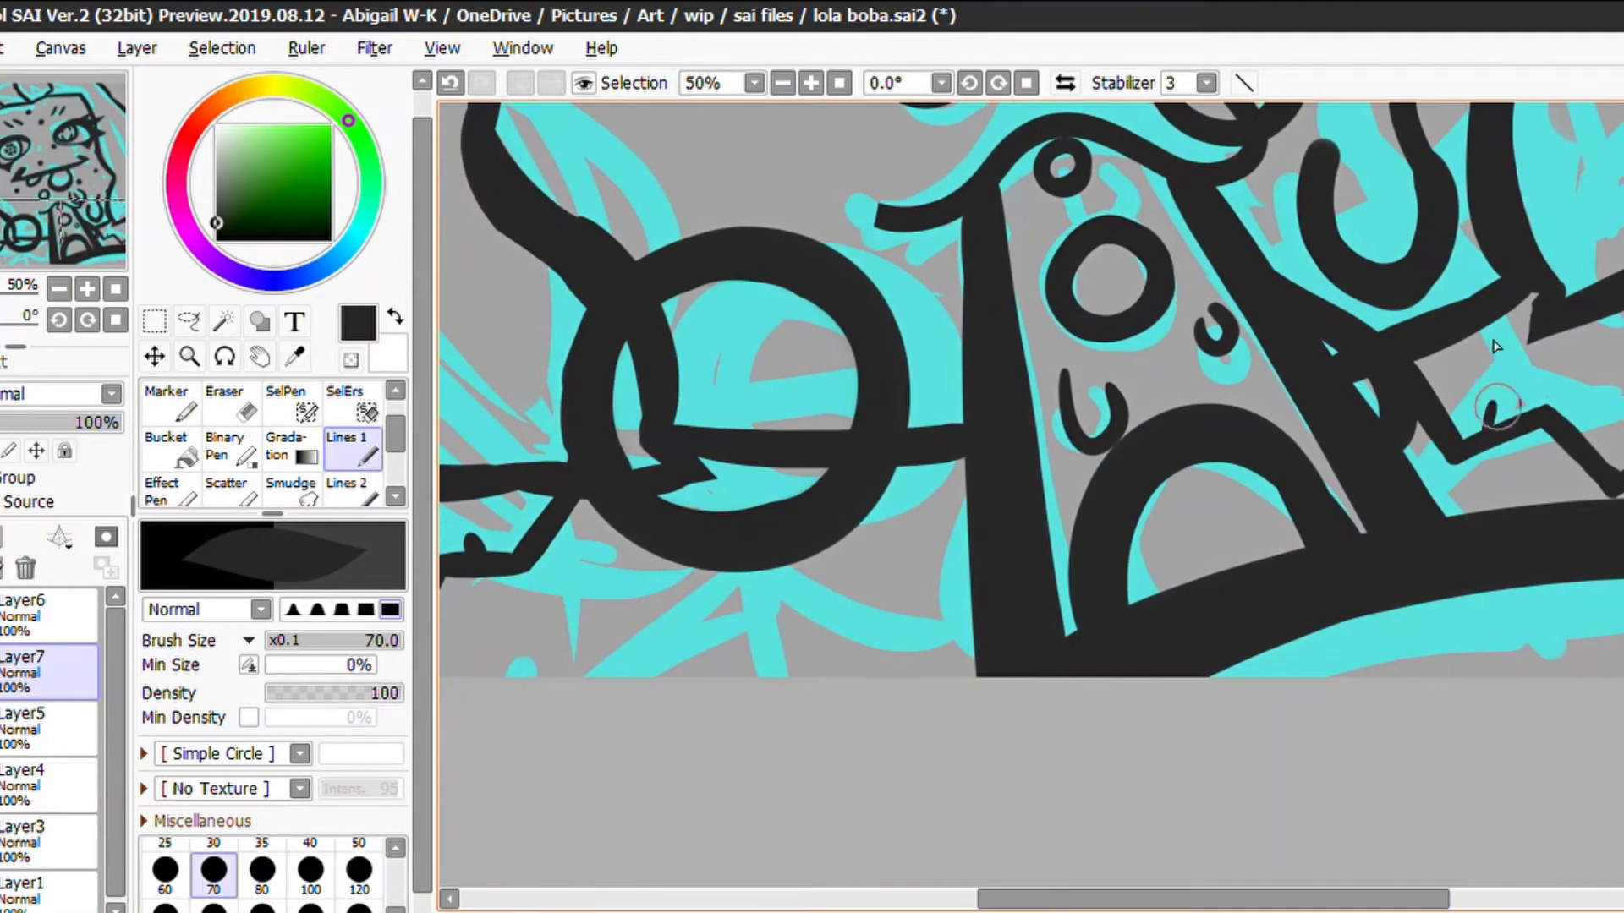
Ink a curve beside the neck's lower-left edge and a horizontal band with a vertical divider below the ring
{"action": "scroll", "coordinate": [1152, 744], "scroll_direction": "left", "scroll_amount": 3}
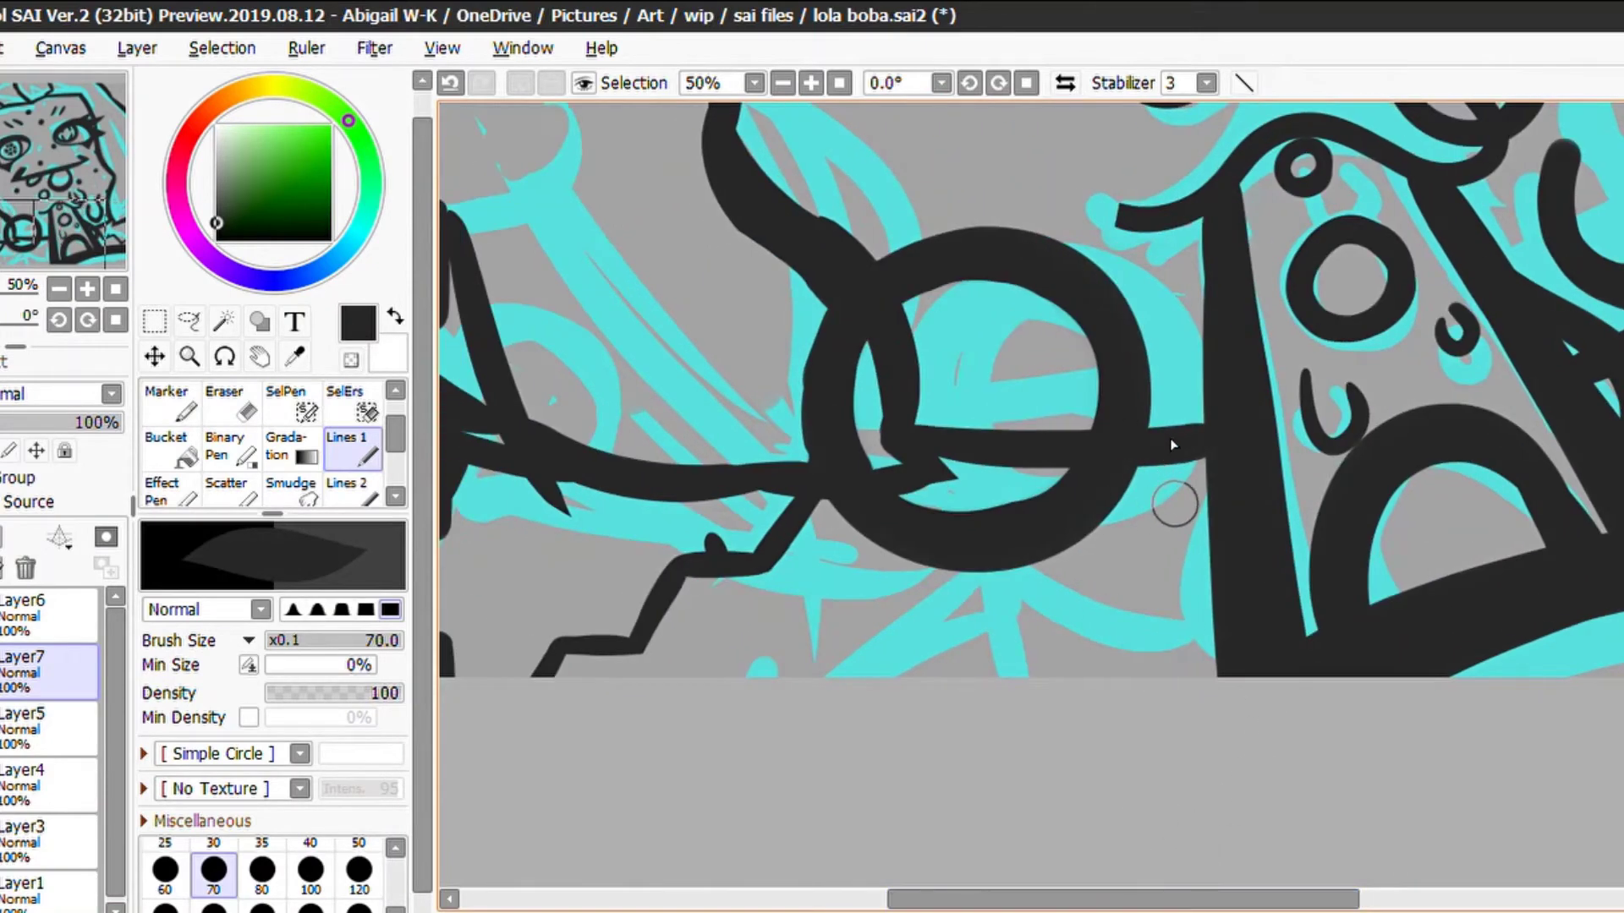
{"action": "mouse_move", "coordinate": [1174, 505]}
{"action": "left_mouse_down"}
{"action": "mouse_move", "coordinate": [1138, 686]}
{"action": "mouse_move", "coordinate": [1221, 494]}
{"action": "left_mouse_up"}
{"action": "mouse_move", "coordinate": [841, 560]}
{"action": "left_mouse_down"}
{"action": "mouse_move", "coordinate": [772, 526]}
{"action": "mouse_move", "coordinate": [810, 566]}
{"action": "mouse_move", "coordinate": [931, 577]}
{"action": "mouse_move", "coordinate": [931, 646]}
{"action": "left_mouse_up"}
{"action": "left_click_drag", "start_coordinate": [609, 649], "coordinate": [899, 656]}
{"action": "key", "text": "ctrl+z"}
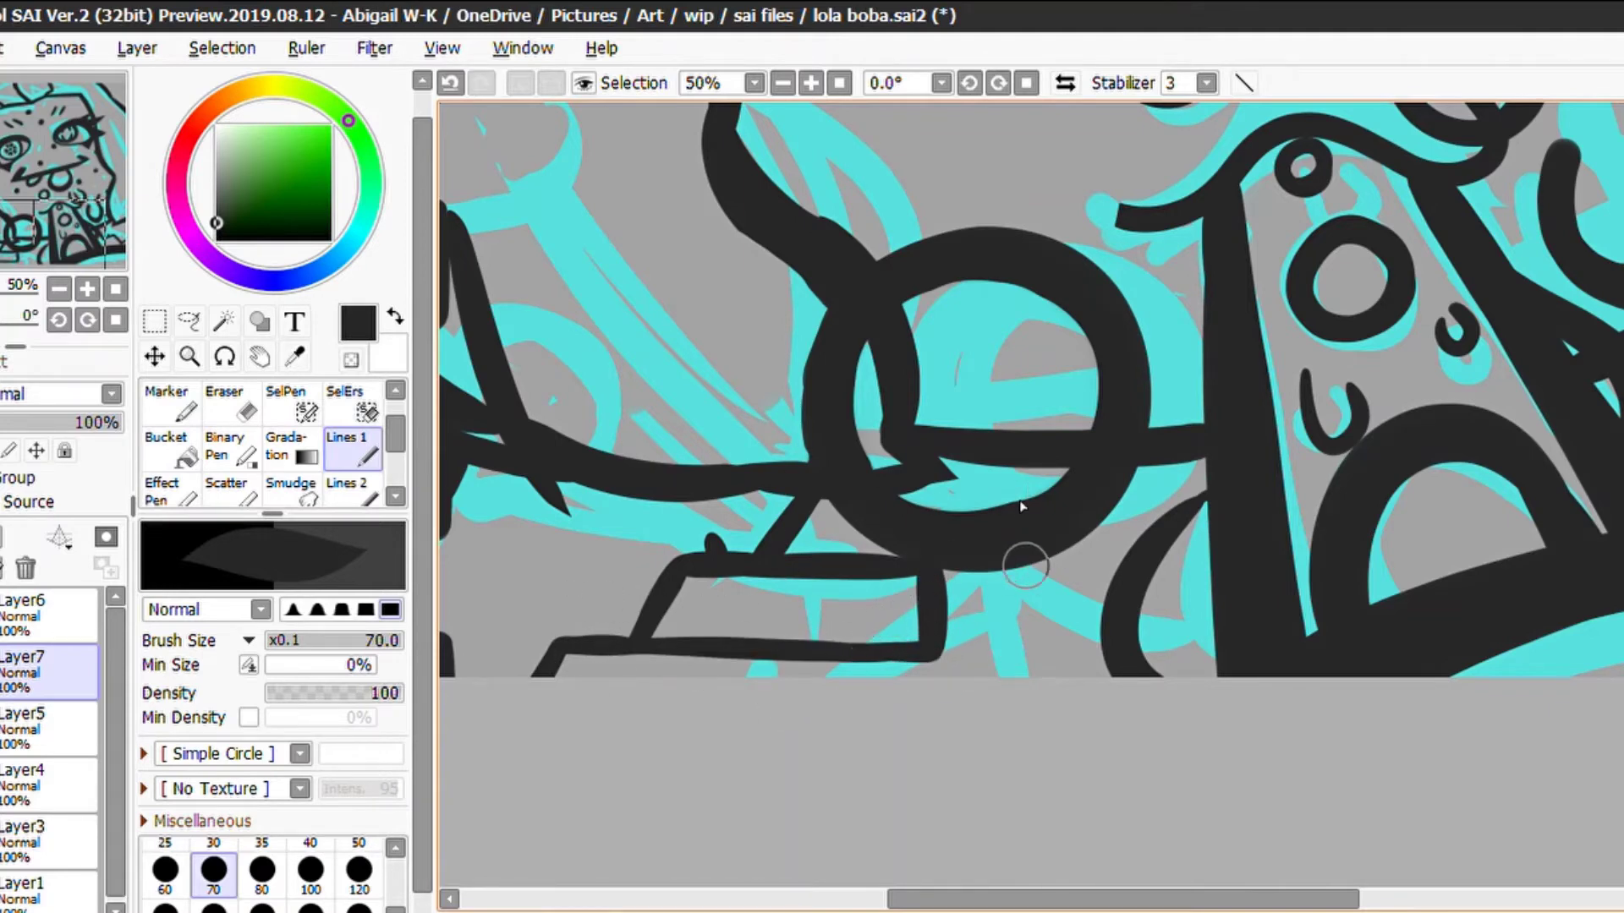
Extend both horizontal lines of the band below the ring to the curve beside the neck
{"action": "left_click_drag", "start_coordinate": [986, 558], "coordinate": [1064, 558]}
{"action": "key", "text": "ctrl+z"}
{"action": "left_click_drag", "start_coordinate": [934, 560], "coordinate": [1171, 560]}
{"action": "key", "text": "ctrl+z"}
{"action": "key", "text": "ctrl+z"}
{"action": "mouse_move", "coordinate": [1006, 562]}
{"action": "left_mouse_down"}
{"action": "mouse_move", "coordinate": [1171, 562]}
{"action": "mouse_move", "coordinate": [1154, 560]}
{"action": "left_mouse_up"}
{"action": "left_click_drag", "start_coordinate": [893, 651], "coordinate": [1108, 647]}
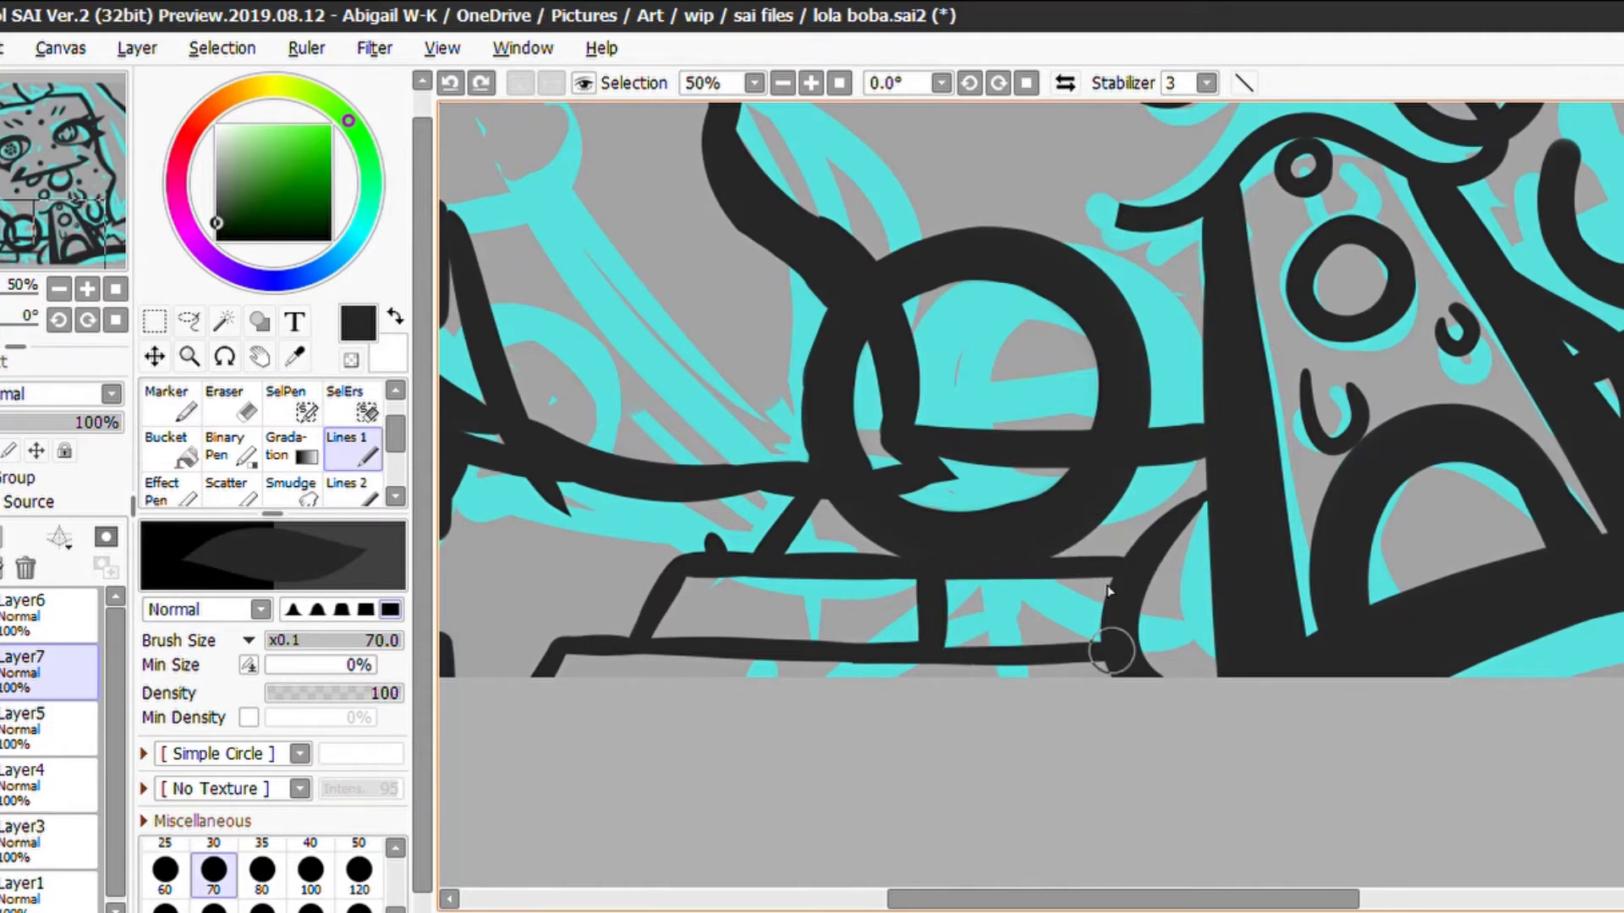
Ink short vertical dividers between the collar's bands and a horizontal line across the ring to the neck
{"action": "left_click_drag", "start_coordinate": [680, 576], "coordinate": [647, 634]}
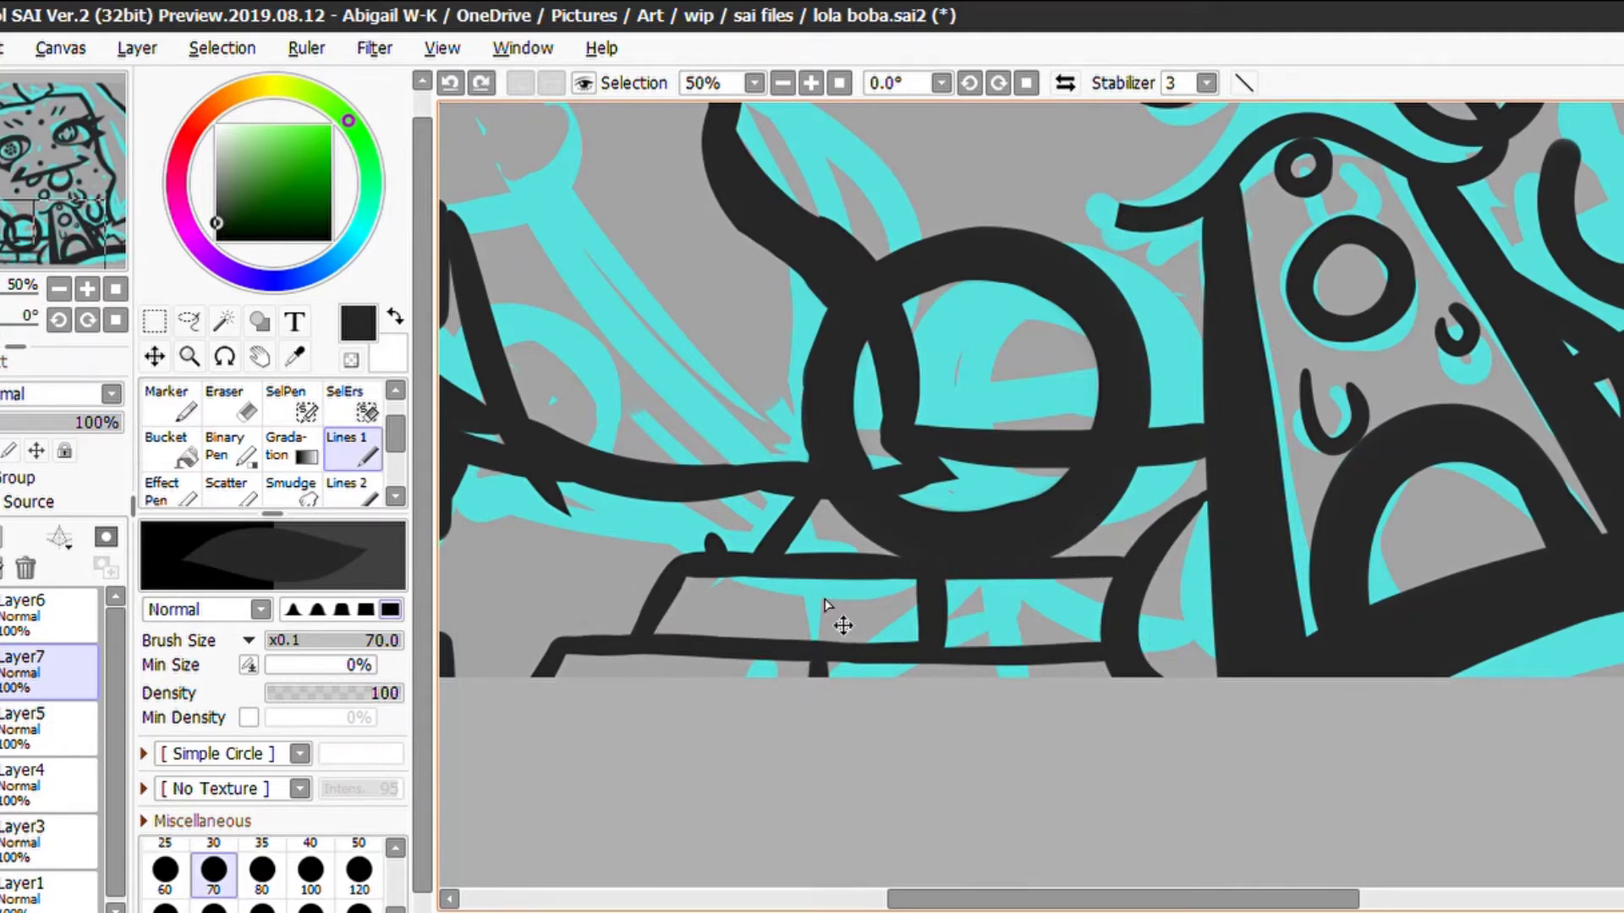
{"action": "left_click_drag", "start_coordinate": [813, 677], "coordinate": [807, 654]}
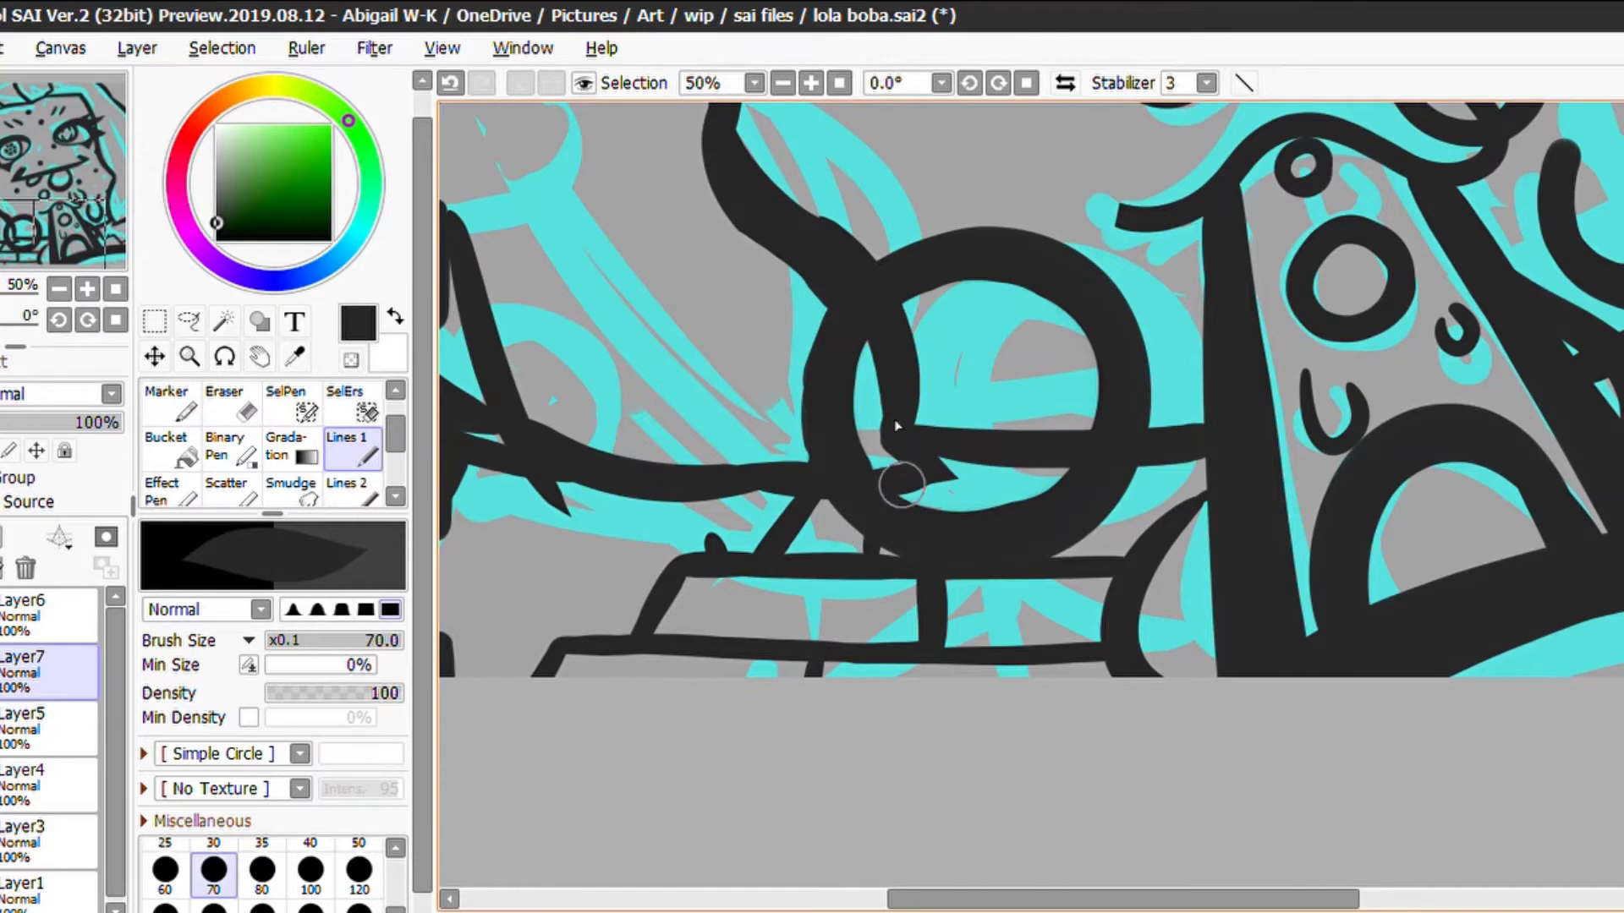
{"action": "left_click_drag", "start_coordinate": [901, 484], "coordinate": [1218, 475]}
{"action": "key", "text": "ctrl+z"}
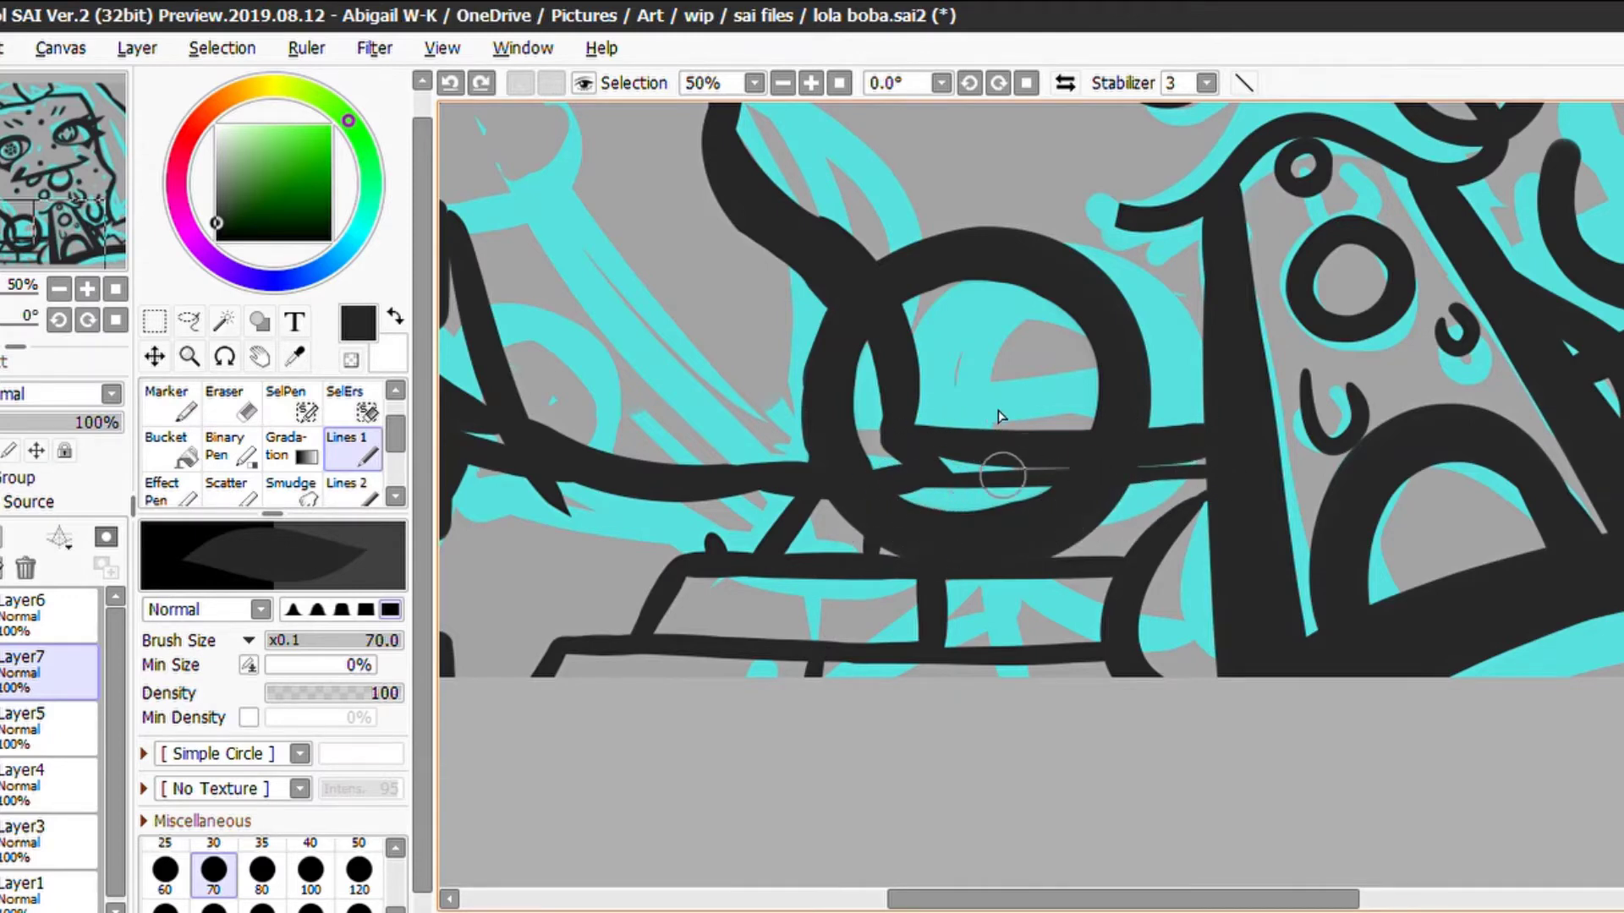
{"action": "mouse_move", "coordinate": [981, 467]}
{"action": "left_mouse_down"}
{"action": "mouse_move", "coordinate": [954, 488]}
{"action": "mouse_move", "coordinate": [934, 461]}
{"action": "left_mouse_up"}
{"action": "key", "text": "ctrl+z"}
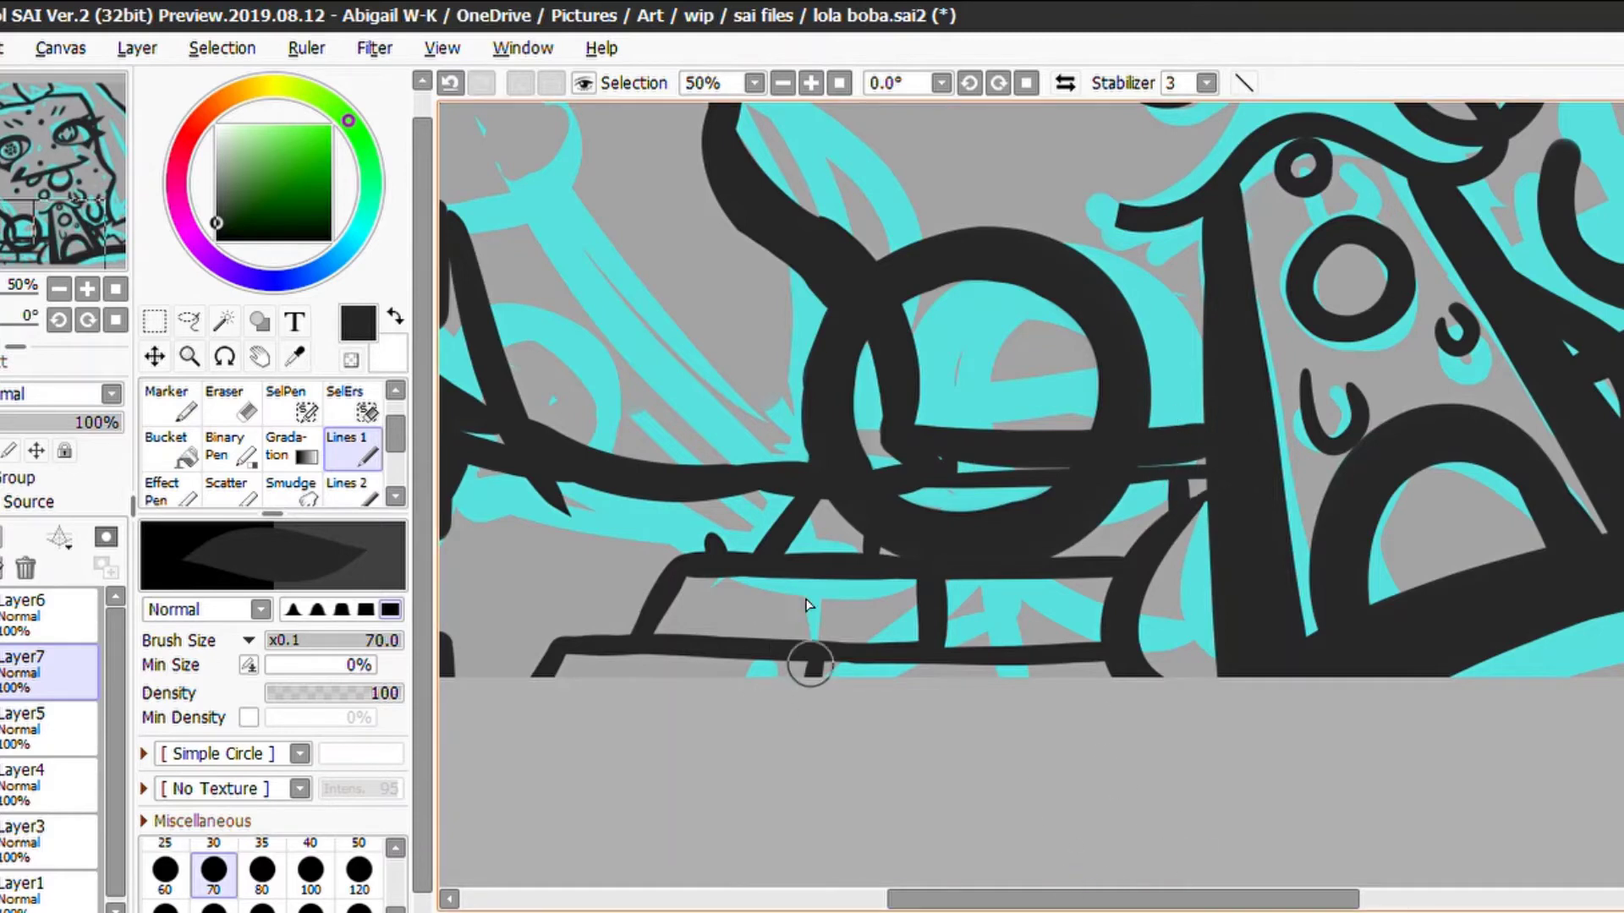
{"action": "scroll", "coordinate": [1468, 481], "scroll_direction": "right", "scroll_amount": 3}
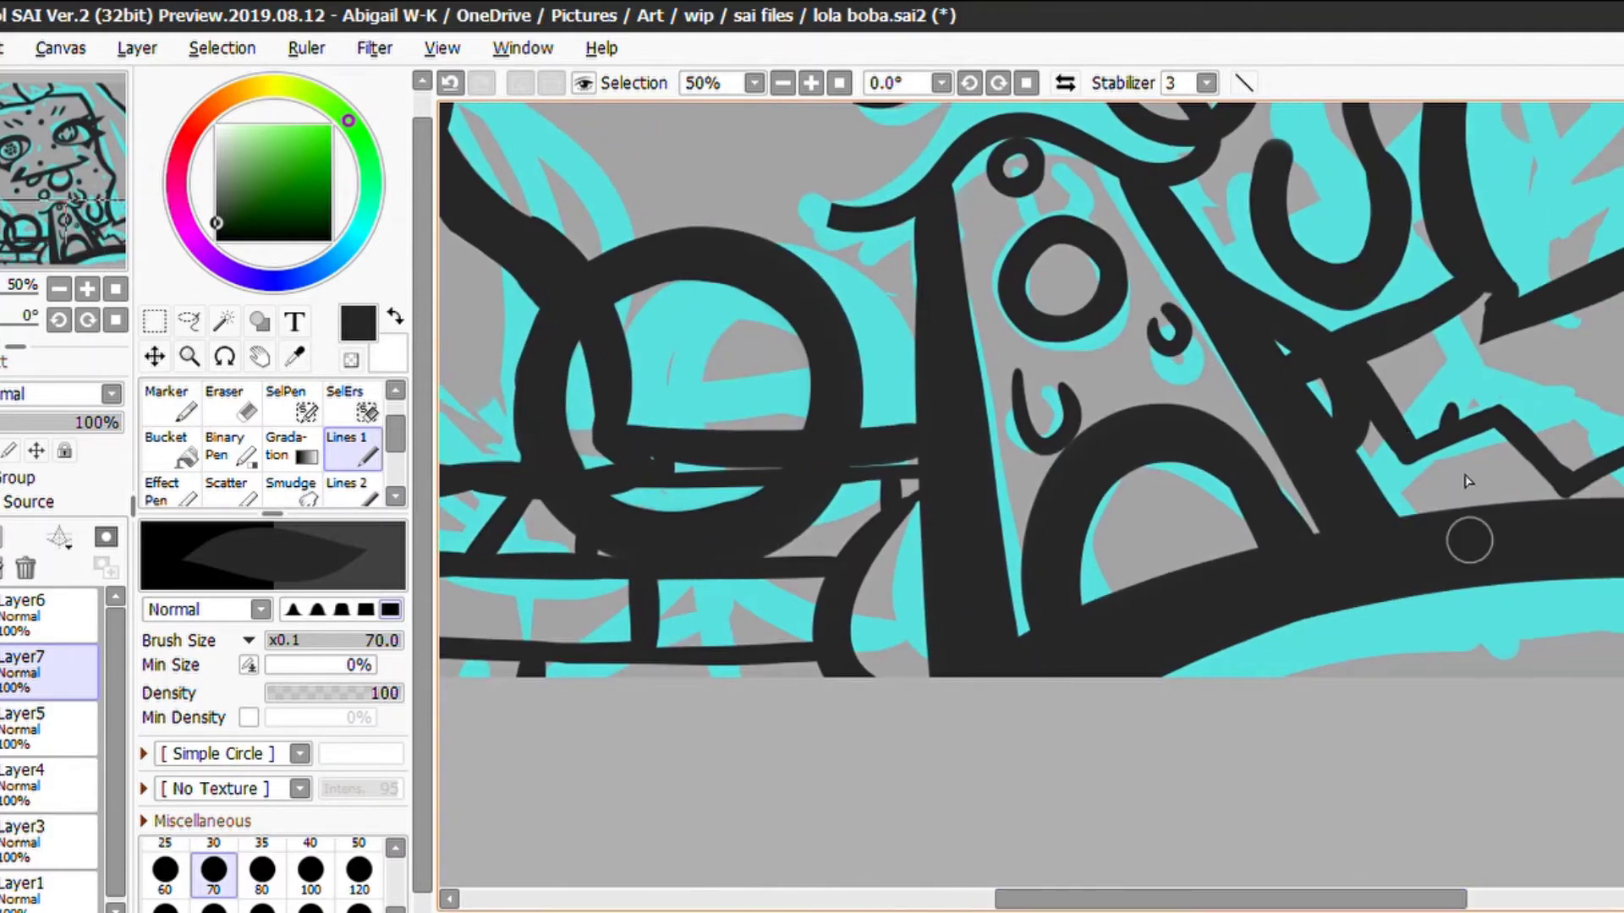
Try to redraw the short connecting line just right of the neck
{"action": "scroll", "coordinate": [1114, 440], "scroll_direction": "left", "scroll_amount": 1}
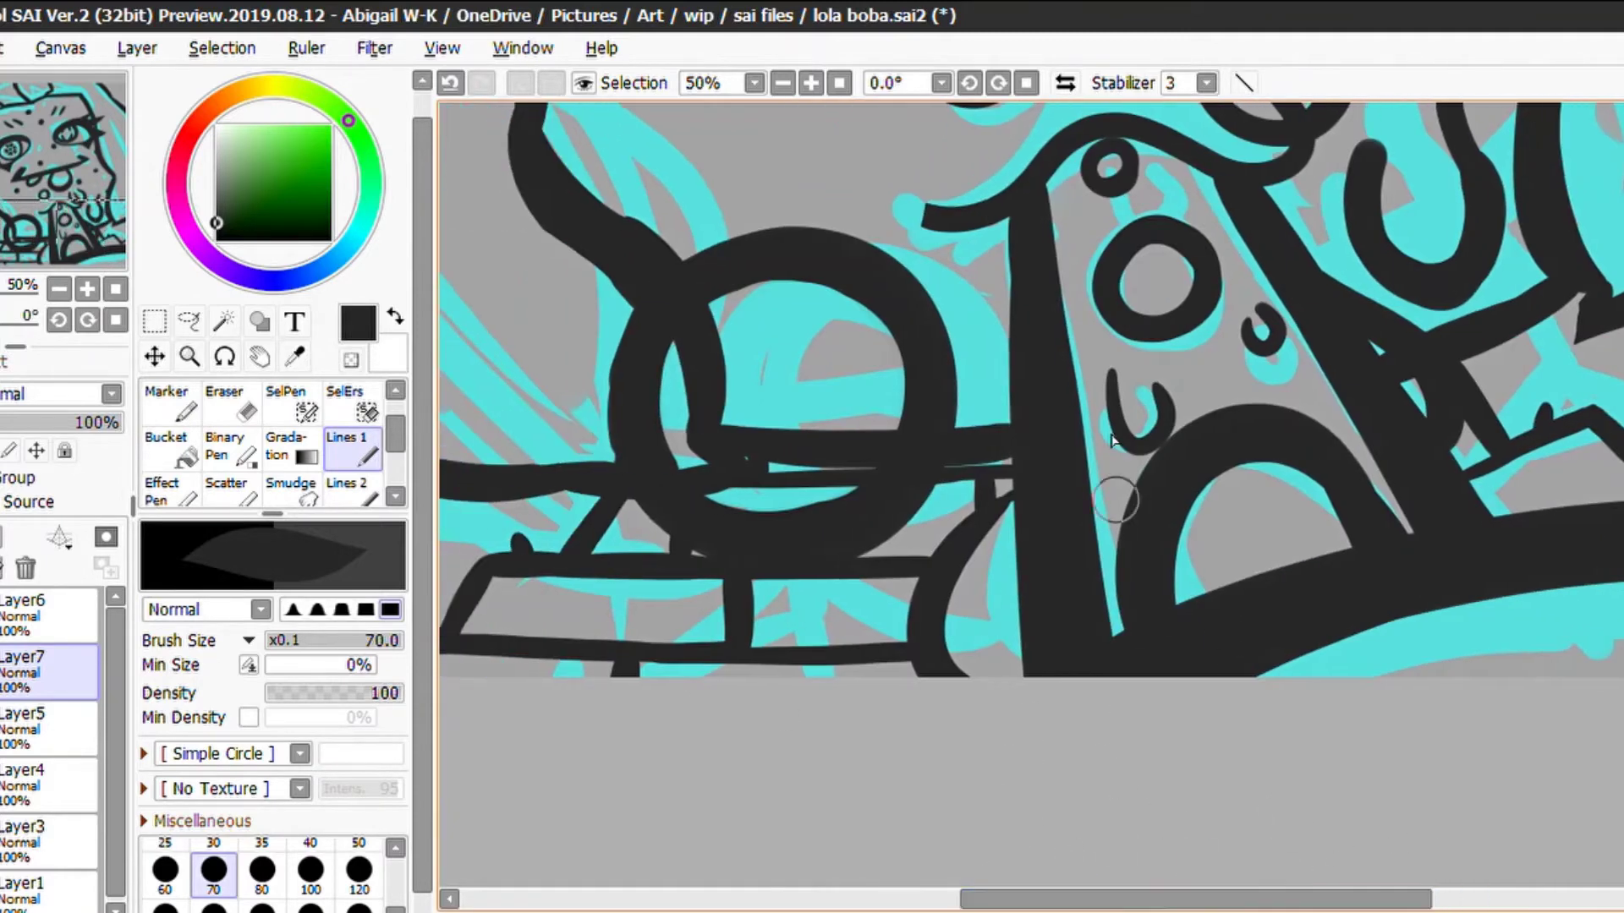
{"action": "left_click", "coordinate": [783, 82]}
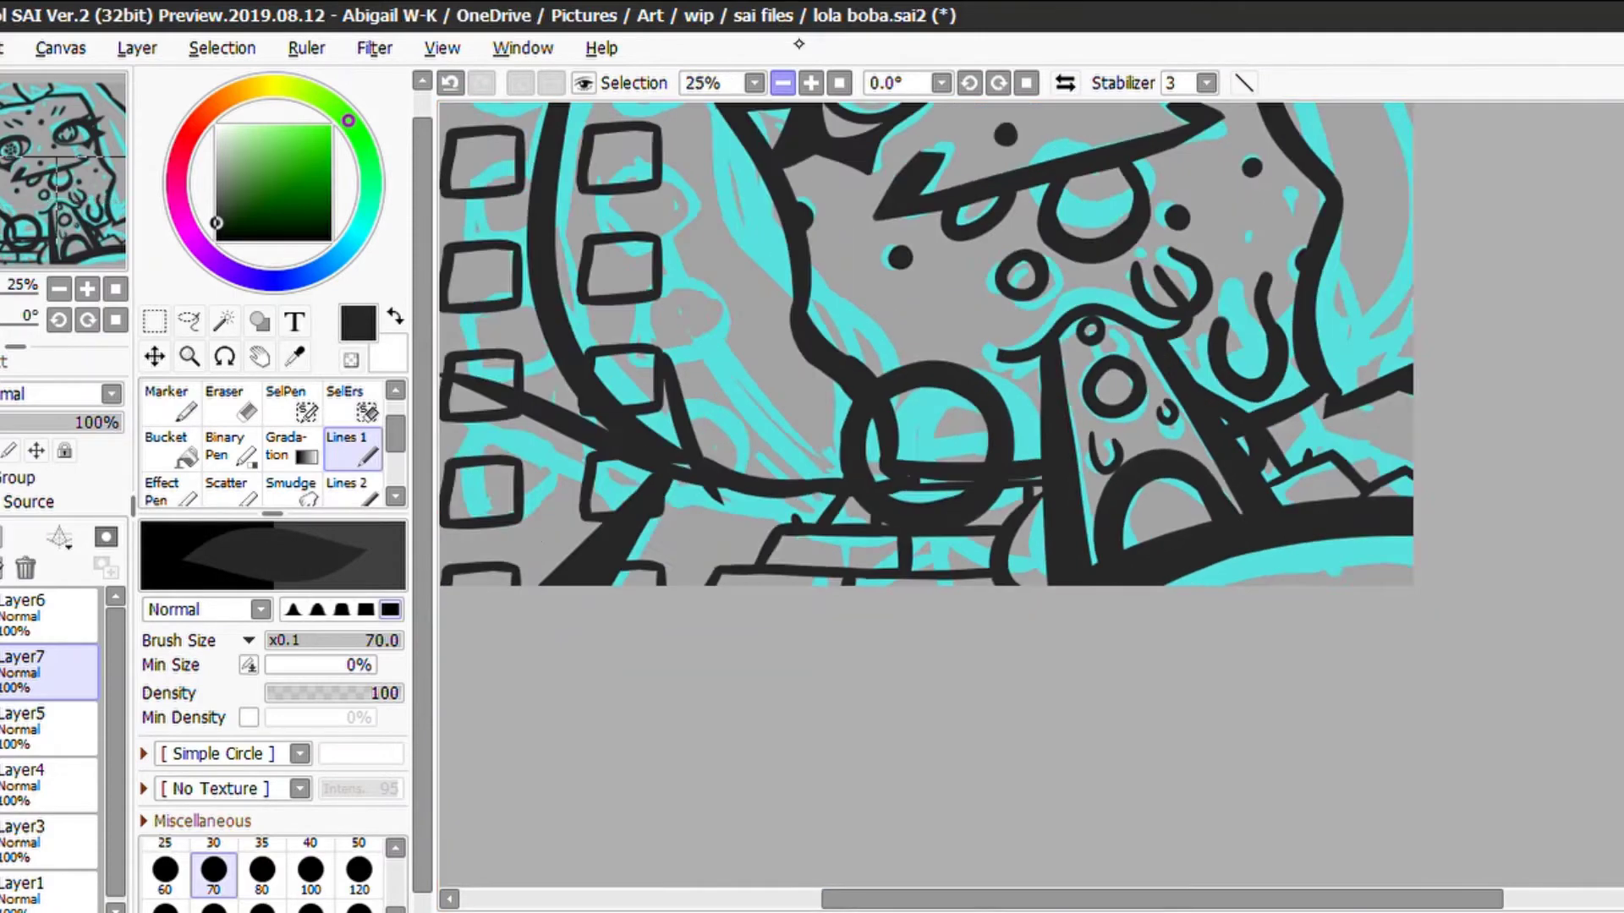
{"action": "left_click", "coordinate": [783, 83]}
{"action": "scroll", "coordinate": [1073, 490], "scroll_direction": "up", "scroll_amount": 3}
{"action": "key", "text": "e"}
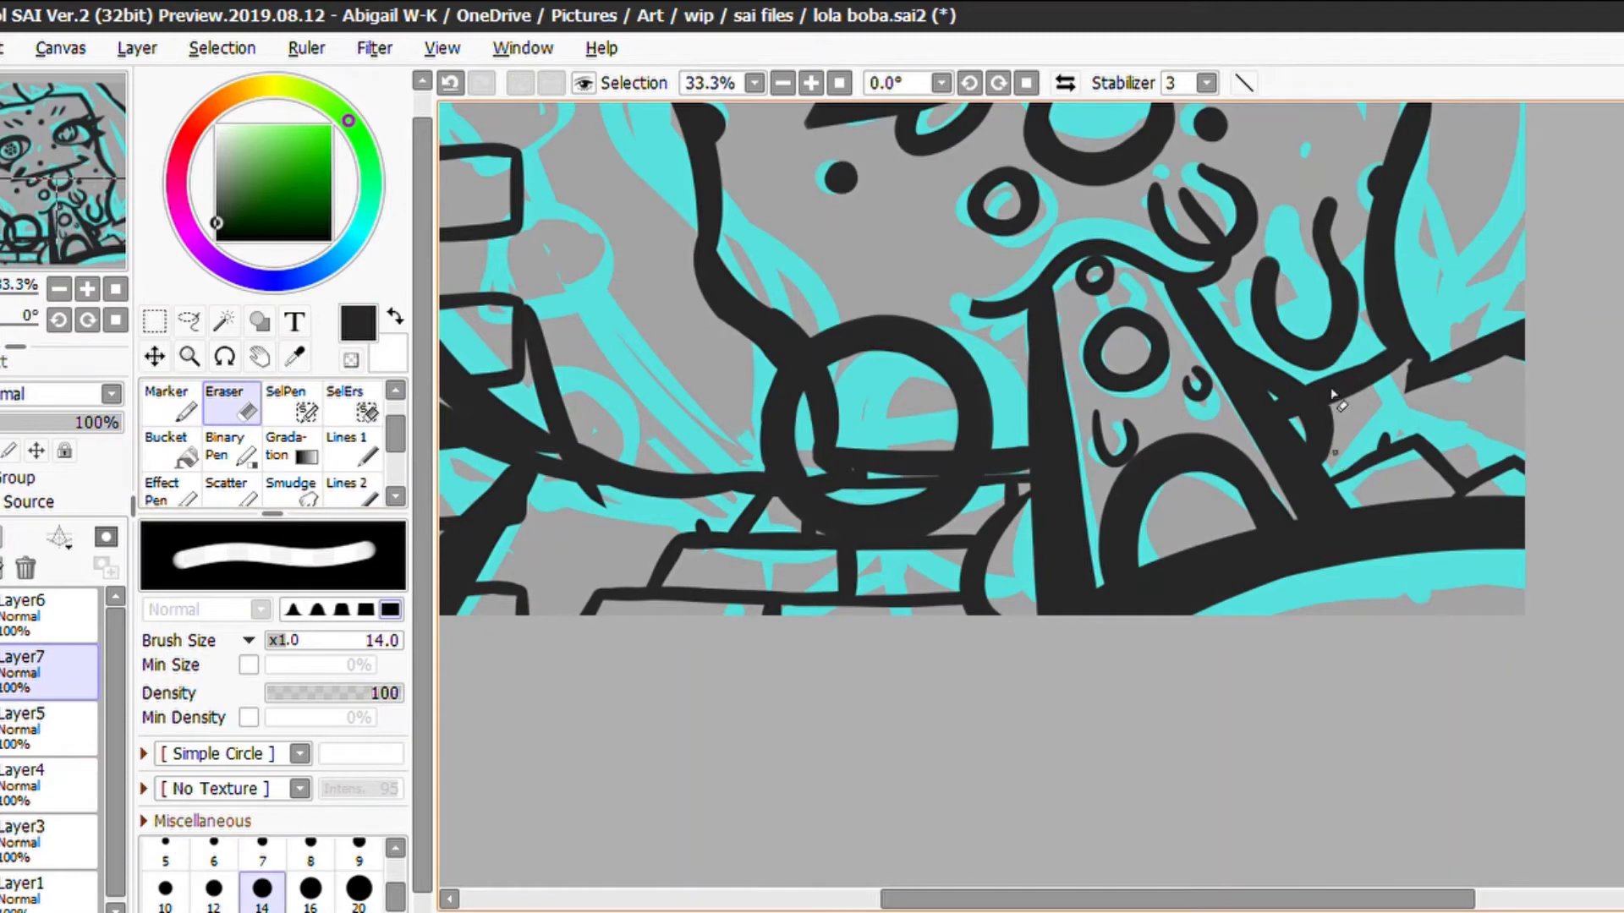
{"action": "key", "text": "n"}
{"action": "key", "text": "ctrl+z"}
{"action": "left_click_drag", "start_coordinate": [1353, 462], "coordinate": [1312, 412]}
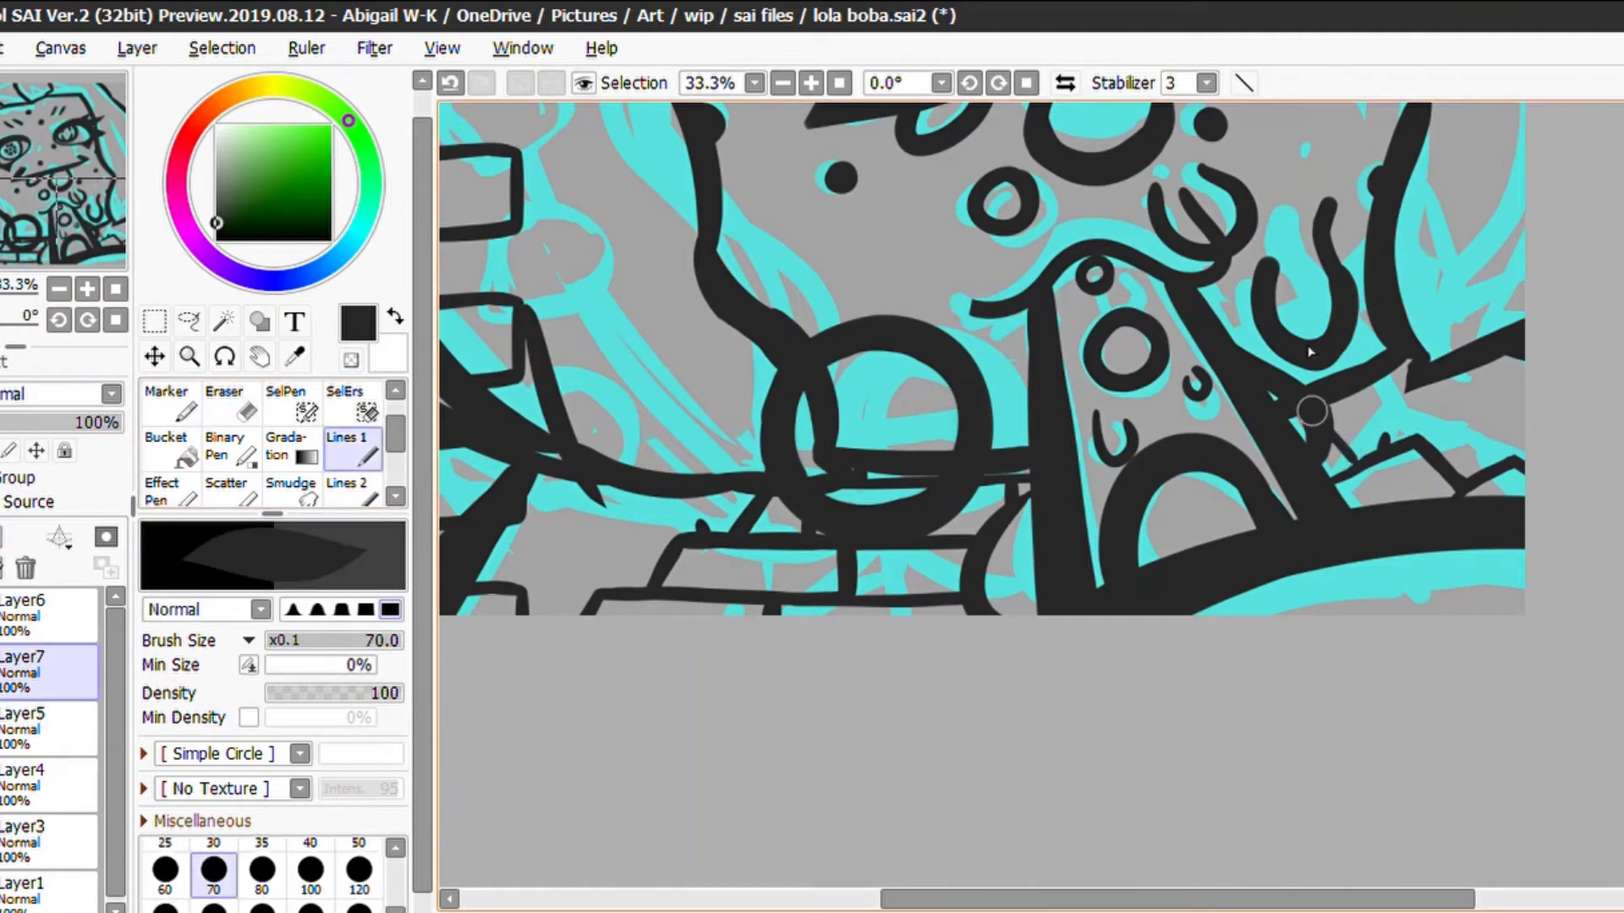
{"action": "key", "text": "ctrl+z"}
Hide the cyan sketch and ink a dot inside the ring below the face on Layer5
{"action": "key", "text": "ctrl+minus"}
{"action": "key", "text": "ctrl+minus"}
{"action": "key", "text": "ctrl+minus"}
{"action": "key", "text": "ctrl+minus"}
{"action": "key", "text": "ctrl+minus"}
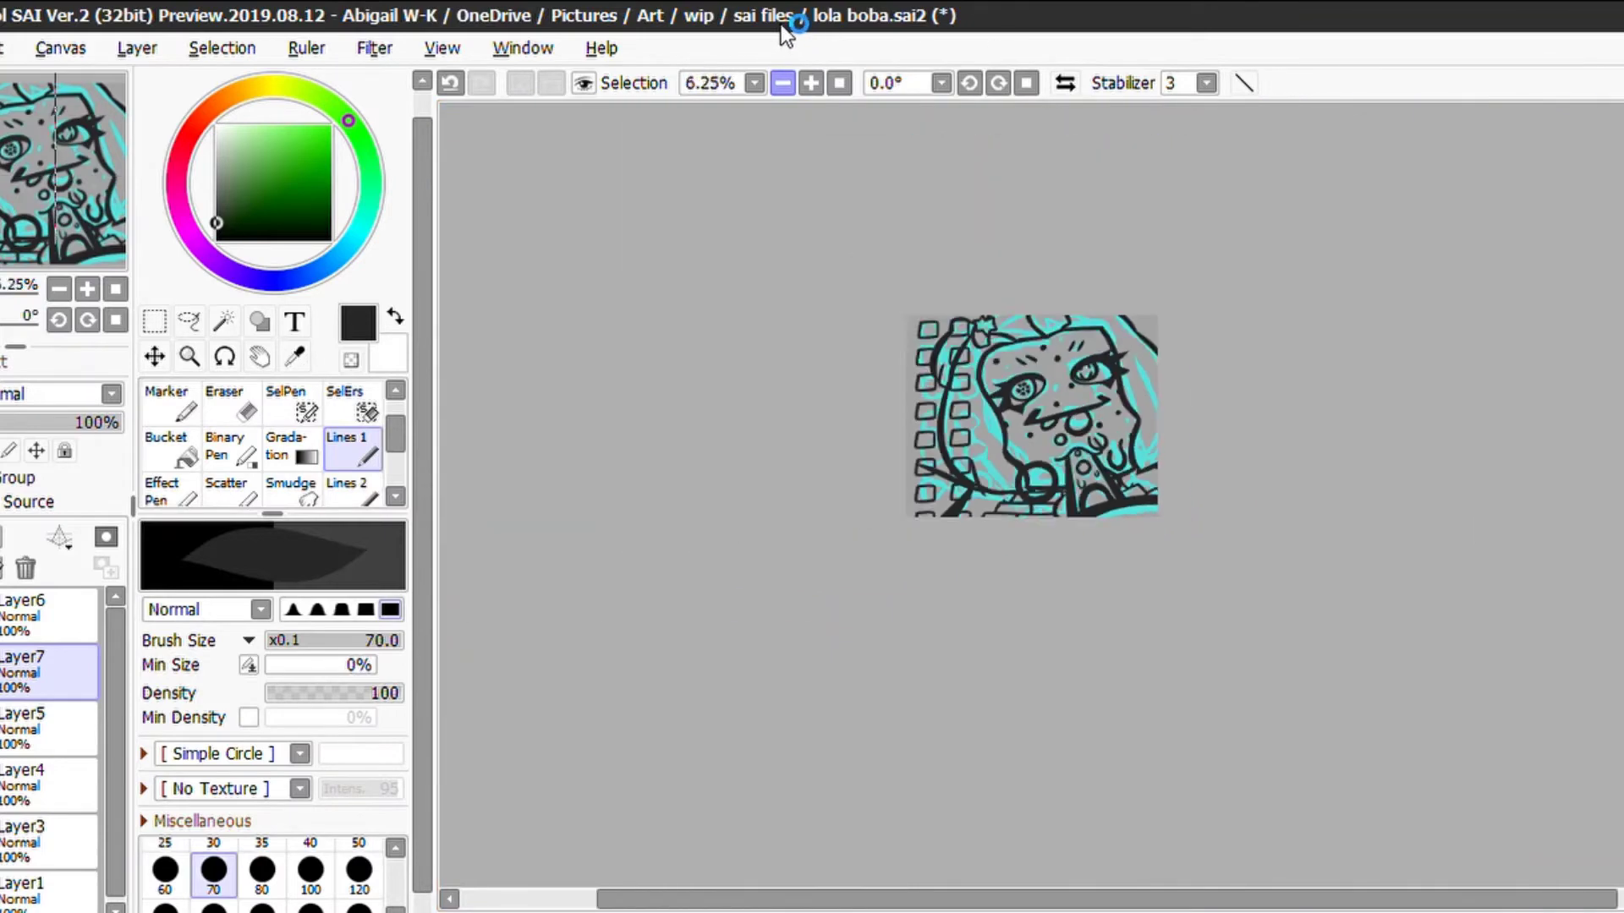
{"action": "key", "text": "ctrl+plus"}
{"action": "key", "text": "ctrl+plus"}
{"action": "key", "text": "ctrl+plus"}
{"action": "key", "text": "ctrl+plus"}
{"action": "key", "text": "ctrl+minus"}
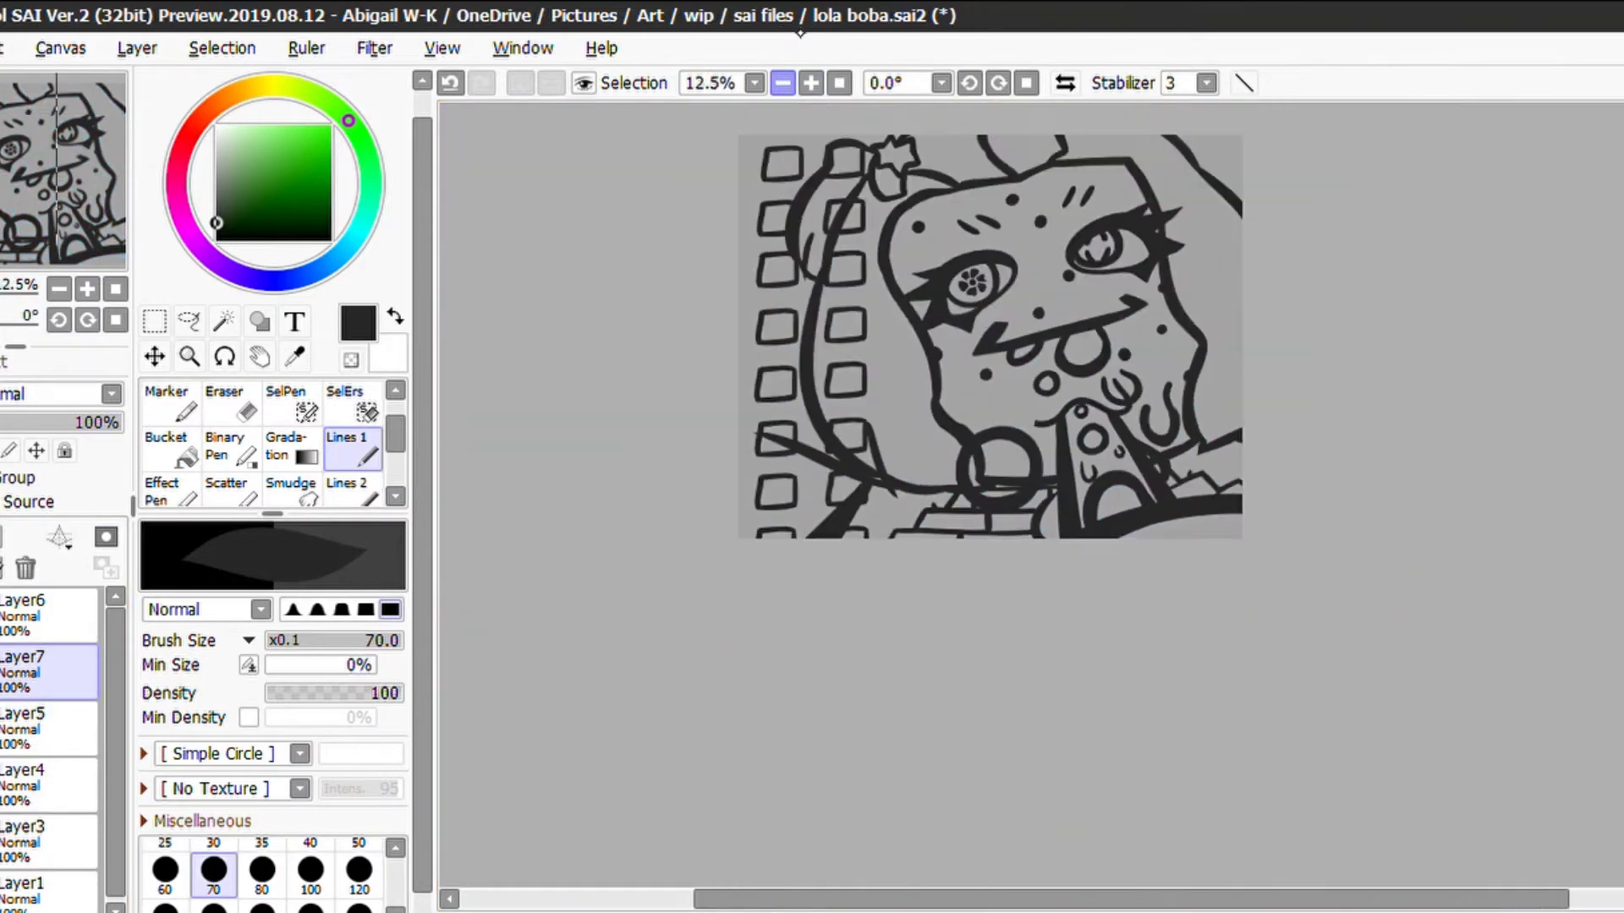
{"action": "key", "text": "ctrl+plus"}
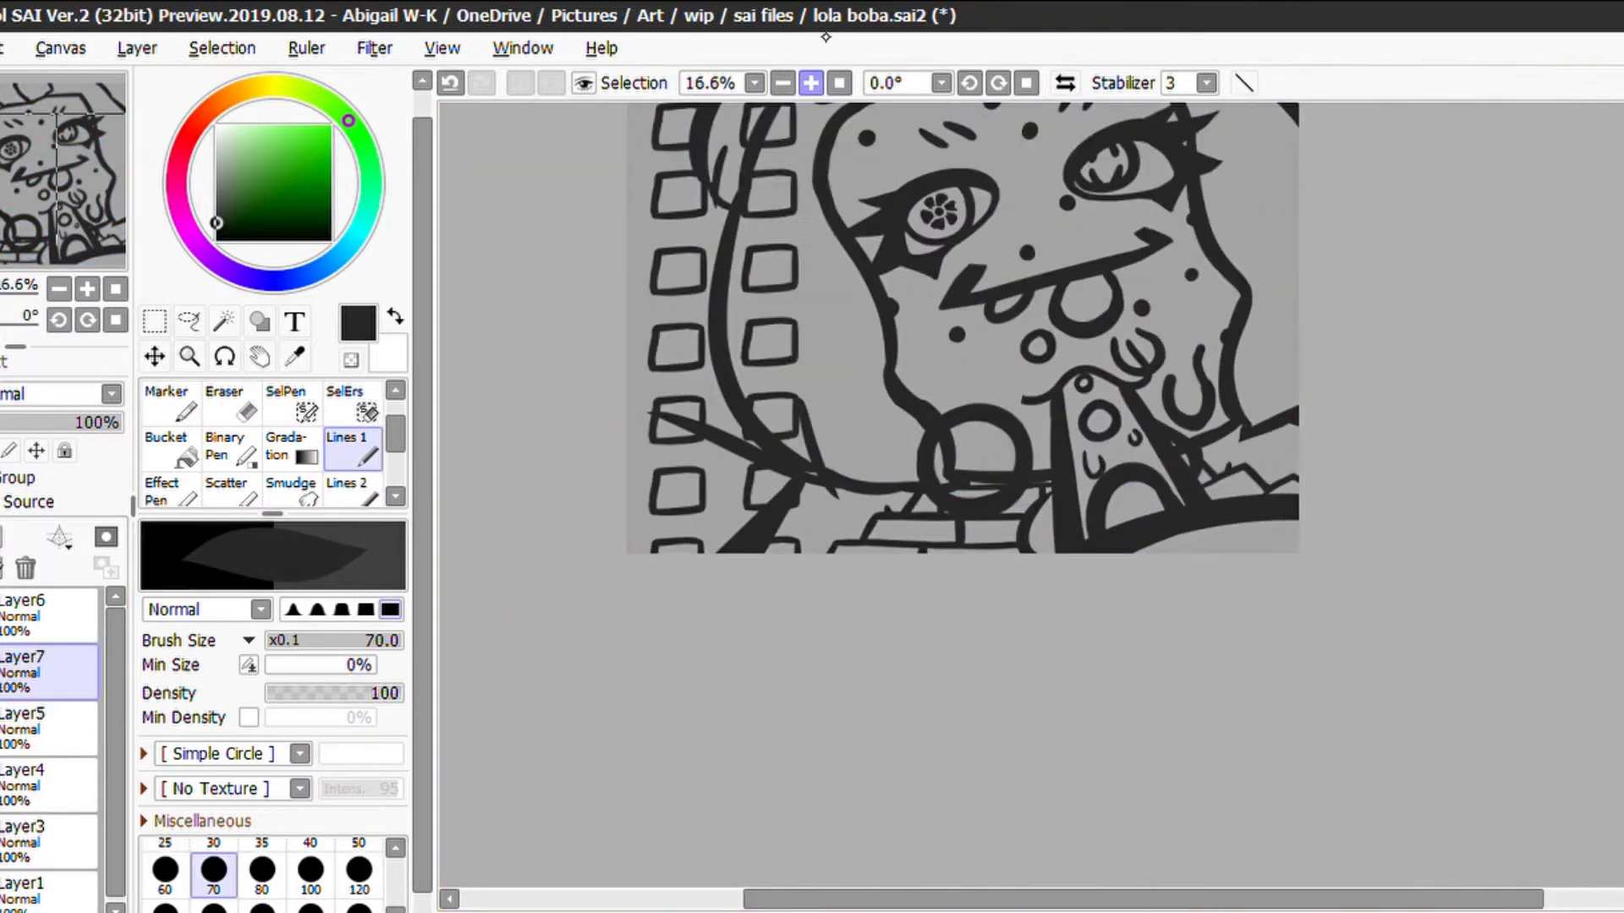
{"action": "key", "text": "ctrl+plus"}
{"action": "left_click", "coordinate": [48, 728]}
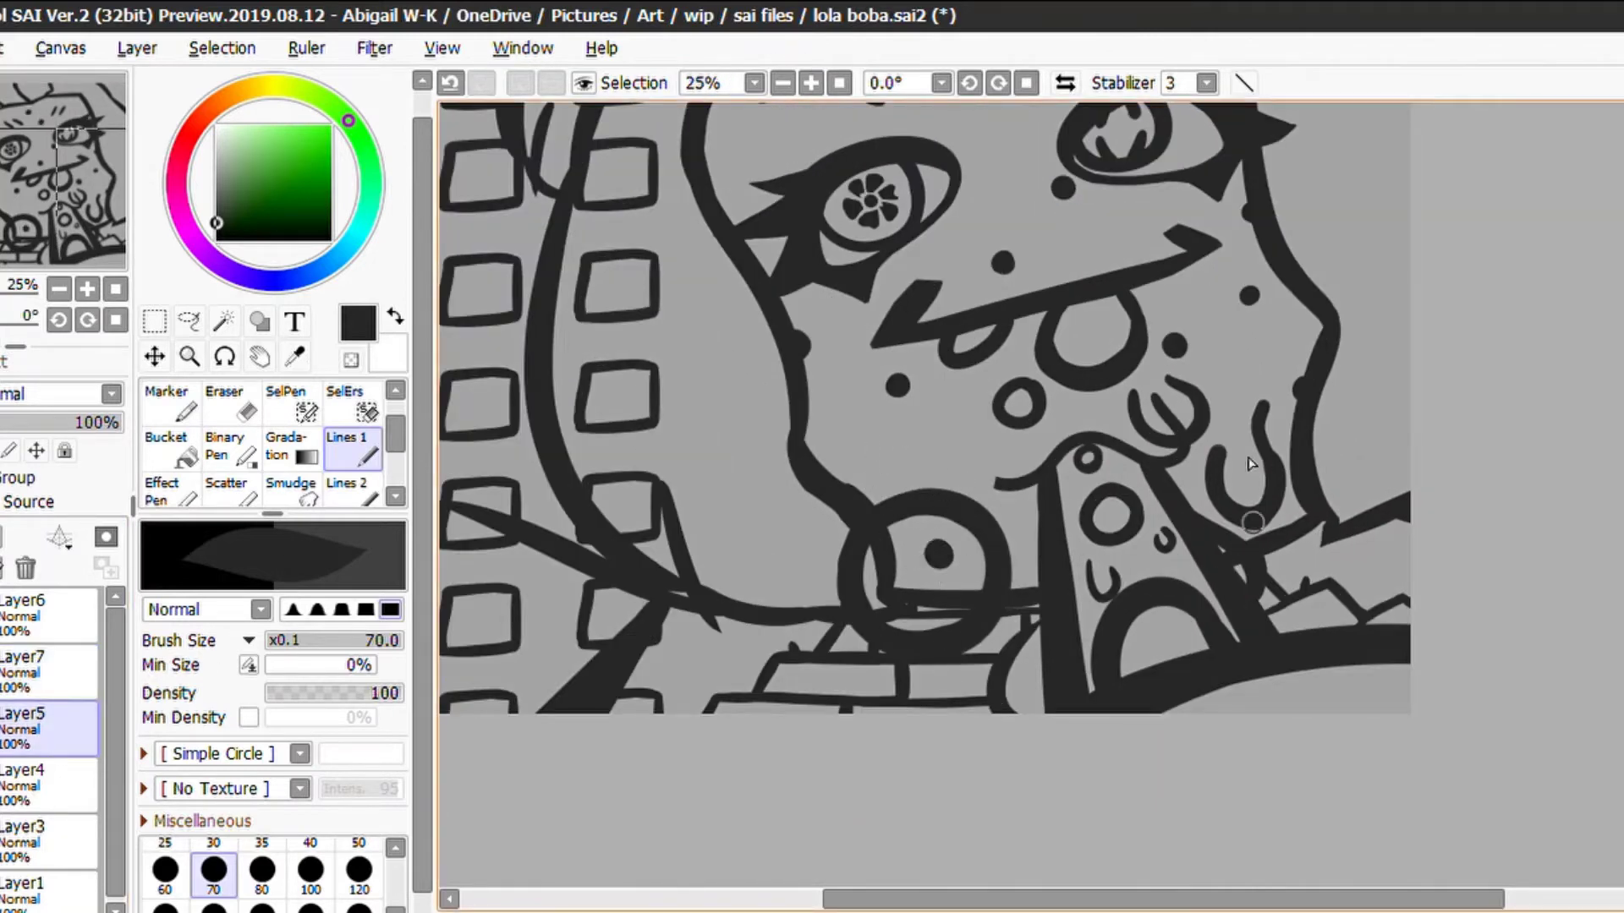
Place a five-colour palette strip in the canvas's upper-left corner on a new layer and pick its grey-green for the Lines 1 brush
{"action": "scroll", "coordinate": [1205, 185], "scroll_direction": "up", "scroll_amount": 3}
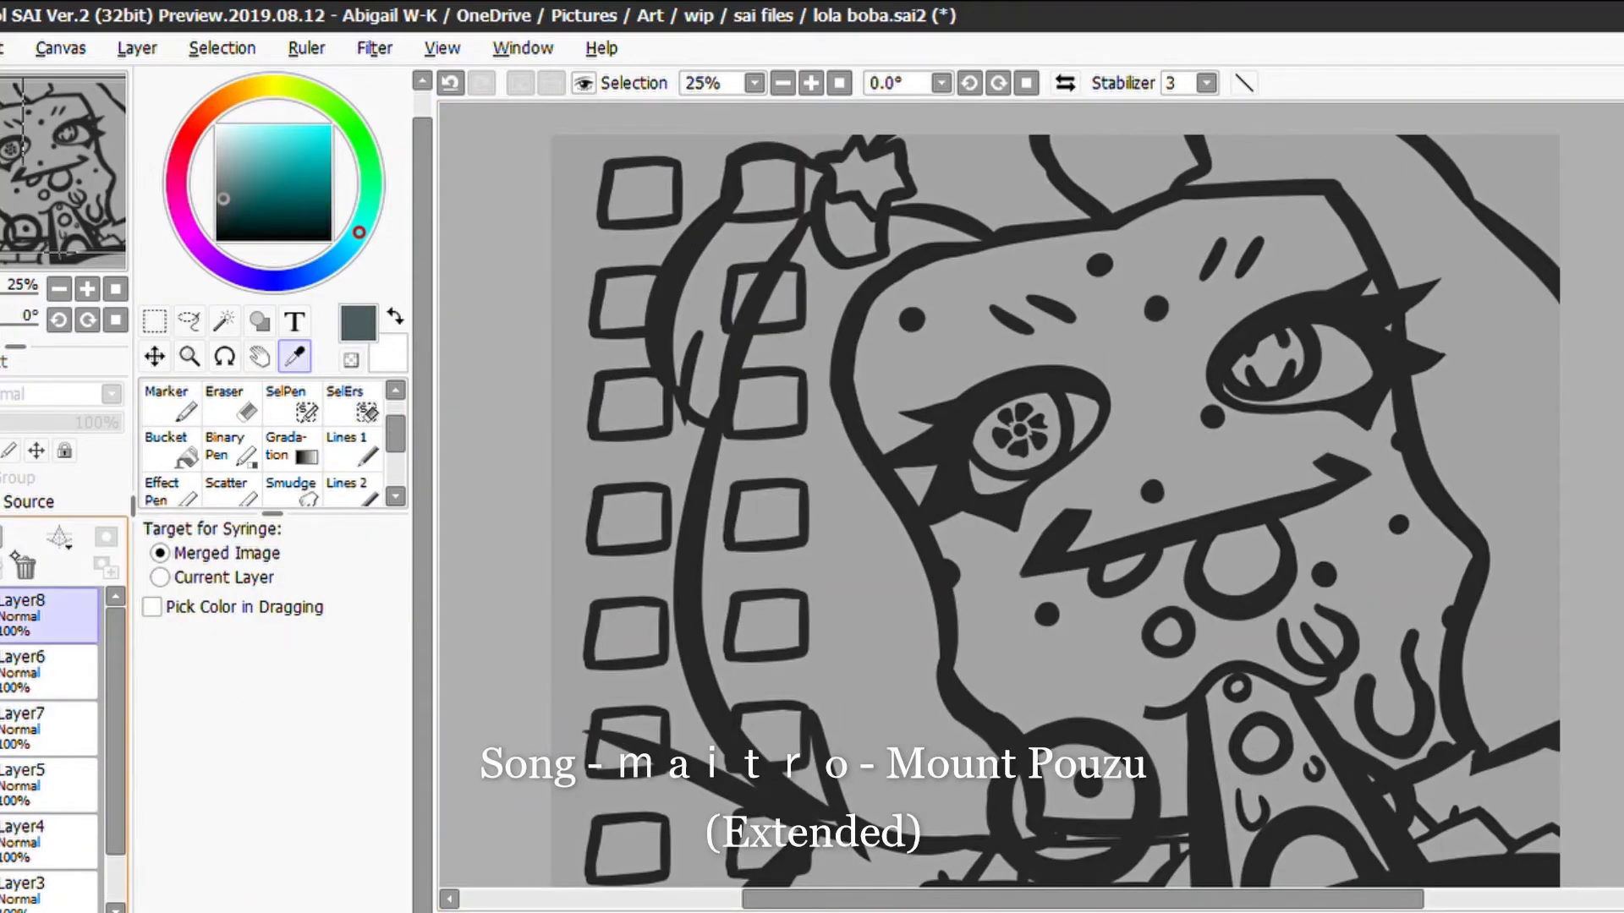
{"action": "left_click", "coordinate": [709, 162]}
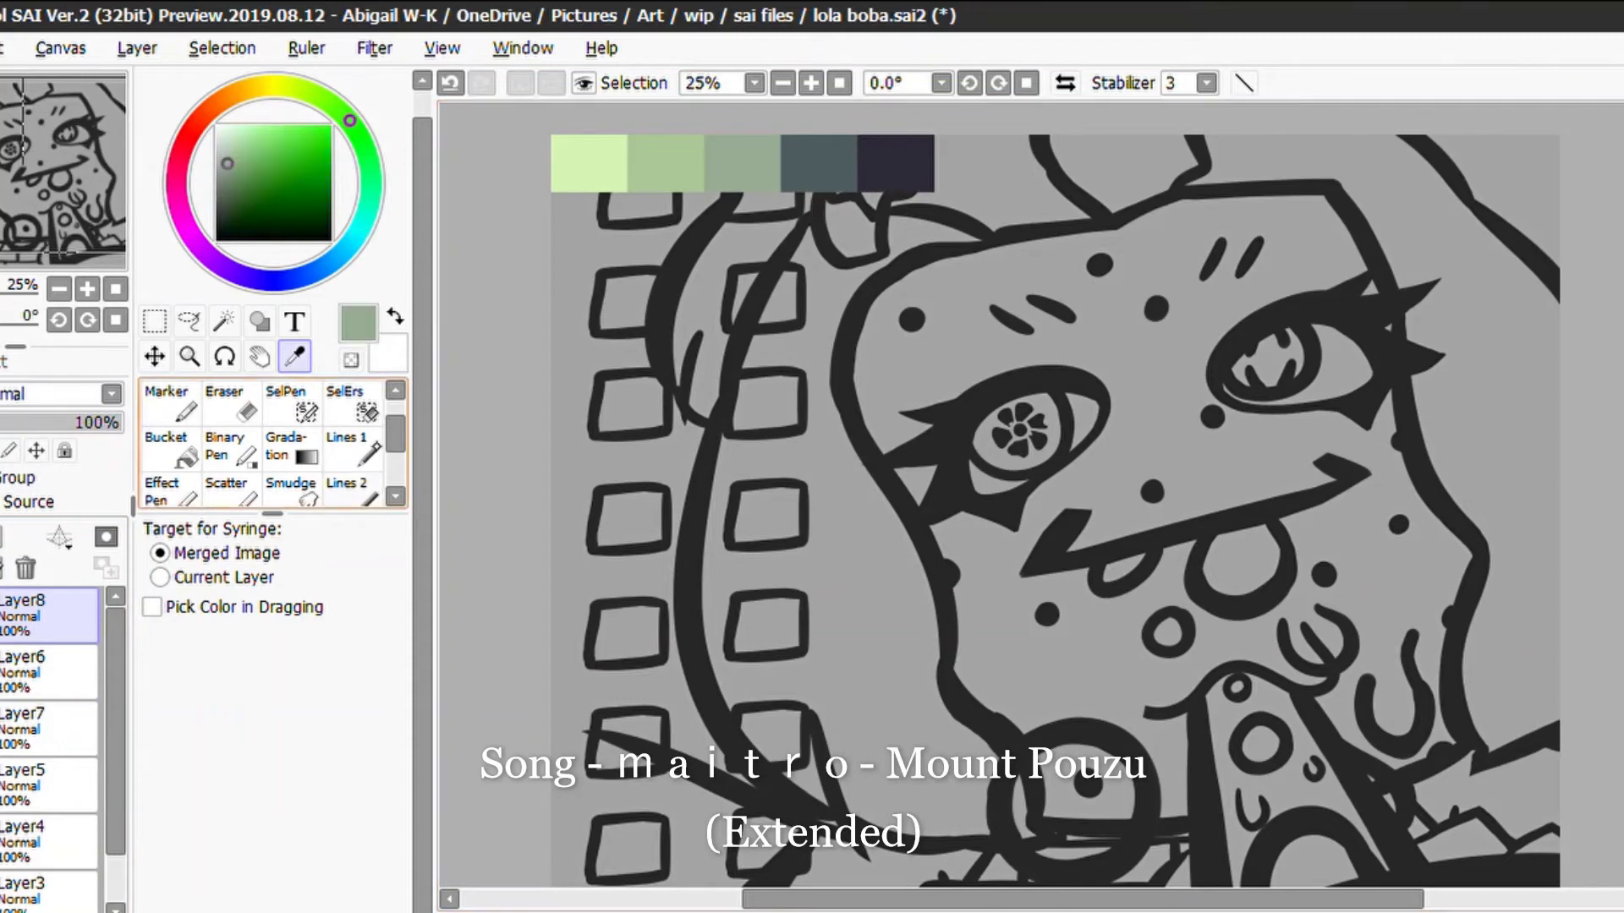
{"action": "left_click", "coordinate": [347, 446]}
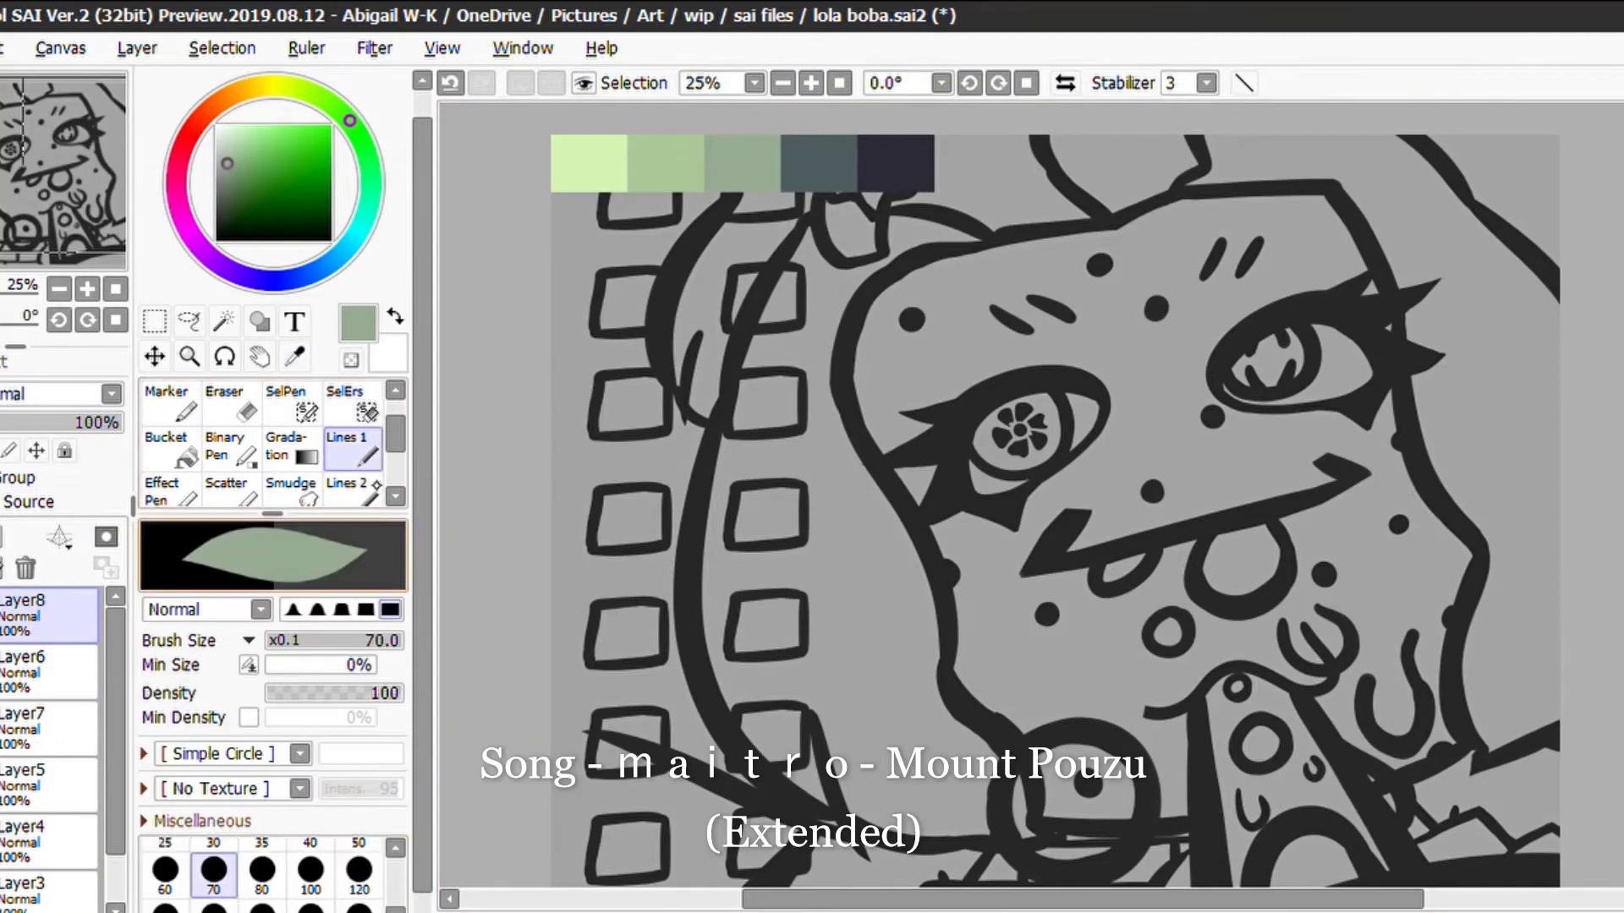
Recolour all the character line art on Layer5 in the grey-green palette colour
{"action": "left_click", "coordinate": [783, 83]}
{"action": "left_click", "coordinate": [49, 784]}
{"action": "left_click", "coordinate": [189, 321]}
{"action": "key", "text": "ctrl+a"}
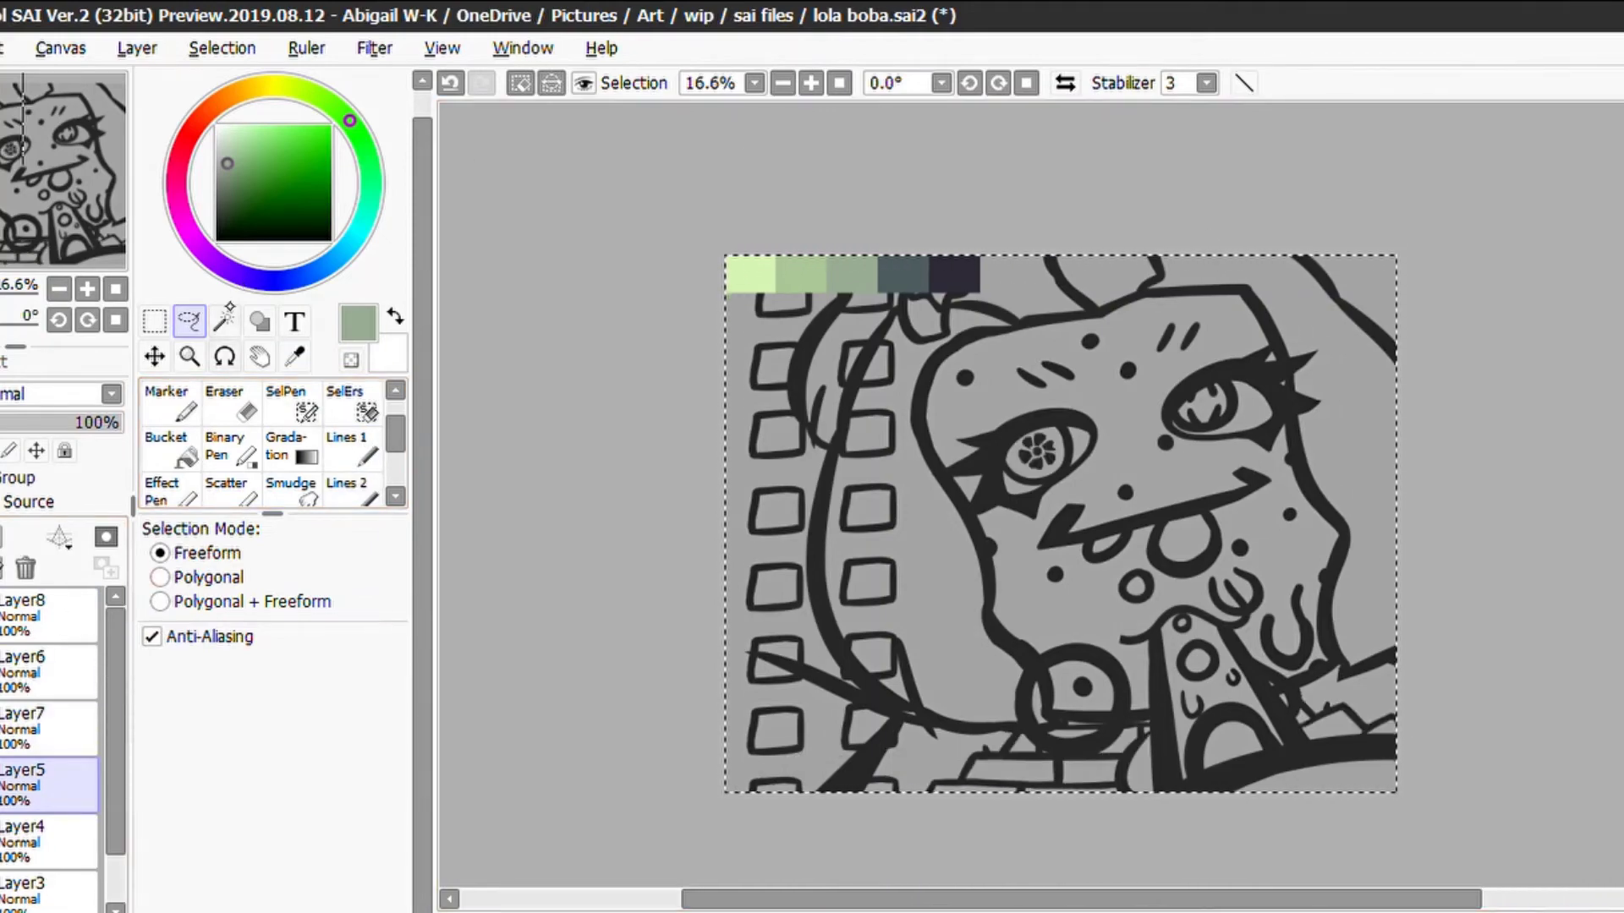
{"action": "key", "text": "ctrl+t"}
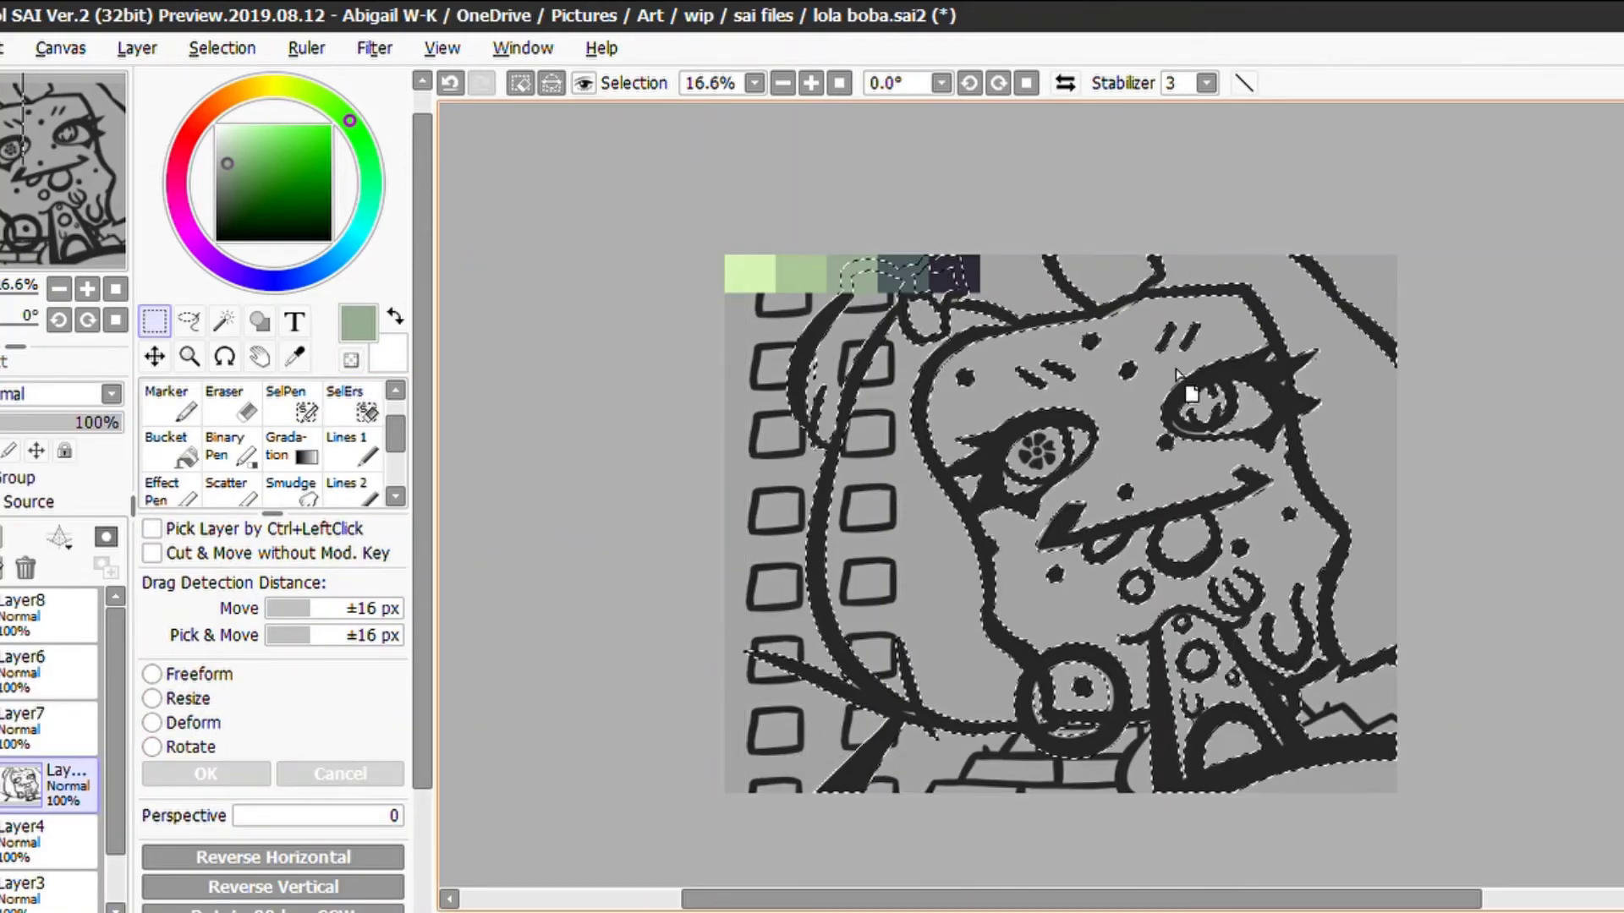
{"action": "key", "text": "Delete"}
{"action": "left_click", "coordinate": [294, 356]}
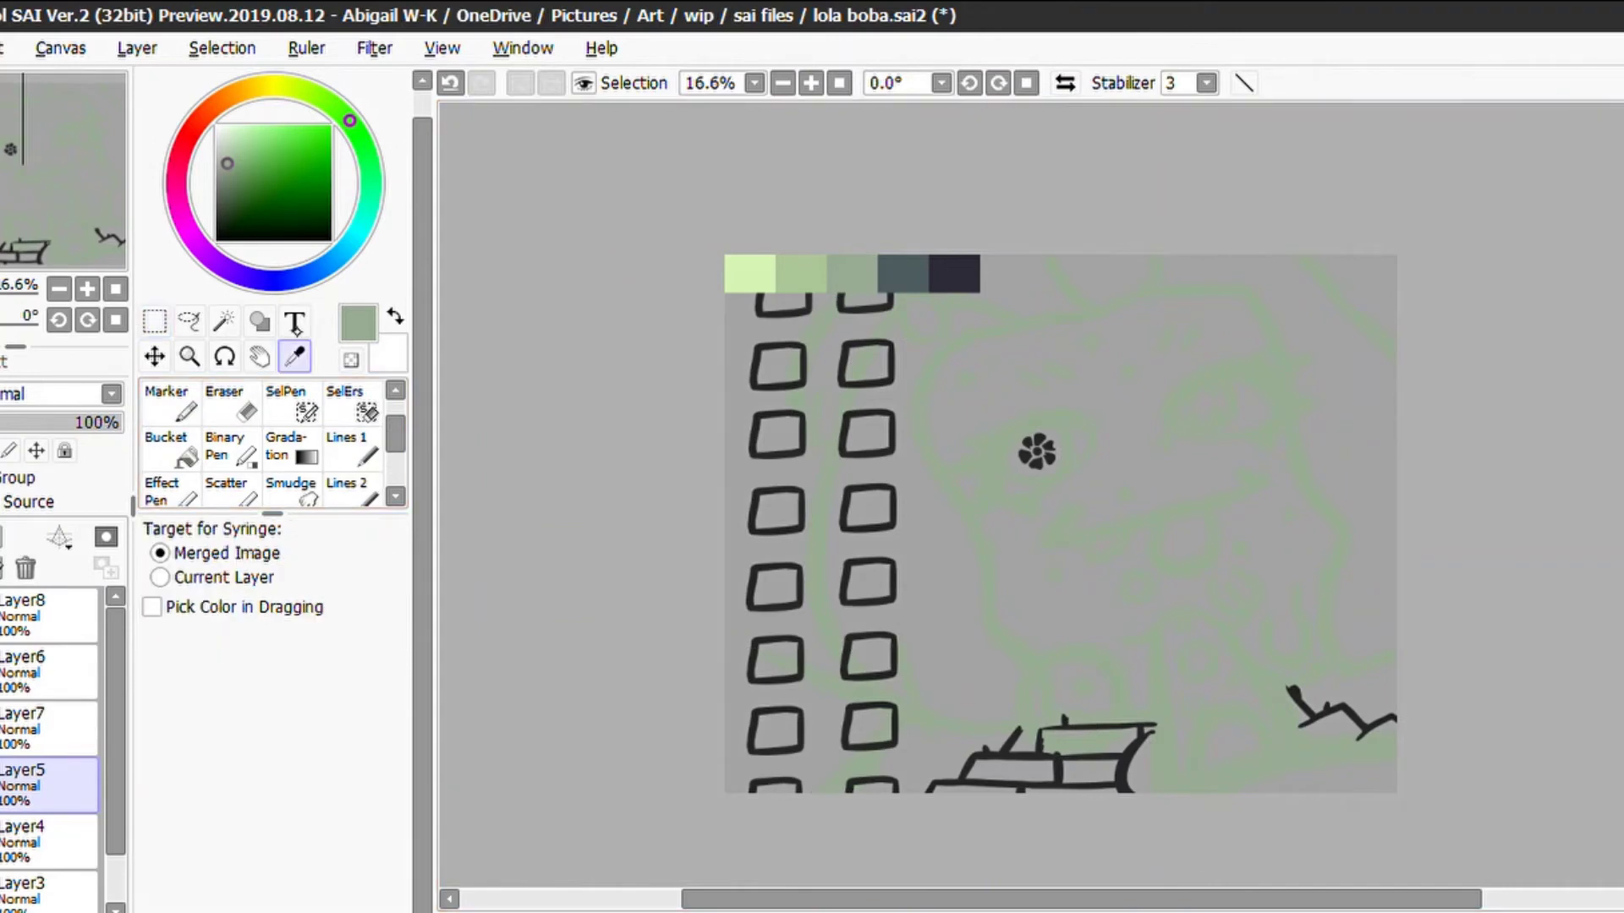
Recolour the banded collar and zigzag lines on Layer7 in the same grey-green
{"action": "left_click", "coordinate": [26, 725]}
{"action": "left_click", "coordinate": [189, 320]}
{"action": "mouse_move", "coordinate": [947, 686]}
{"action": "left_mouse_down"}
{"action": "mouse_move", "coordinate": [1038, 577]}
{"action": "mouse_move", "coordinate": [837, 689]}
{"action": "left_mouse_up"}
{"action": "key", "text": "ctrl+d"}
{"action": "left_click", "coordinate": [154, 356]}
{"action": "left_click", "coordinate": [346, 447]}
{"action": "key", "text": "ctrl+c"}
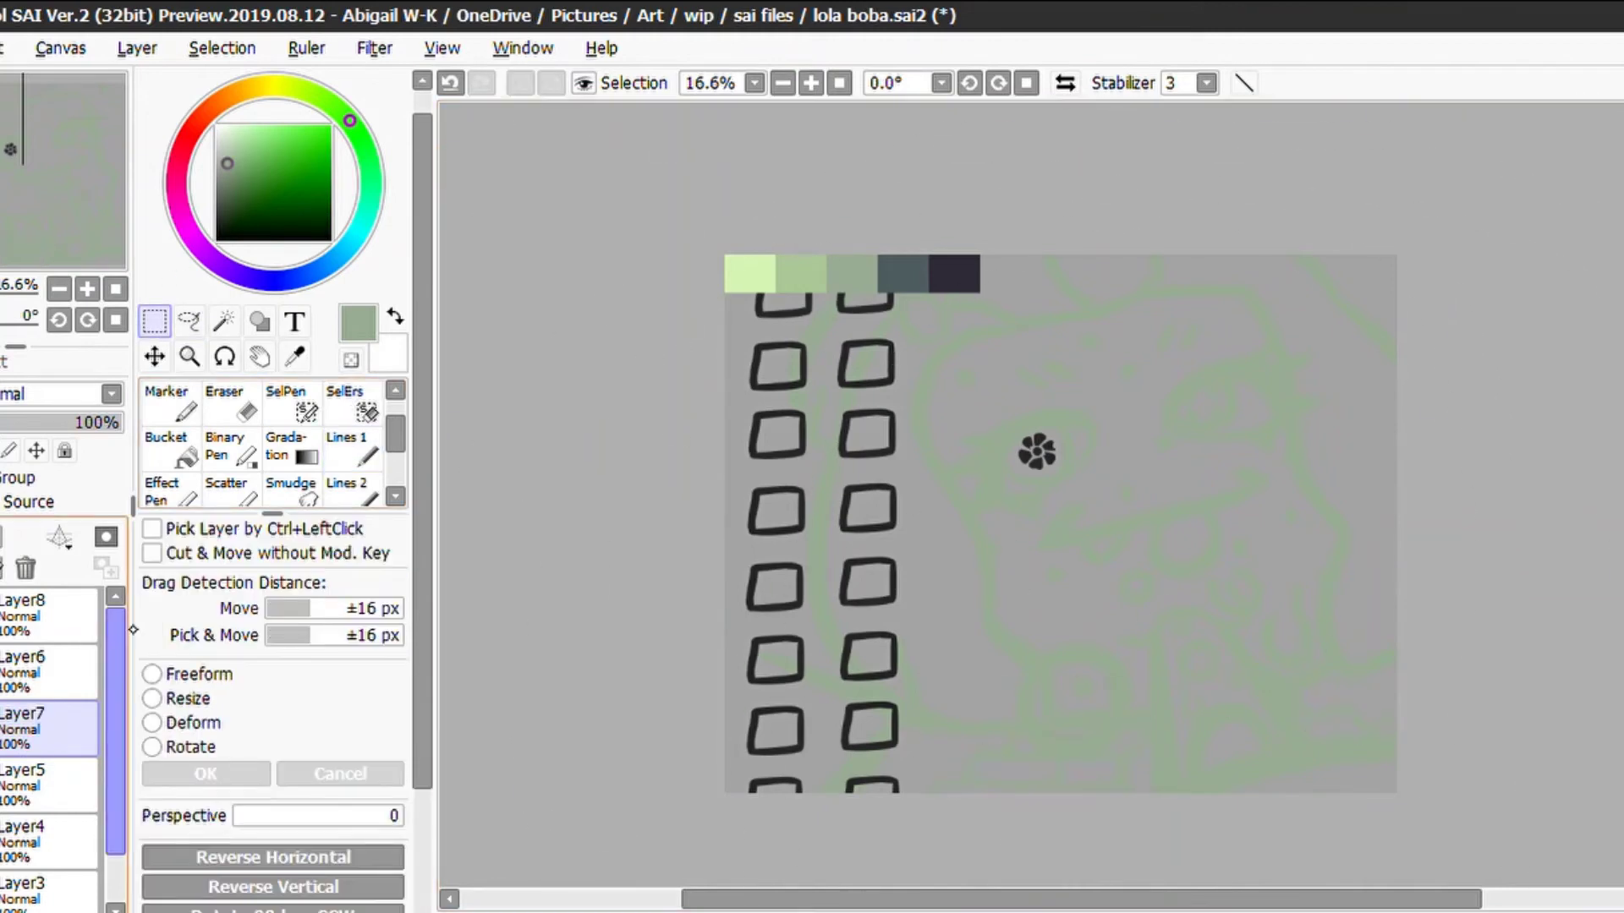
Fill a new layer beneath the line art with the dark slate palette colour
{"action": "key", "text": "ctrl+v"}
{"action": "left_click", "coordinate": [295, 356]}
{"action": "left_click", "coordinate": [903, 273]}
{"action": "left_click", "coordinate": [1037, 452]}
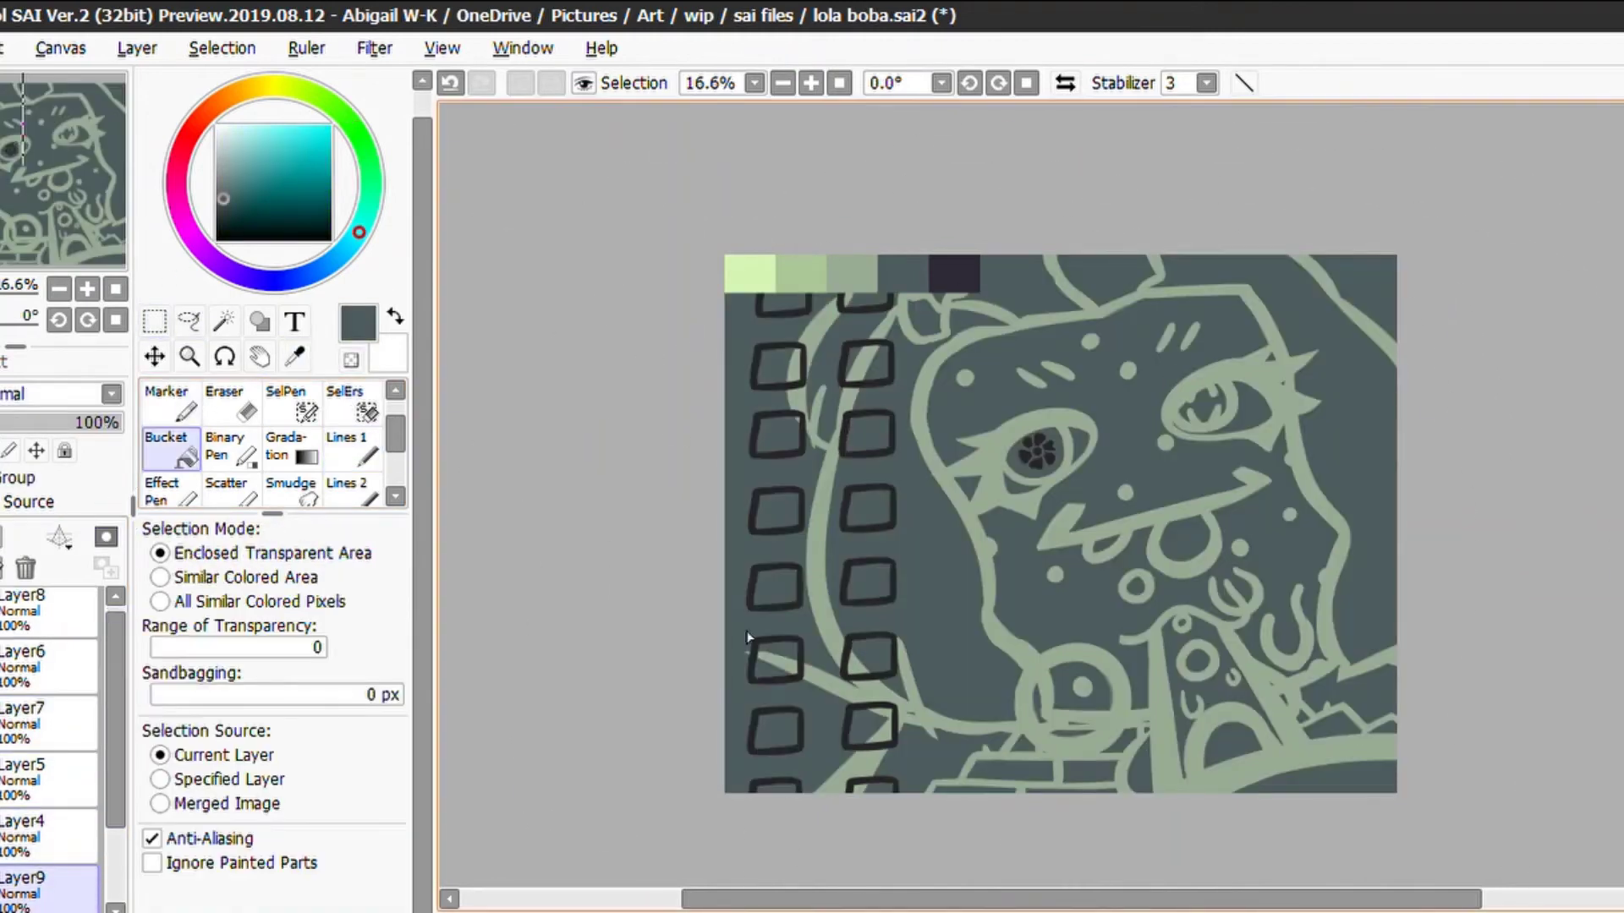
Recolour the flower-shaped pupil on Layer7 in the dark purple palette colour
{"action": "left_click", "coordinate": [25, 723]}
{"action": "left_click", "coordinate": [188, 321]}
{"action": "left_click_drag", "start_coordinate": [1019, 433], "coordinate": [1021, 436]}
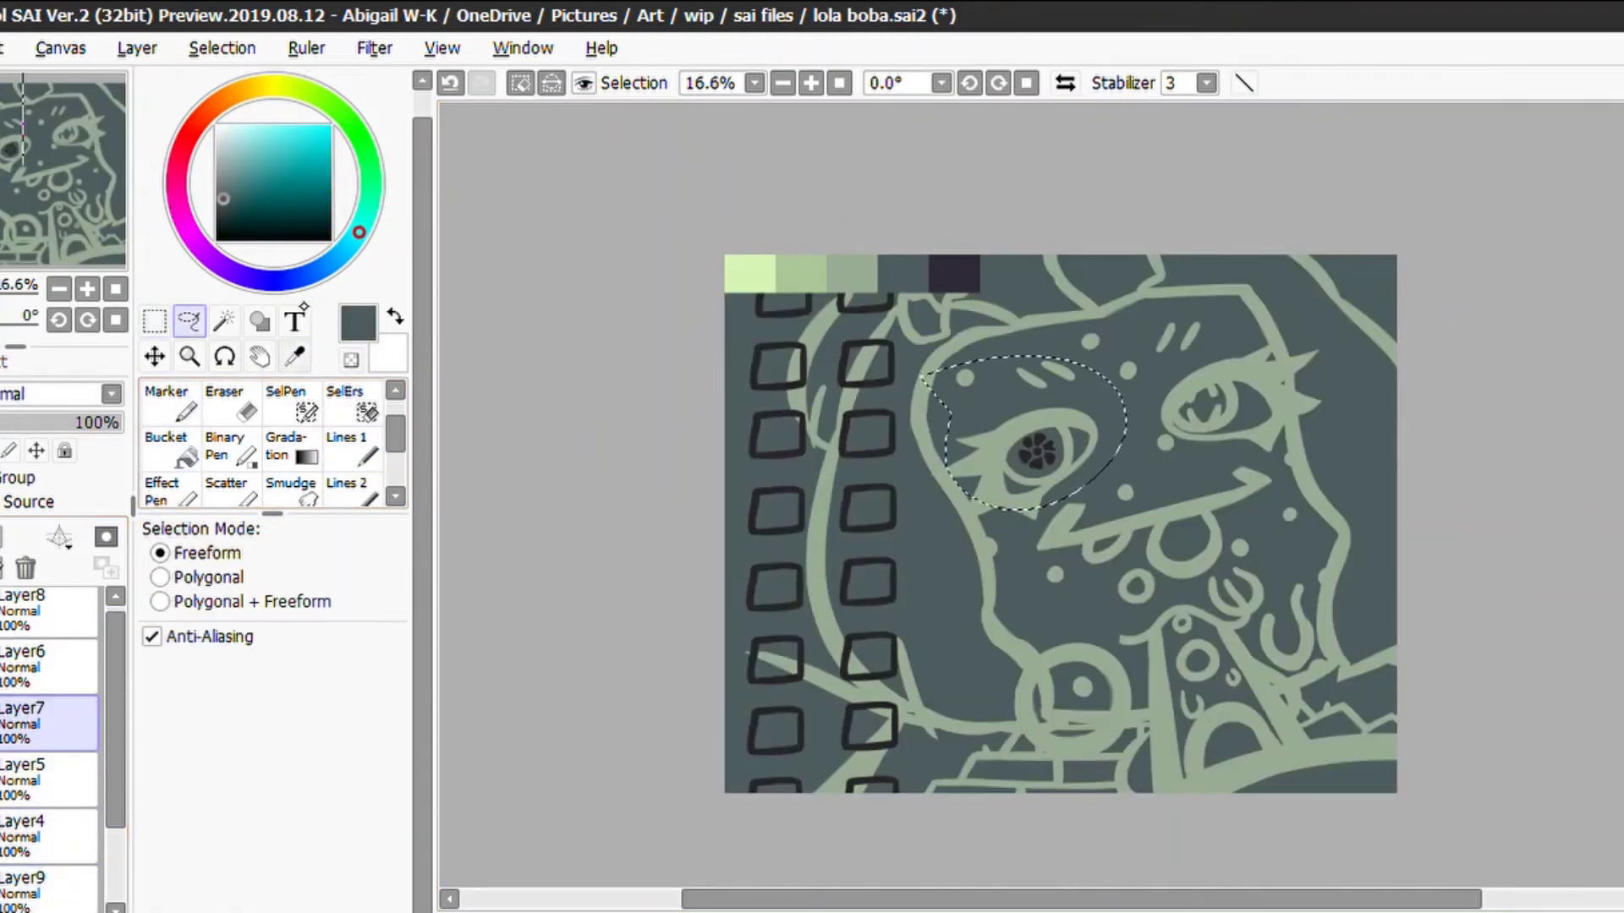
{"action": "left_click", "coordinate": [295, 356]}
{"action": "key", "text": "ctrl+t"}
{"action": "key", "text": "Return"}
{"action": "left_click", "coordinate": [954, 274]}
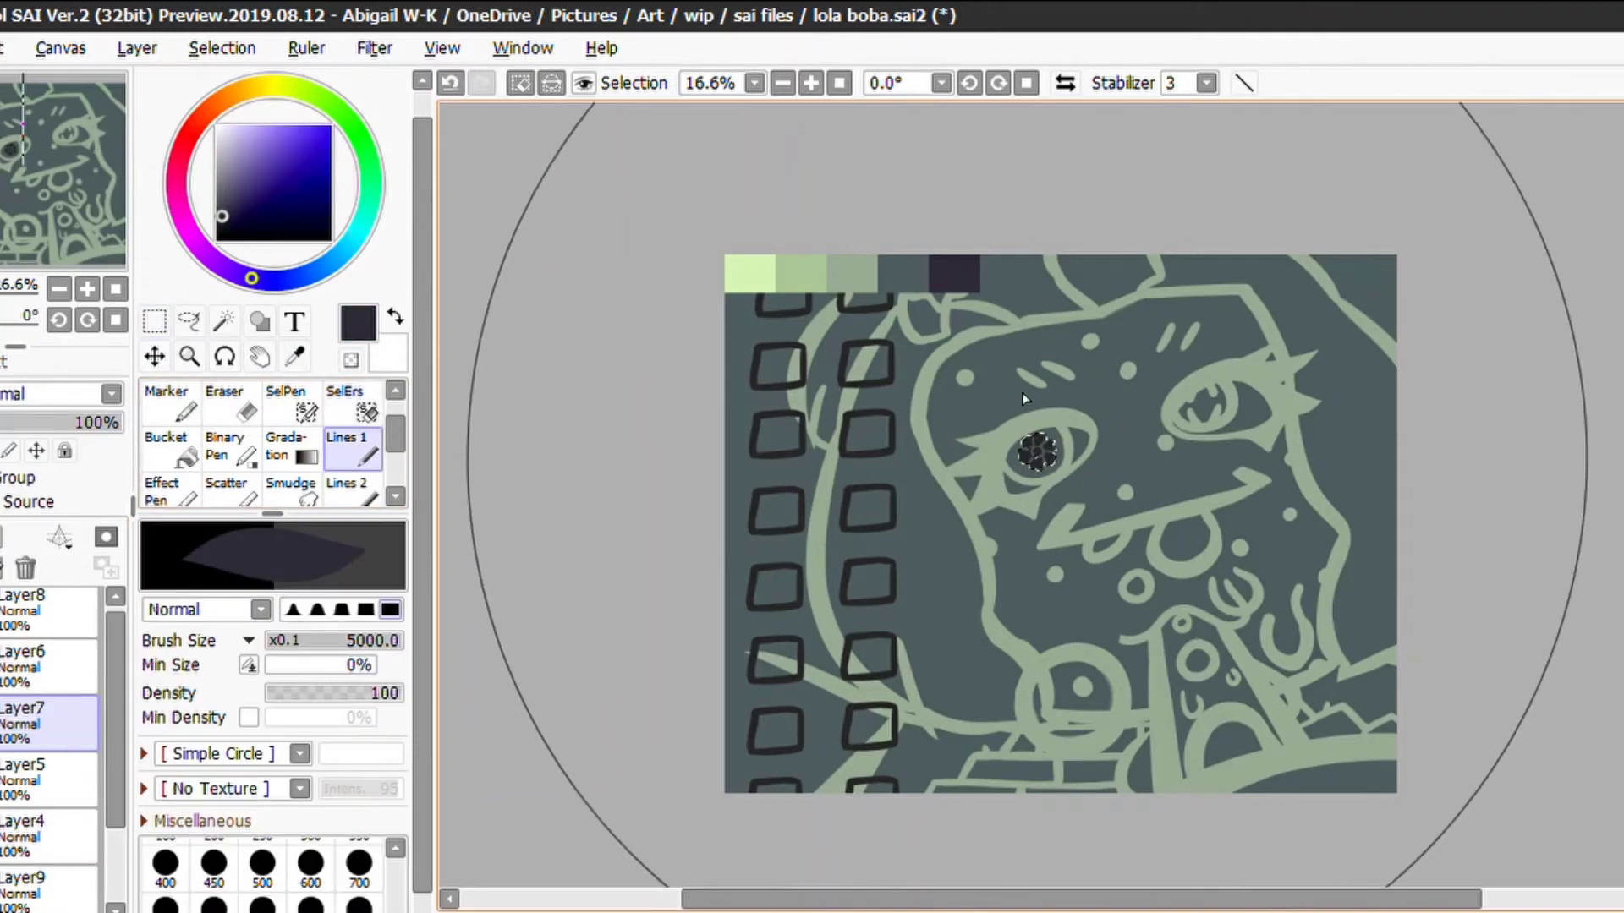
{"action": "left_click", "coordinate": [1037, 452]}
{"action": "key", "text": "ctrl+t"}
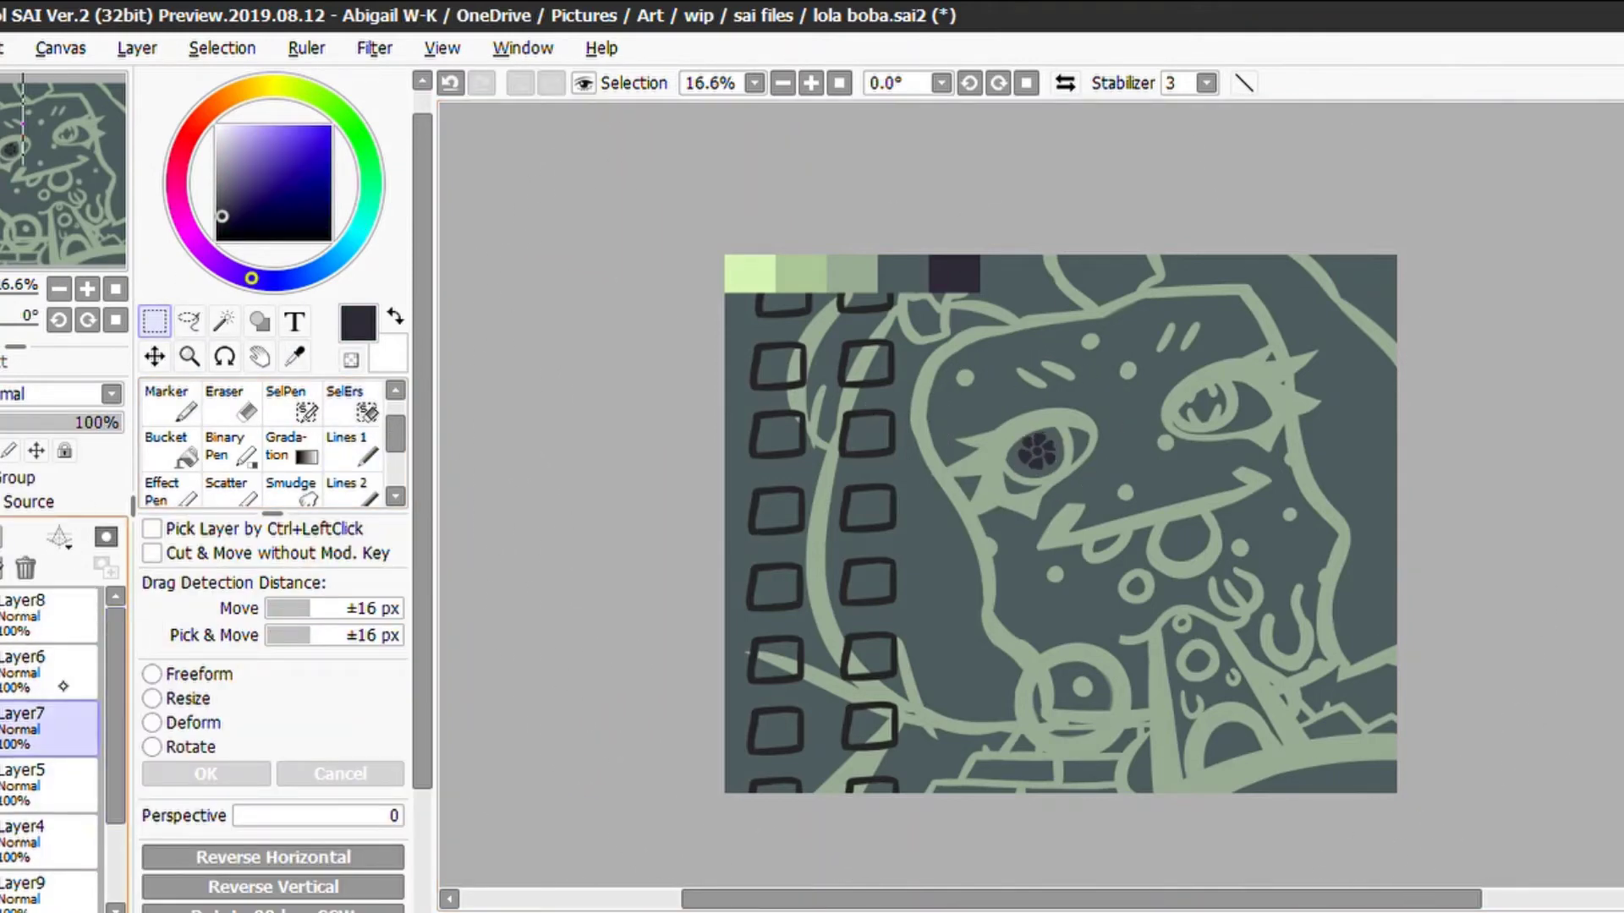
{"action": "key", "text": "Return"}
Pick the pale green palette colour and add a new layer named "skin" directly below Layer5
{"action": "left_click", "coordinate": [749, 273]}
{"action": "left_click", "coordinate": [24, 759]}
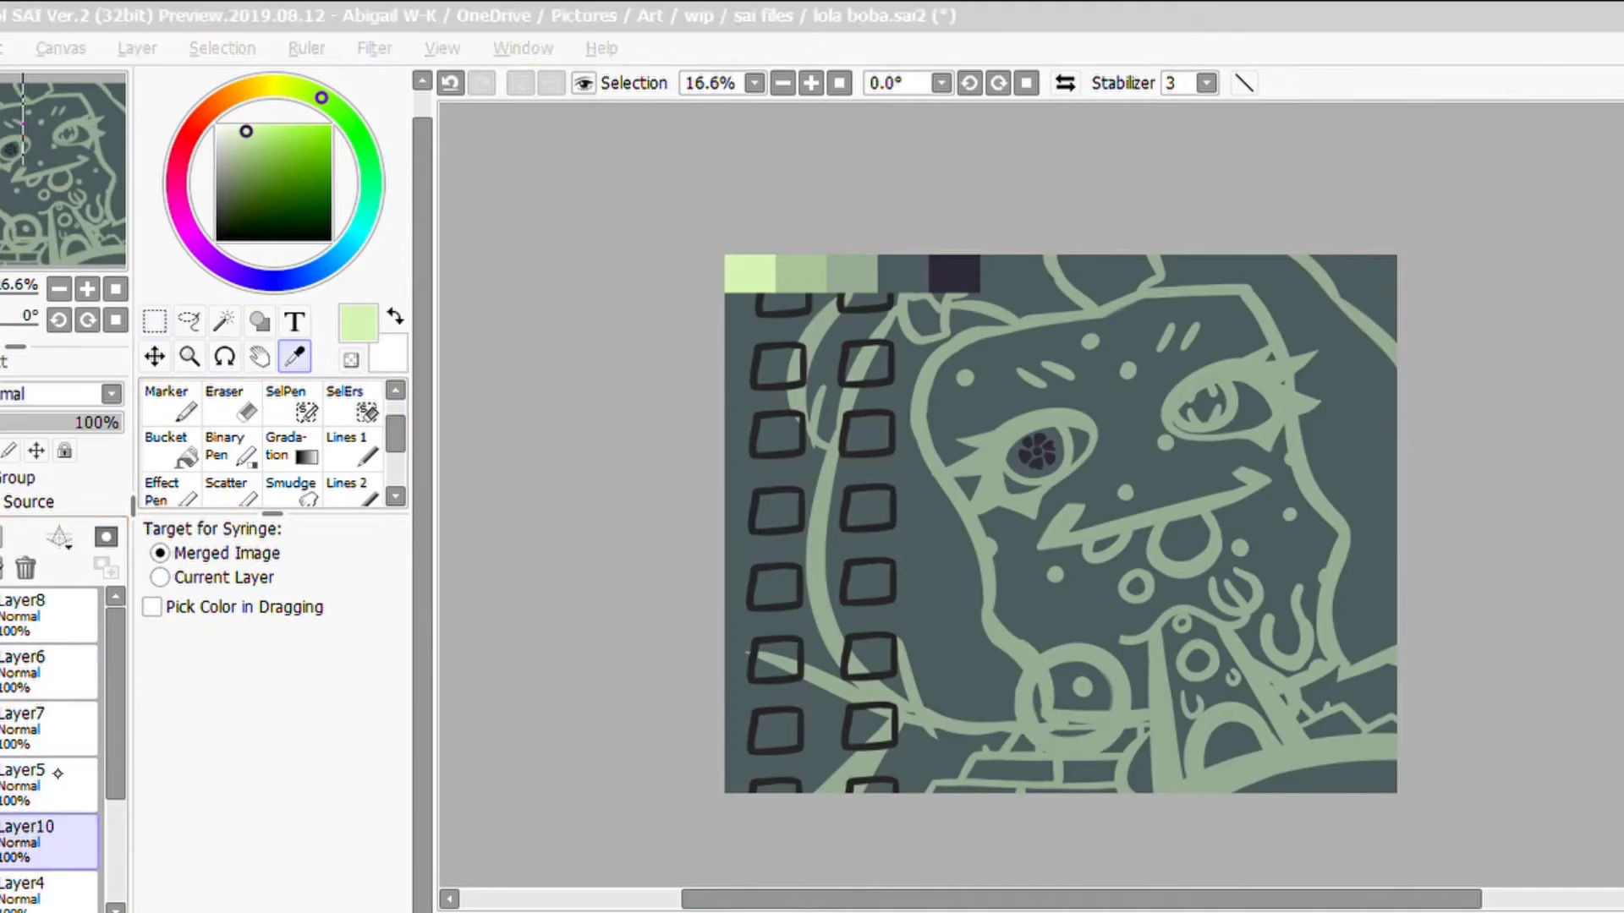
{"action": "double_click", "coordinate": [24, 826]}
{"action": "type", "text": "skin"}
{"action": "key", "text": "Return"}
{"action": "scroll", "coordinate": [885, 514], "scroll_direction": "up", "scroll_amount": 1}
Outline the face in pale green on the skin layer and fill its interior with the Bucket
{"action": "left_click", "coordinate": [347, 448]}
{"action": "key", "text": "bracketleft"}
{"action": "key", "text": "bracketleft"}
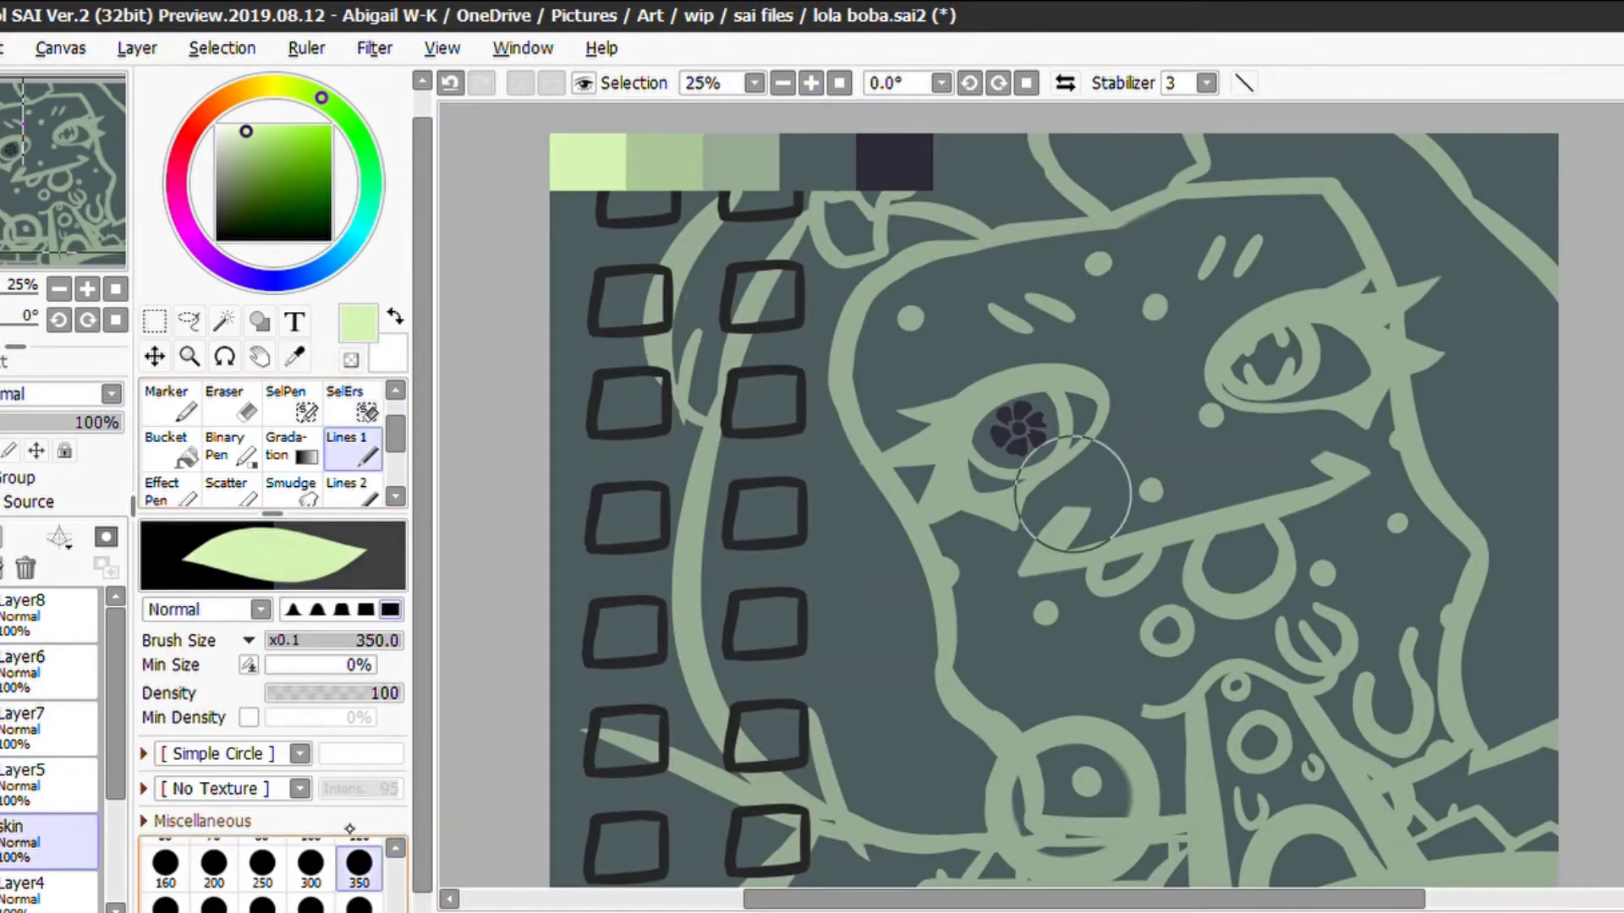
{"action": "key", "text": "ctrl+z"}
{"action": "mouse_move", "coordinate": [1287, 157]}
{"action": "left_mouse_down"}
{"action": "mouse_move", "coordinate": [966, 194]}
{"action": "mouse_move", "coordinate": [939, 531]}
{"action": "mouse_move", "coordinate": [1048, 708]}
{"action": "mouse_move", "coordinate": [1340, 617]}
{"action": "mouse_move", "coordinate": [1425, 677]}
{"action": "mouse_move", "coordinate": [1336, 172]}
{"action": "left_mouse_up"}
{"action": "key", "text": "ctrl+z"}
{"action": "mouse_move", "coordinate": [1341, 233]}
{"action": "left_mouse_down"}
{"action": "mouse_move", "coordinate": [1359, 409]}
{"action": "mouse_move", "coordinate": [1432, 616]}
{"action": "mouse_move", "coordinate": [1442, 744]}
{"action": "left_mouse_up"}
{"action": "left_click", "coordinate": [166, 449]}
{"action": "left_click", "coordinate": [1184, 508]}
{"action": "key", "text": "b"}
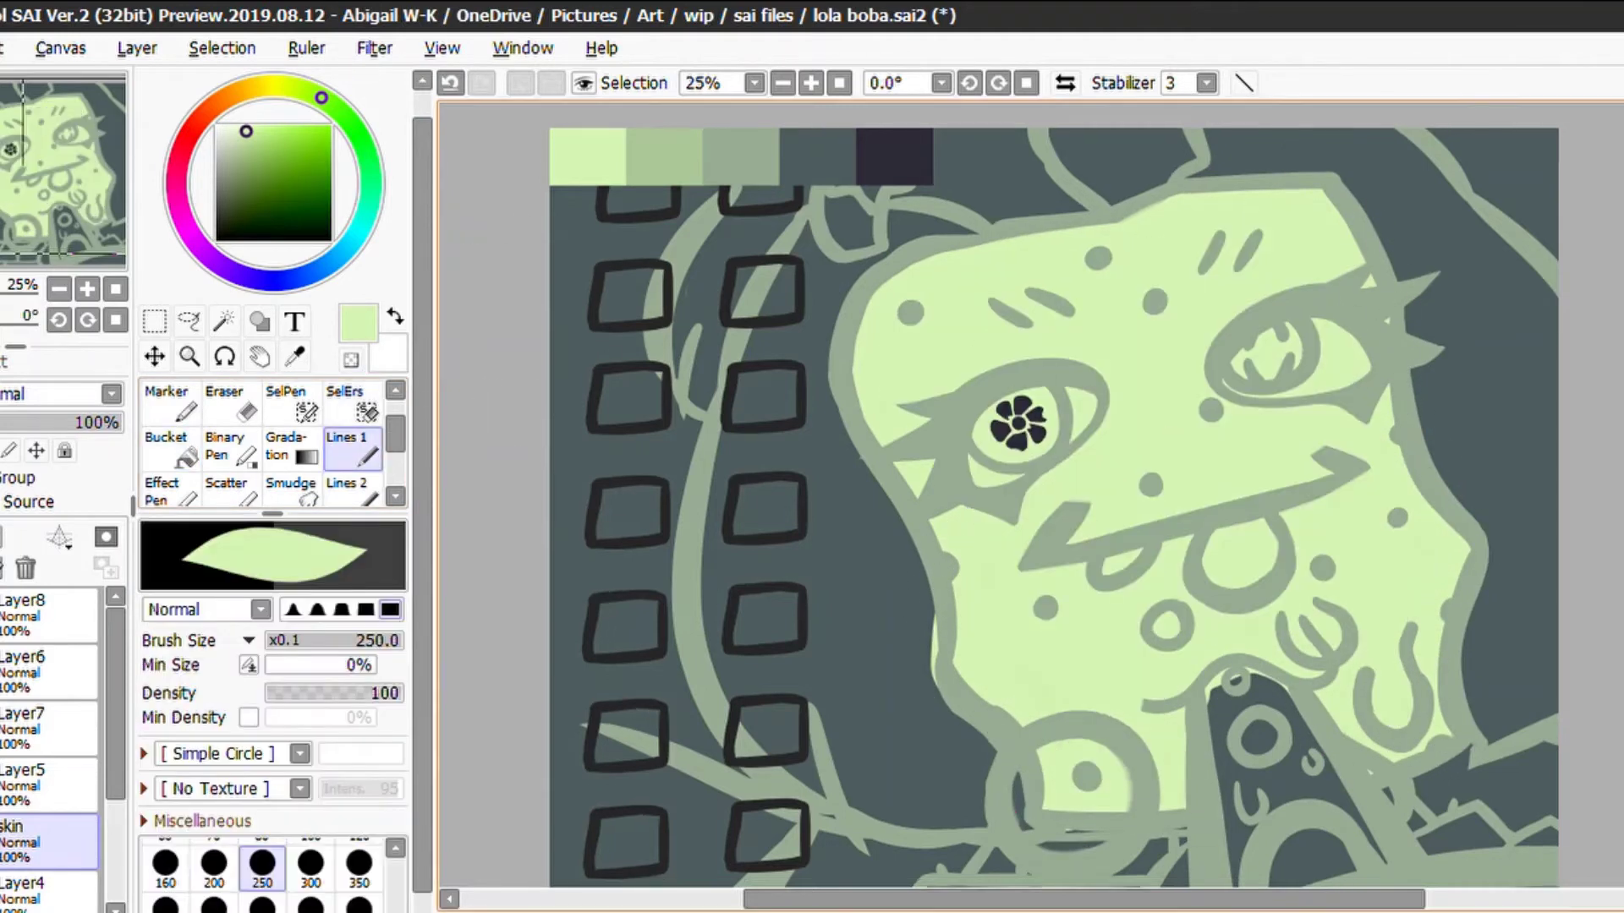
Paint and fill the shoulder areas on both sides of the neck in pale green on the skin layer
{"action": "scroll", "coordinate": [930, 507], "scroll_direction": "down", "scroll_amount": 3}
{"action": "left_click_drag", "start_coordinate": [765, 719], "coordinate": [871, 647]}
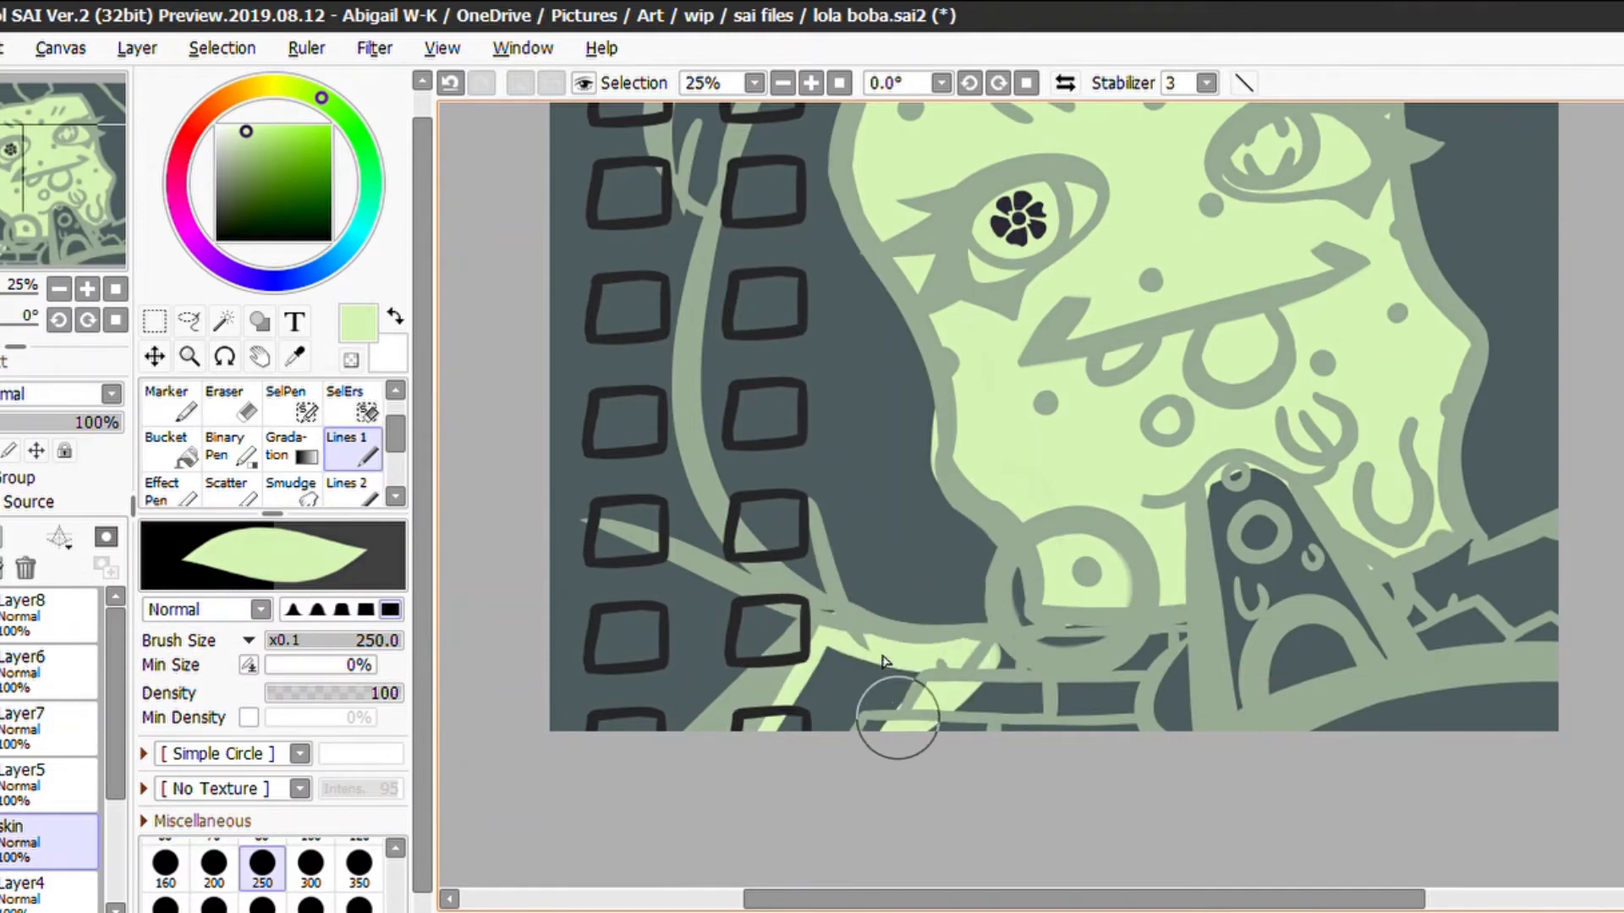
{"action": "key", "text": "g"}
{"action": "key", "text": "e"}
{"action": "key", "text": "b"}
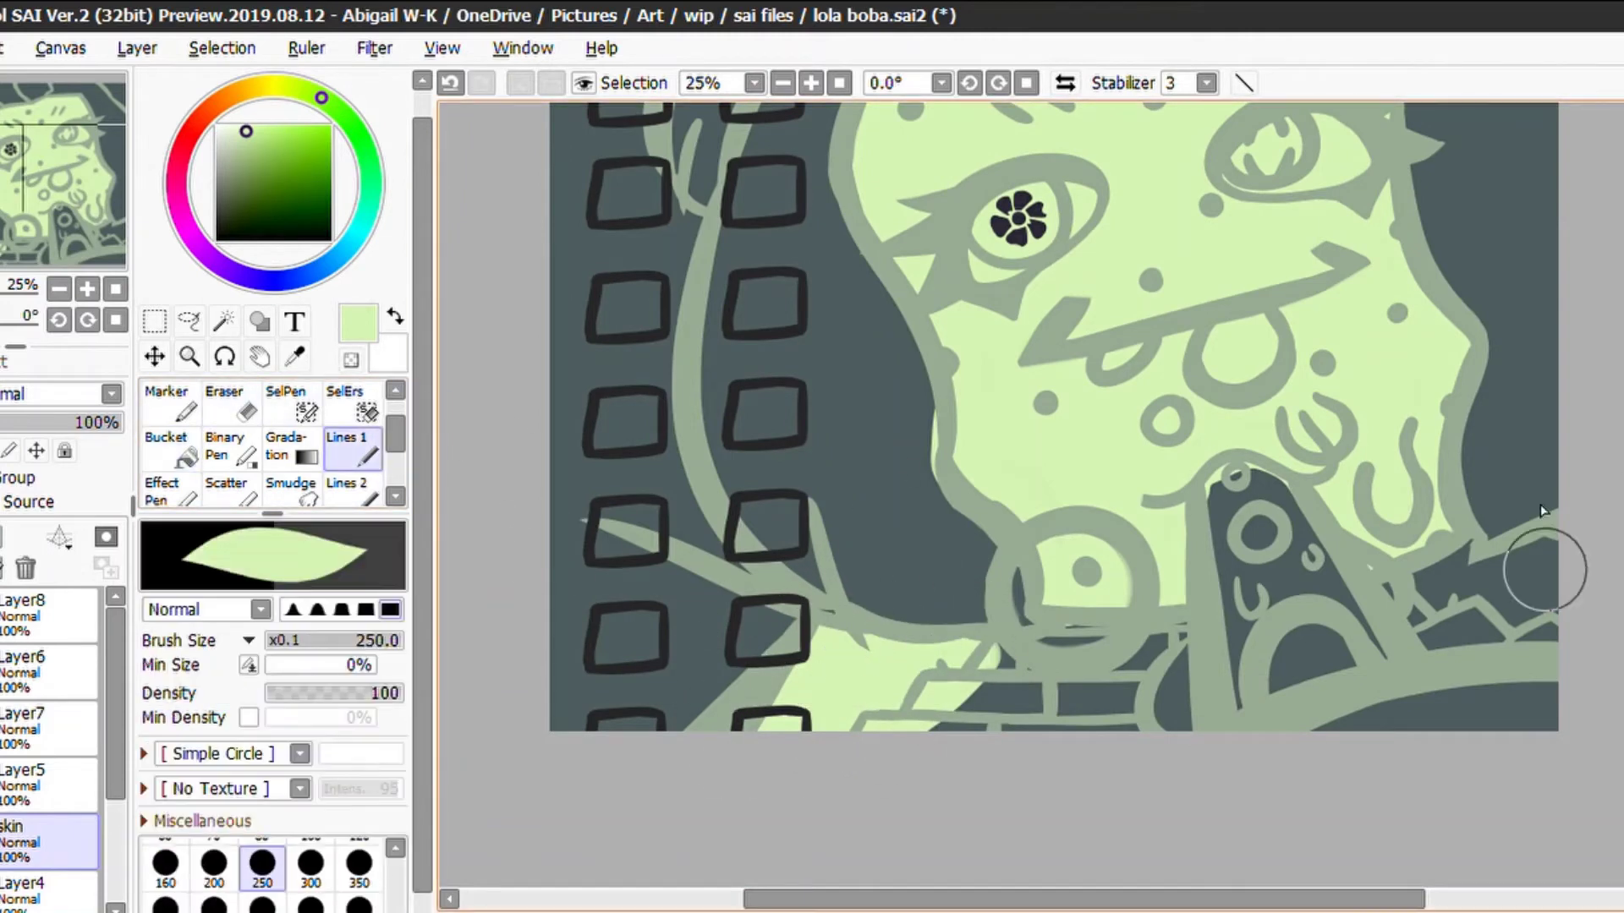
{"action": "mouse_move", "coordinate": [1540, 566]}
{"action": "left_mouse_down"}
{"action": "mouse_move", "coordinate": [1470, 551]}
{"action": "mouse_move", "coordinate": [1498, 555]}
{"action": "mouse_move", "coordinate": [1414, 578]}
{"action": "mouse_move", "coordinate": [1523, 609]}
{"action": "left_mouse_up"}
{"action": "key", "text": "g"}
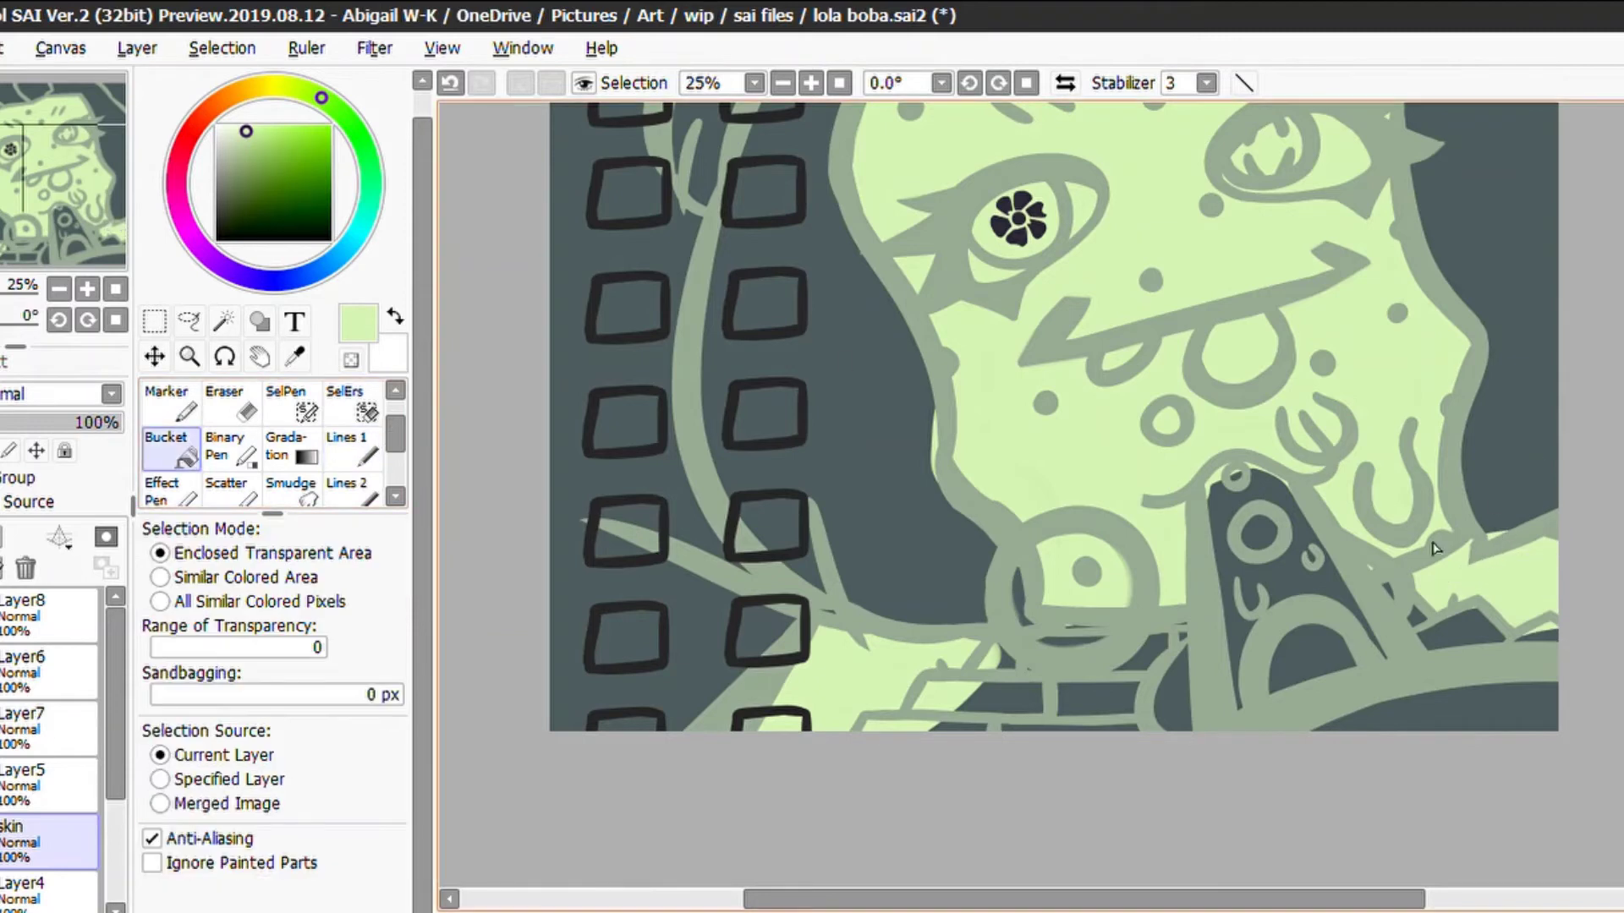
Pick the grey-green line colour and touch up the ring below the face on Layer5
{"action": "left_click", "coordinate": [1051, 272], "text": "alt"}
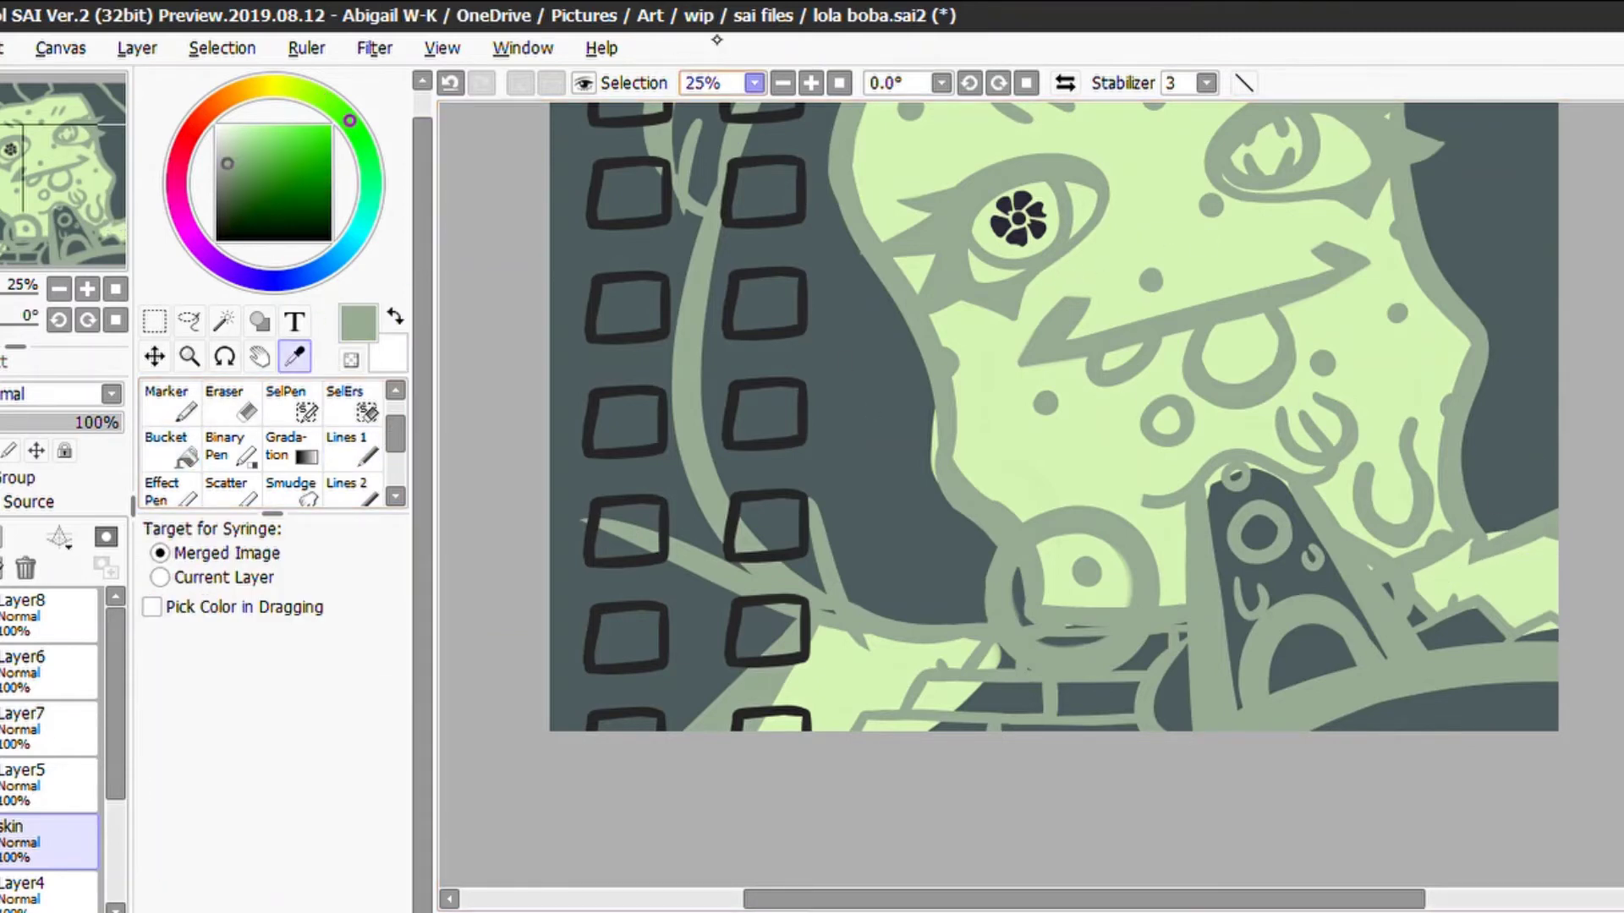
{"action": "scroll", "coordinate": [1555, 352], "scroll_direction": "up", "scroll_amount": 1}
{"action": "key", "text": "e"}
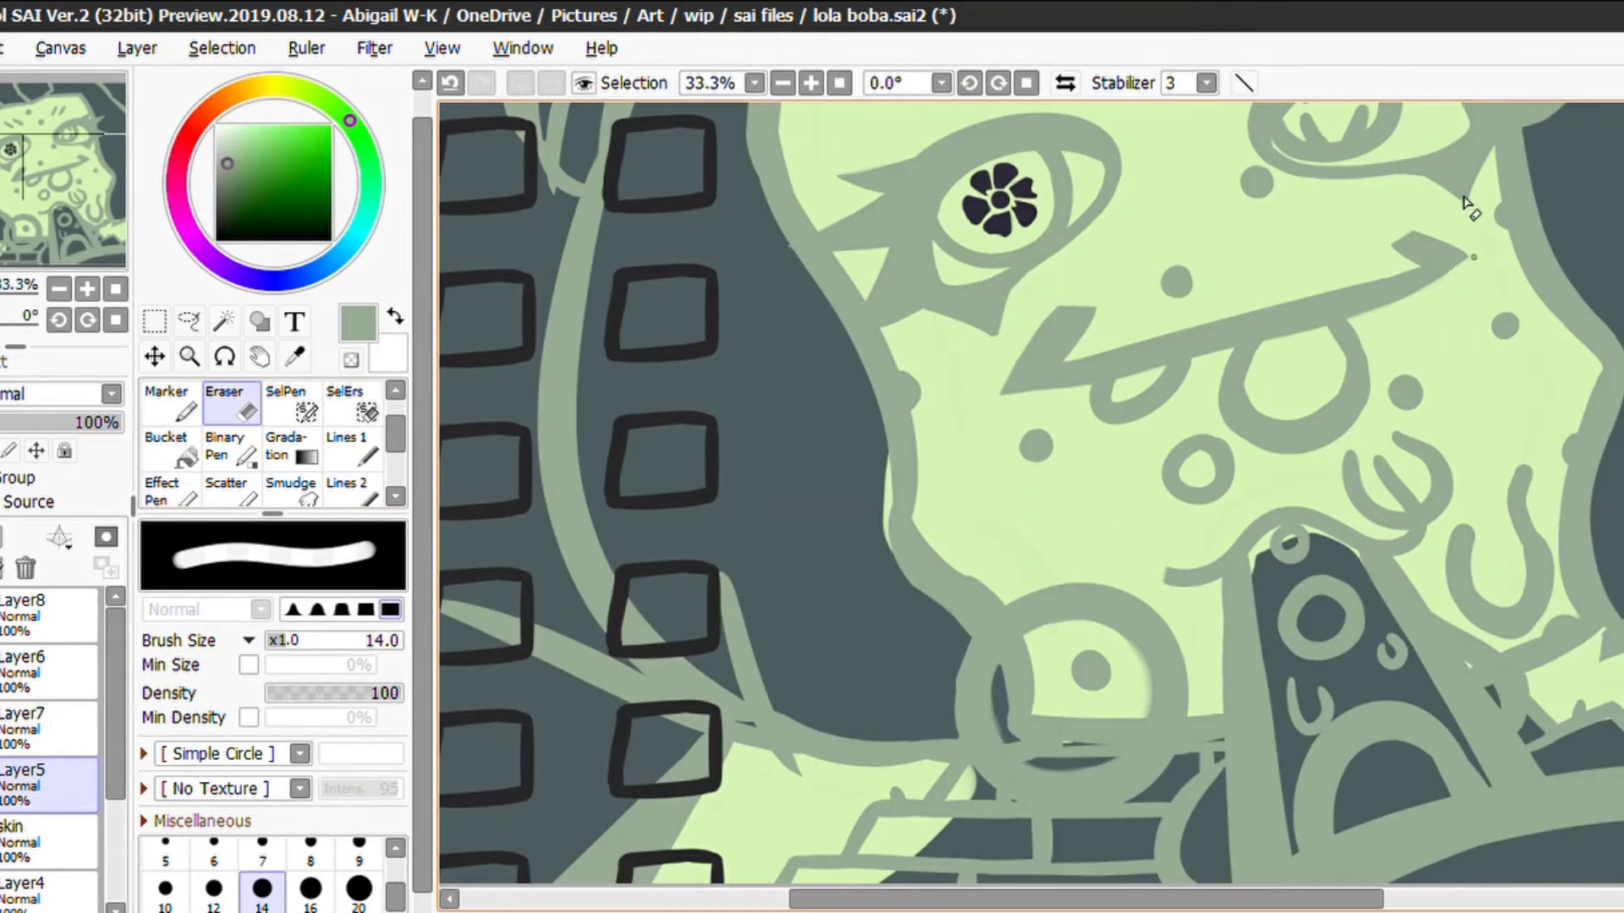
{"action": "key", "text": "bracketright"}
{"action": "key", "text": "bracketright"}
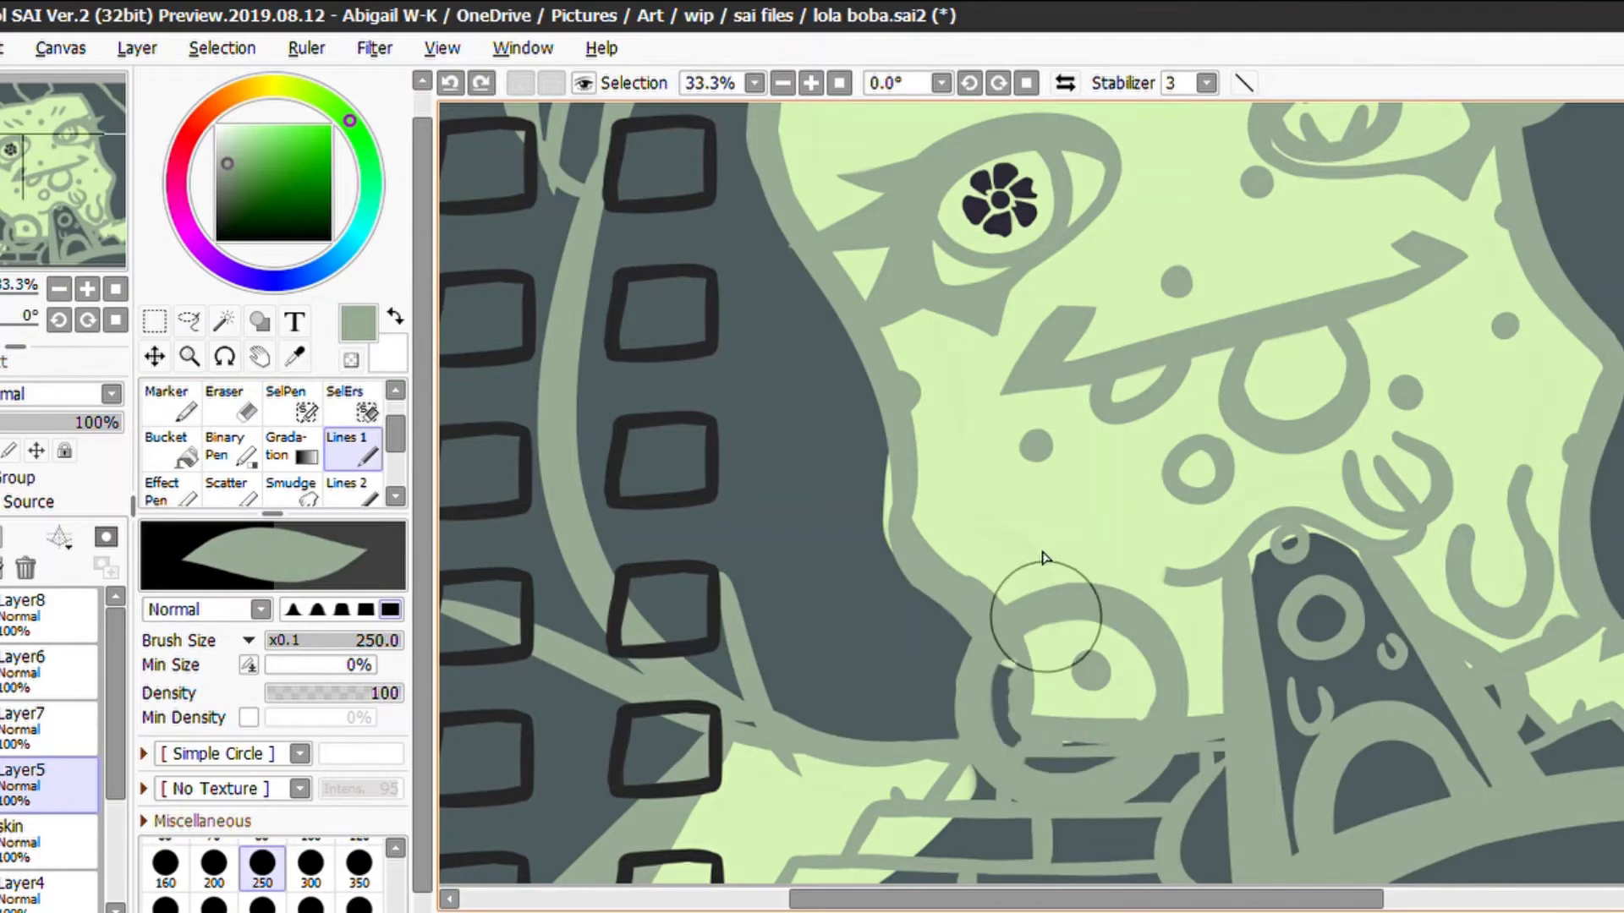
{"action": "key", "text": "ctrl+z"}
{"action": "key", "text": "ctrl+y"}
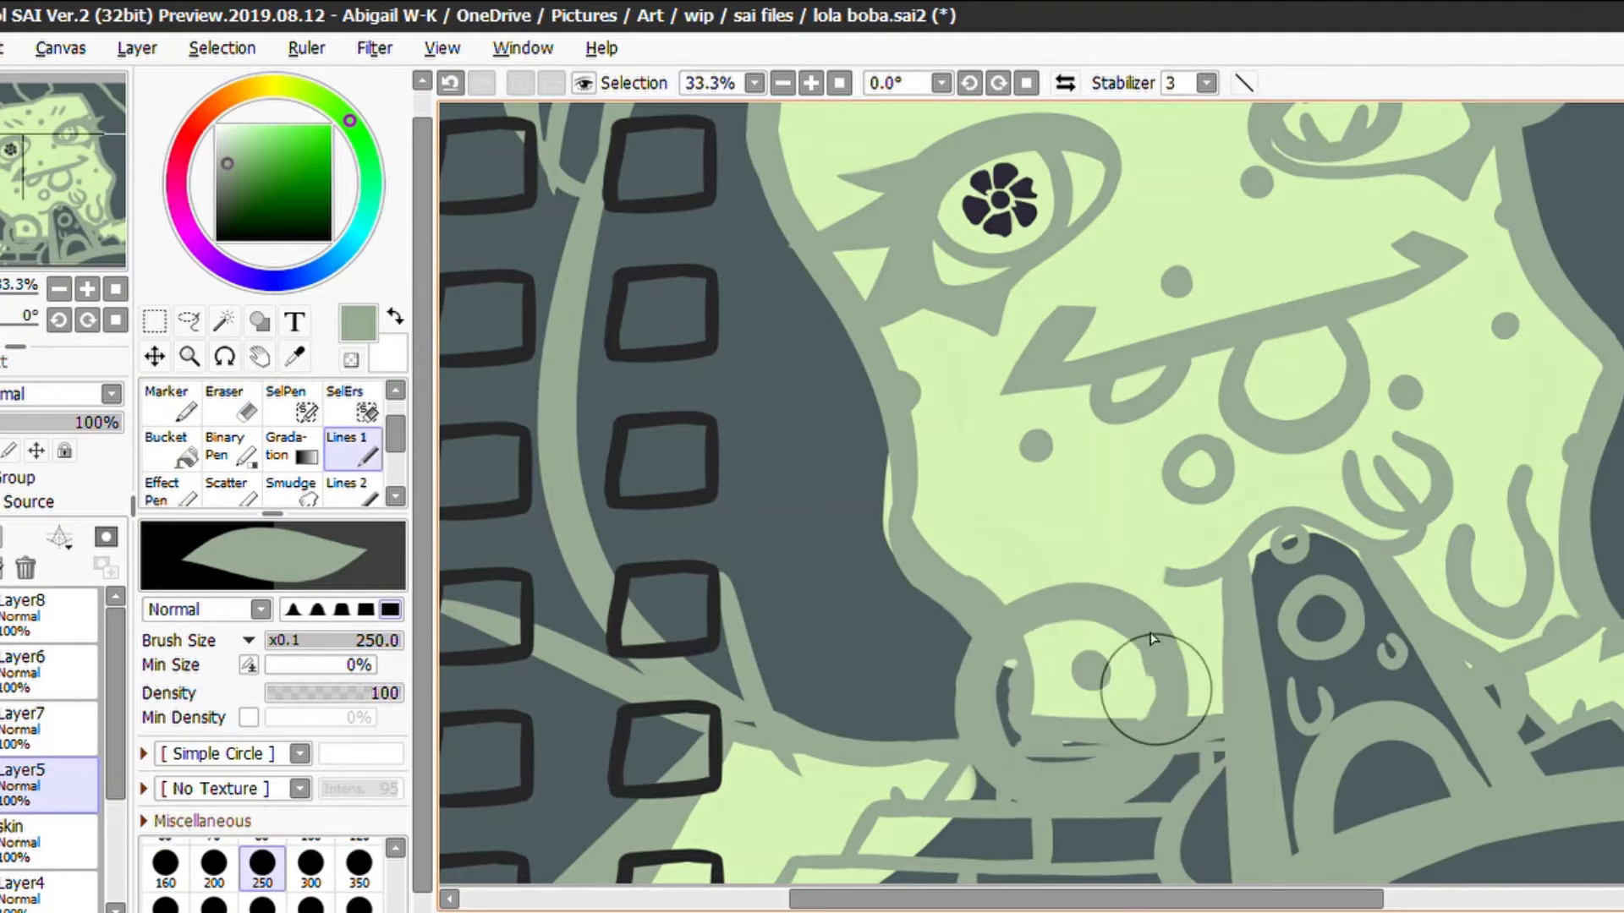
Add a new layer named "hair" above the skin layer and pick the dark purple palette colour
{"action": "scroll", "coordinate": [717, 227], "scroll_direction": "down", "scroll_amount": 2}
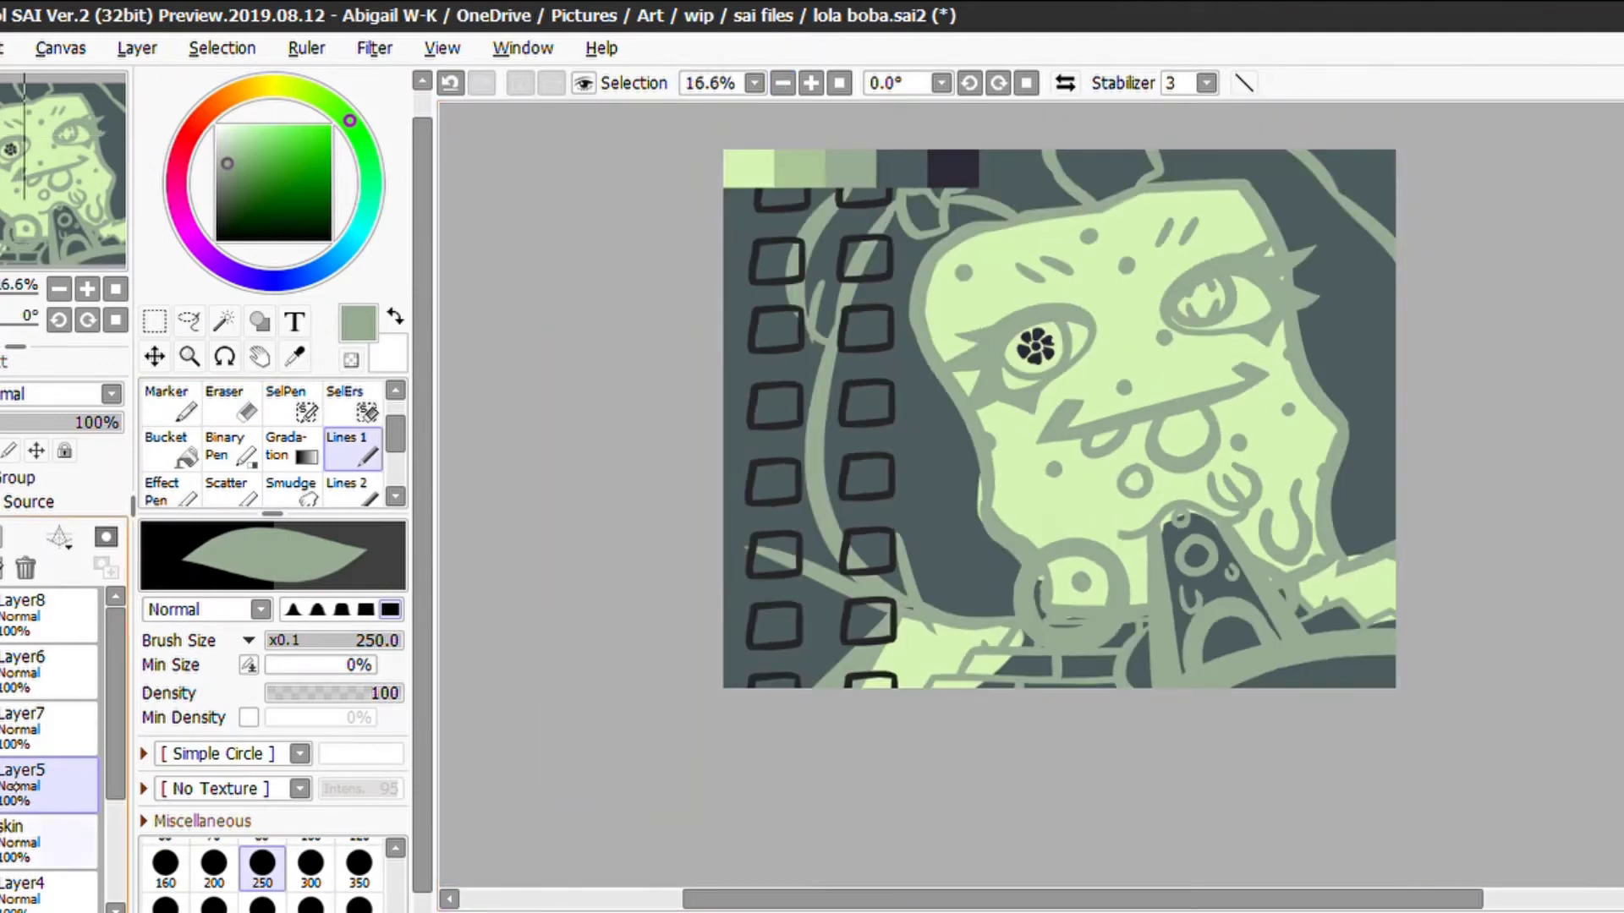
{"action": "key", "text": "alt"}
{"action": "left_click", "coordinate": [953, 168]}
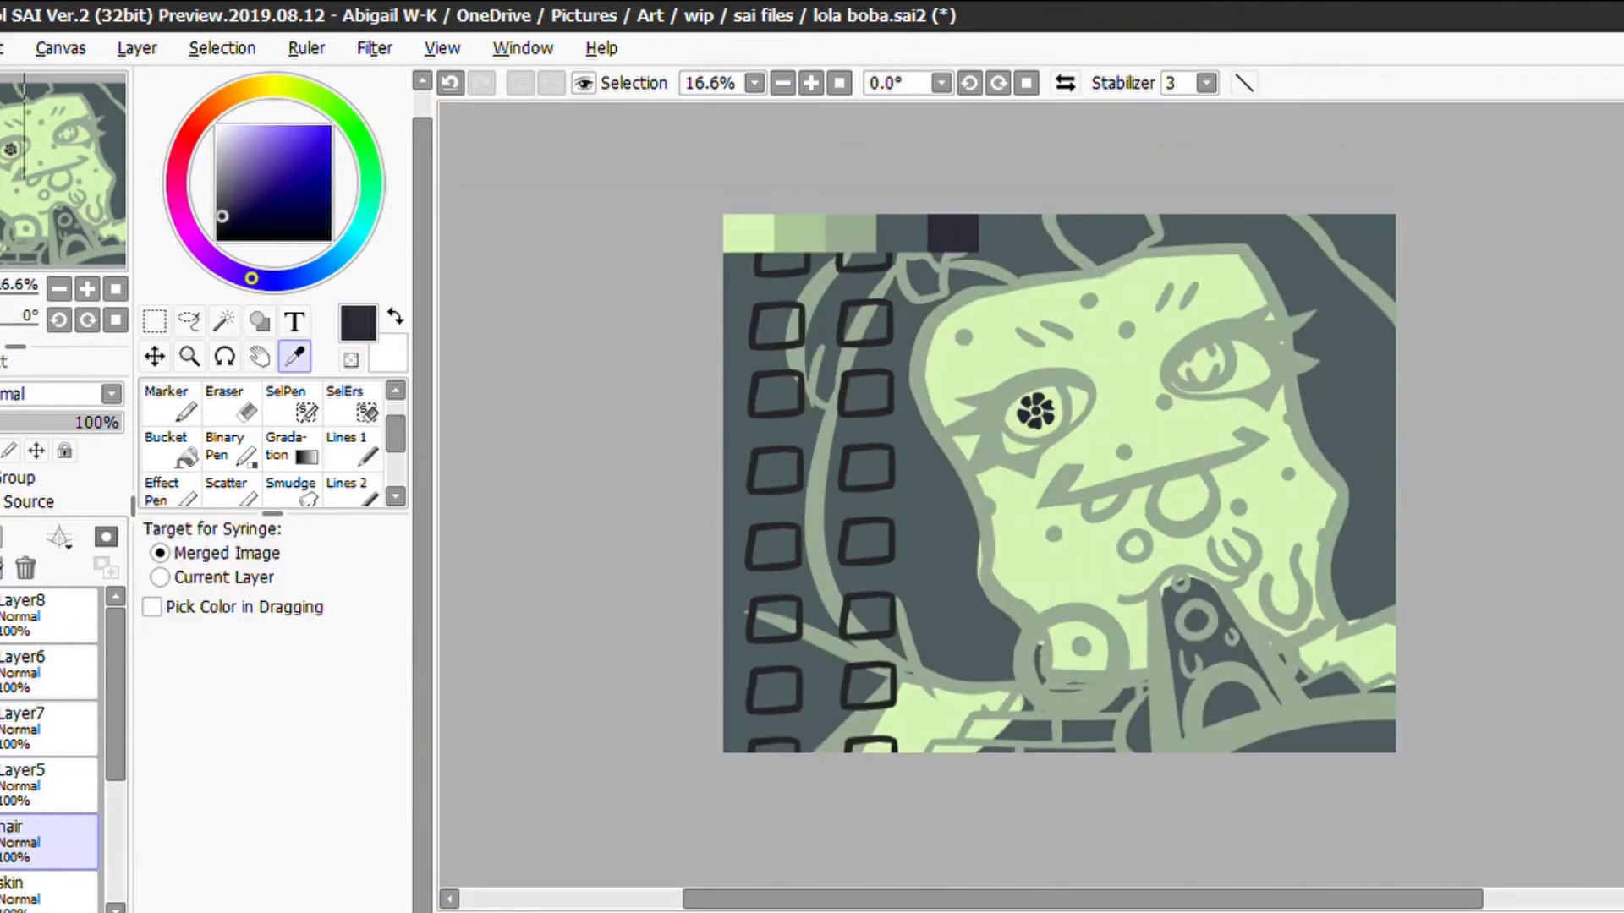
Outline the hair around the head in dark purple at brush size 250, moving the hair layer below skin
{"action": "scroll", "coordinate": [1139, 136], "scroll_direction": "up", "scroll_amount": 1}
{"action": "left_click_drag", "start_coordinate": [1139, 135], "coordinate": [1376, 154]}
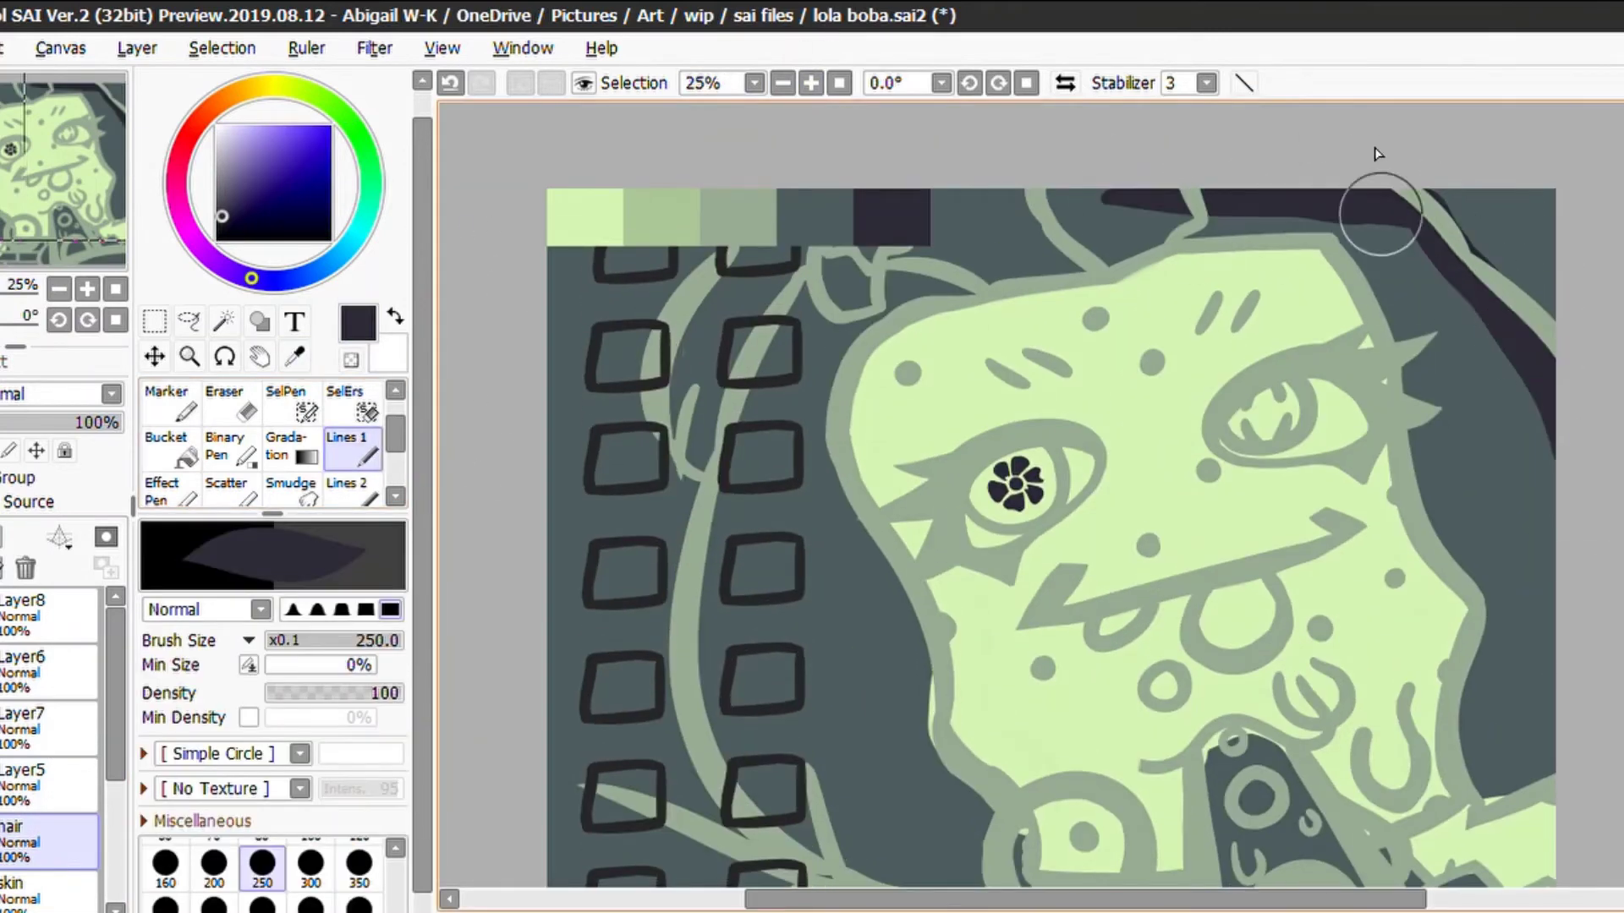
{"action": "left_click_drag", "start_coordinate": [48, 837], "coordinate": [48, 888]}
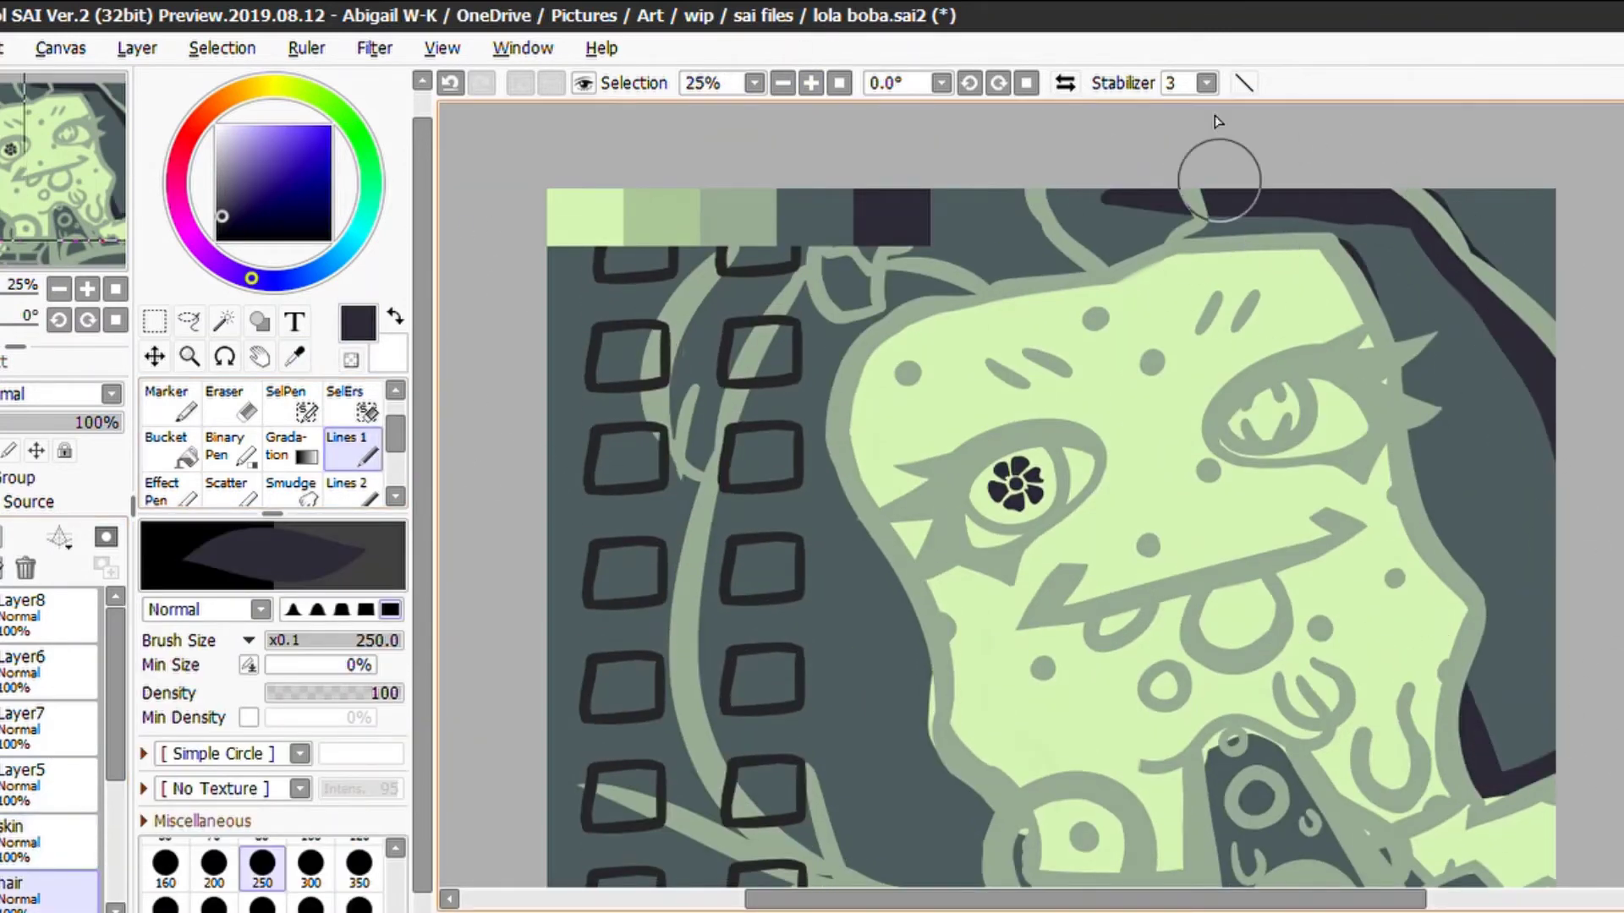
{"action": "left_click_drag", "start_coordinate": [1218, 170], "coordinate": [998, 211]}
{"action": "mouse_move", "coordinate": [896, 208]}
{"action": "left_mouse_down"}
{"action": "mouse_move", "coordinate": [752, 224]}
{"action": "mouse_move", "coordinate": [674, 396]}
{"action": "mouse_move", "coordinate": [690, 448]}
{"action": "left_mouse_up"}
{"action": "mouse_move", "coordinate": [691, 393]}
{"action": "left_mouse_down"}
{"action": "mouse_move", "coordinate": [761, 714]}
{"action": "mouse_move", "coordinate": [985, 825]}
{"action": "left_mouse_up"}
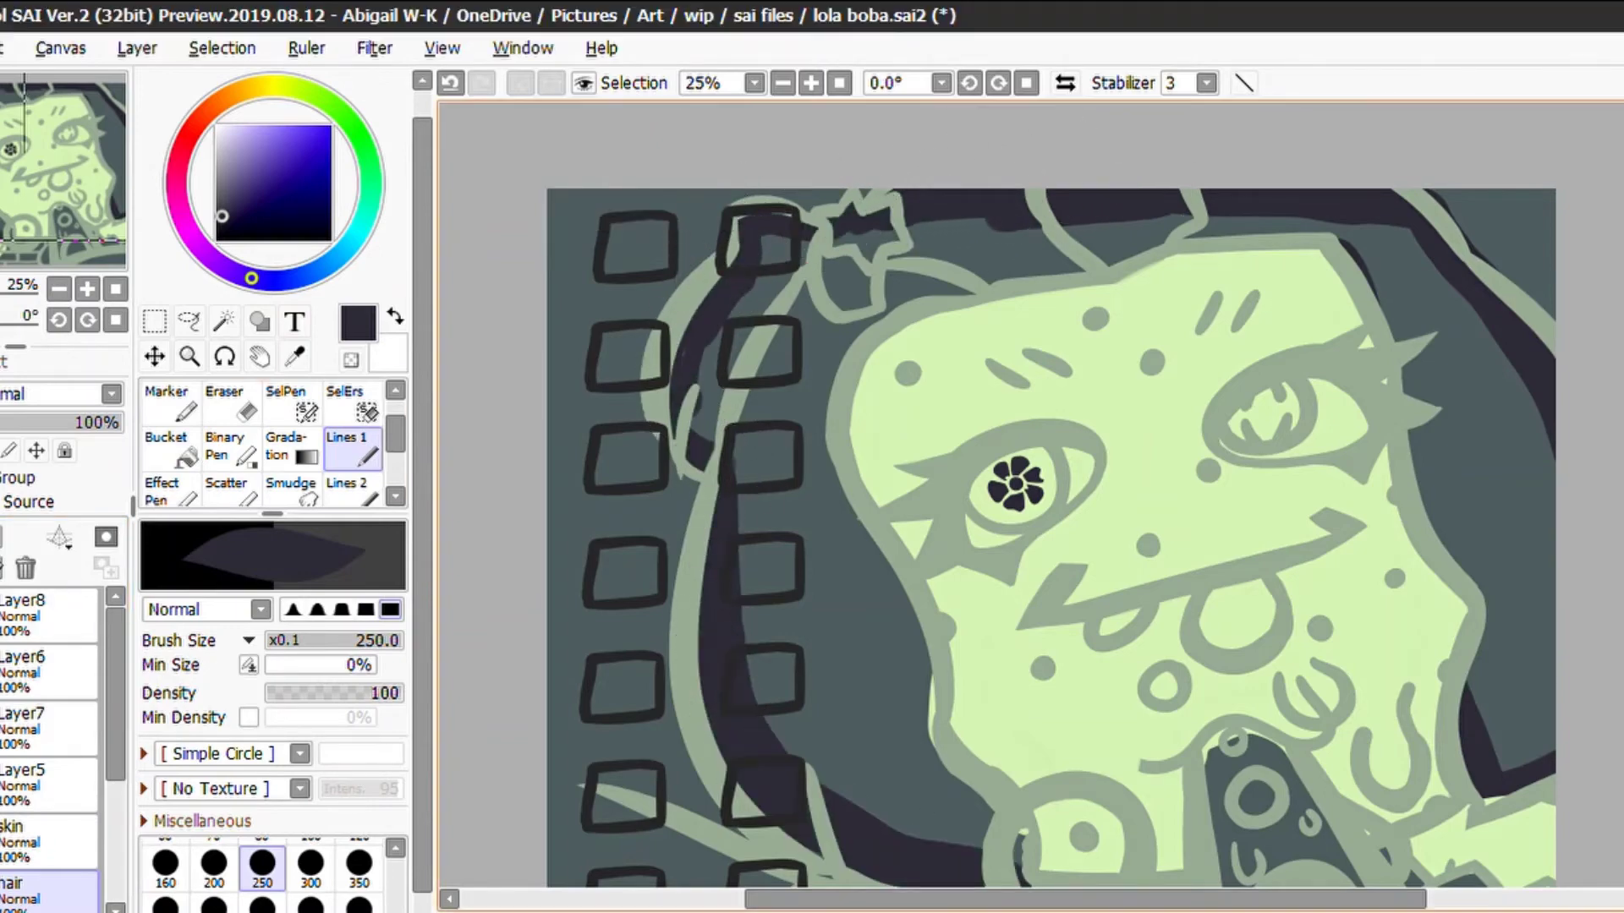
Close the hair outline beside the ring and fill the hair with dark purple
{"action": "scroll", "coordinate": [1032, 613], "scroll_direction": "down", "scroll_amount": 3}
{"action": "left_click_drag", "start_coordinate": [1019, 597], "coordinate": [1032, 613]}
{"action": "left_click", "coordinate": [165, 448]}
{"action": "left_click", "coordinate": [812, 381]}
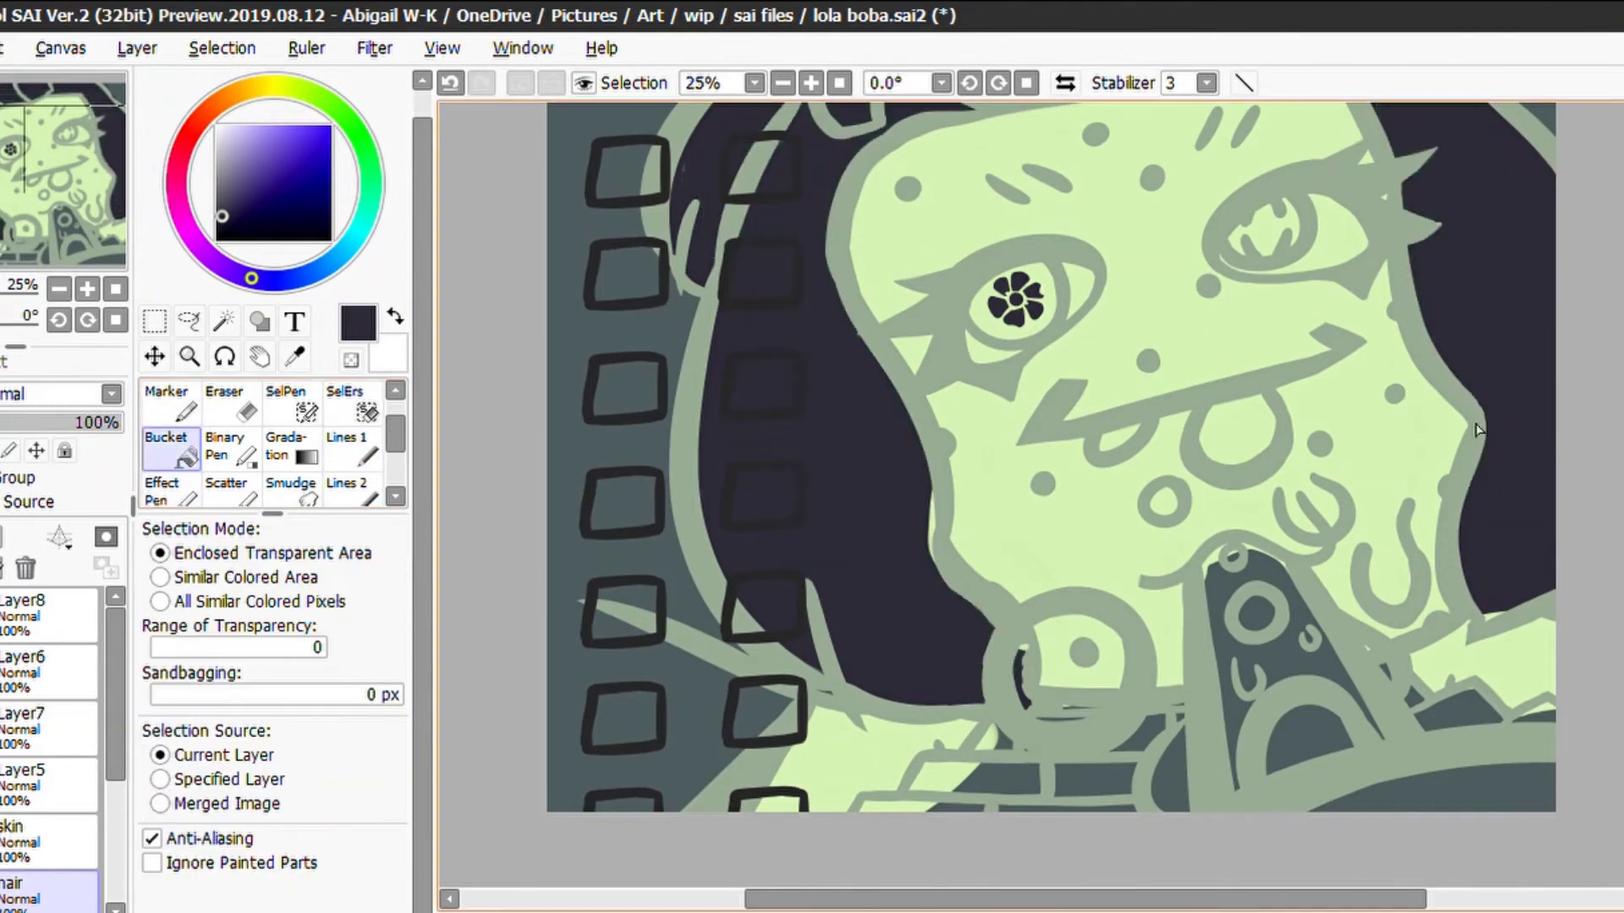
Clean up stray colour around the face and neck on the skin and hair layers with the Eraser at size 50
{"action": "left_click", "coordinate": [48, 837]}
{"action": "key", "text": "alt"}
{"action": "key", "text": "e"}
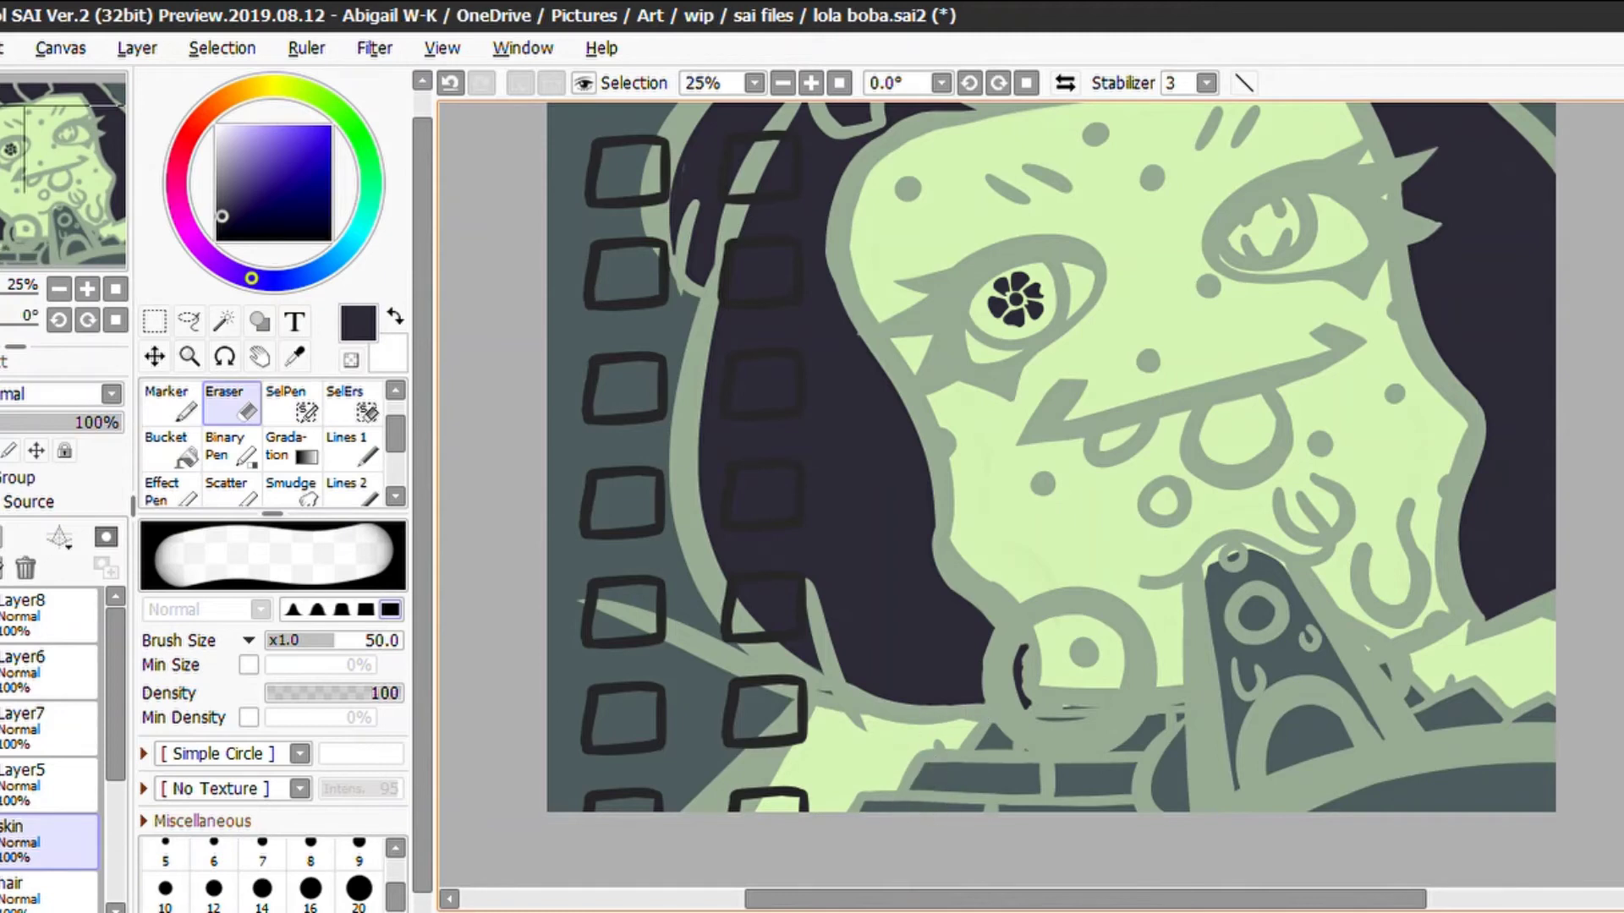
{"action": "scroll", "coordinate": [1049, 499], "scroll_direction": "up", "scroll_amount": 3}
{"action": "left_click", "coordinate": [34, 888]}
{"action": "scroll", "coordinate": [1425, 191], "scroll_direction": "up", "scroll_amount": 1}
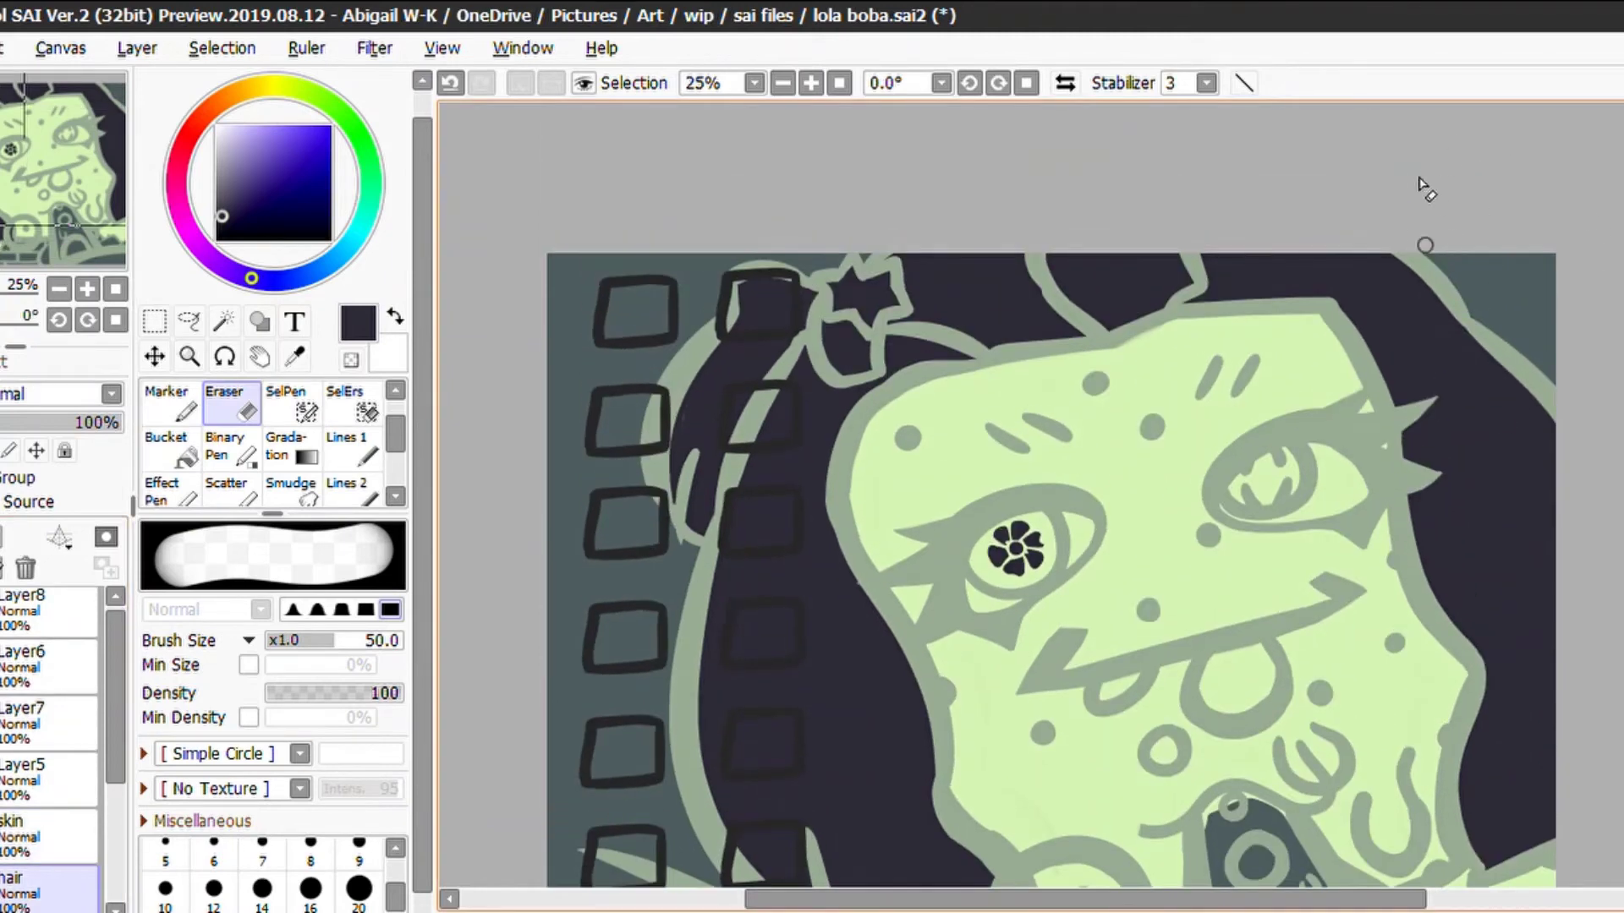
{"action": "left_click", "coordinate": [793, 338], "text": "ctrl"}
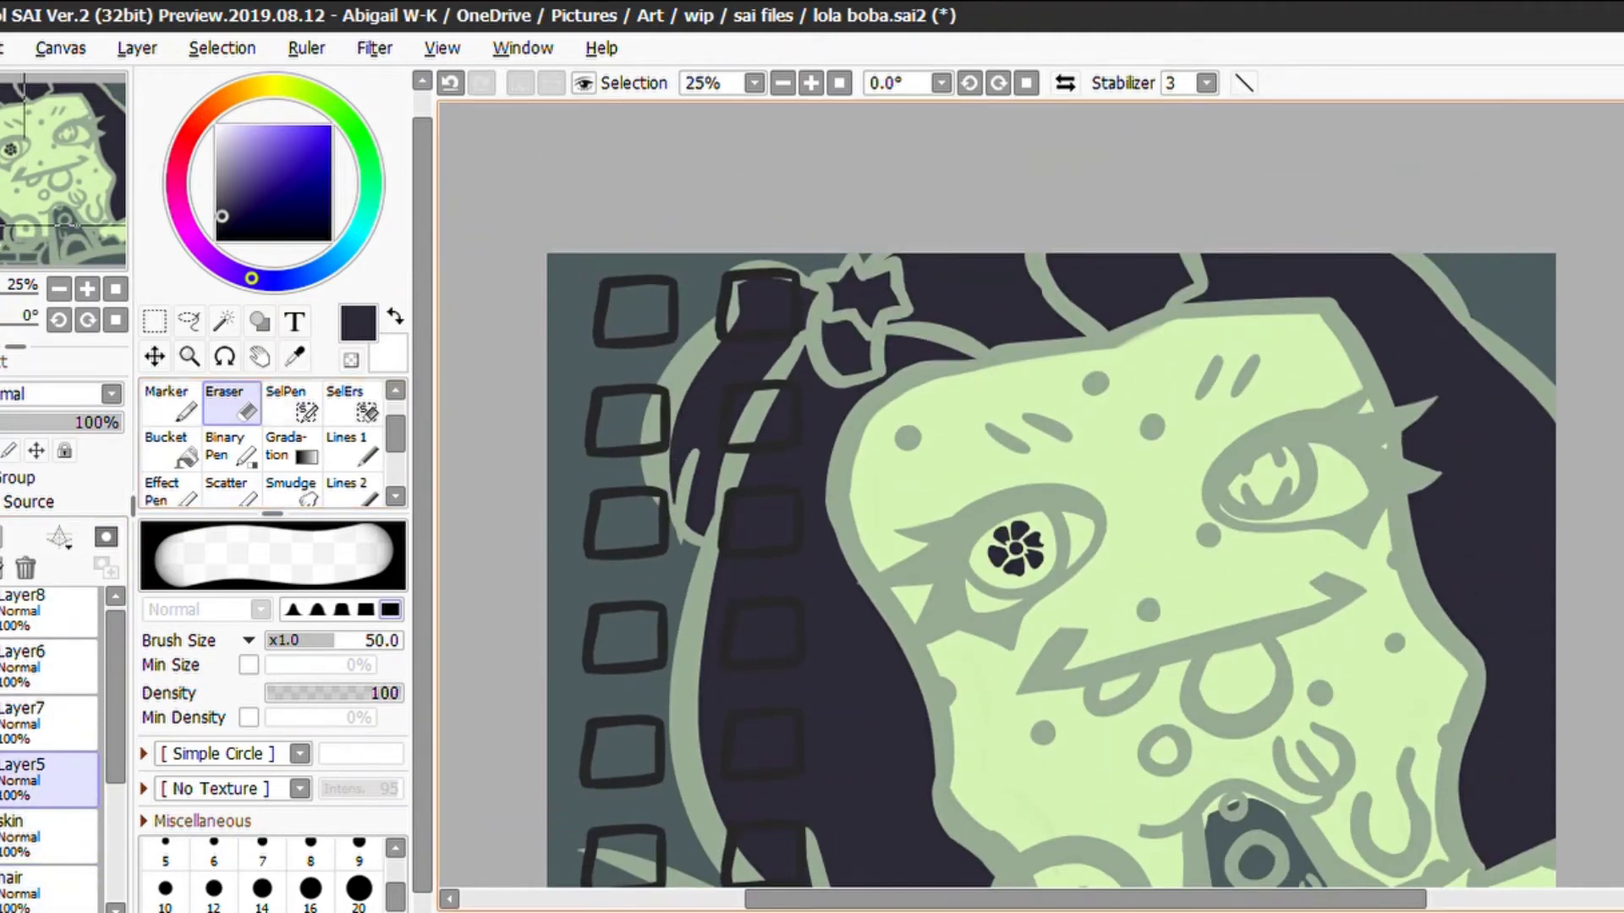
{"action": "scroll", "coordinate": [1582, 420], "scroll_direction": "down", "scroll_amount": 3}
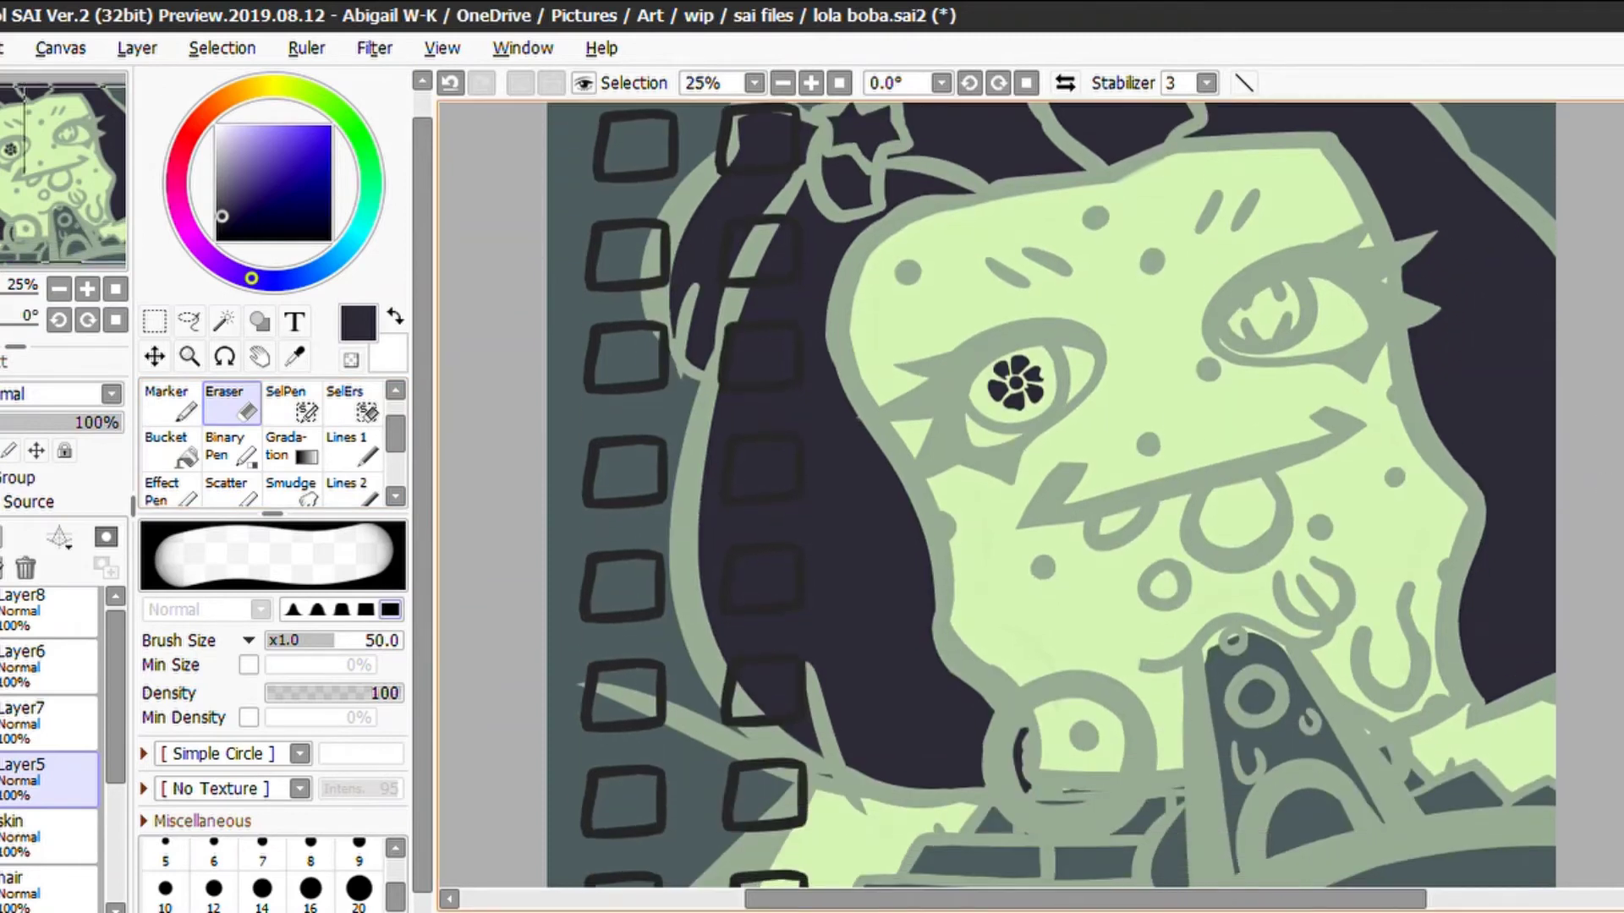
{"action": "scroll", "coordinate": [1049, 495], "scroll_direction": "up", "scroll_amount": 2}
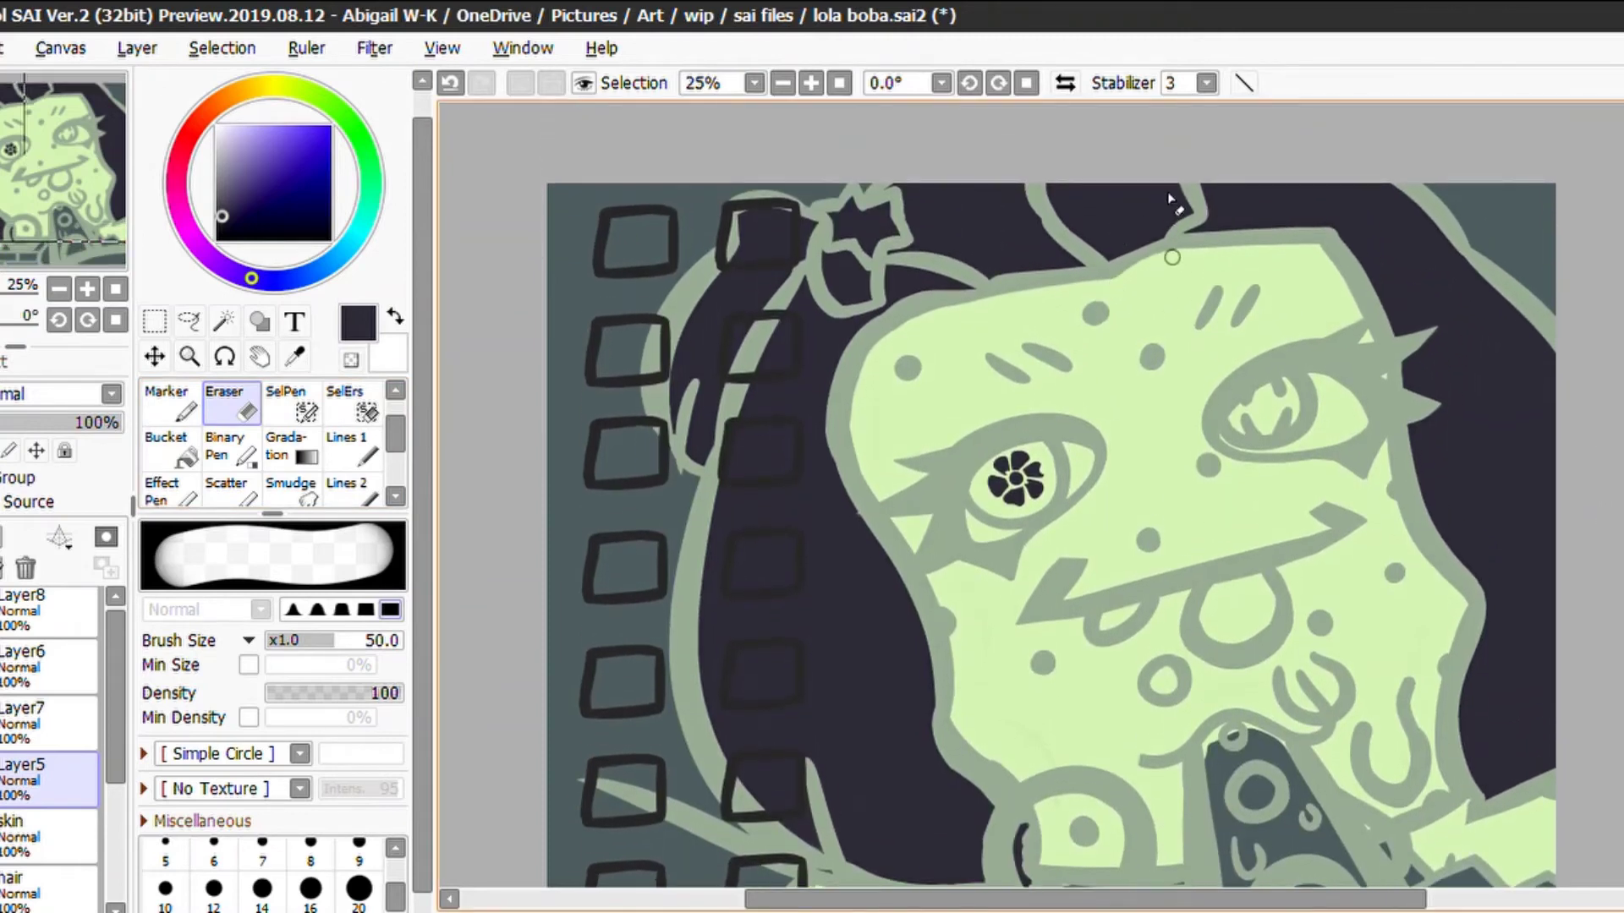
Add a new layer above skin and fill the tapered straw shape below the mouth with the mid-green palette colour
{"action": "key", "text": "n"}
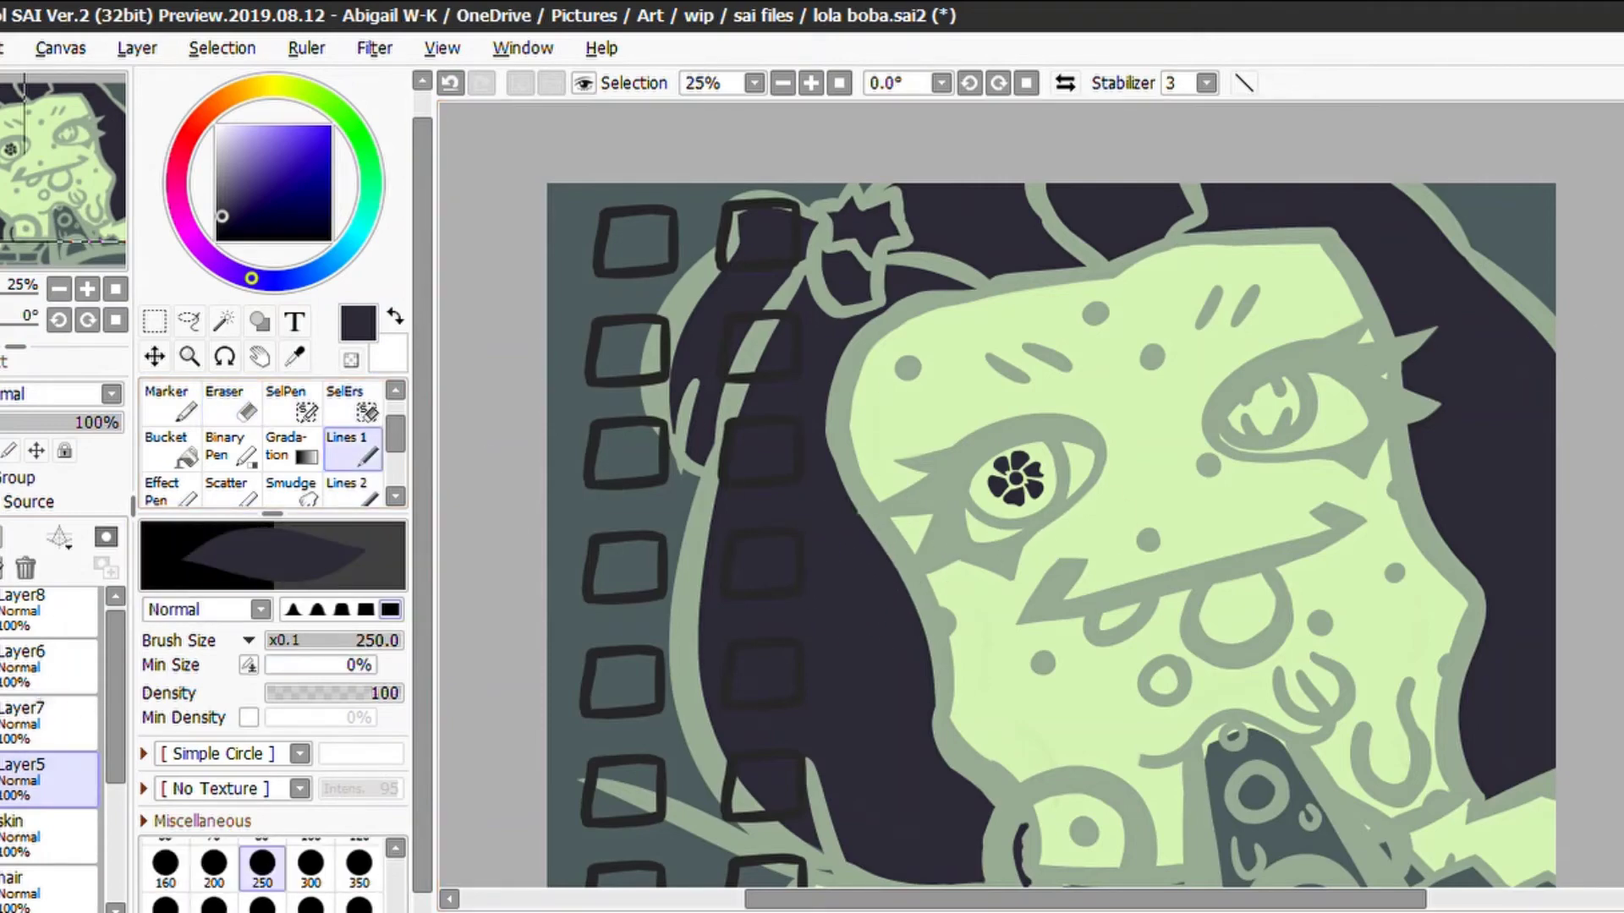
{"action": "scroll", "coordinate": [744, 578], "scroll_direction": "down", "scroll_amount": 4}
{"action": "key", "text": "ctrl+shift+n"}
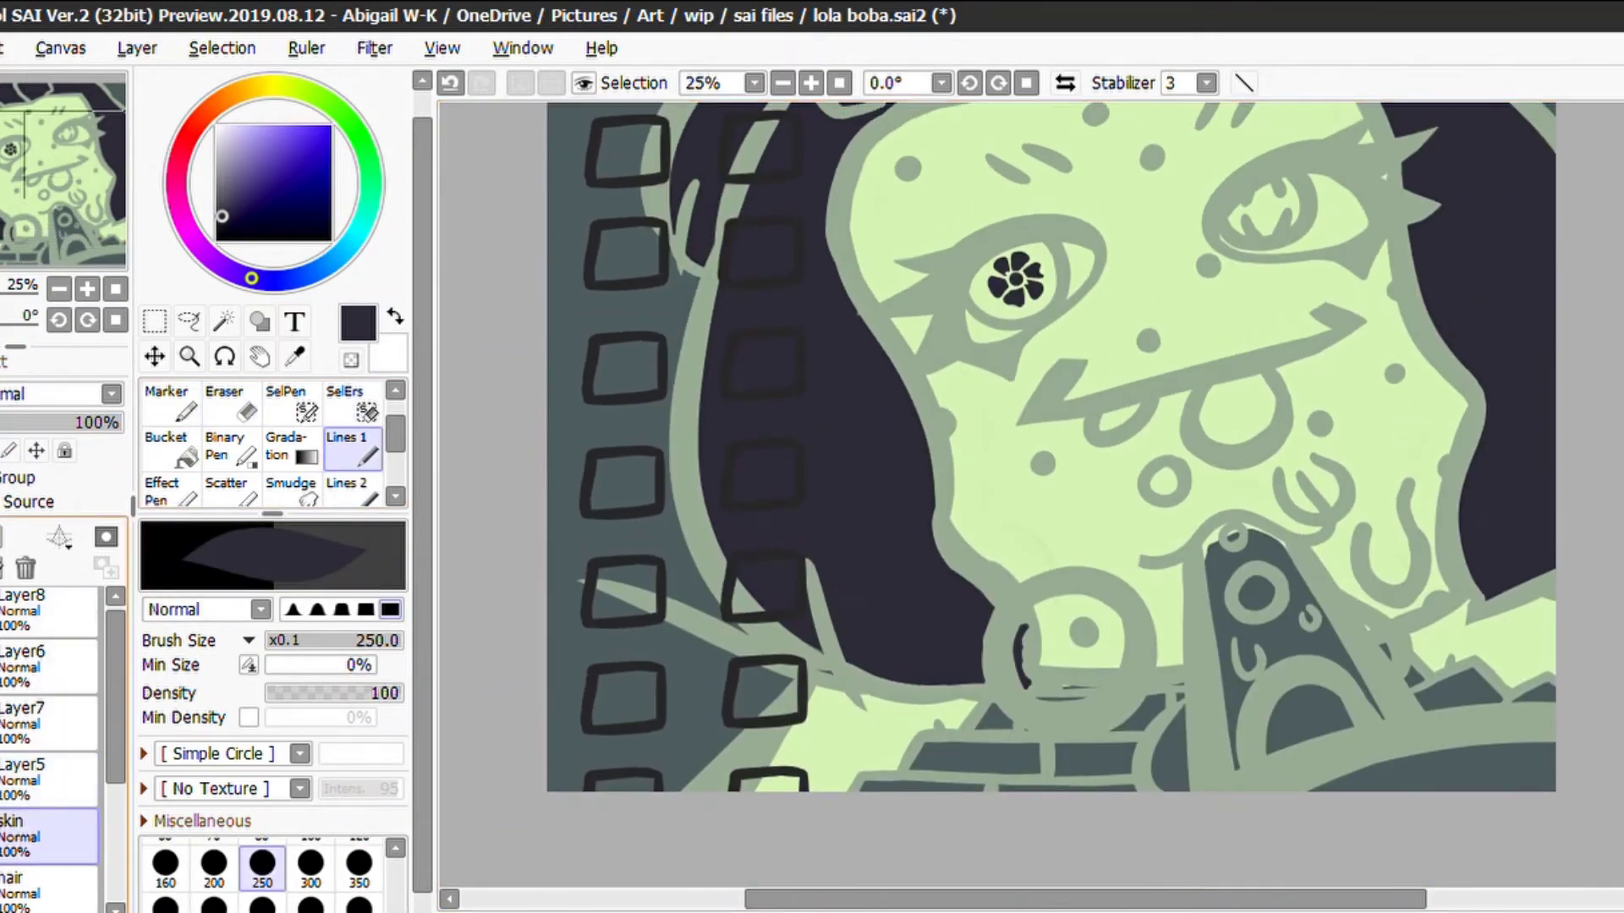
{"action": "scroll", "coordinate": [1080, 453], "scroll_direction": "up", "scroll_amount": 5}
{"action": "left_click", "coordinate": [662, 262], "text": "alt"}
{"action": "scroll", "coordinate": [1227, 549], "scroll_direction": "down", "scroll_amount": 6}
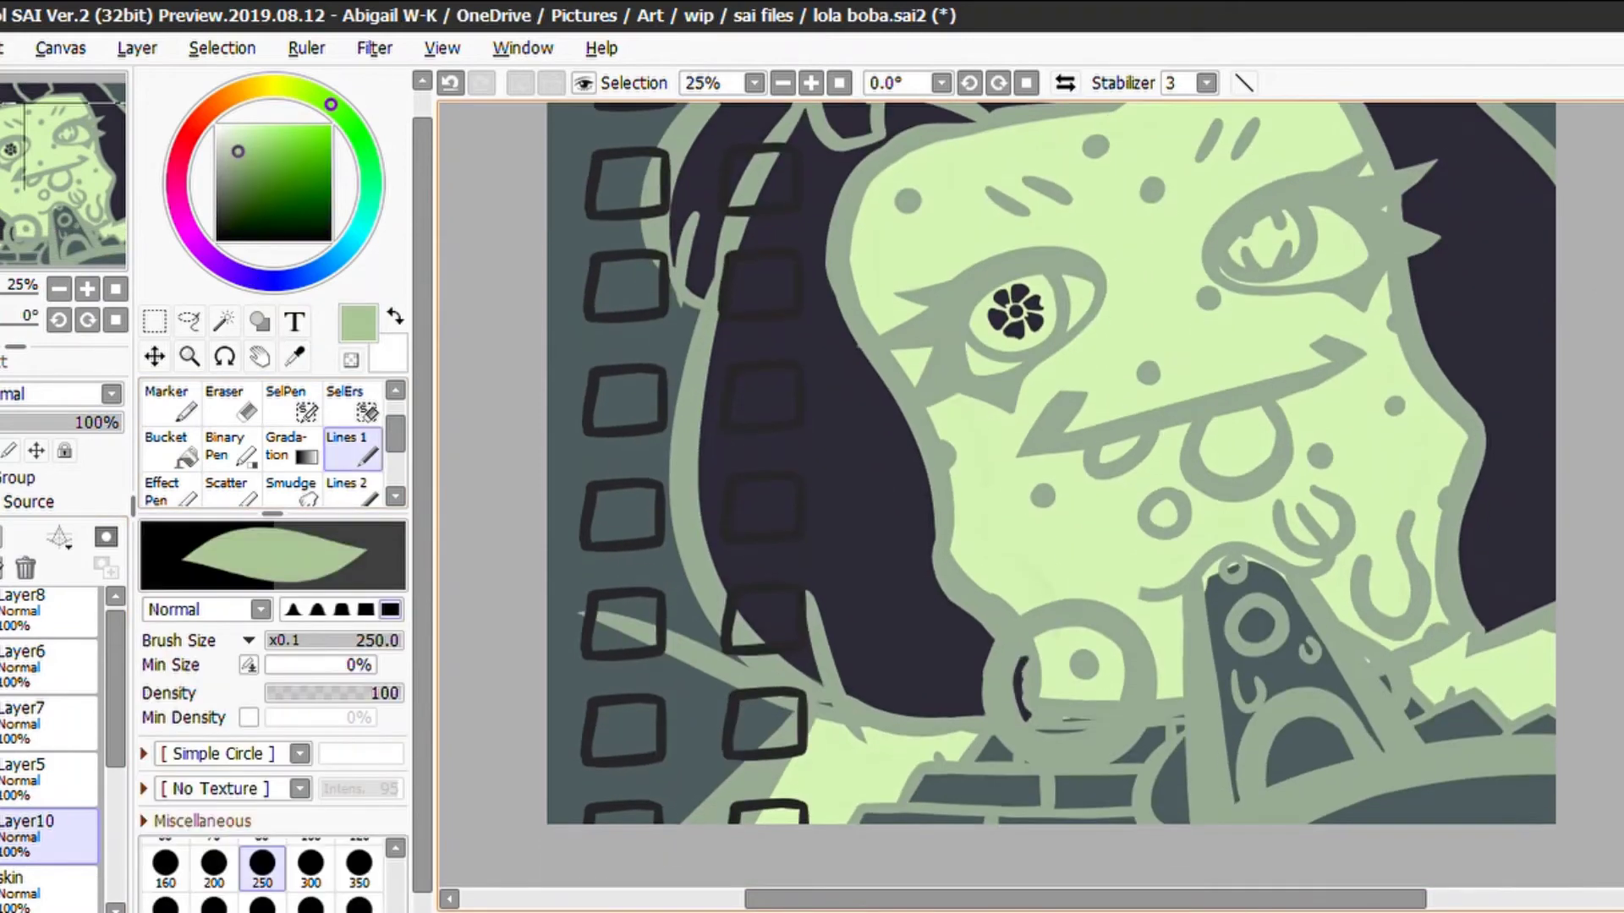
{"action": "mouse_move", "coordinate": [1317, 505]}
{"action": "left_mouse_down"}
{"action": "mouse_move", "coordinate": [1212, 602]}
{"action": "mouse_move", "coordinate": [1193, 594]}
{"action": "left_mouse_up"}
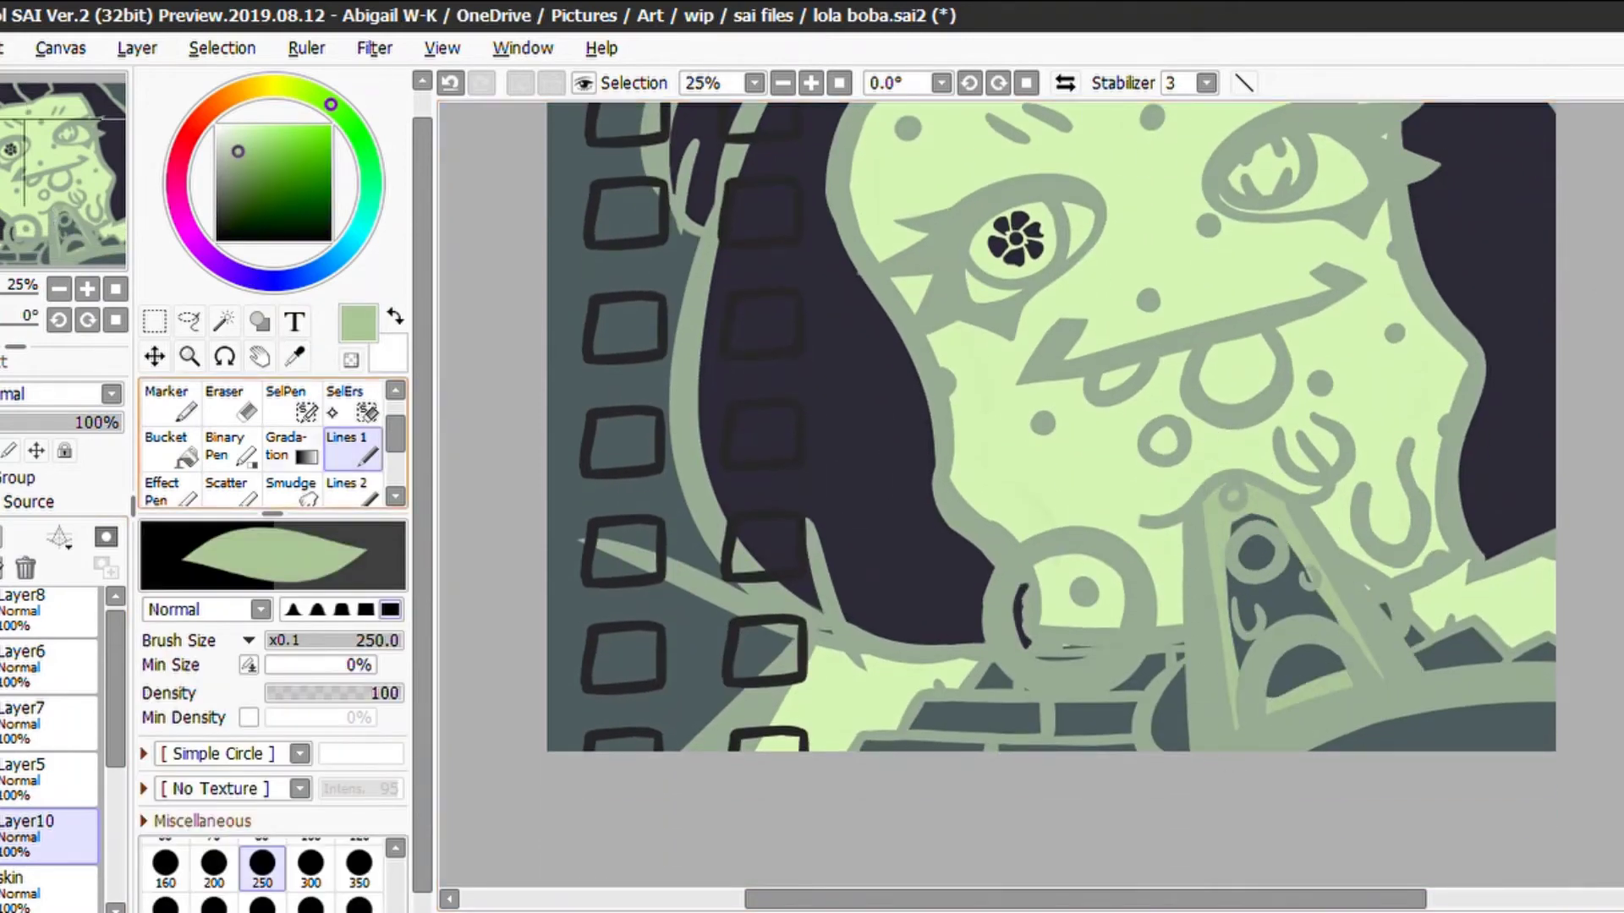
{"action": "key", "text": "g"}
{"action": "left_click", "coordinate": [1291, 606]}
Paint the drops around the mouth and the ring below the face mid green, and rename the layer "juice"
{"action": "mouse_move", "coordinate": [1171, 366]}
{"action": "left_mouse_down"}
{"action": "mouse_move", "coordinate": [1130, 329]}
{"action": "mouse_move", "coordinate": [1254, 289]}
{"action": "mouse_move", "coordinate": [1297, 377]}
{"action": "left_mouse_up"}
{"action": "key", "text": "ctrl+z"}
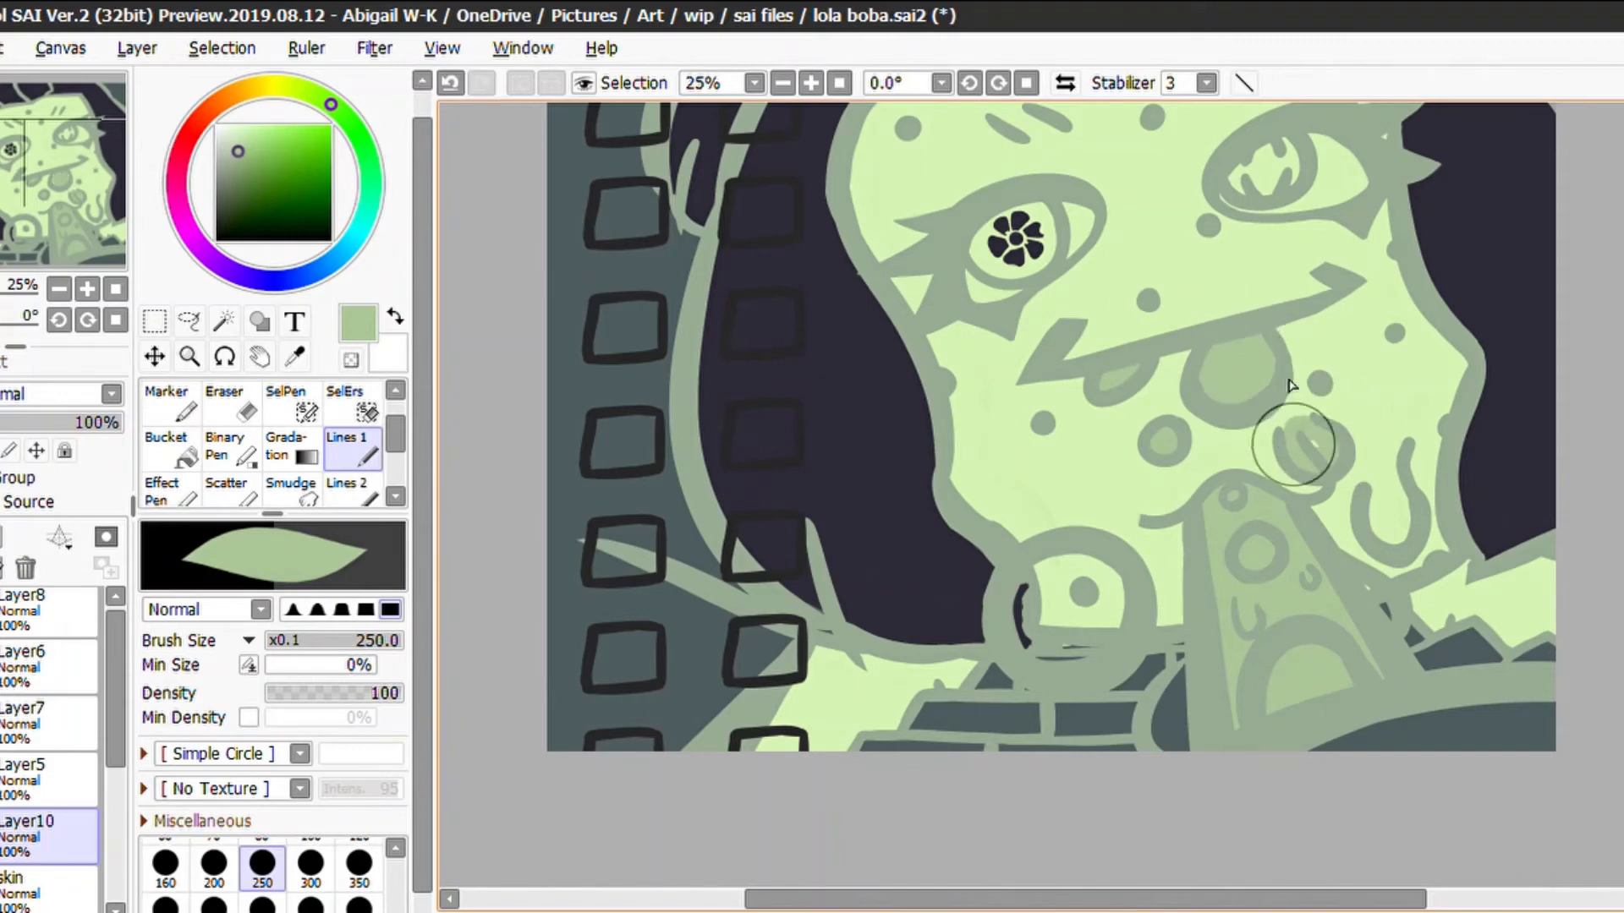
{"action": "left_click_drag", "start_coordinate": [1391, 406], "coordinate": [1403, 442]}
{"action": "left_click_drag", "start_coordinate": [1019, 546], "coordinate": [1037, 559]}
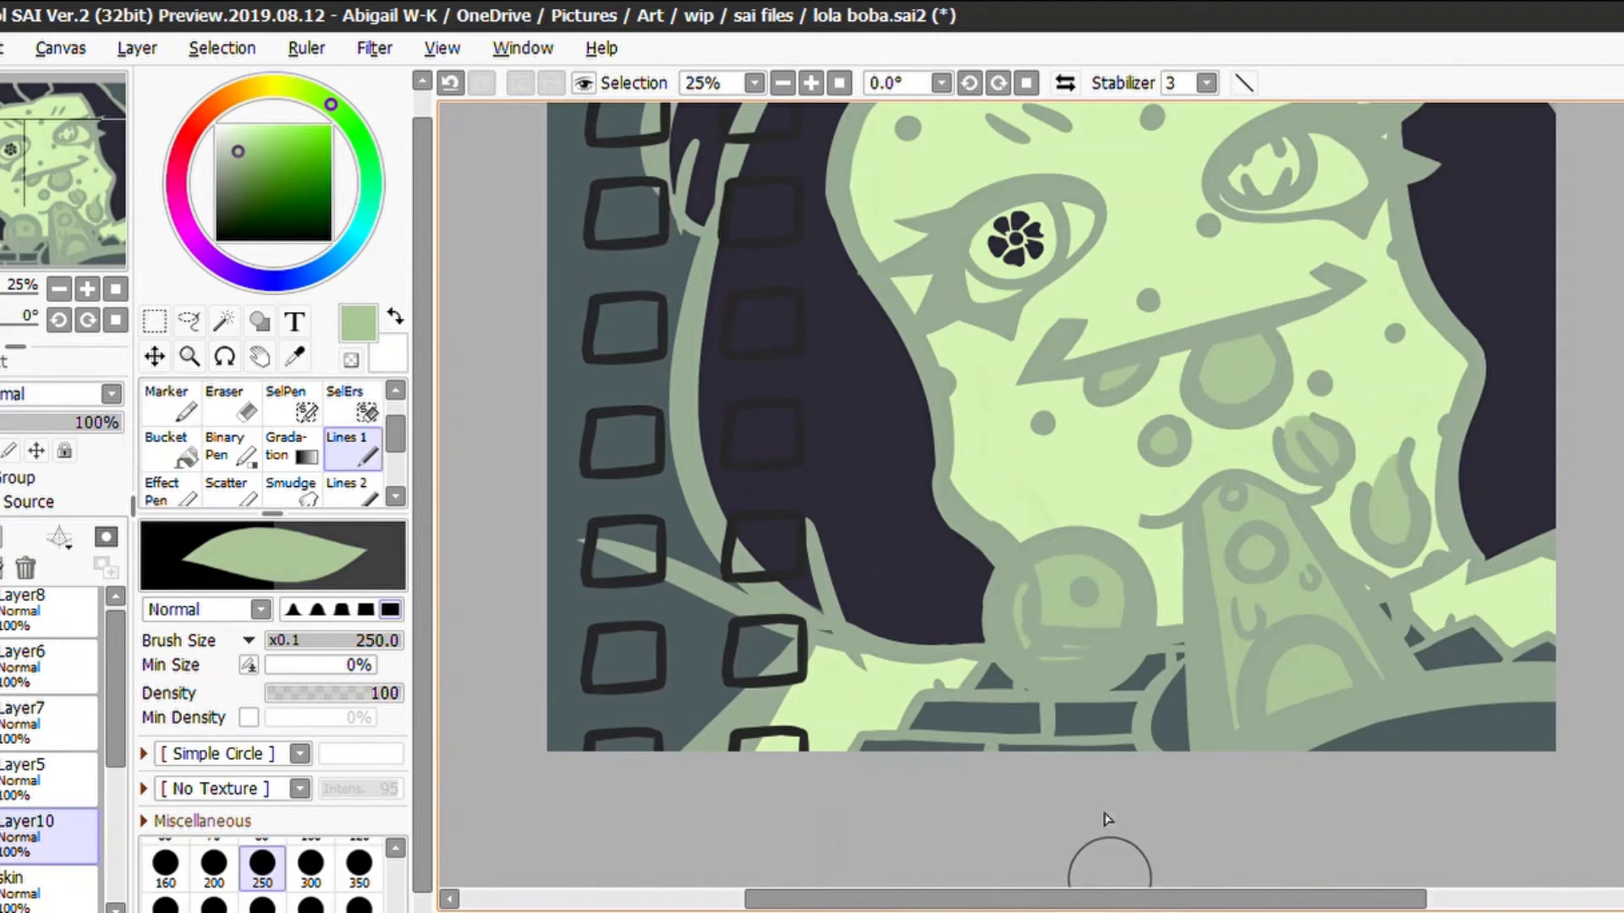
{"action": "scroll", "coordinate": [51, 718], "scroll_direction": "down", "scroll_amount": 1}
{"action": "double_click", "coordinate": [34, 774]}
{"action": "type", "text": "juice"}
{"action": "key", "text": "Return"}
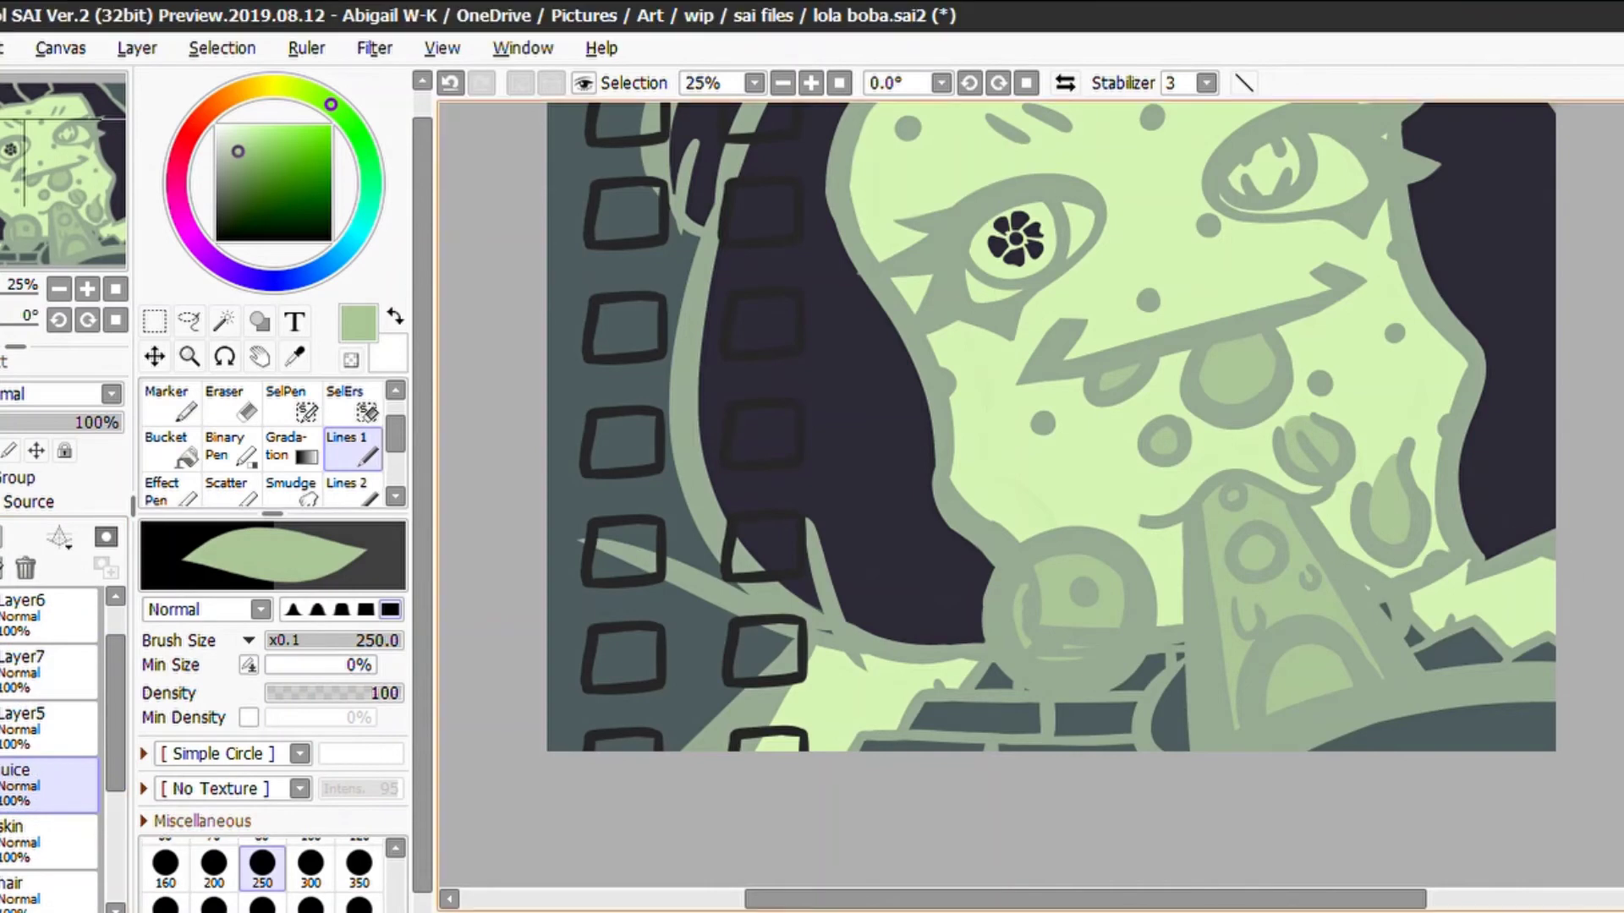
Show the palette swatches on Layer8
{"action": "scroll", "coordinate": [949, 311], "scroll_direction": "up", "scroll_amount": 3}
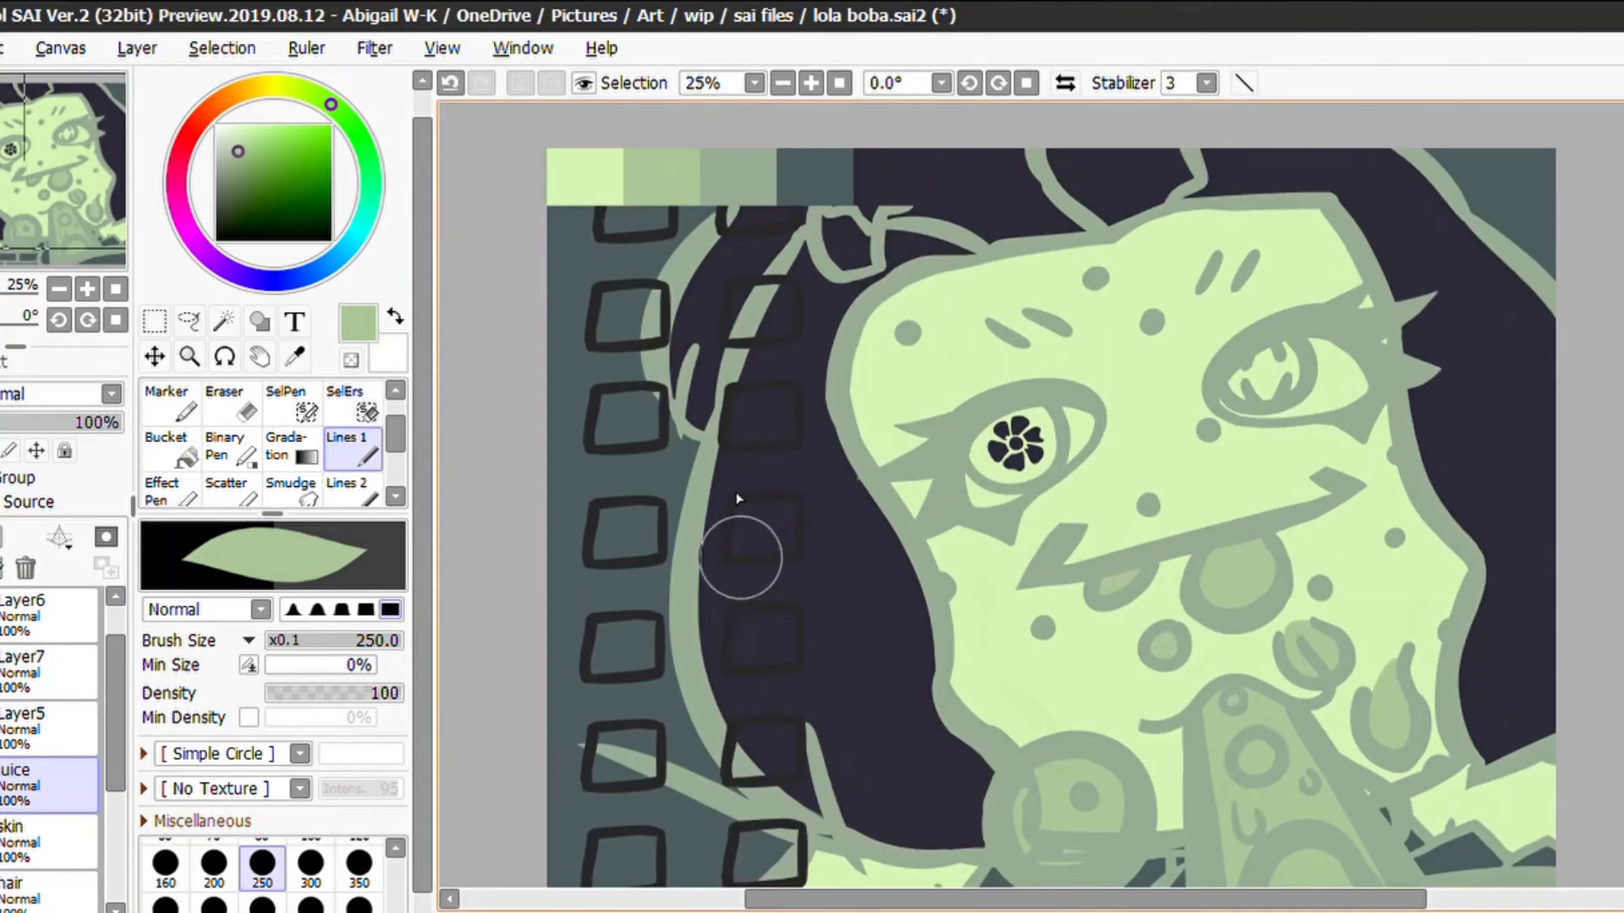
{"action": "scroll", "coordinate": [51, 719], "scroll_direction": "up", "scroll_amount": 1}
{"action": "left_click", "coordinate": [4, 613]}
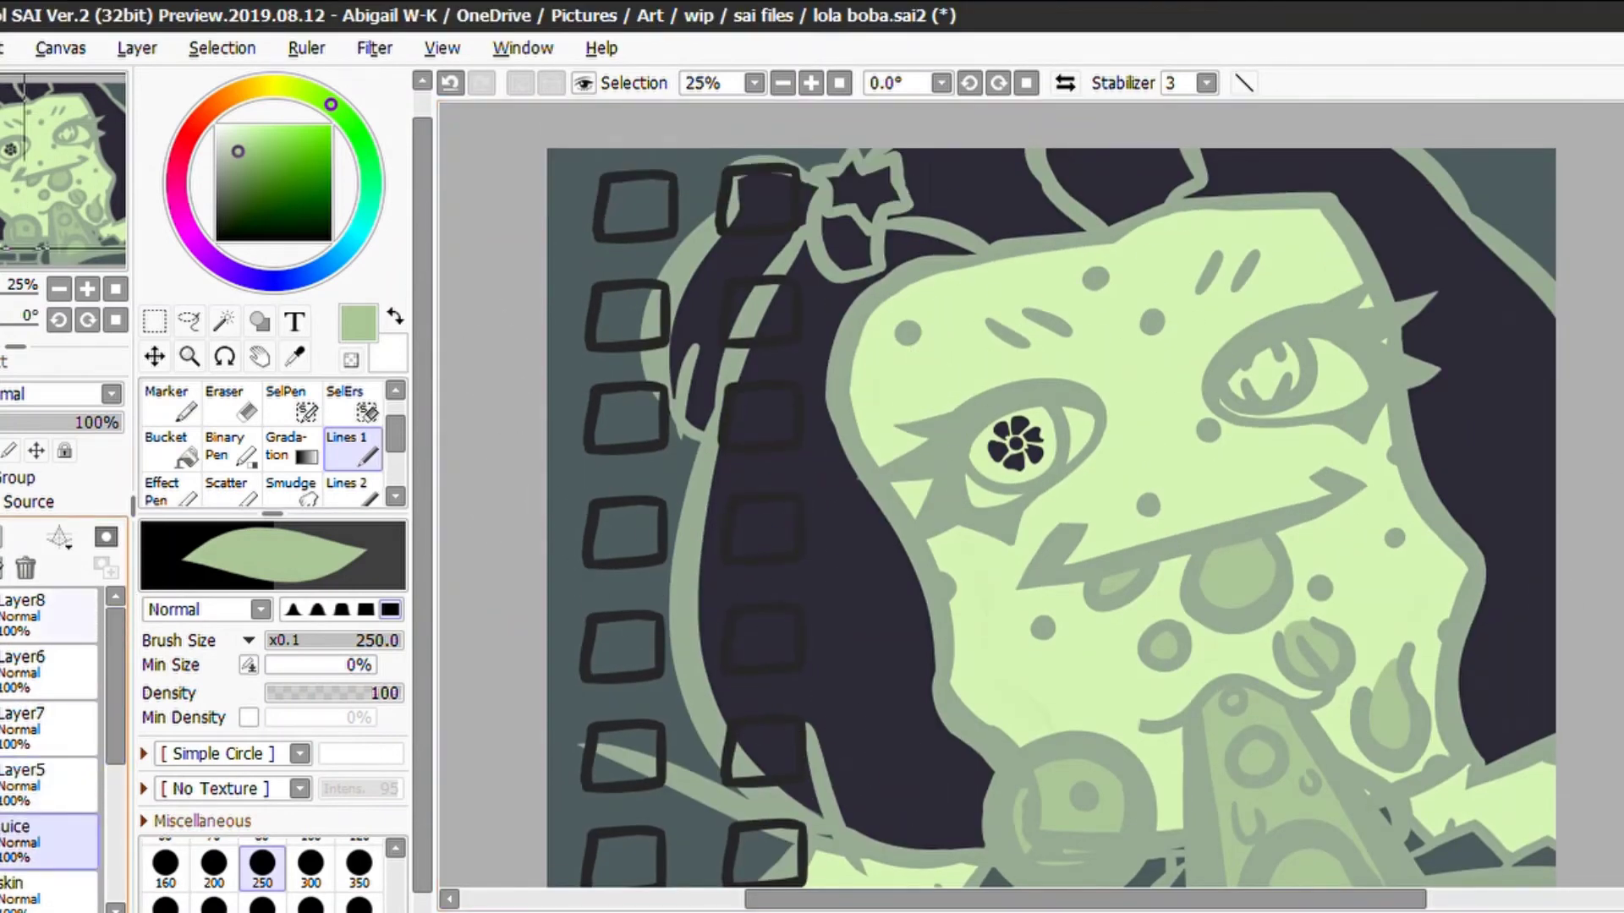
{"action": "left_click", "coordinate": [5, 613]}
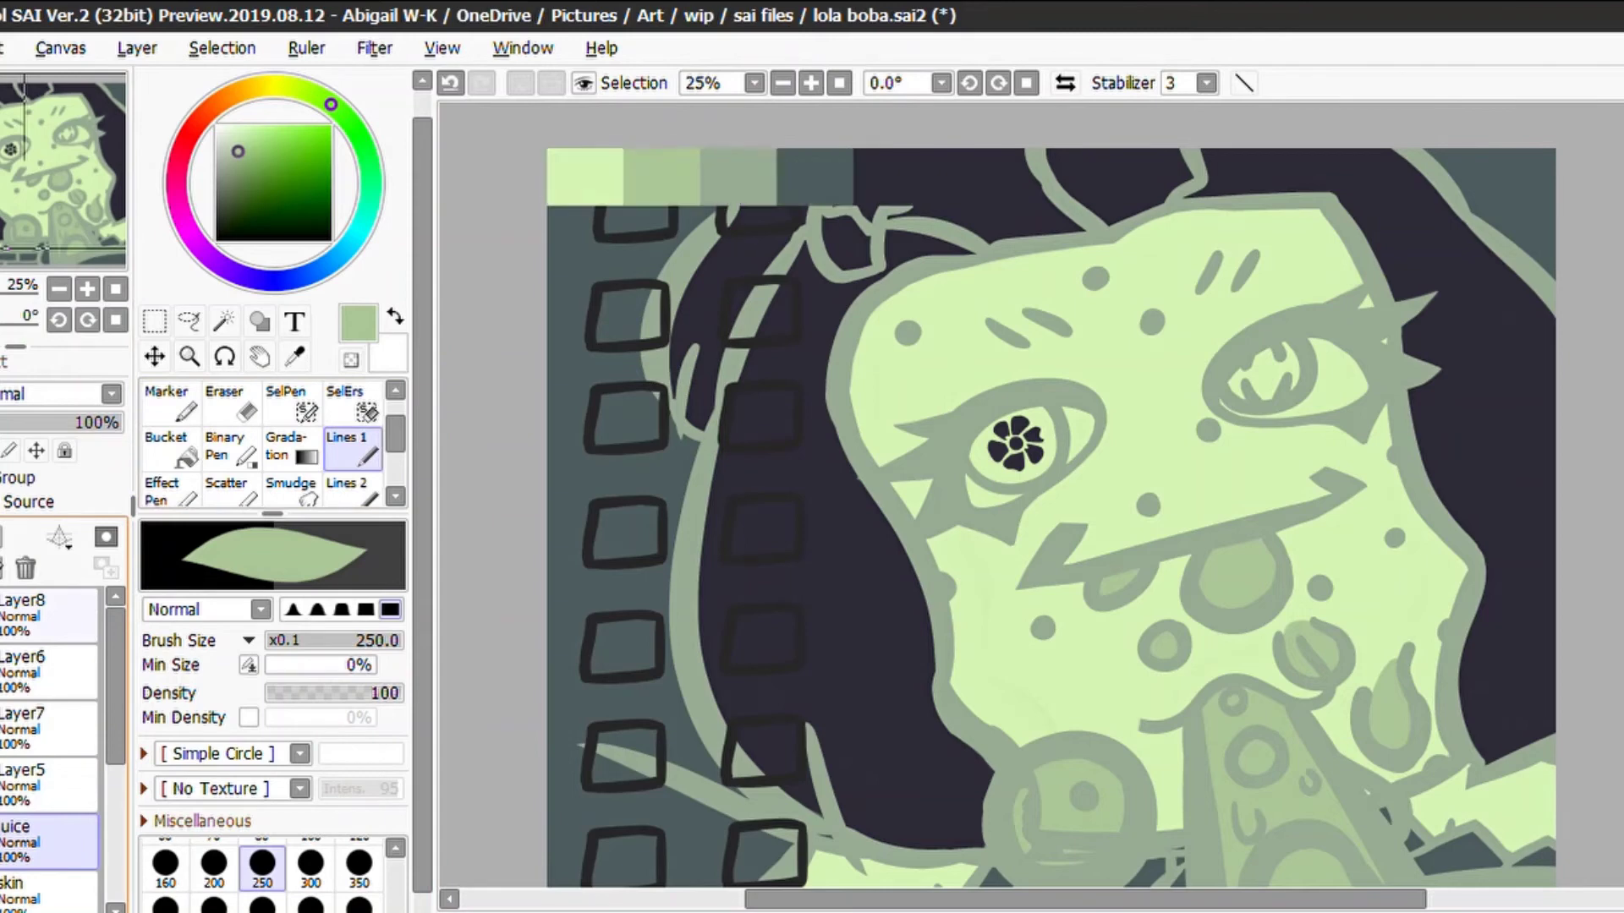
Touch up the ring's outline below the face on Layer5 with the grey-green line colour
{"action": "scroll", "coordinate": [1017, 507], "scroll_direction": "down", "scroll_amount": 1}
{"action": "left_click", "coordinate": [51, 774]}
{"action": "left_click", "coordinate": [1019, 687], "text": "alt"}
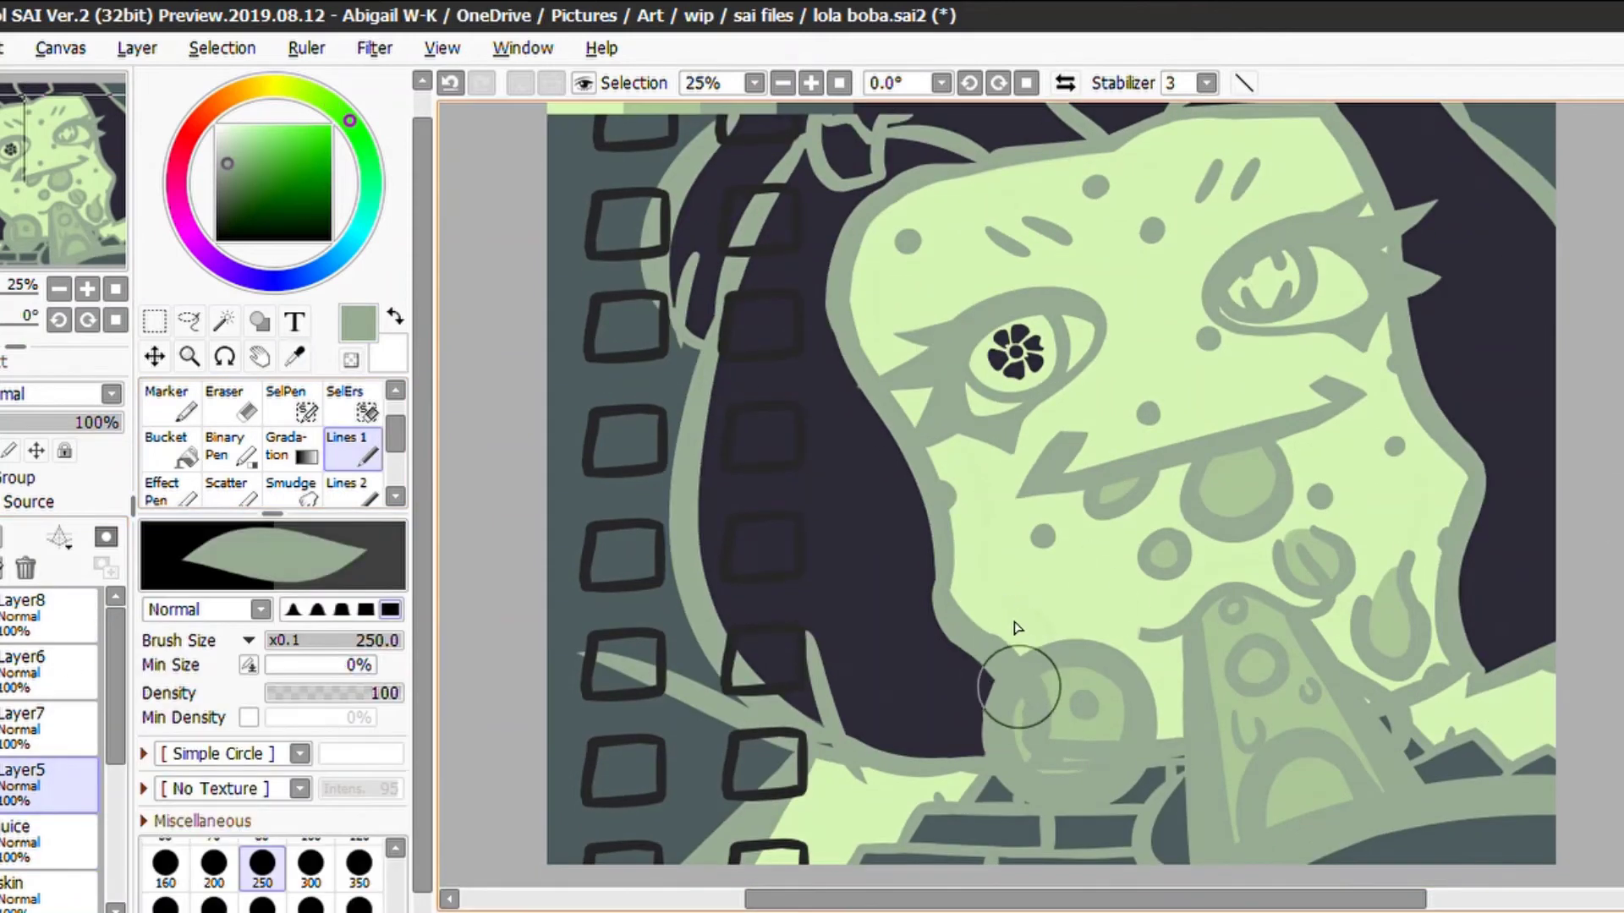
{"action": "key", "text": "ctrl+z"}
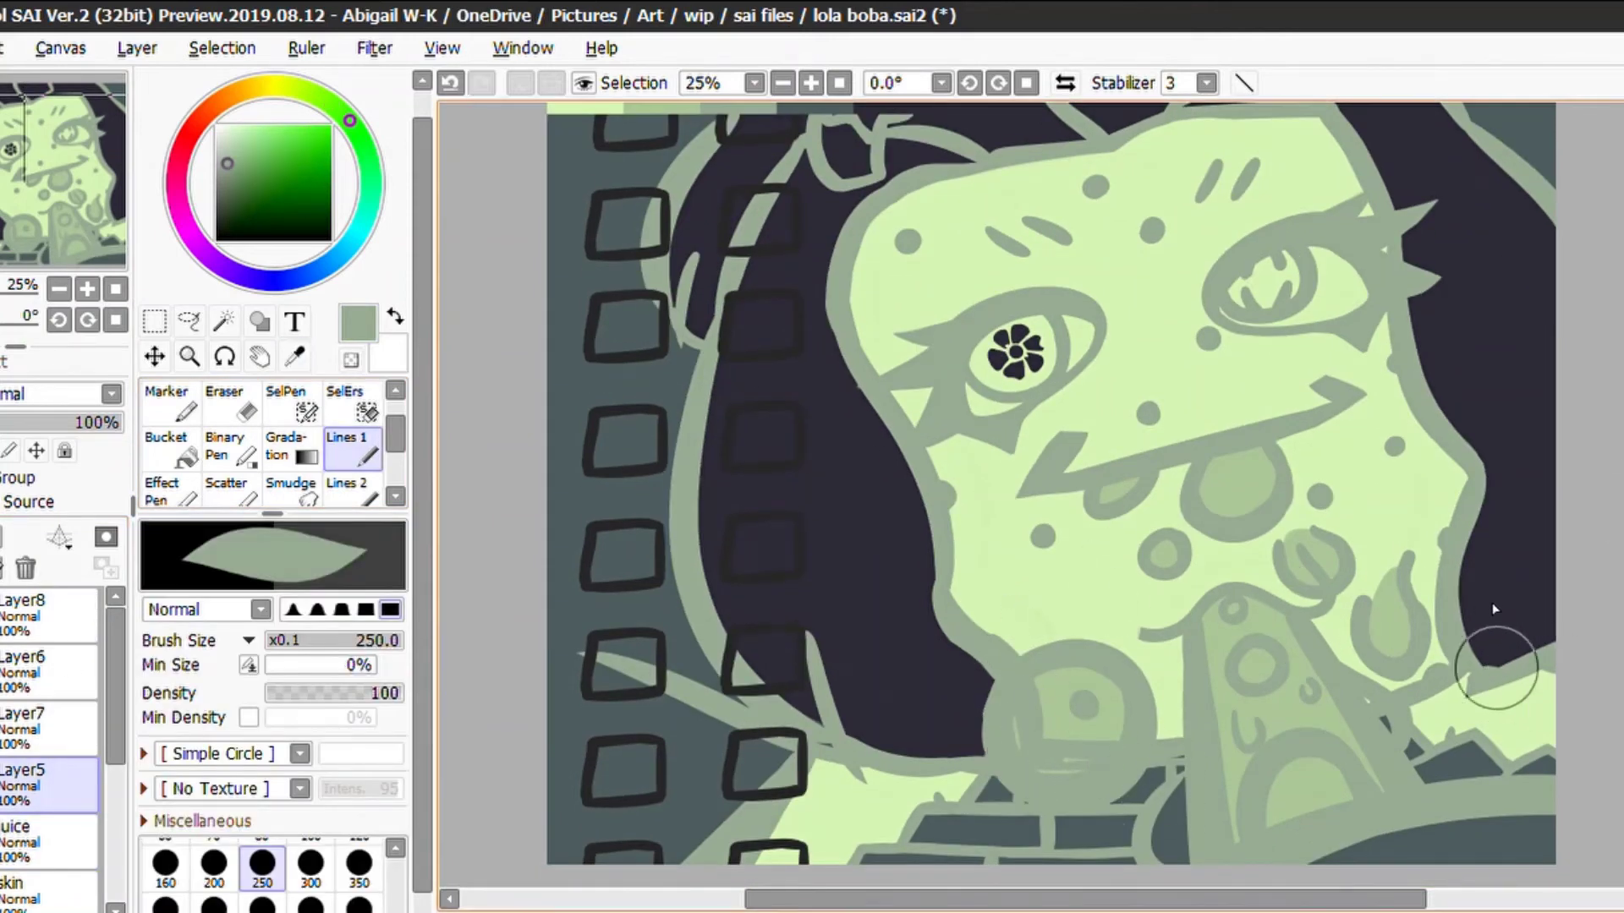
Undo the hue change on the line art and lighten the fill on the juice layer to a pale grey-green
{"action": "scroll", "coordinate": [1492, 631], "scroll_direction": "down", "scroll_amount": 1}
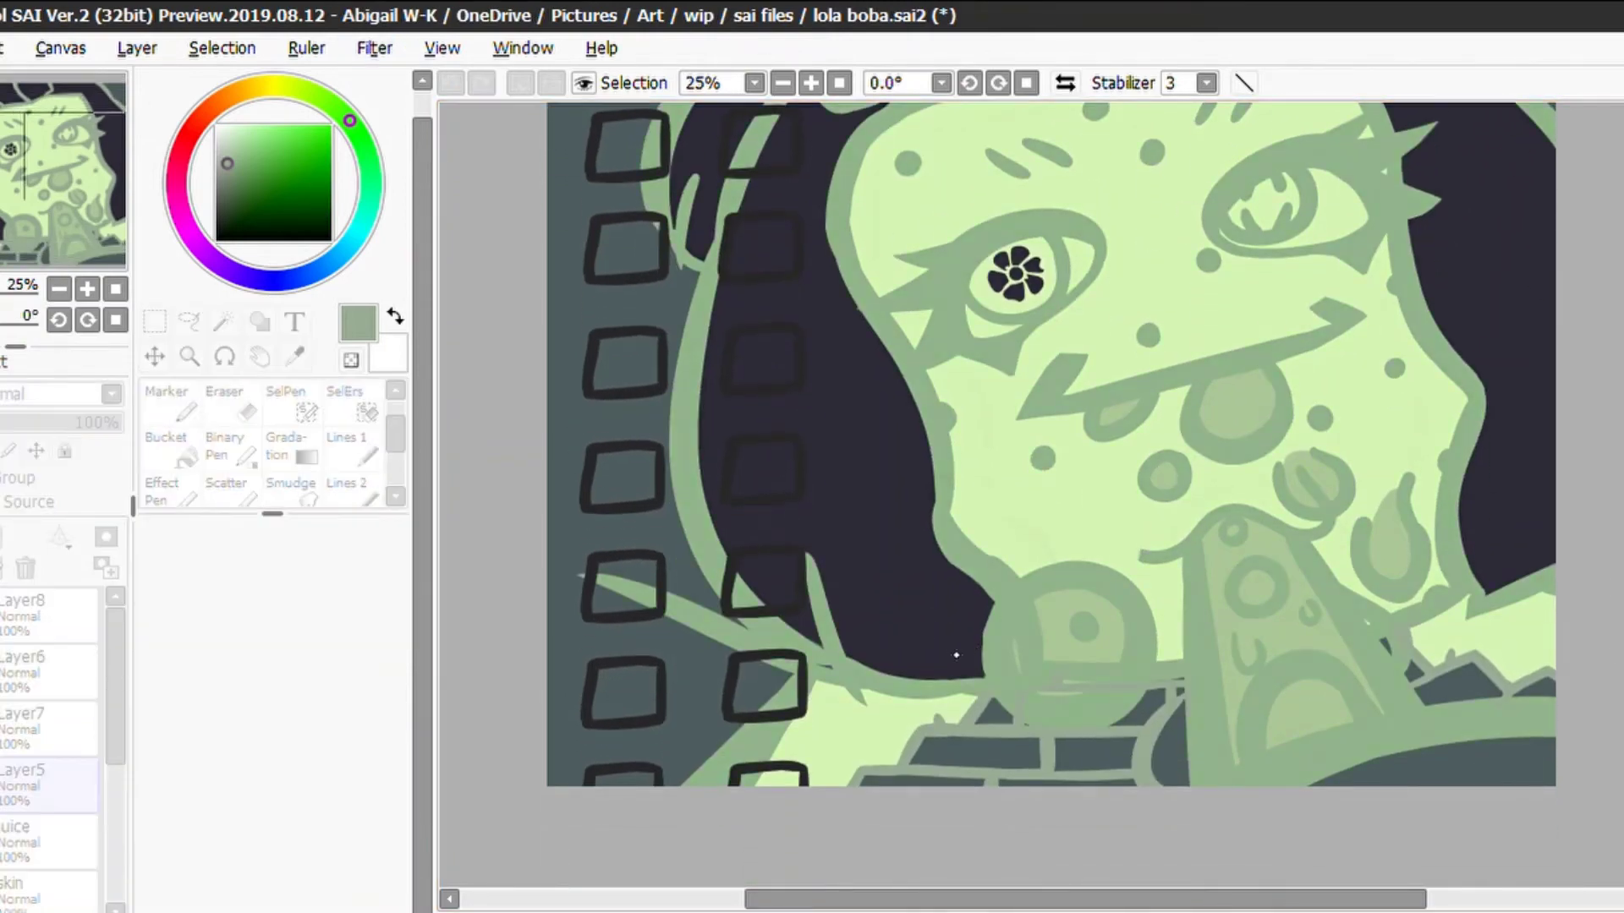
{"action": "key", "text": "ctrl+z"}
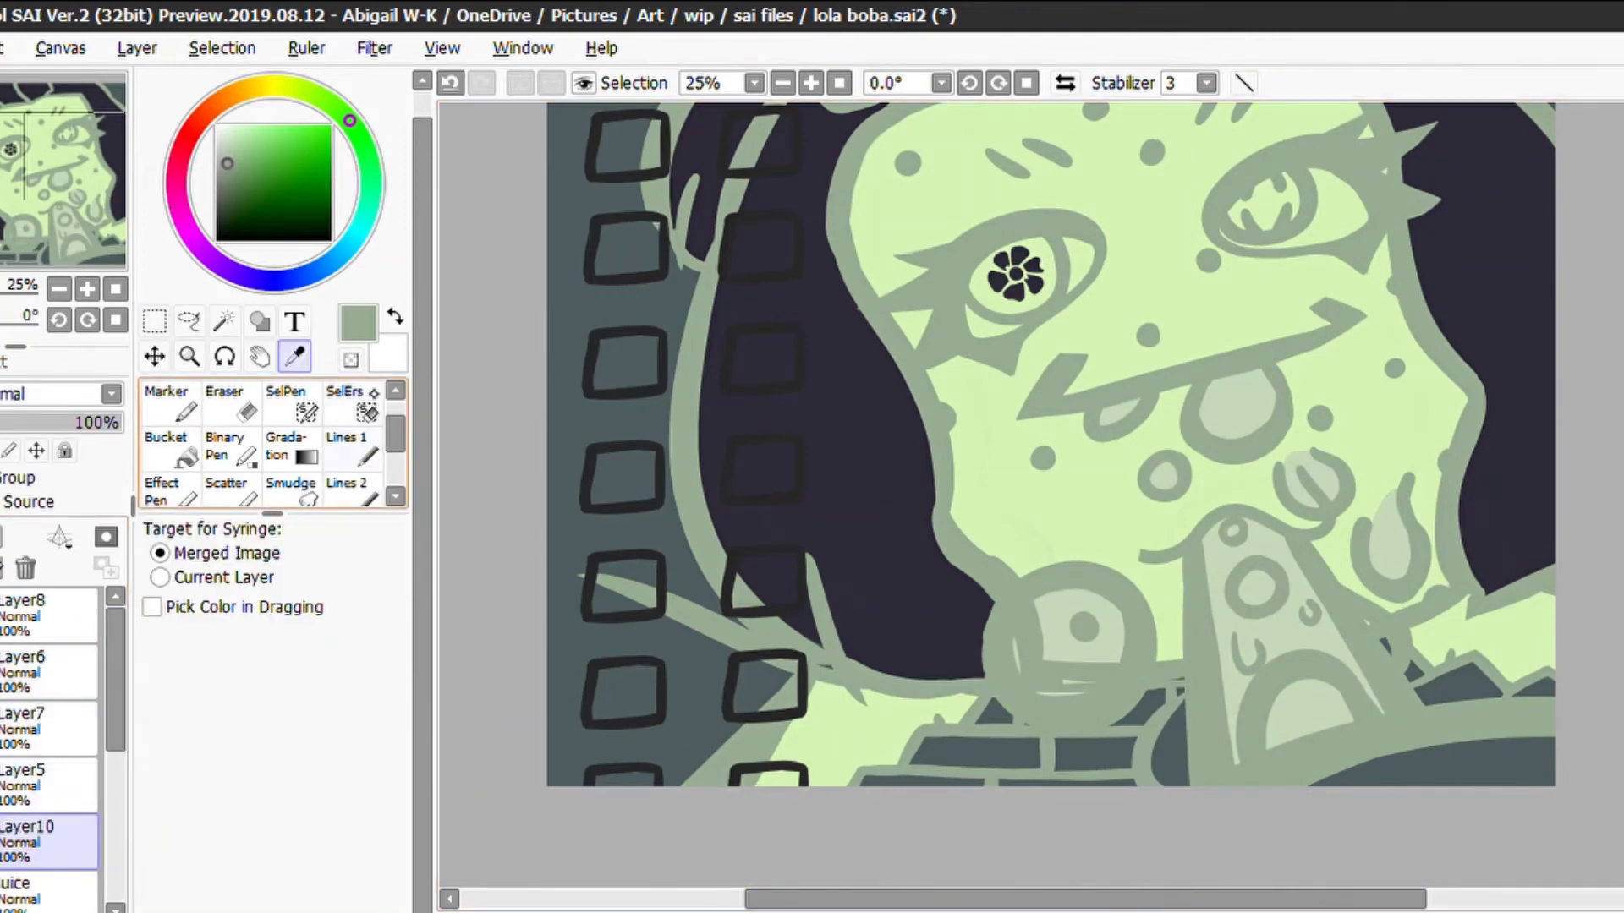
Paint the circle and half circle inside the straw mid green on the layer above juice, and rename it "boba"
{"action": "scroll", "coordinate": [1233, 536], "scroll_direction": "up", "scroll_amount": 2}
{"action": "key", "text": "alt"}
{"action": "scroll", "coordinate": [923, 482], "scroll_direction": "down", "scroll_amount": 2}
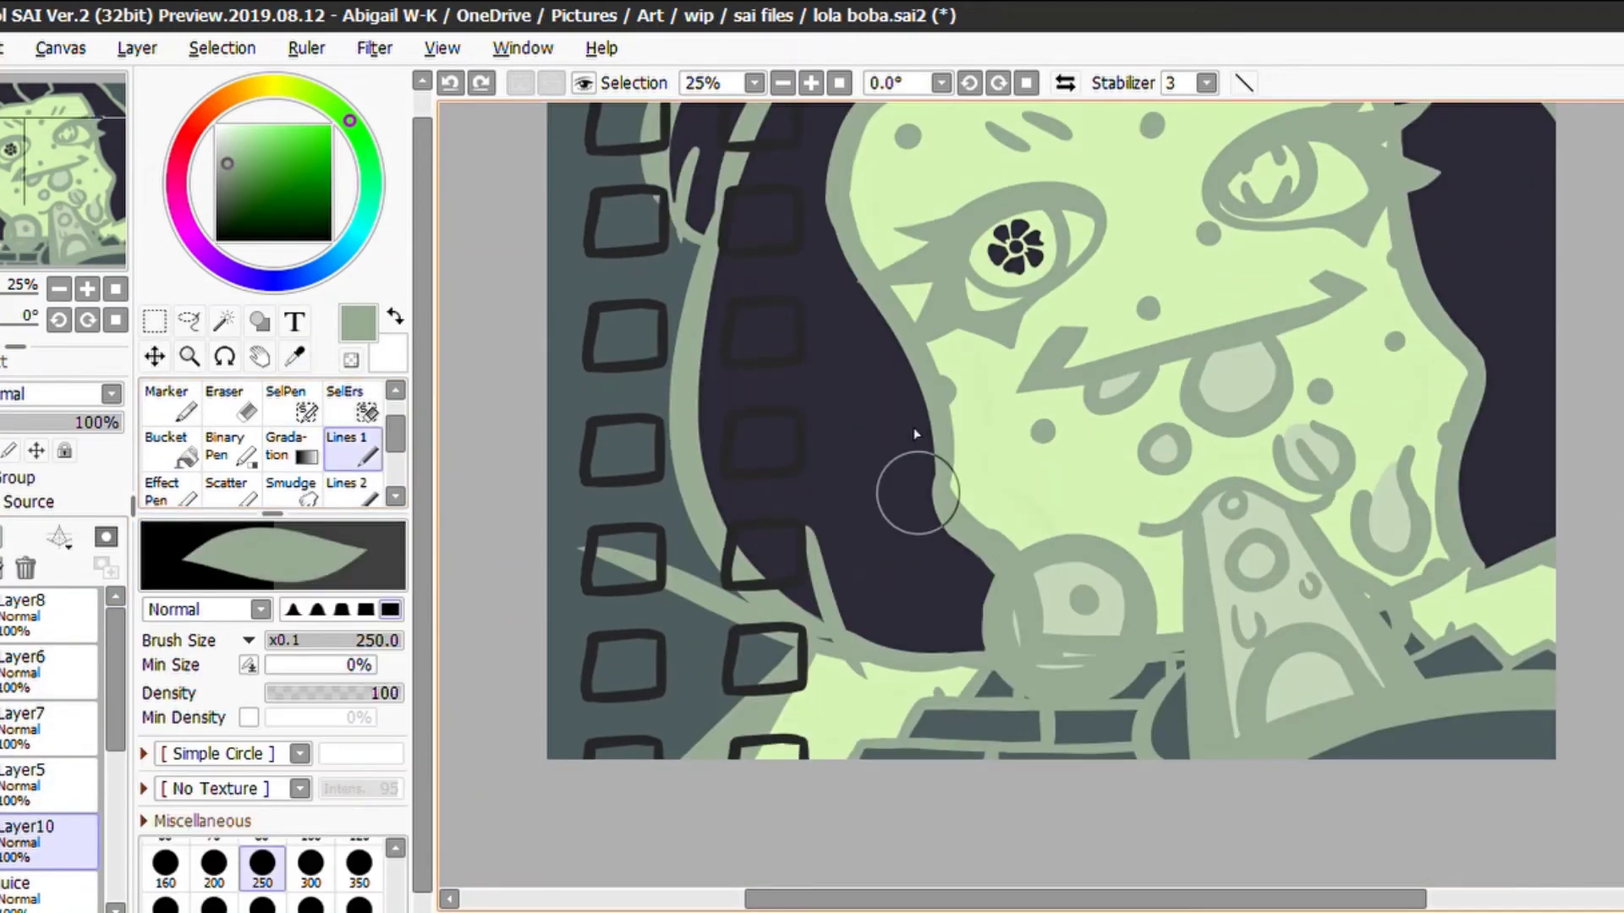
{"action": "scroll", "coordinate": [1099, 541], "scroll_direction": "up", "scroll_amount": 1}
{"action": "key", "text": "alt"}
{"action": "left_click", "coordinate": [1300, 592]}
{"action": "mouse_move", "coordinate": [1300, 592]}
{"action": "left_mouse_down"}
{"action": "mouse_move", "coordinate": [1263, 602]}
{"action": "mouse_move", "coordinate": [1289, 718]}
{"action": "left_mouse_up"}
{"action": "mouse_move", "coordinate": [1282, 795]}
{"action": "left_mouse_down"}
{"action": "mouse_move", "coordinate": [1330, 804]}
{"action": "mouse_move", "coordinate": [1319, 816]}
{"action": "left_mouse_up"}
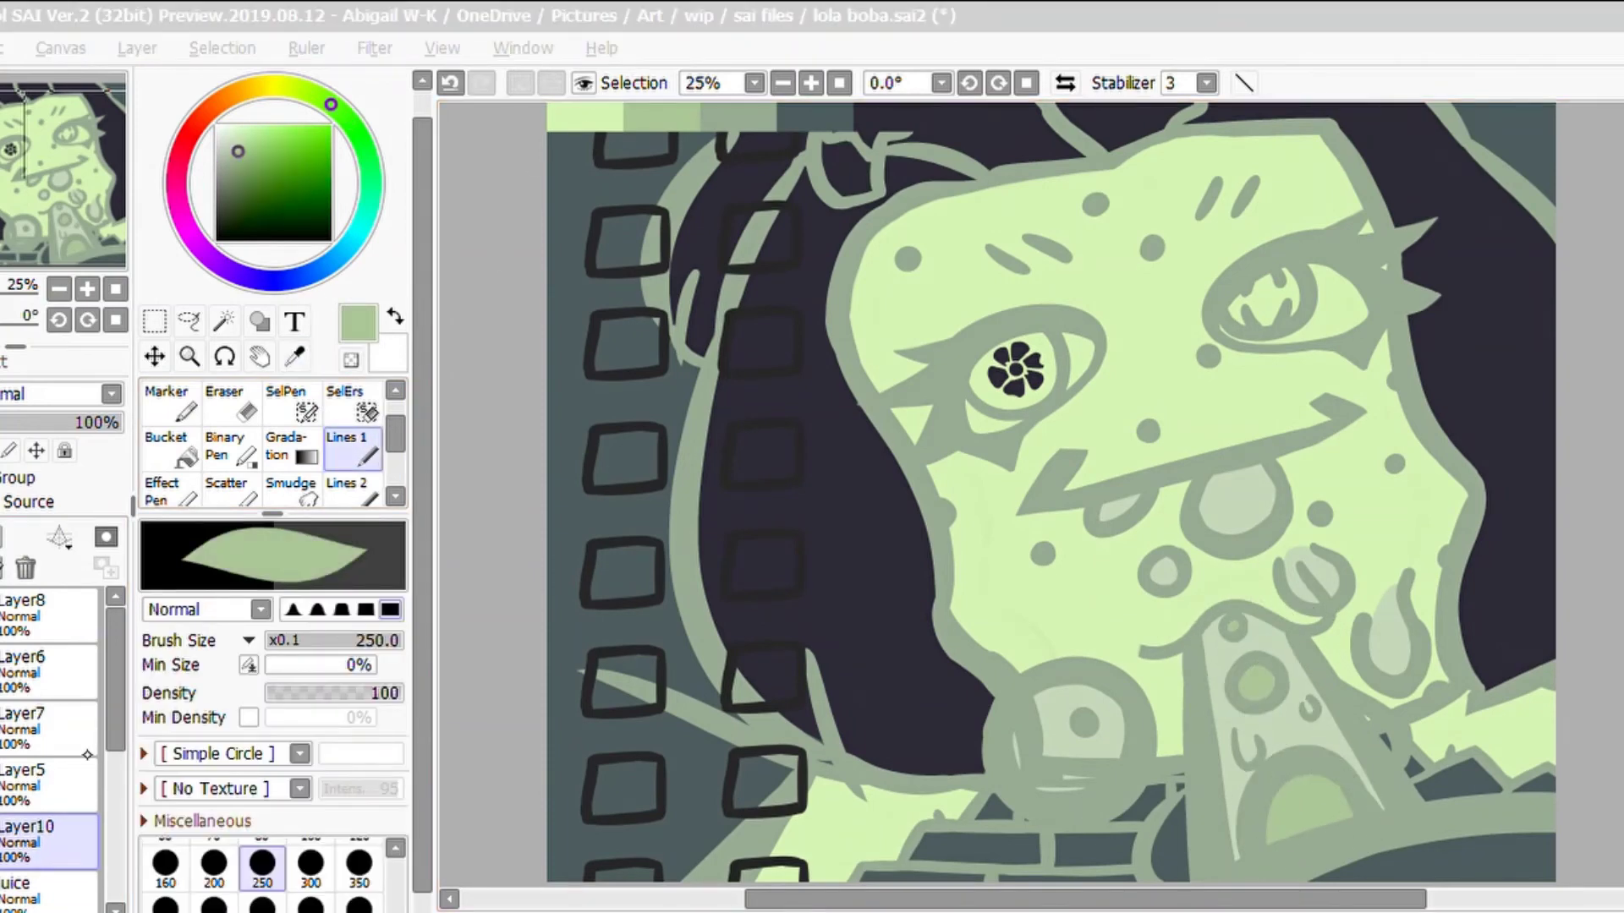
{"action": "key", "text": "Return"}
{"action": "scroll", "coordinate": [998, 490], "scroll_direction": "down", "scroll_amount": 2}
{"action": "scroll", "coordinate": [998, 490], "scroll_direction": "up", "scroll_amount": 3}
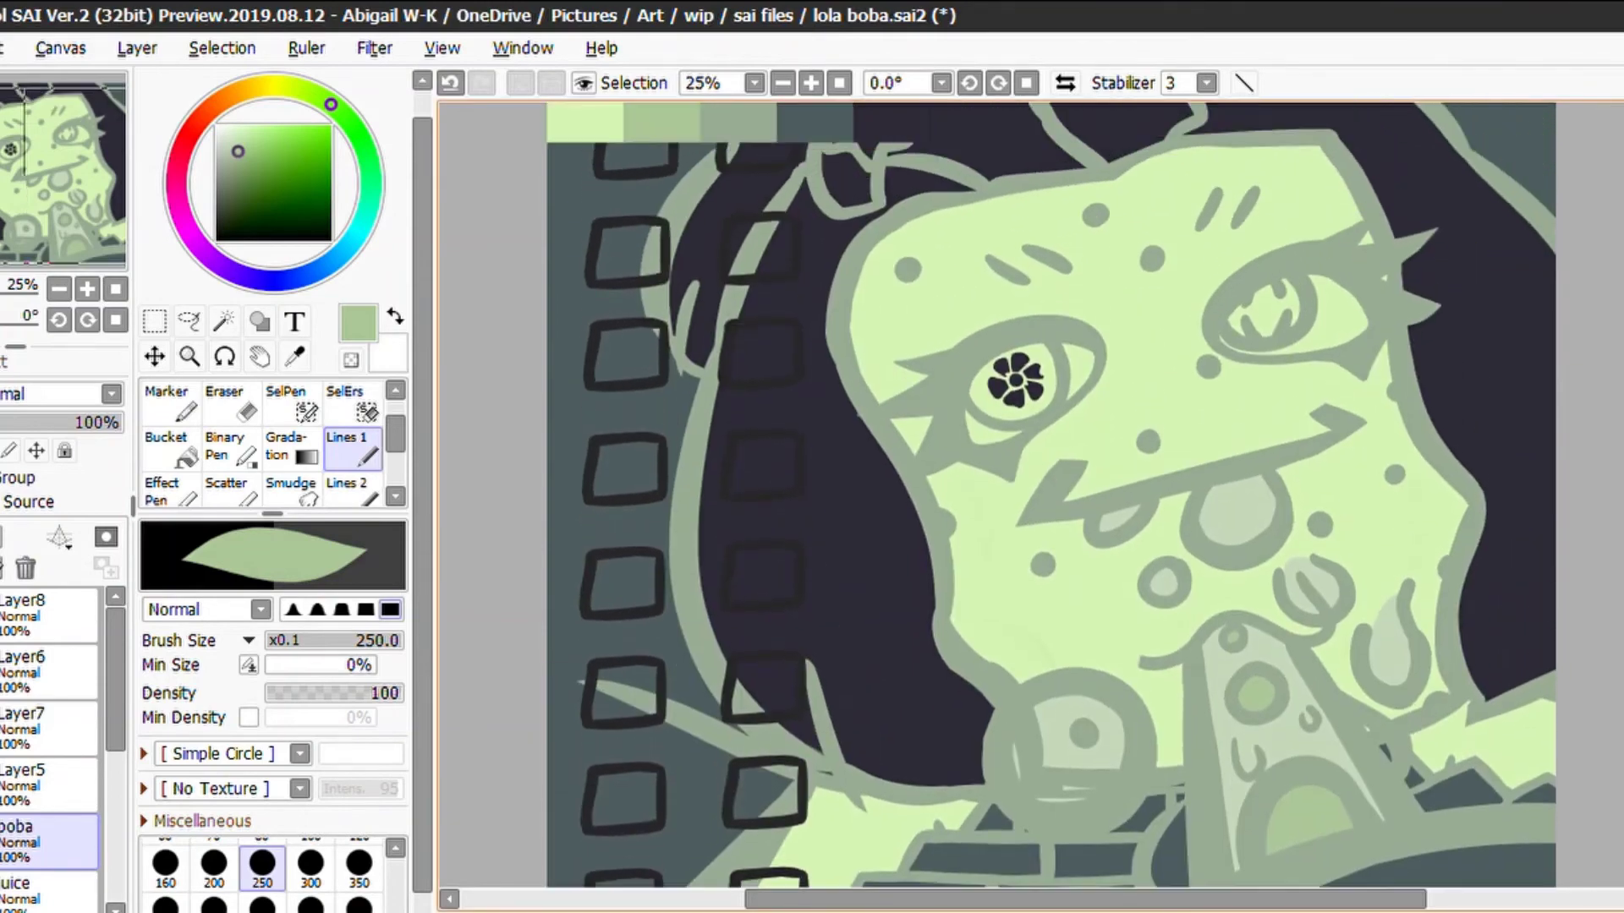
Pick the dark purple palette colour and select the outlines of the two columns of squares on Layer6
{"action": "scroll", "coordinate": [998, 491], "scroll_direction": "up", "scroll_amount": 1}
{"action": "left_click", "coordinate": [294, 356]}
{"action": "left_click", "coordinate": [1026, 315]}
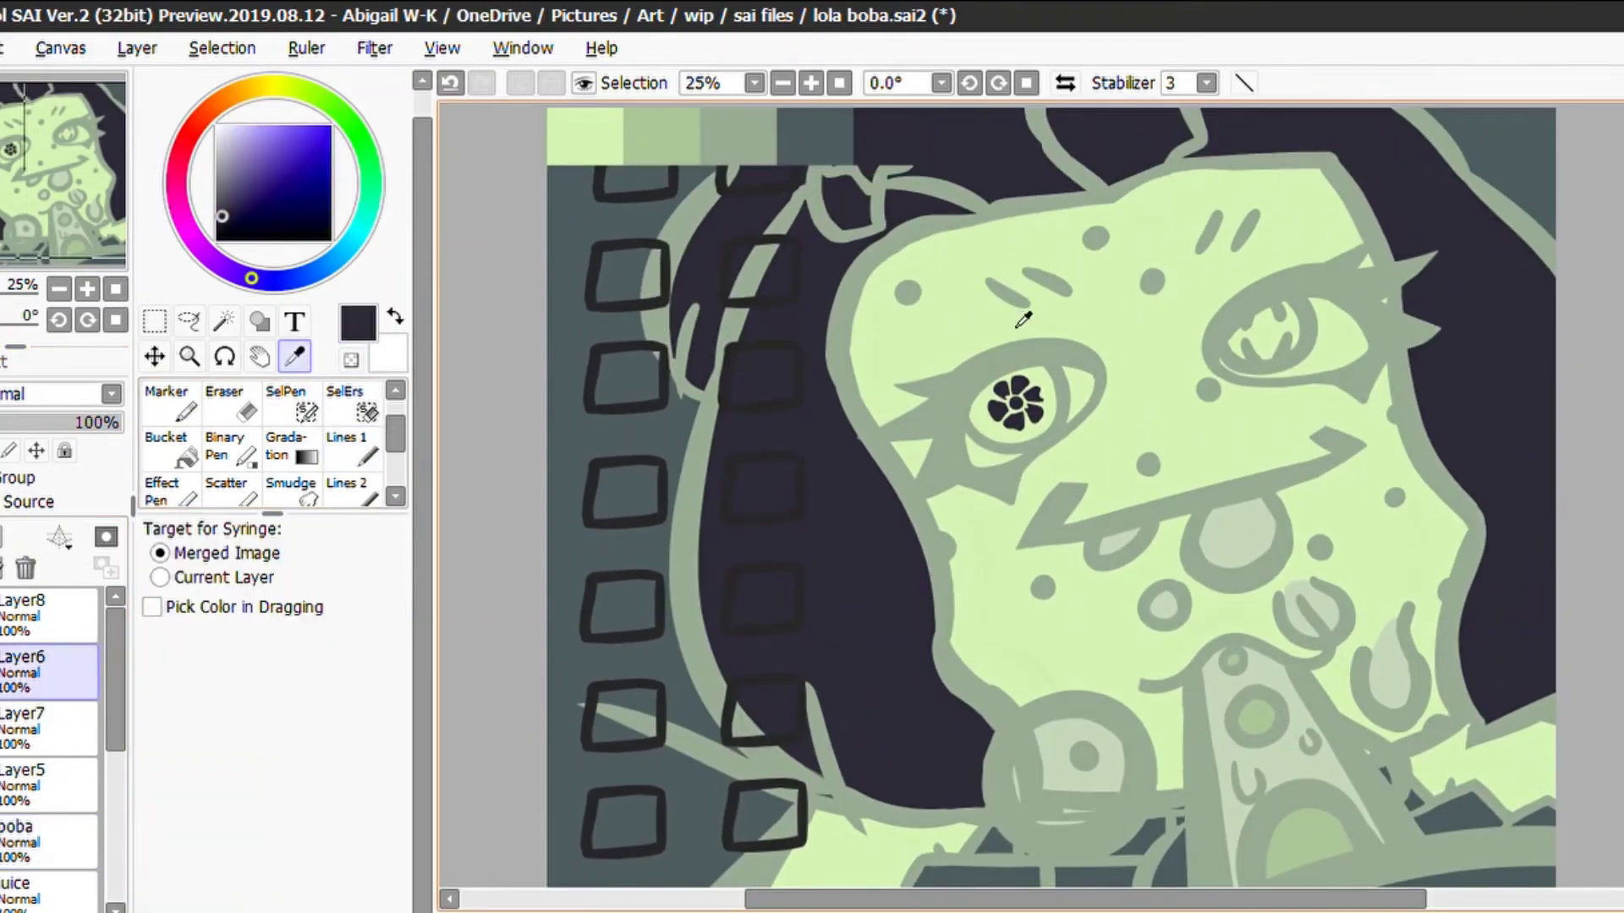
{"action": "left_click", "coordinate": [810, 82]}
{"action": "key", "text": "minus"}
{"action": "key", "text": "minus"}
{"action": "key", "text": "minus"}
{"action": "key", "text": "ctrl+h"}
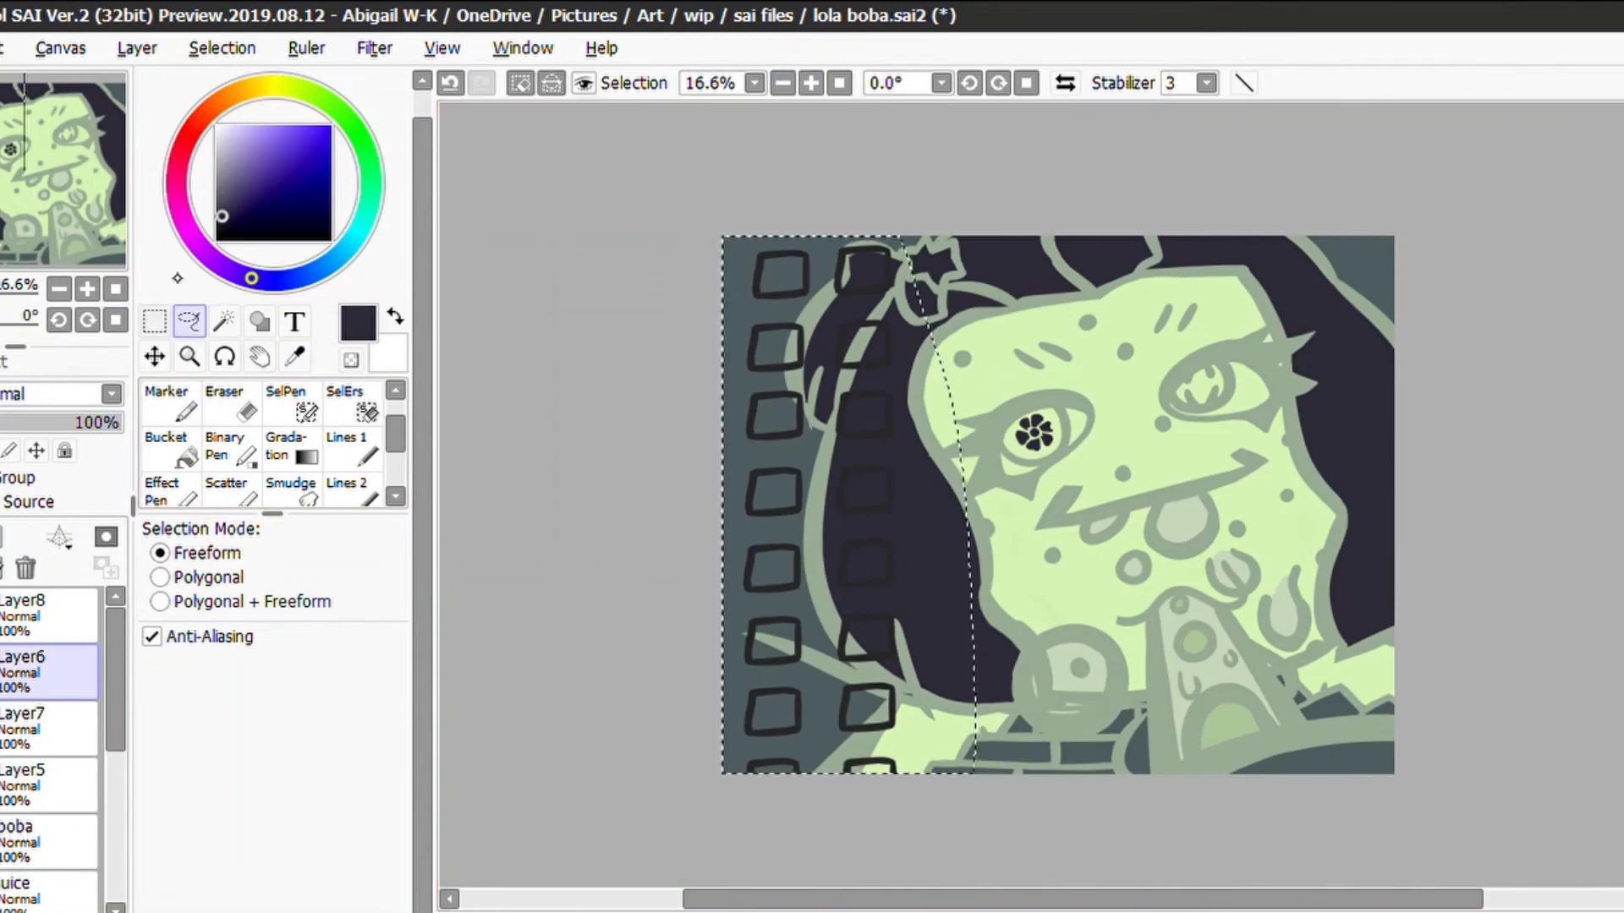
Paint the selected square outlines dark purple at brush size 700
{"action": "key", "text": "n"}
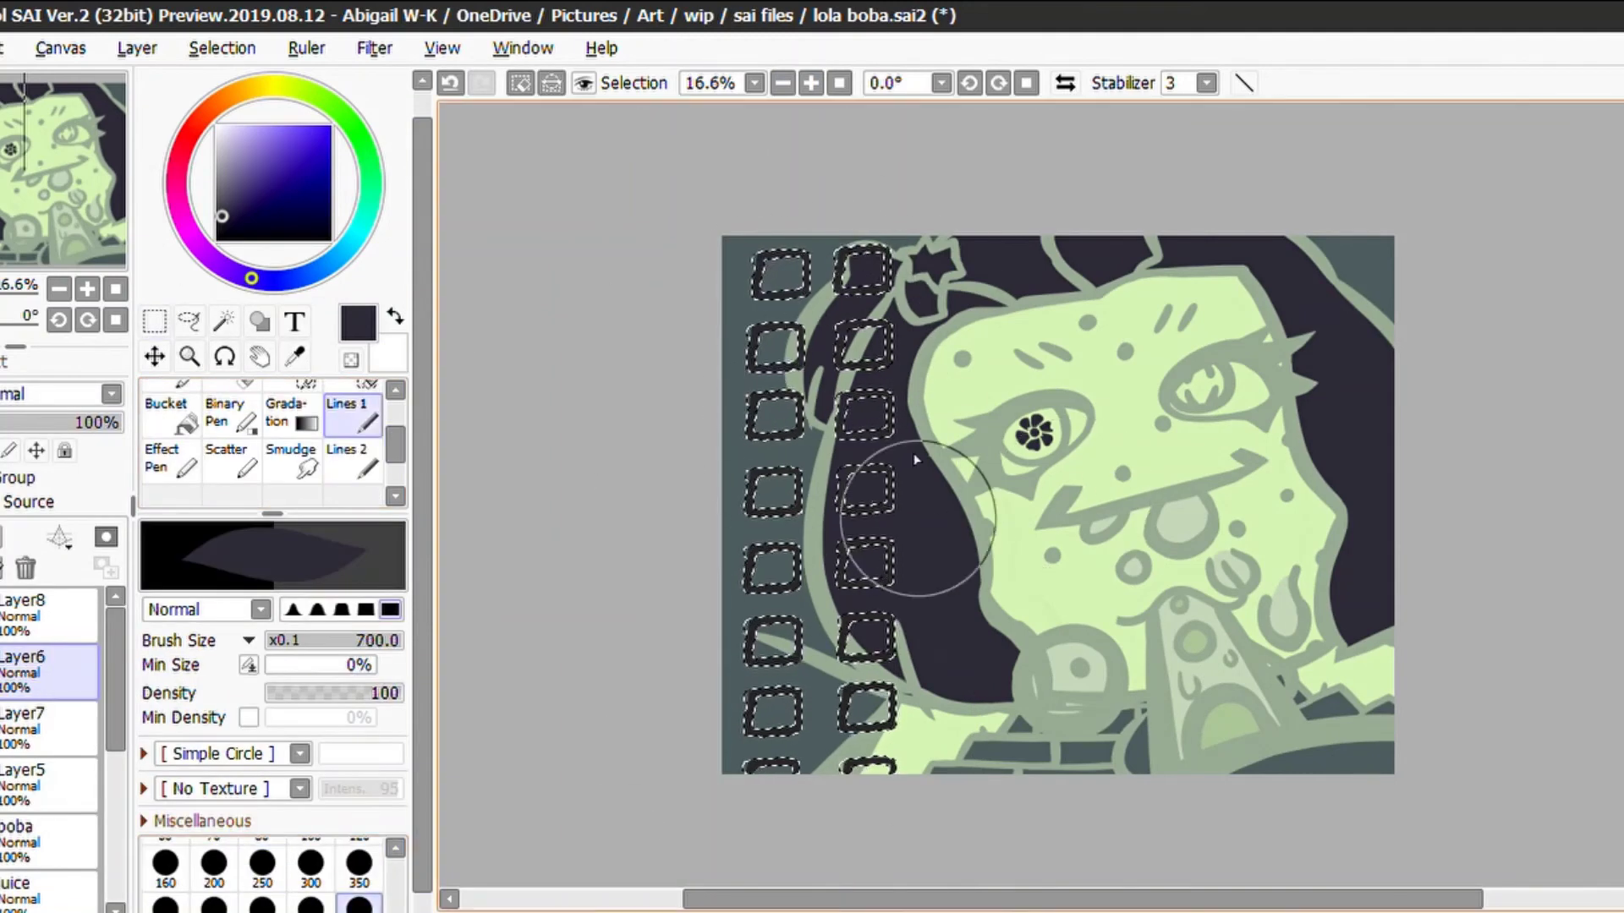
{"action": "key", "text": "m"}
{"action": "key", "text": "ctrl+d"}
{"action": "key", "text": "ctrl+z"}
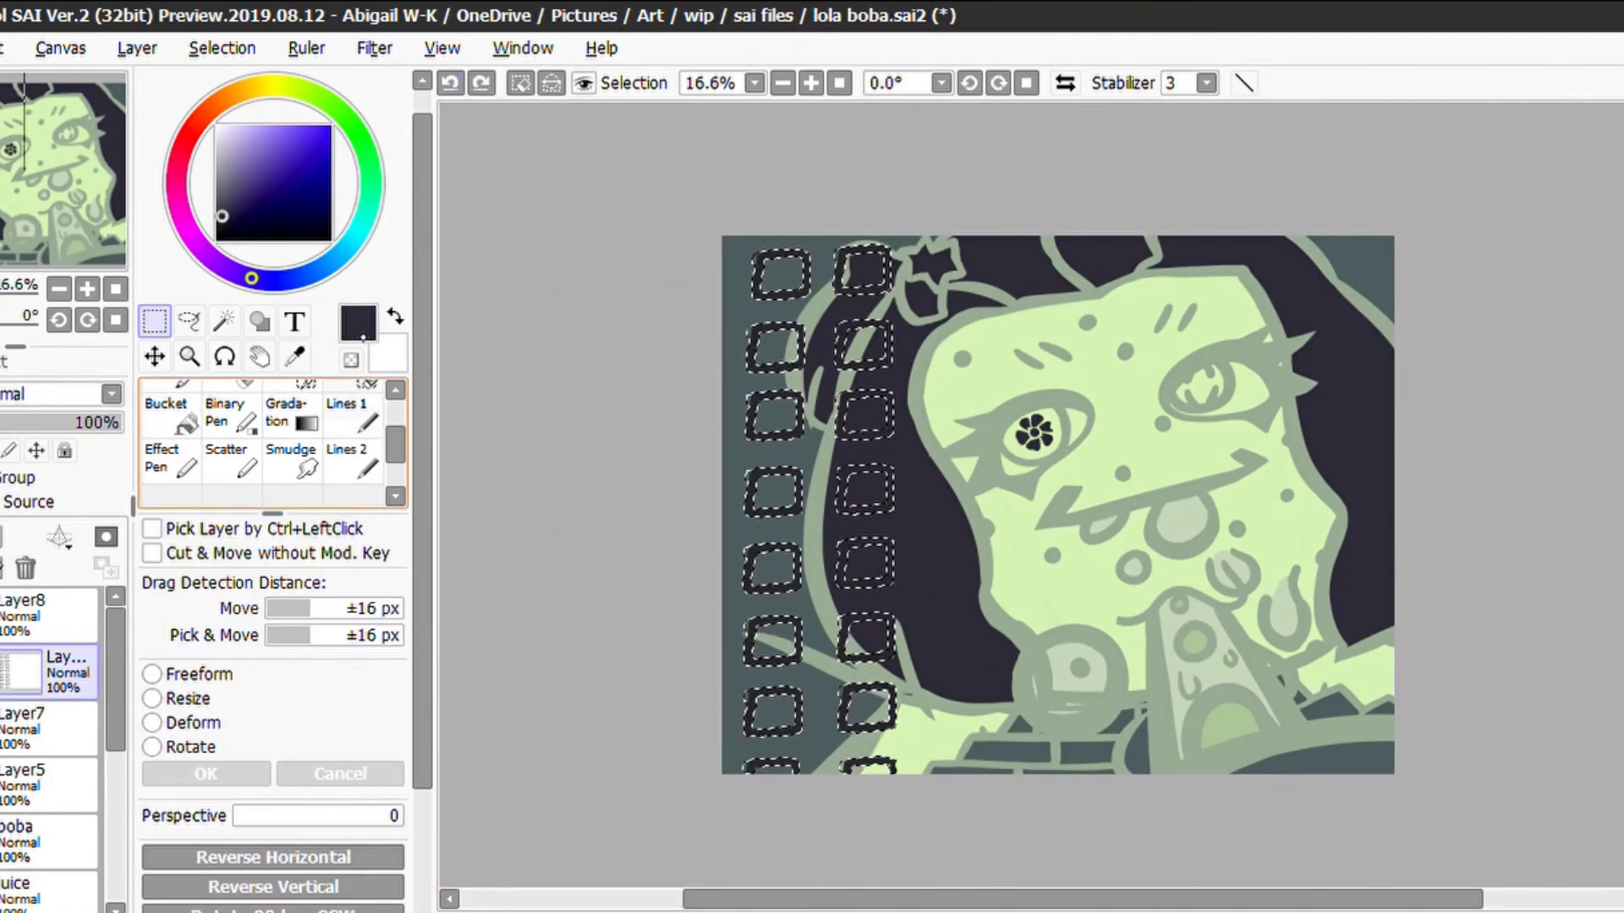
Recolour the selected square outlines mid green, then clear the selection and set Layer6's opacity to 50%
{"action": "key", "text": "n"}
{"action": "mouse_move", "coordinate": [786, 279]}
{"action": "left_mouse_down"}
{"action": "mouse_move", "coordinate": [846, 490]}
{"action": "mouse_move", "coordinate": [803, 702]}
{"action": "left_mouse_up"}
{"action": "key", "text": "m"}
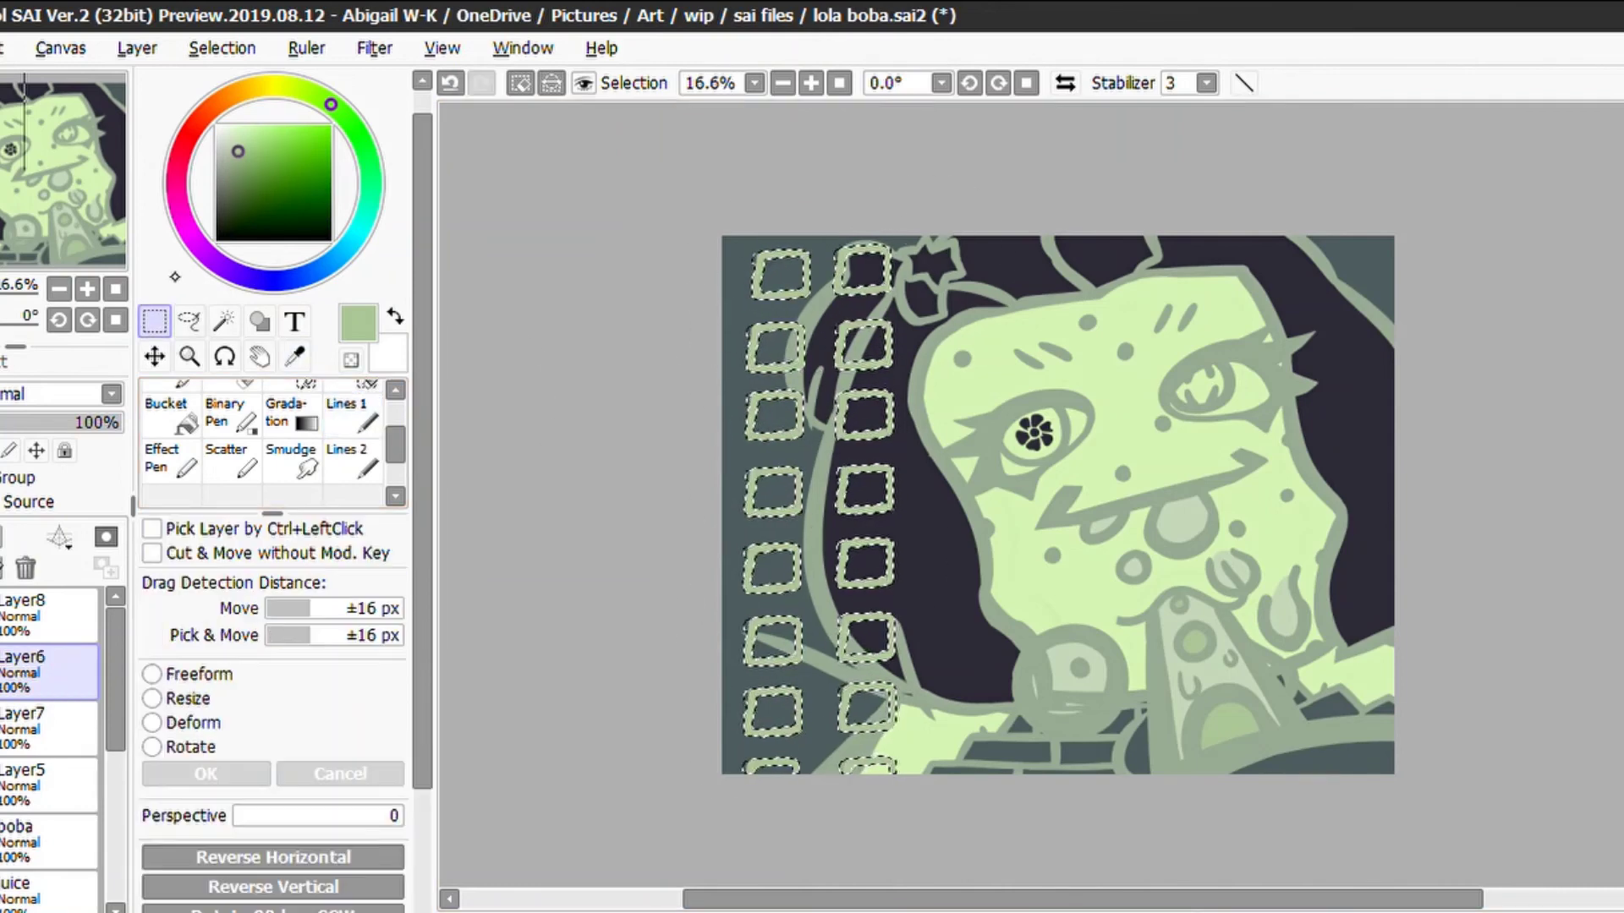
{"action": "key", "text": "ctrl+d"}
{"action": "left_click_drag", "start_coordinate": [102, 422], "coordinate": [63, 422]}
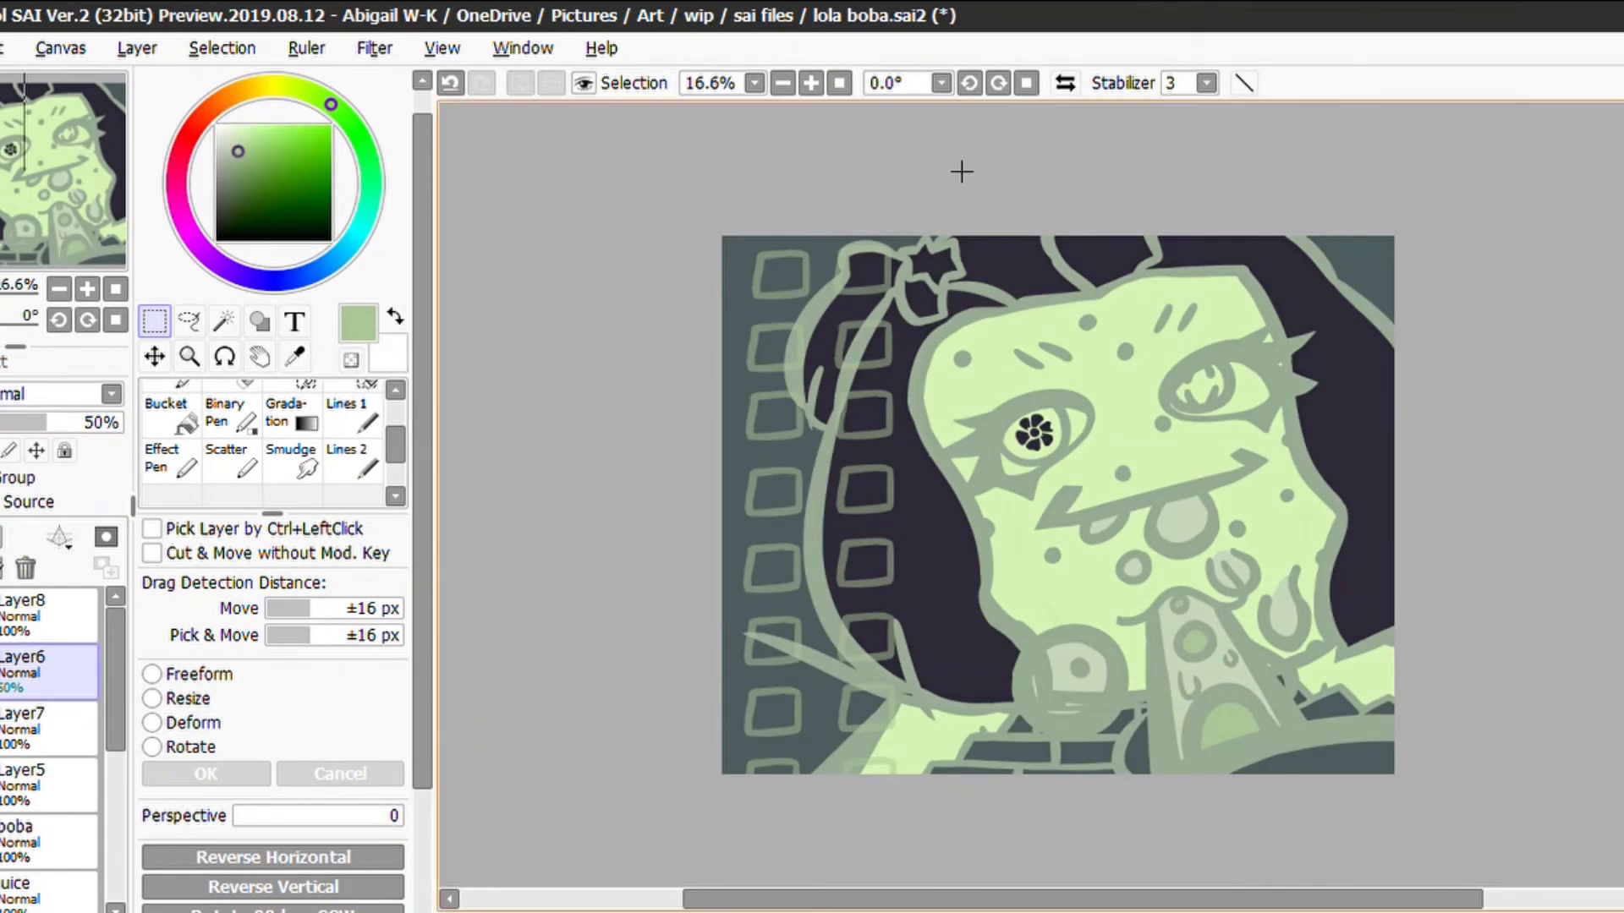
Mix a paler tint of the light green and add a new layer named "eyes" above the boba layer
{"action": "key", "text": "ctrl+plus"}
{"action": "left_click", "coordinate": [1199, 347], "text": "alt"}
{"action": "left_click", "coordinate": [1199, 347], "text": "alt"}
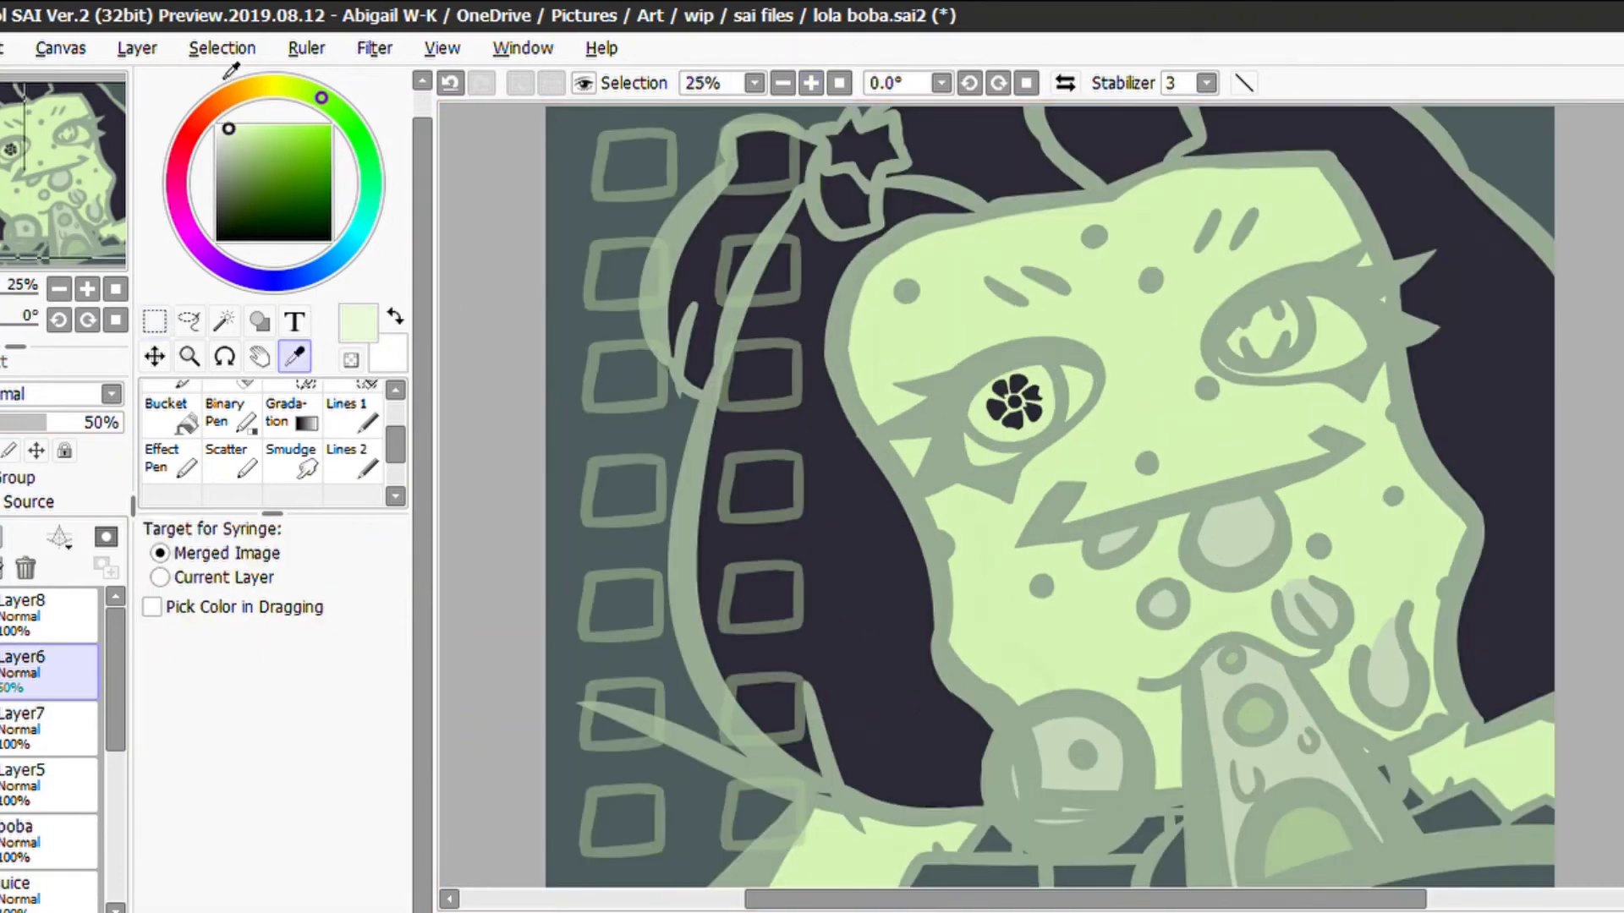
{"action": "key", "text": "ctrl+shift+n"}
{"action": "key", "text": "Return"}
{"action": "left_click", "coordinate": [263, 862]}
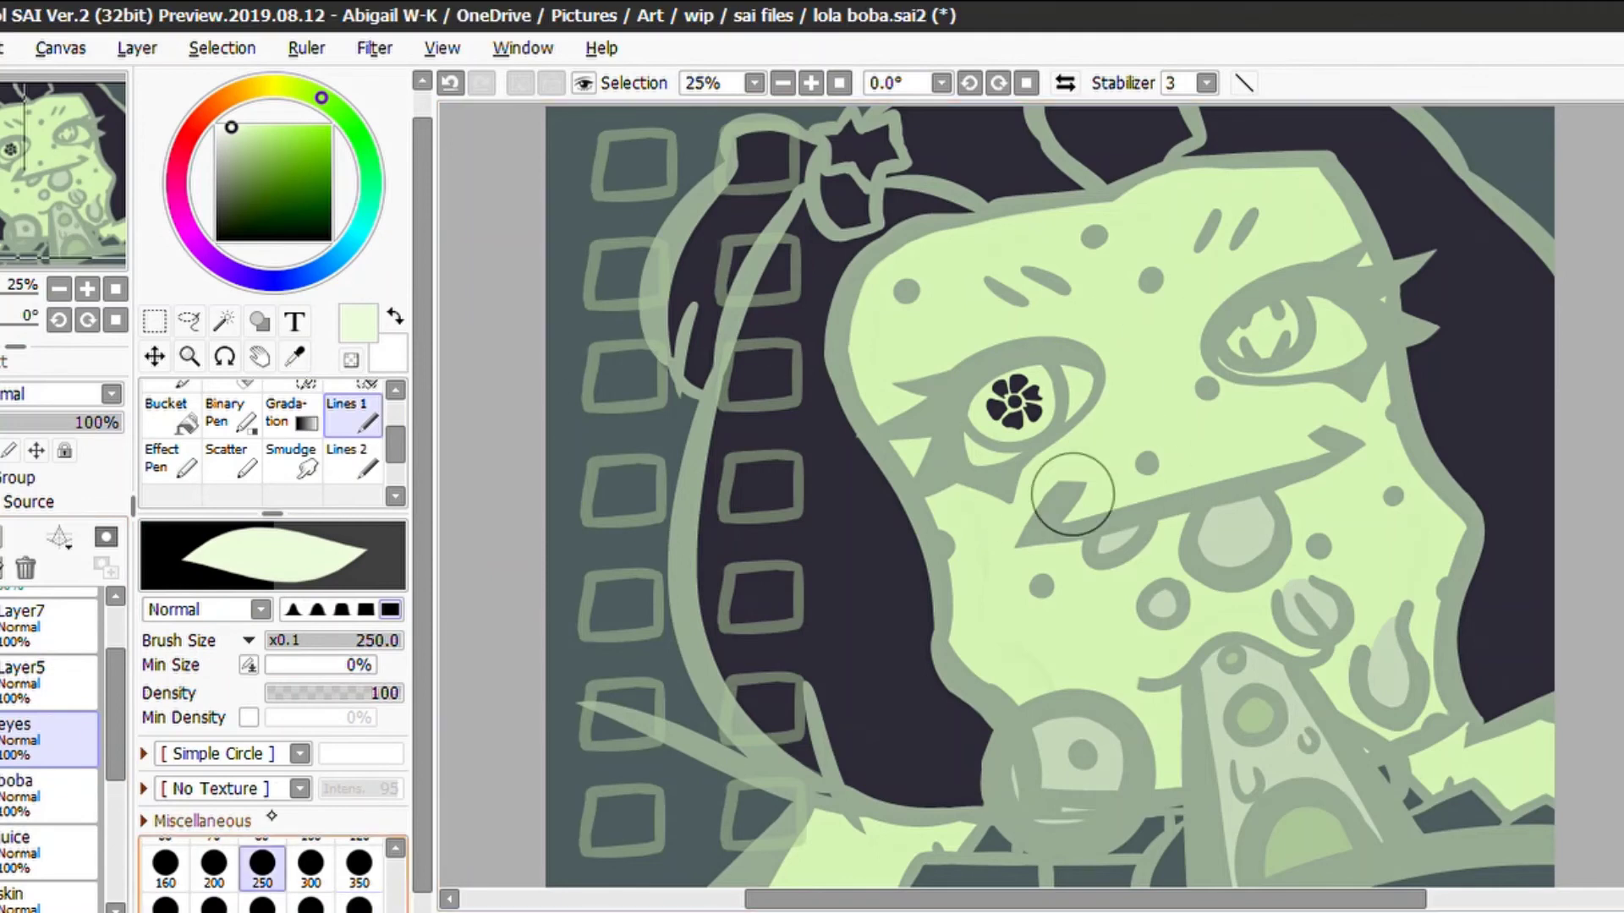
Paint the whites of both eyes in a very pale green at brush size 100
{"action": "left_click", "coordinate": [1035, 350], "text": "alt"}
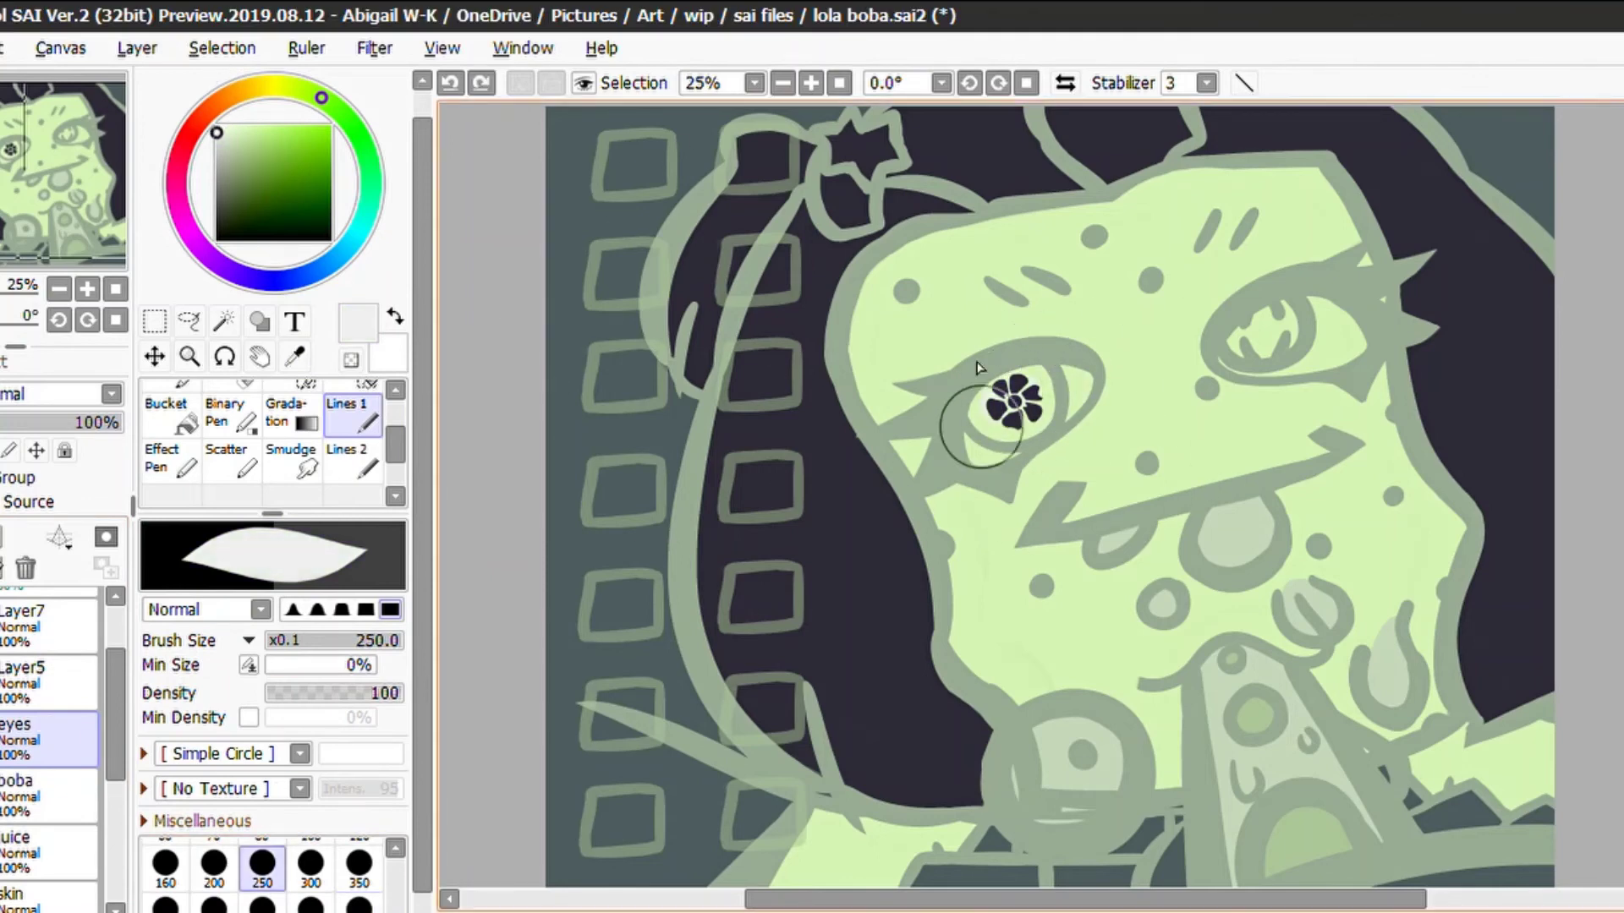
{"action": "key", "text": "bracketleft"}
{"action": "key", "text": "bracketleft"}
{"action": "key", "text": "bracketleft"}
{"action": "key", "text": "bracketleft"}
{"action": "key", "text": "bracketleft"}
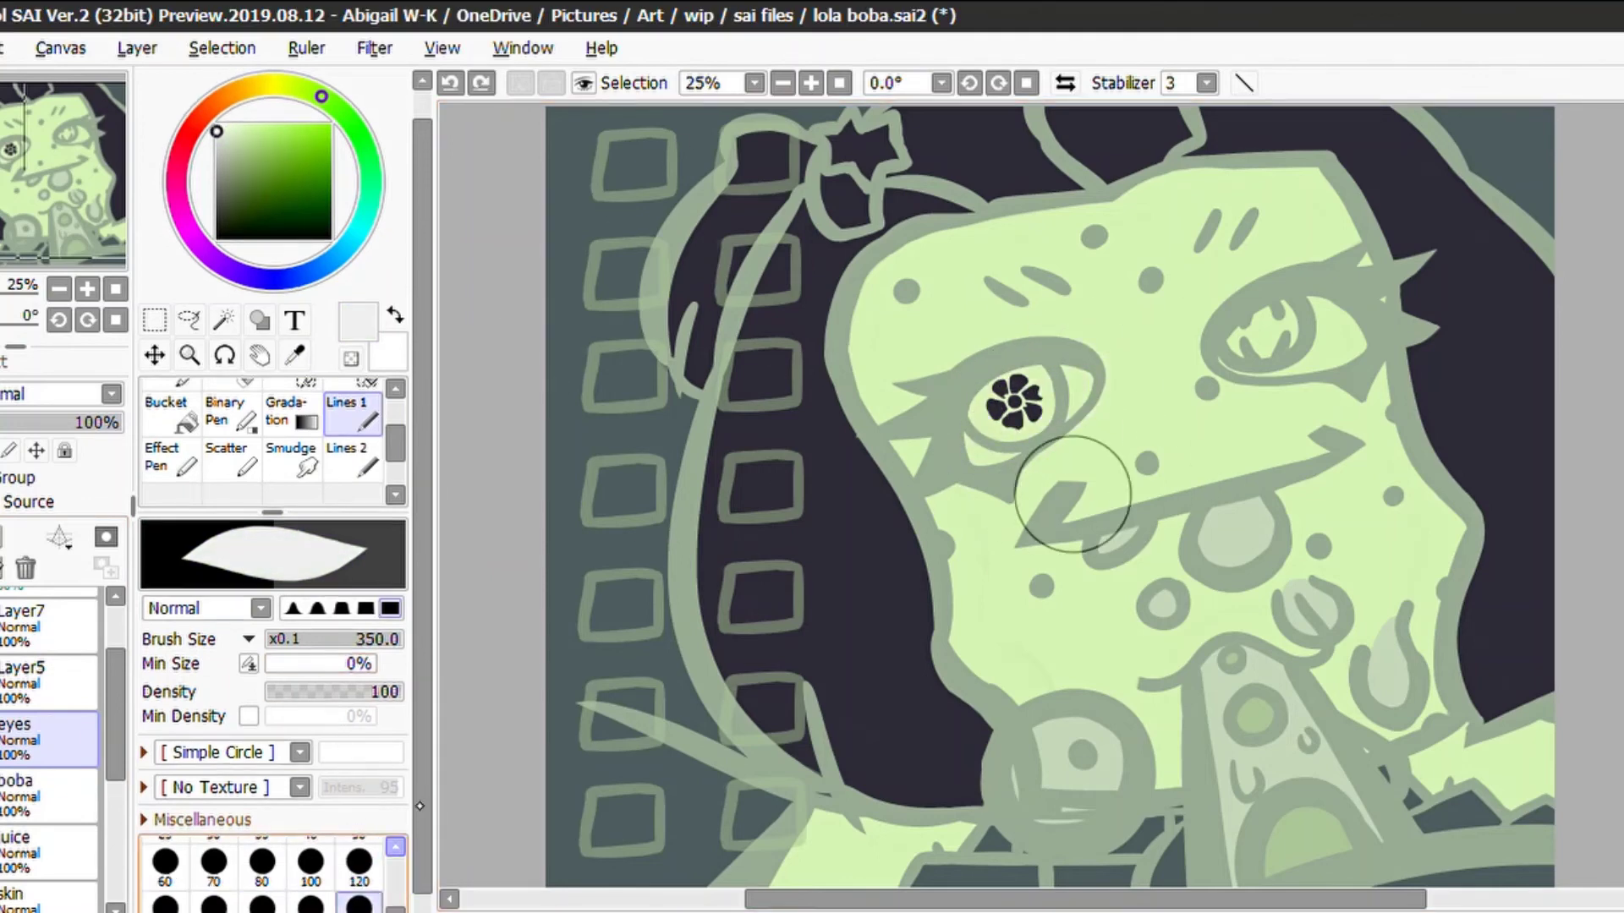
{"action": "left_click_drag", "start_coordinate": [1072, 376], "coordinate": [997, 436]}
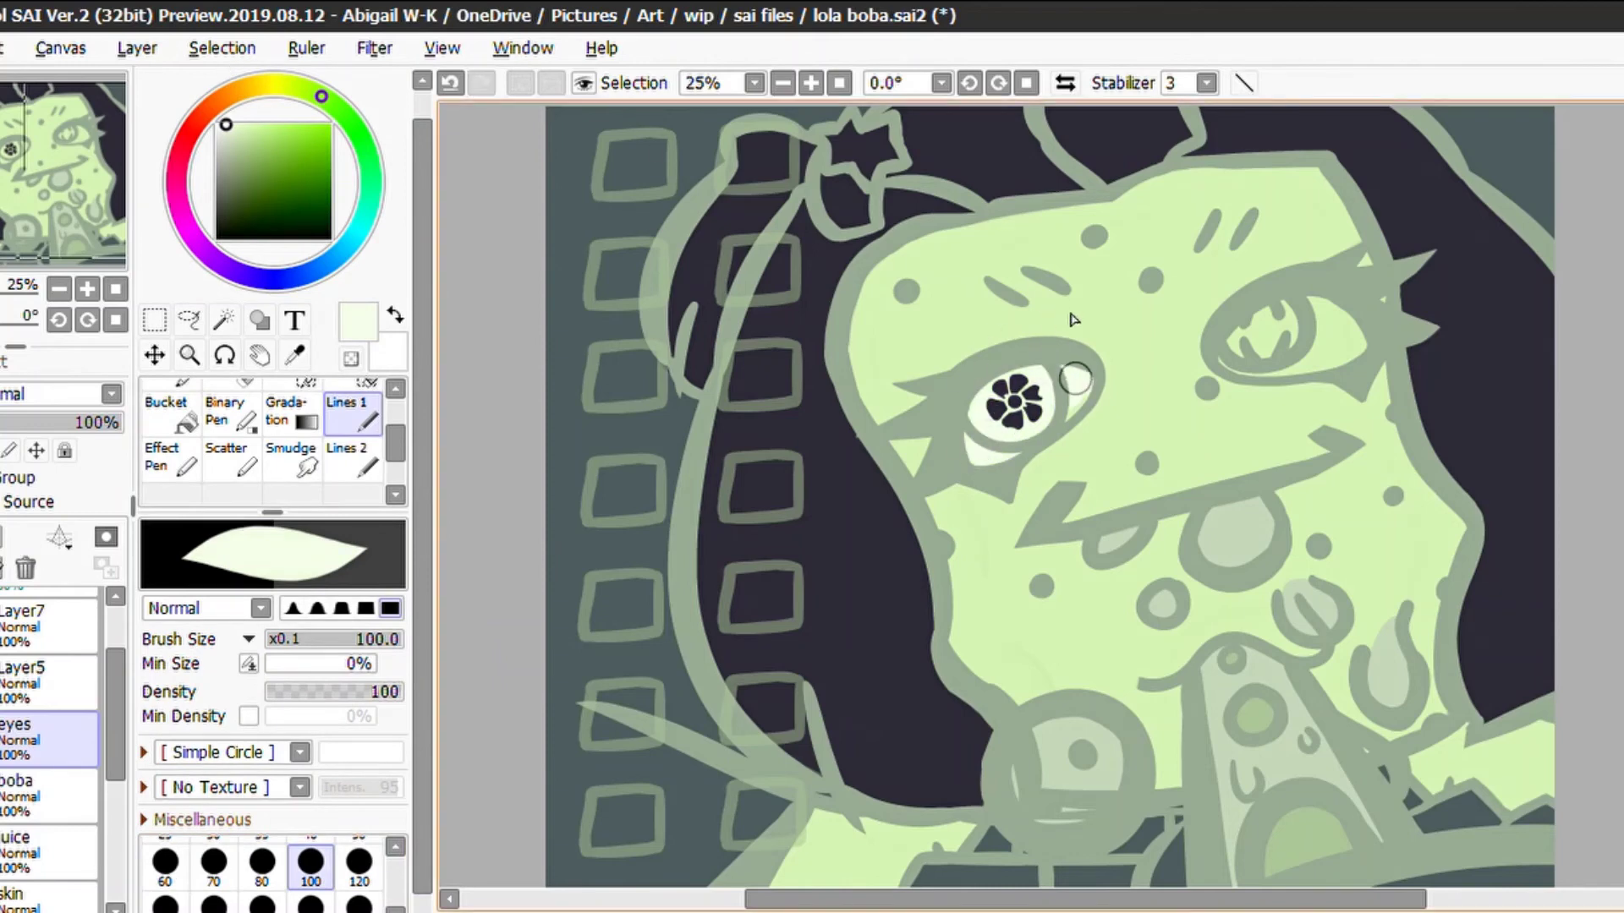
{"action": "left_click_drag", "start_coordinate": [1244, 347], "coordinate": [1291, 305]}
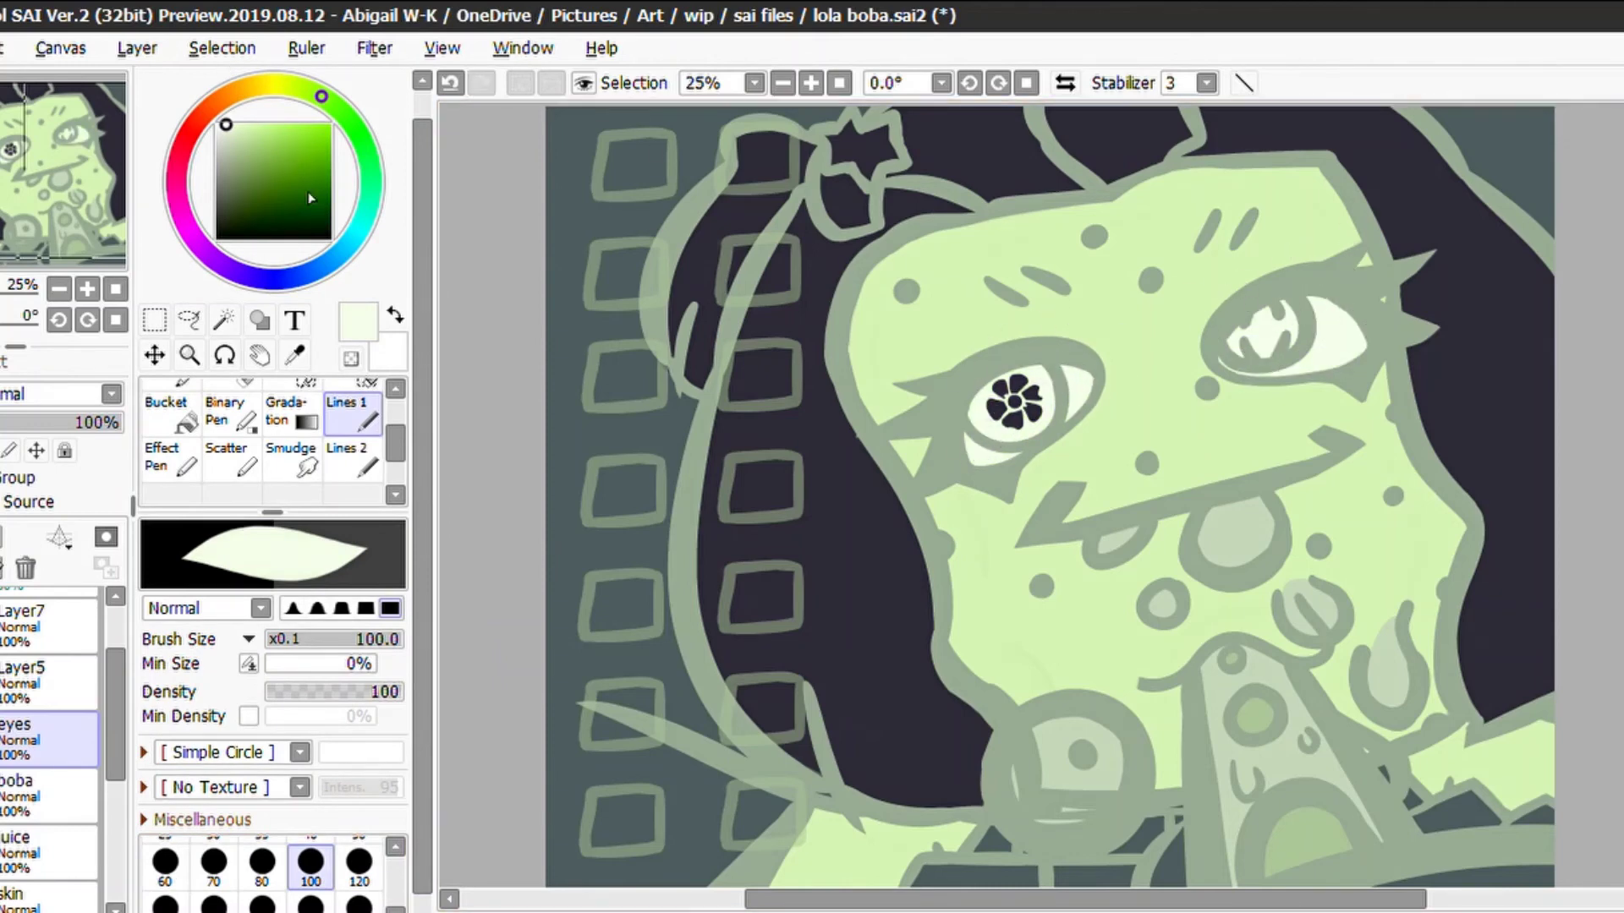
Add a layer named "eyes 2" and paint both irises in muted dark purple
{"action": "left_click", "coordinate": [968, 247], "text": "alt"}
{"action": "left_click", "coordinate": [941, 638]}
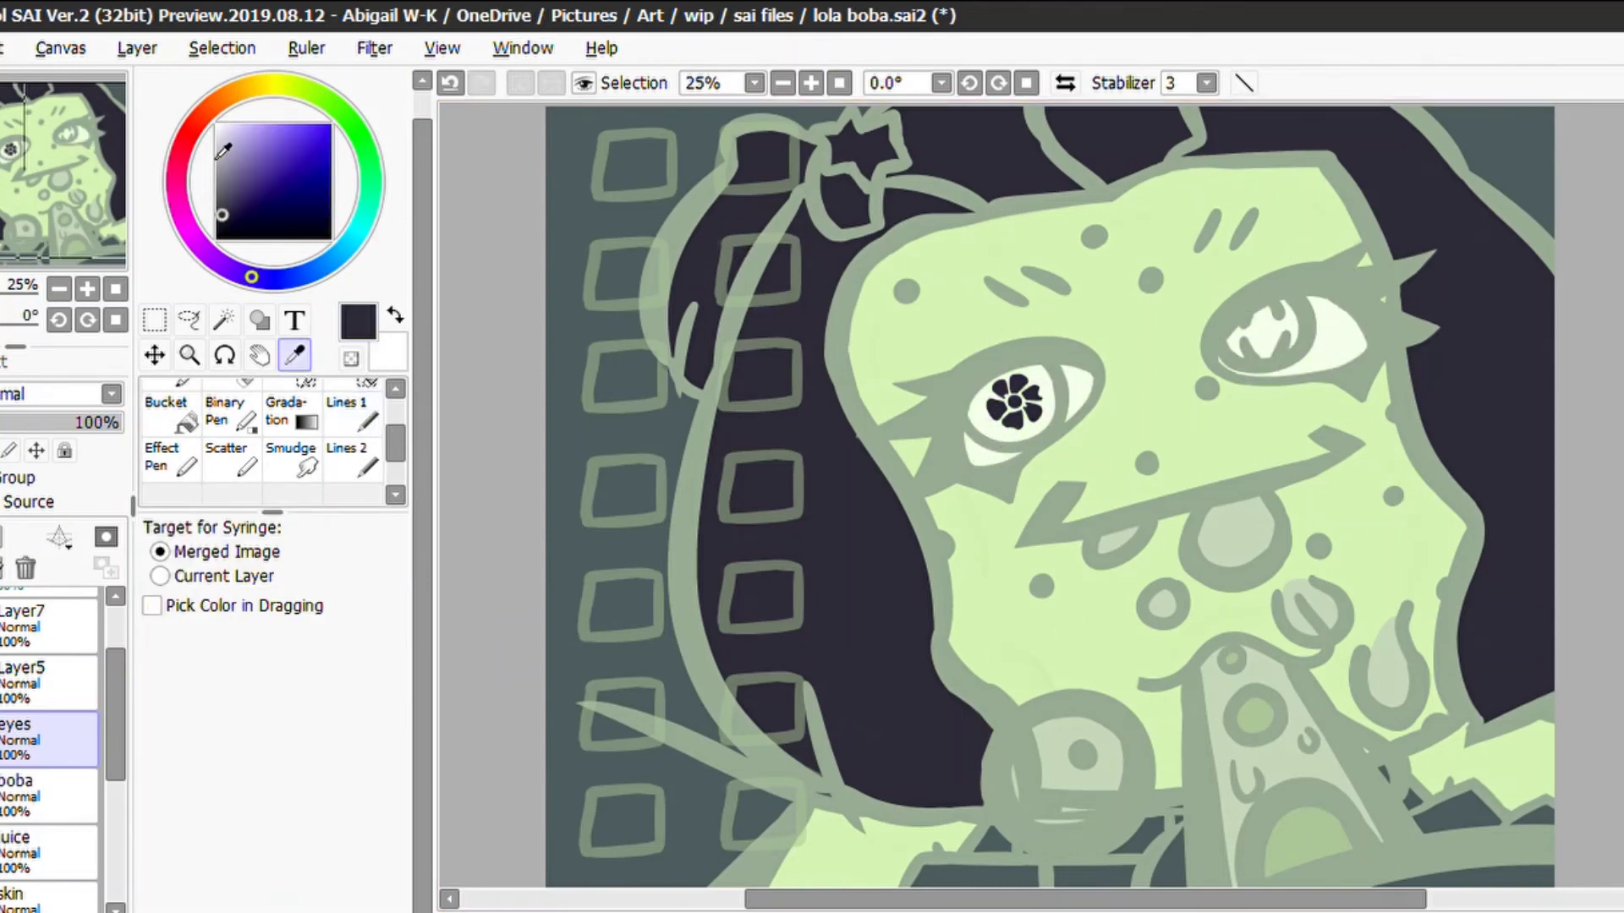
{"action": "key", "text": "ctrl+j"}
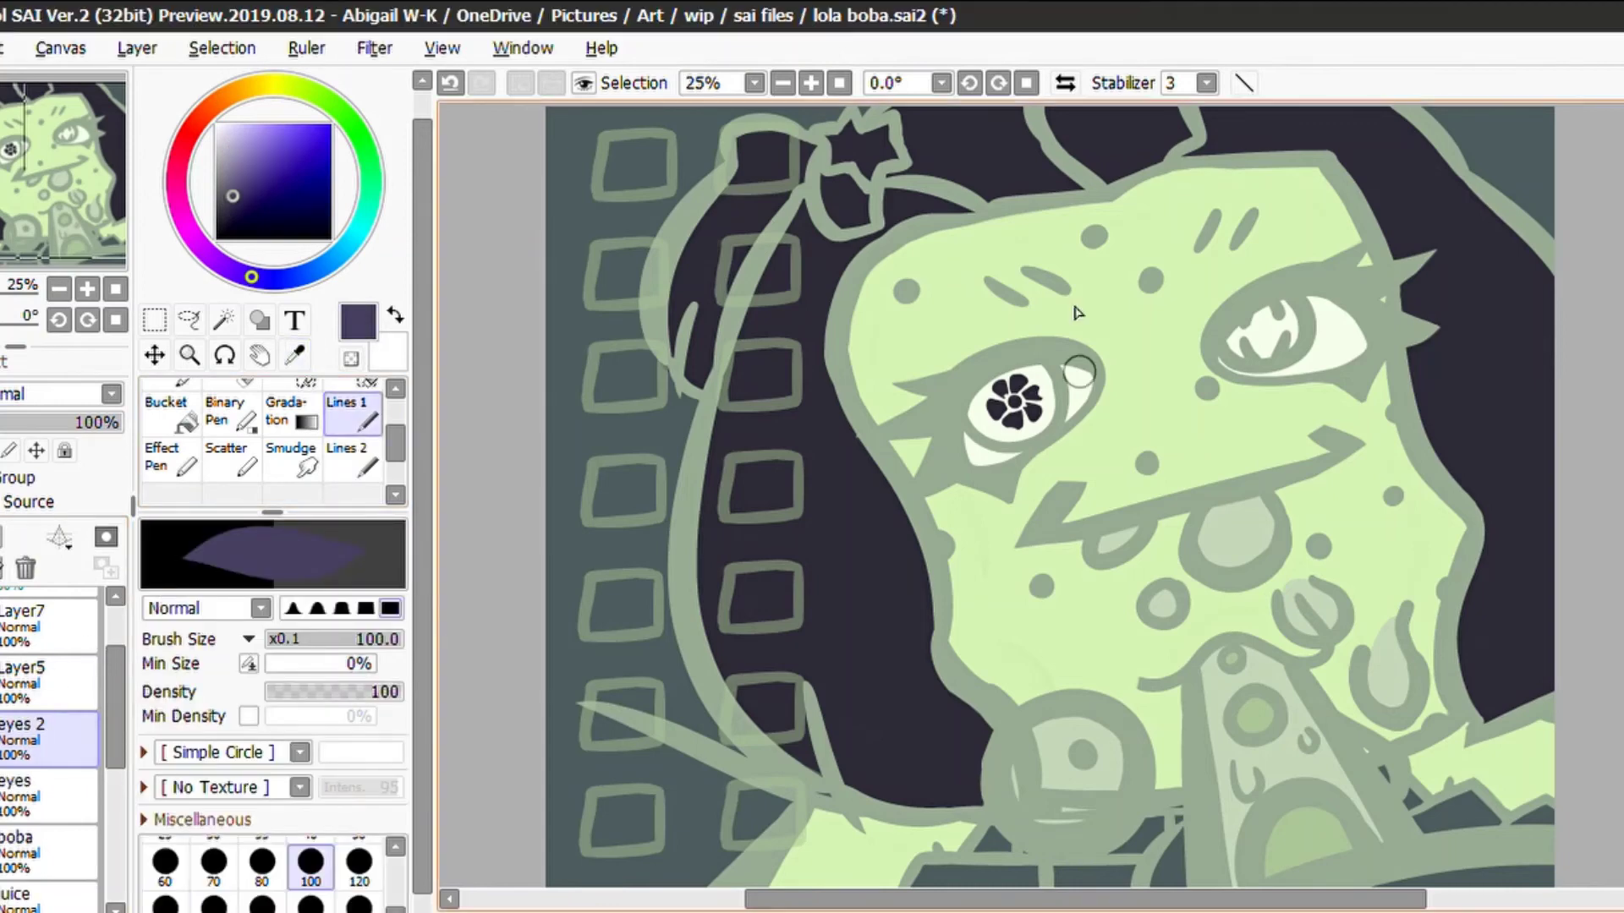
{"action": "left_click_drag", "start_coordinate": [1049, 376], "coordinate": [996, 425]}
{"action": "mouse_move", "coordinate": [1295, 312]}
{"action": "left_mouse_down"}
{"action": "mouse_move", "coordinate": [1251, 345]}
{"action": "mouse_move", "coordinate": [1292, 330]}
{"action": "left_mouse_up"}
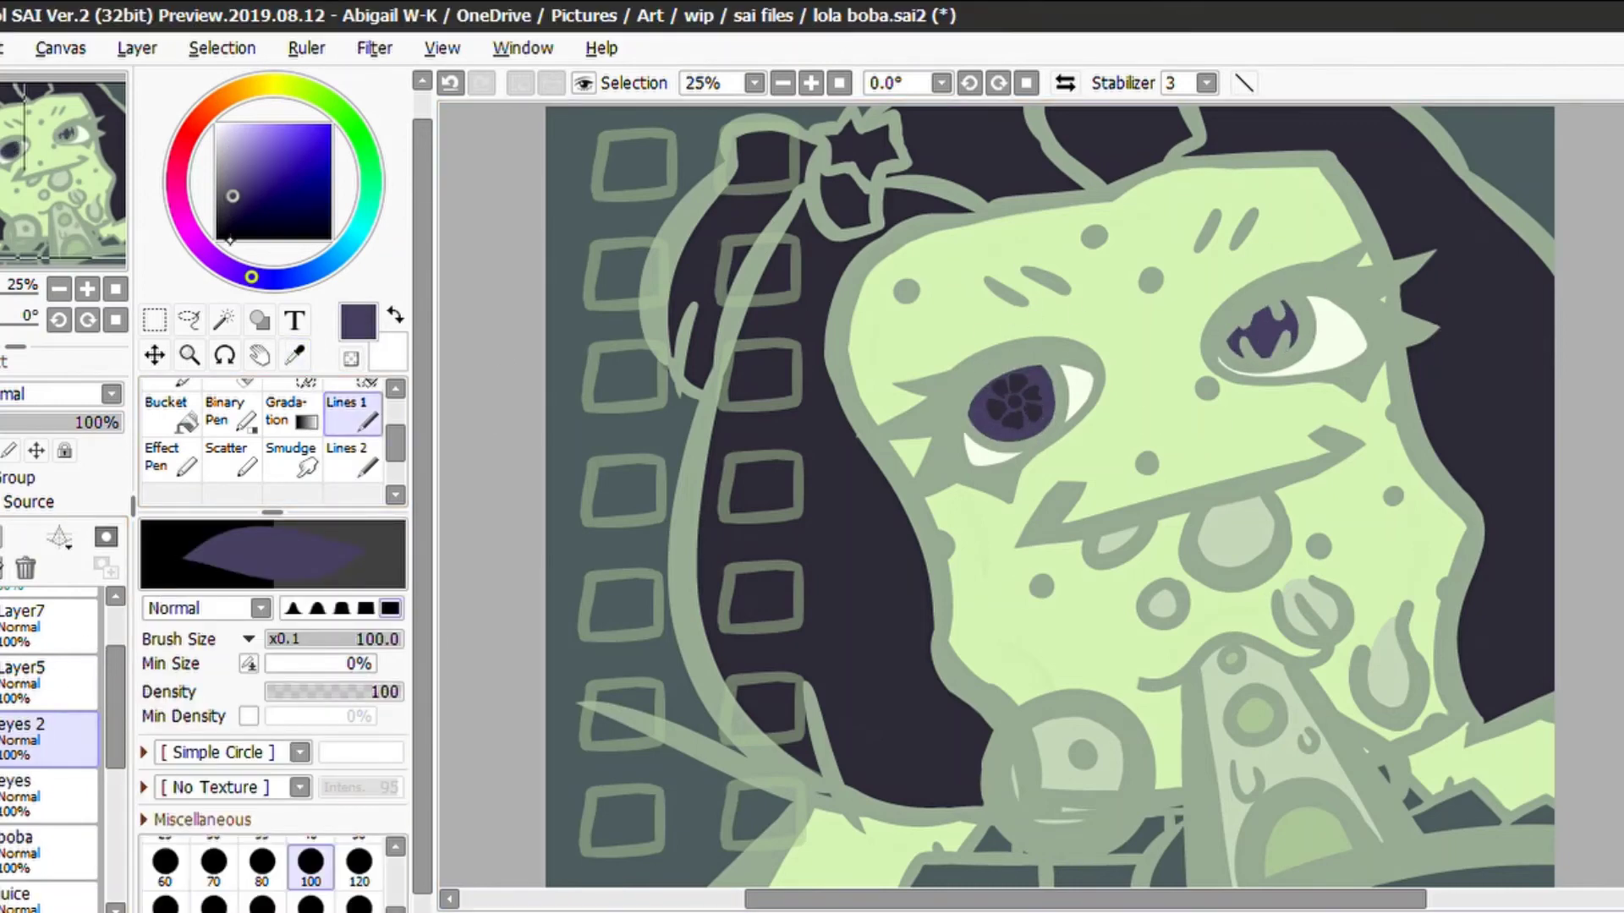
Add a layer named "eyes 3" and move it above Layer7
{"action": "key", "text": "i"}
{"action": "key", "text": "ctrl+j"}
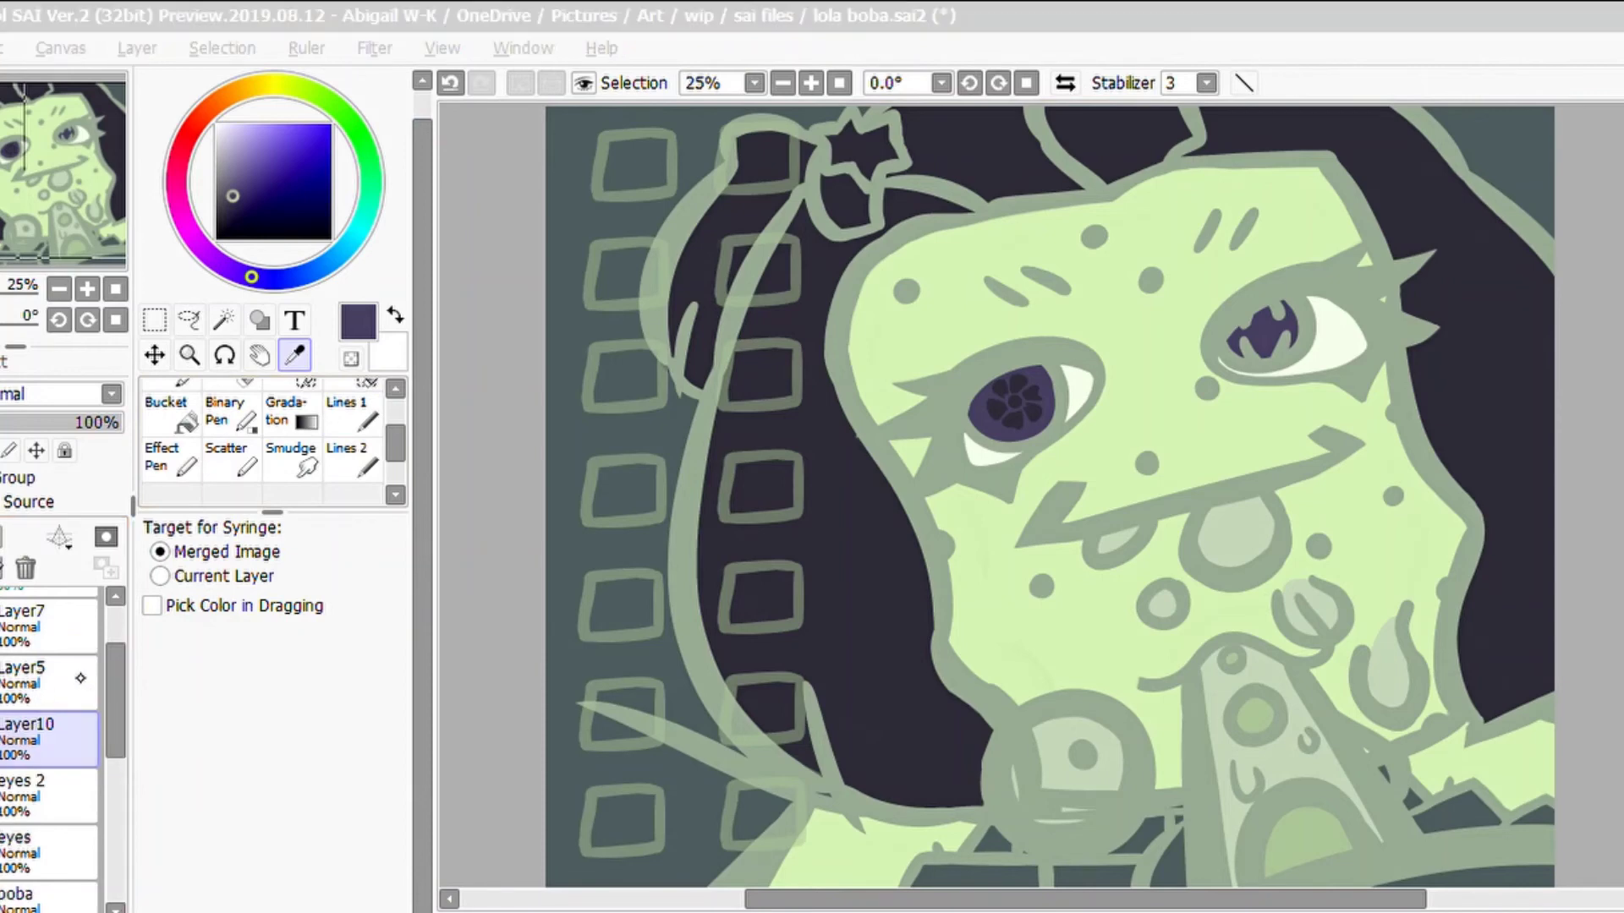
{"action": "left_click", "coordinate": [1015, 304]}
{"action": "key", "text": "b"}
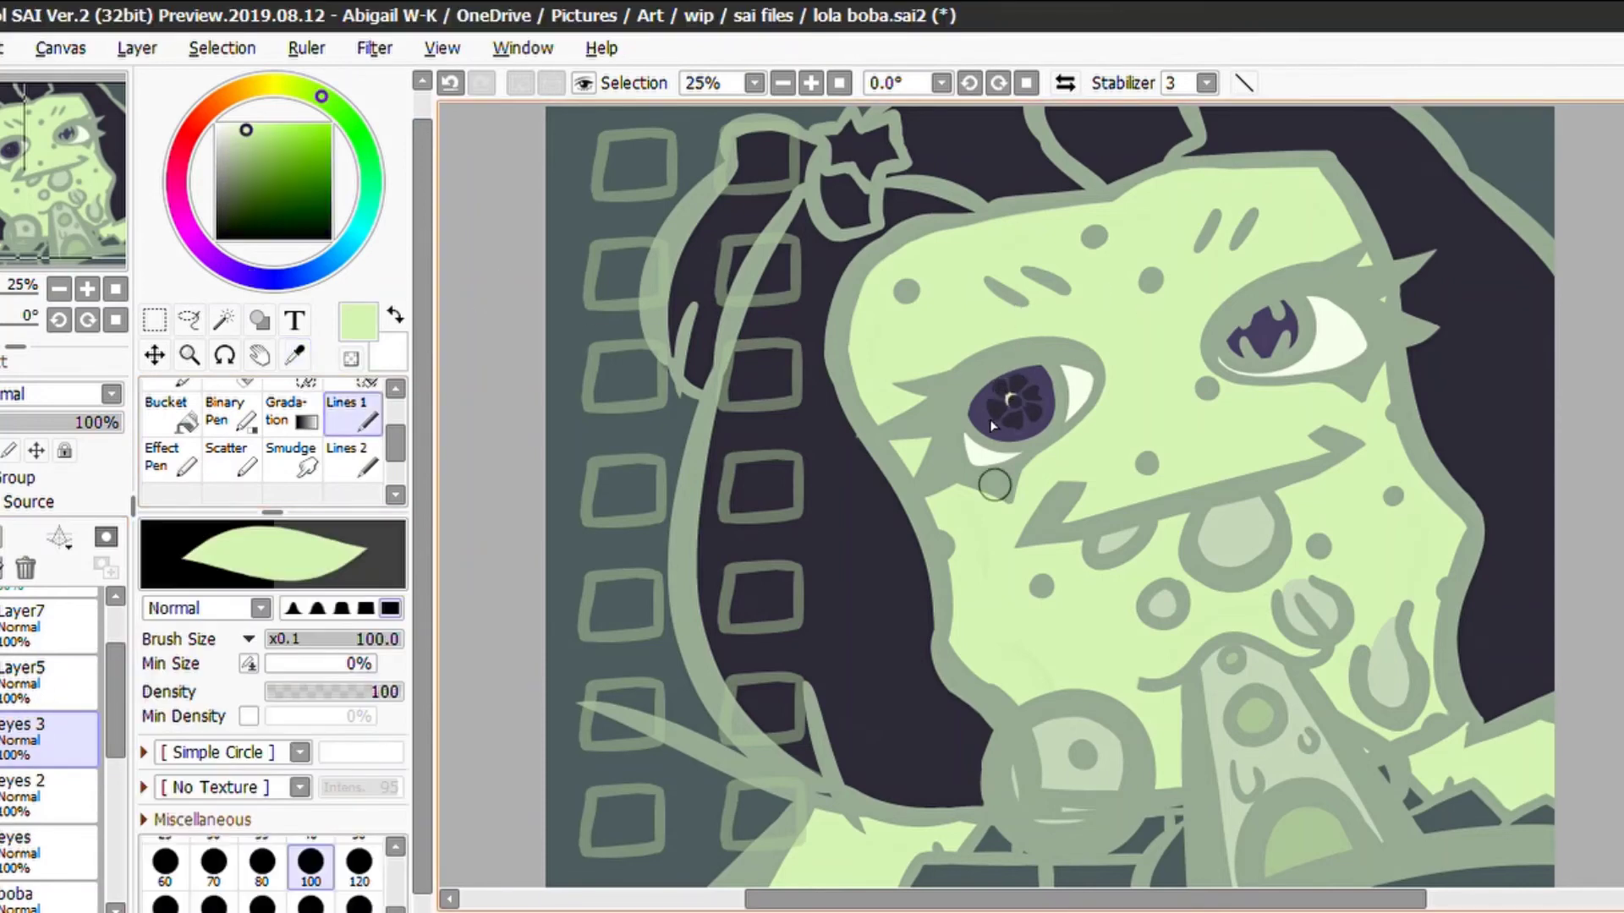
{"action": "left_click_drag", "start_coordinate": [42, 735], "coordinate": [42, 621]}
Dab small pale grey-green dots around the flower-patterned pupil on the "eyes 3" layer
{"action": "key", "text": "i"}
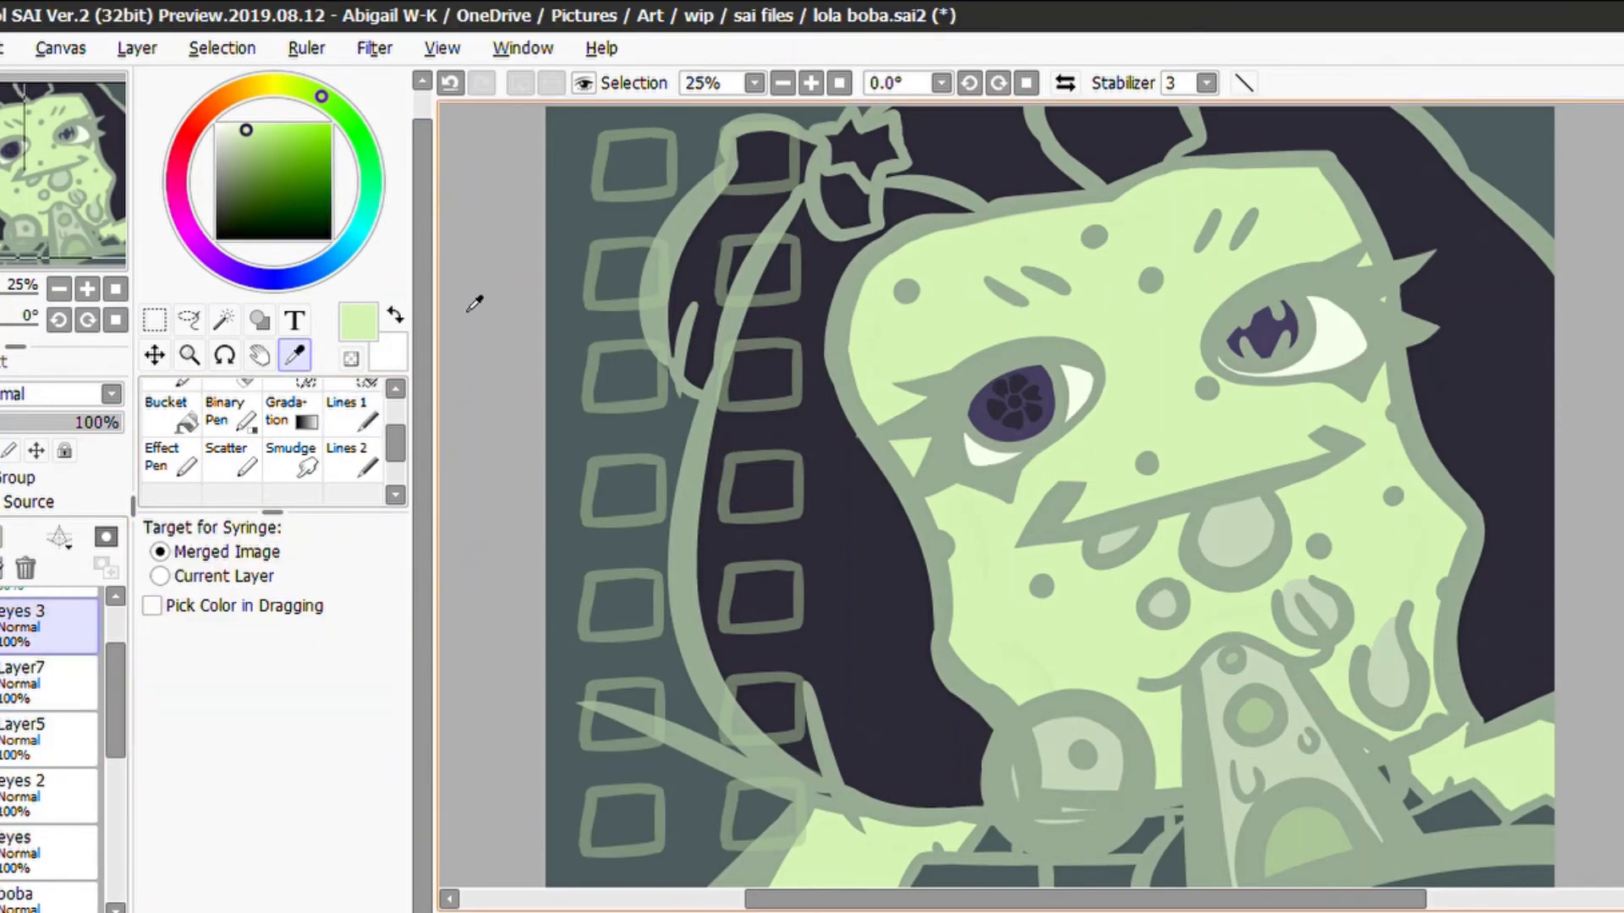
{"action": "key", "text": "b"}
{"action": "key", "text": "i"}
{"action": "left_click", "coordinate": [1007, 355]}
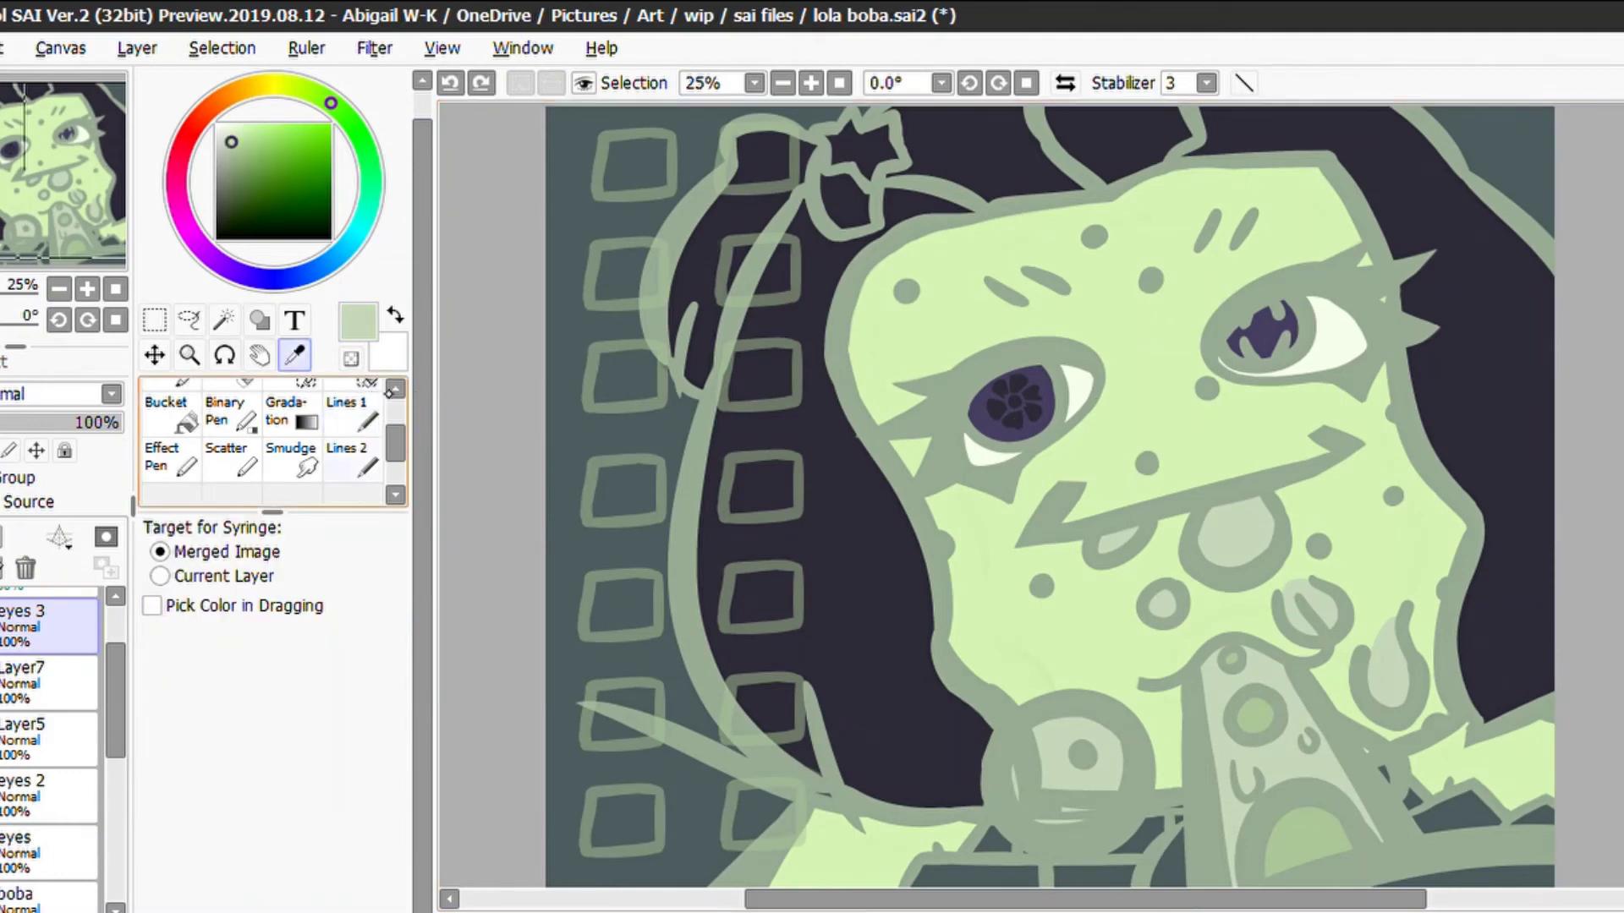
{"action": "key", "text": "b"}
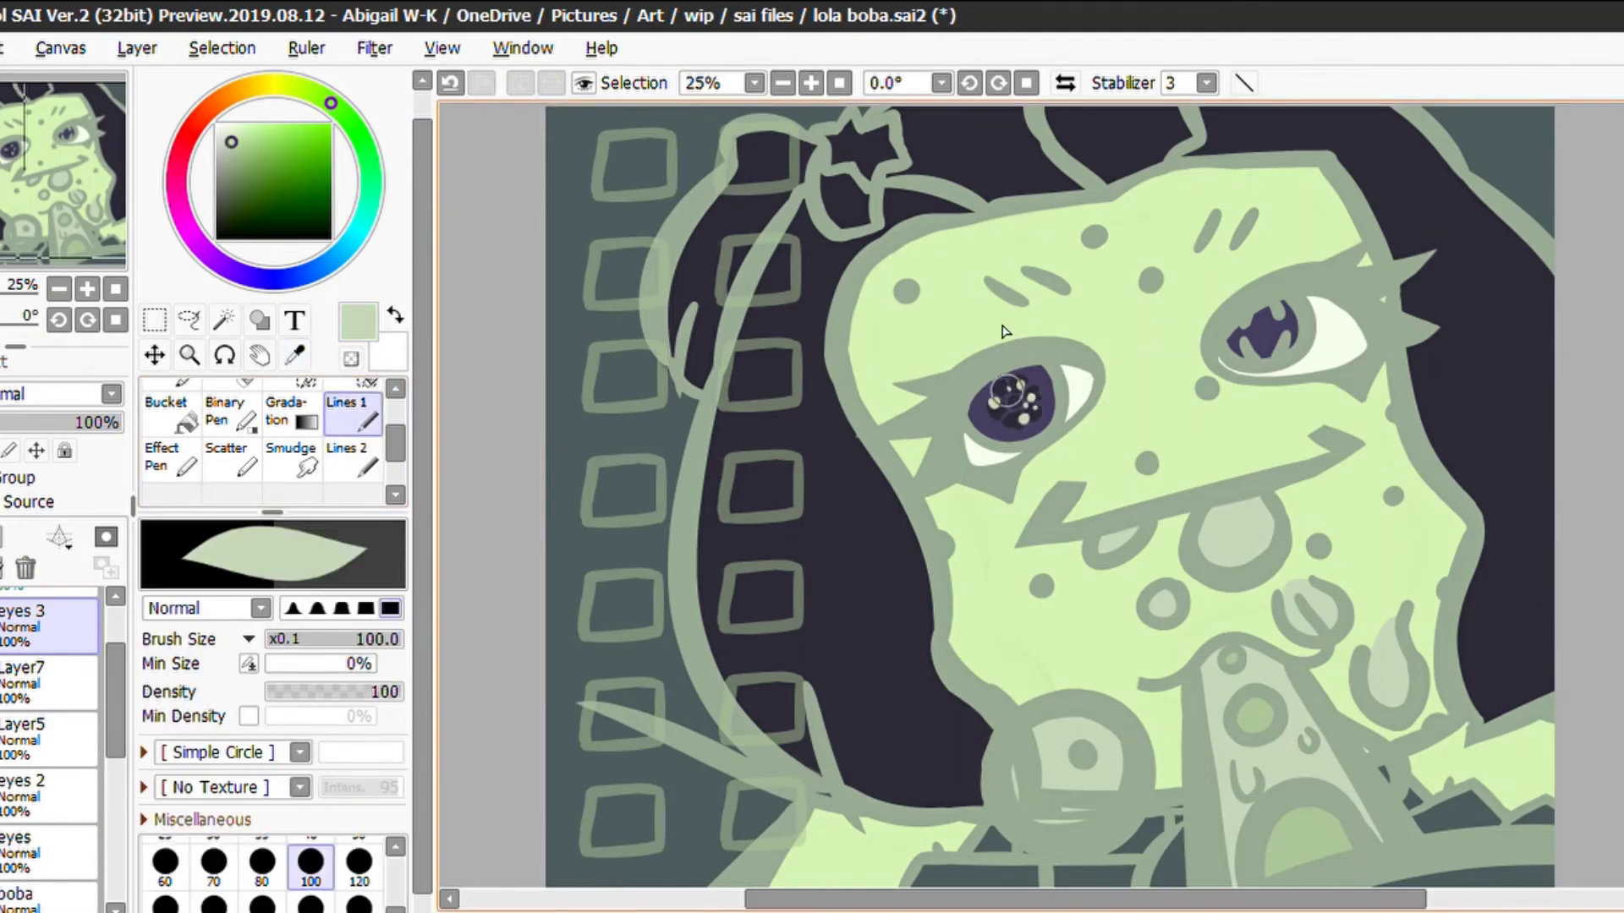
{"action": "key", "text": "i"}
Draw the missing grey-green outline between the collar and the straw on Layer7
{"action": "scroll", "coordinate": [49, 744], "scroll_direction": "down", "scroll_amount": 5}
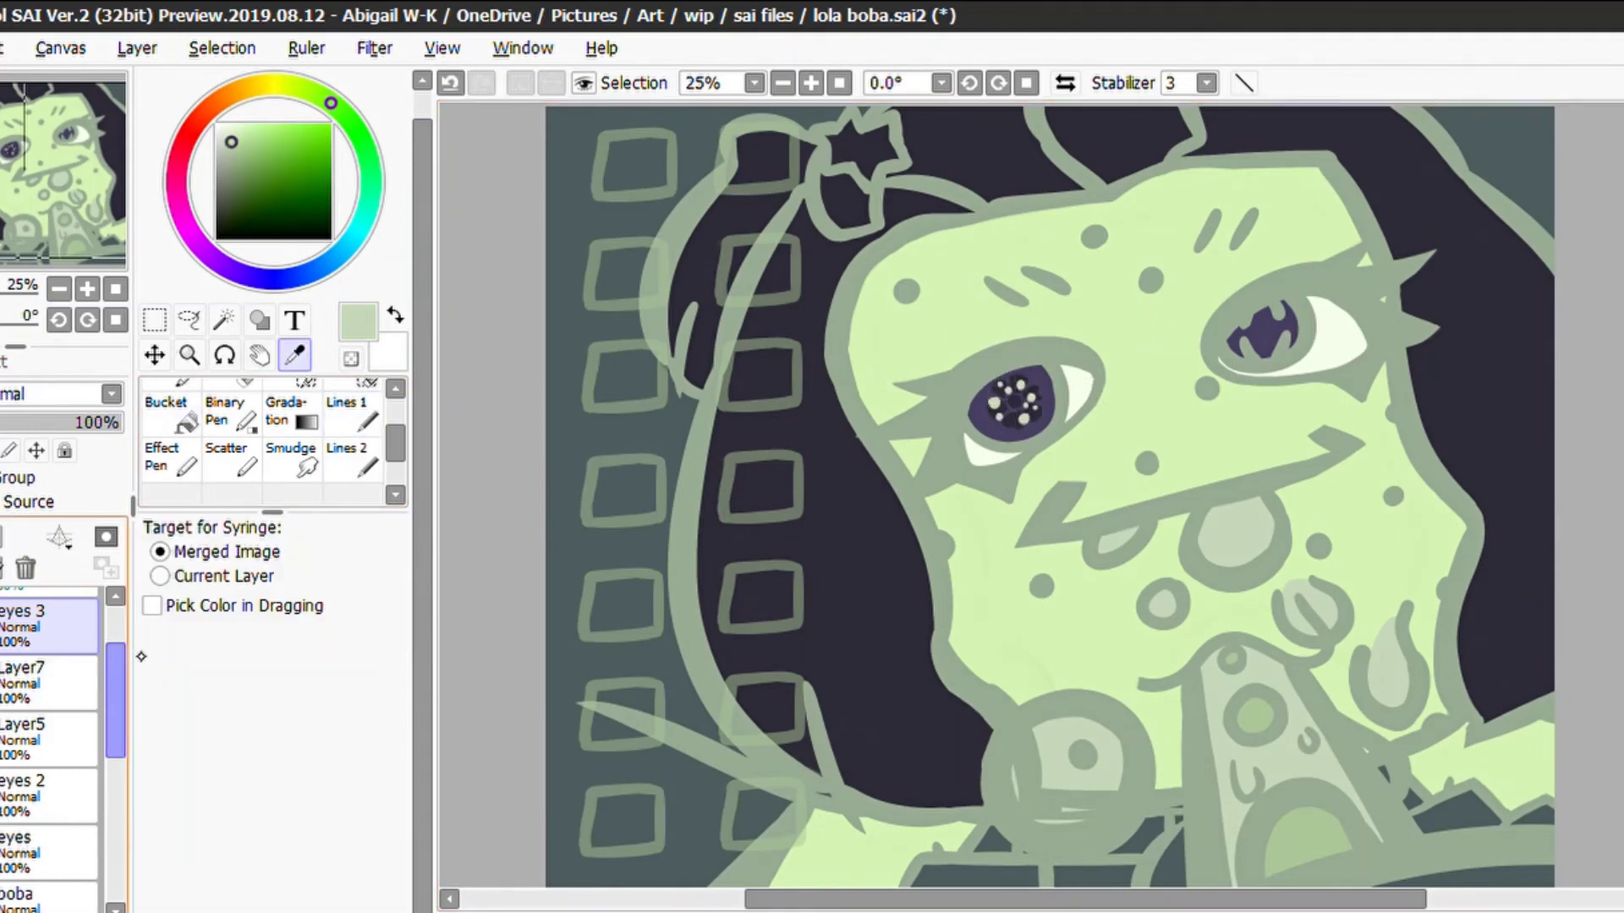
{"action": "scroll", "coordinate": [49, 745], "scroll_direction": "down", "scroll_amount": 3}
{"action": "left_click", "coordinate": [49, 704]}
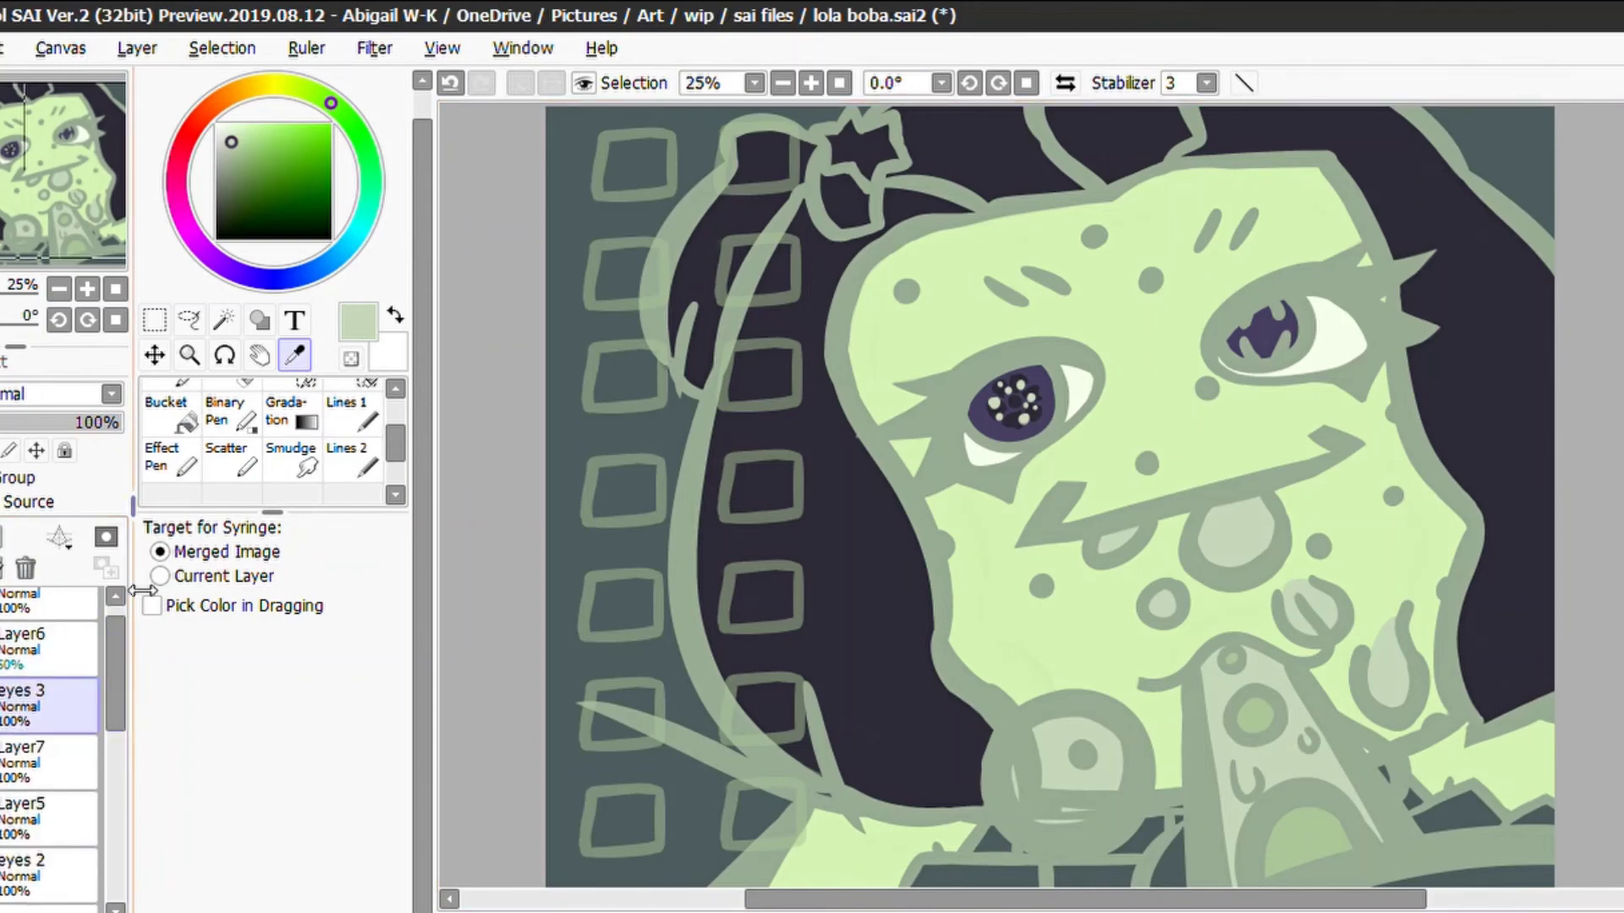
{"action": "scroll", "coordinate": [1049, 494], "scroll_direction": "down", "scroll_amount": 3}
{"action": "left_click", "coordinate": [1006, 355]}
{"action": "key", "text": "b"}
{"action": "scroll", "coordinate": [49, 744], "scroll_direction": "down", "scroll_amount": 1}
{"action": "left_click", "coordinate": [49, 668]}
{"action": "scroll", "coordinate": [49, 668], "scroll_direction": "down", "scroll_amount": 1}
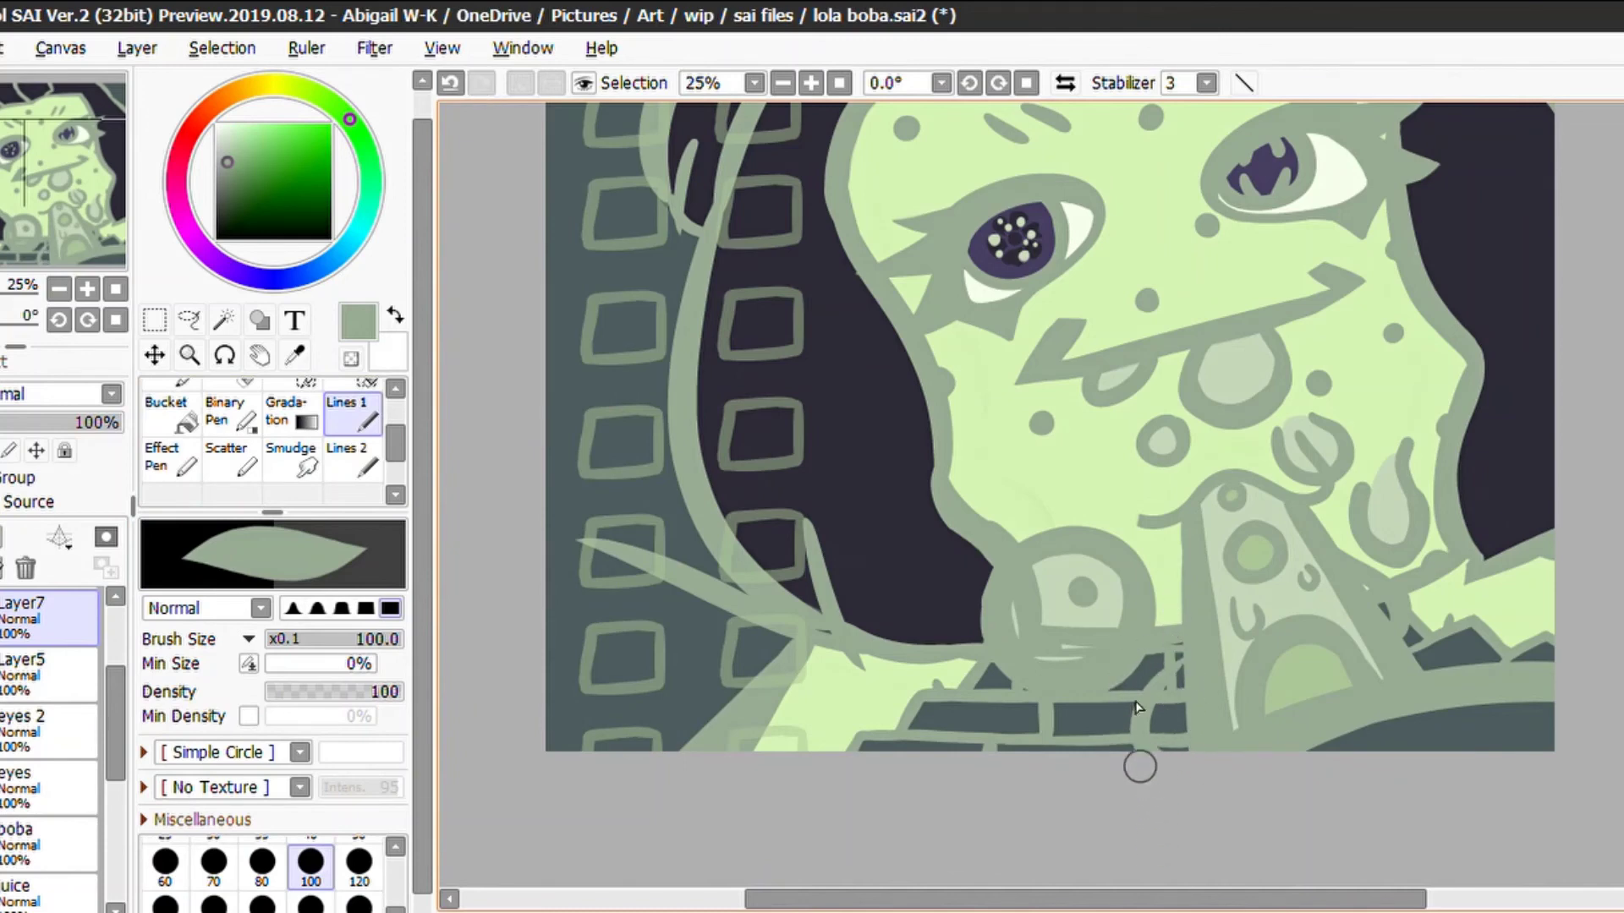
Fill the new outline beside the straw with pale grey-green on the "juice" layer
{"action": "scroll", "coordinate": [49, 744], "scroll_direction": "down", "scroll_amount": 2}
{"action": "left_click", "coordinate": [49, 790]}
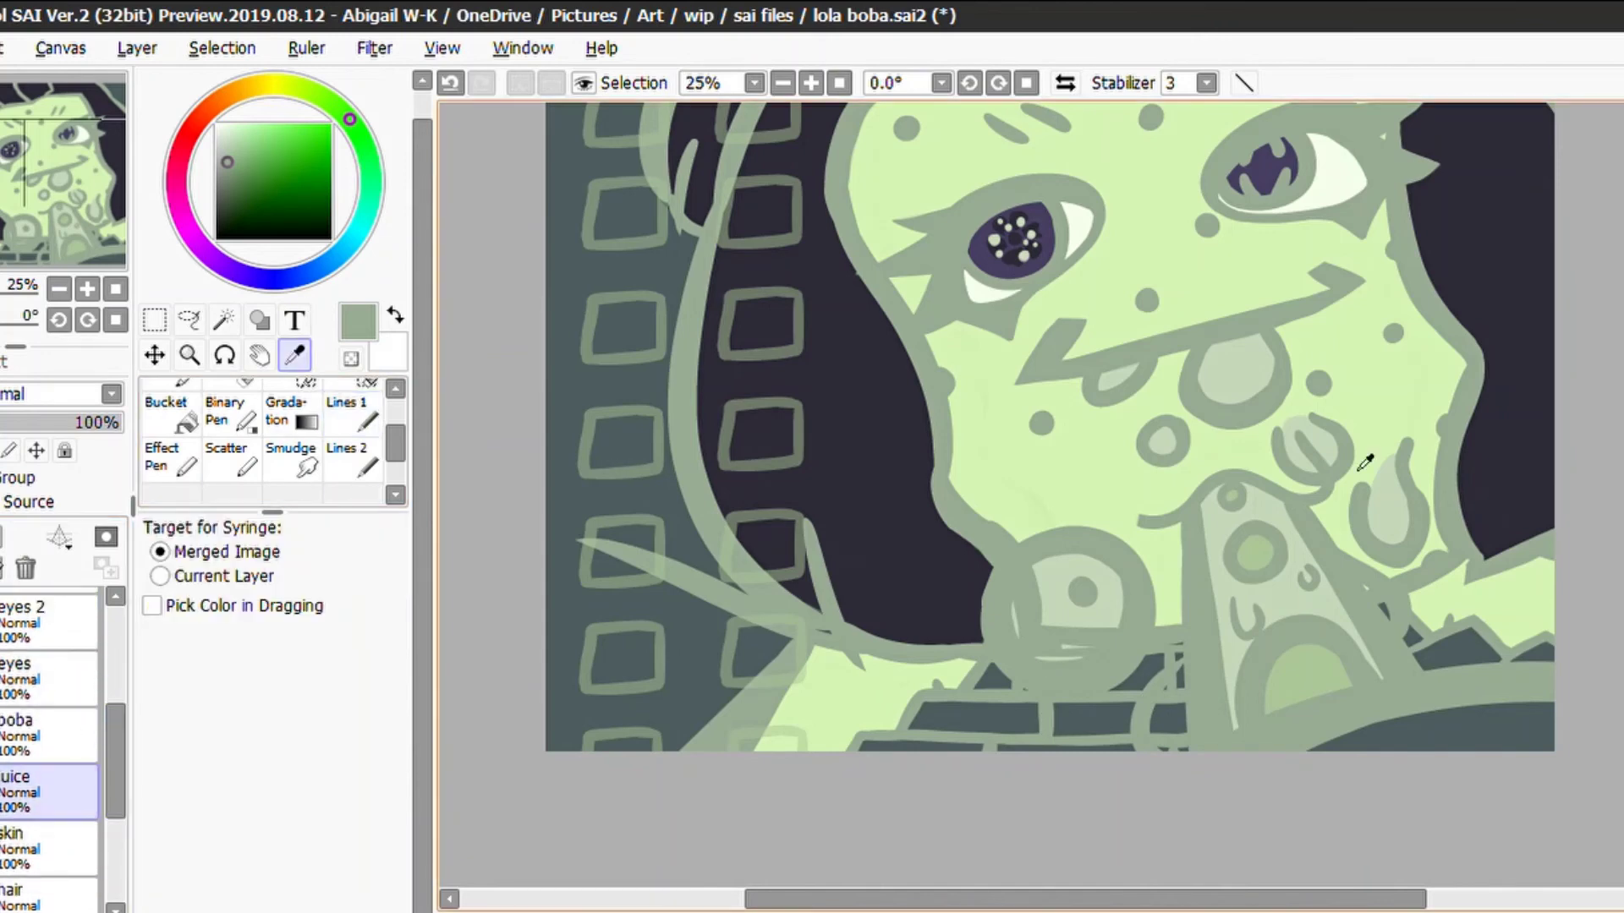
{"action": "left_click", "coordinate": [1166, 636], "text": "alt"}
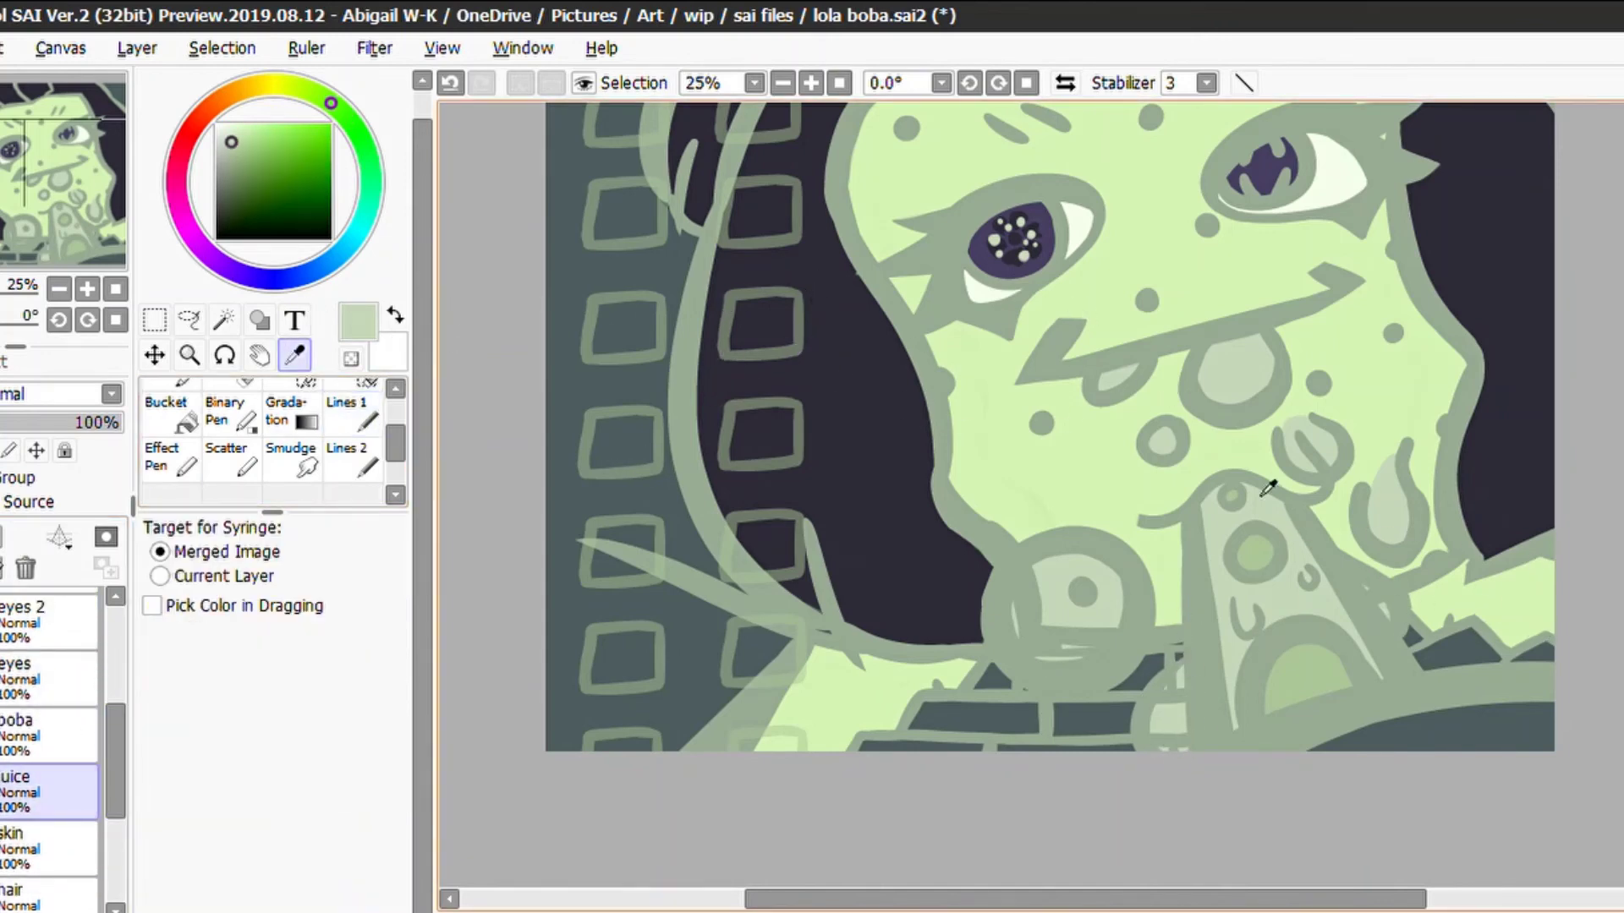
Add a layer named "cup" and paint the cup area and the star-shaped hair ornament dark purple
{"action": "scroll", "coordinate": [1268, 471], "scroll_direction": "up", "scroll_amount": 1}
{"action": "left_click", "coordinate": [761, 419], "text": "alt"}
{"action": "scroll", "coordinate": [49, 750], "scroll_direction": "down", "scroll_amount": 2}
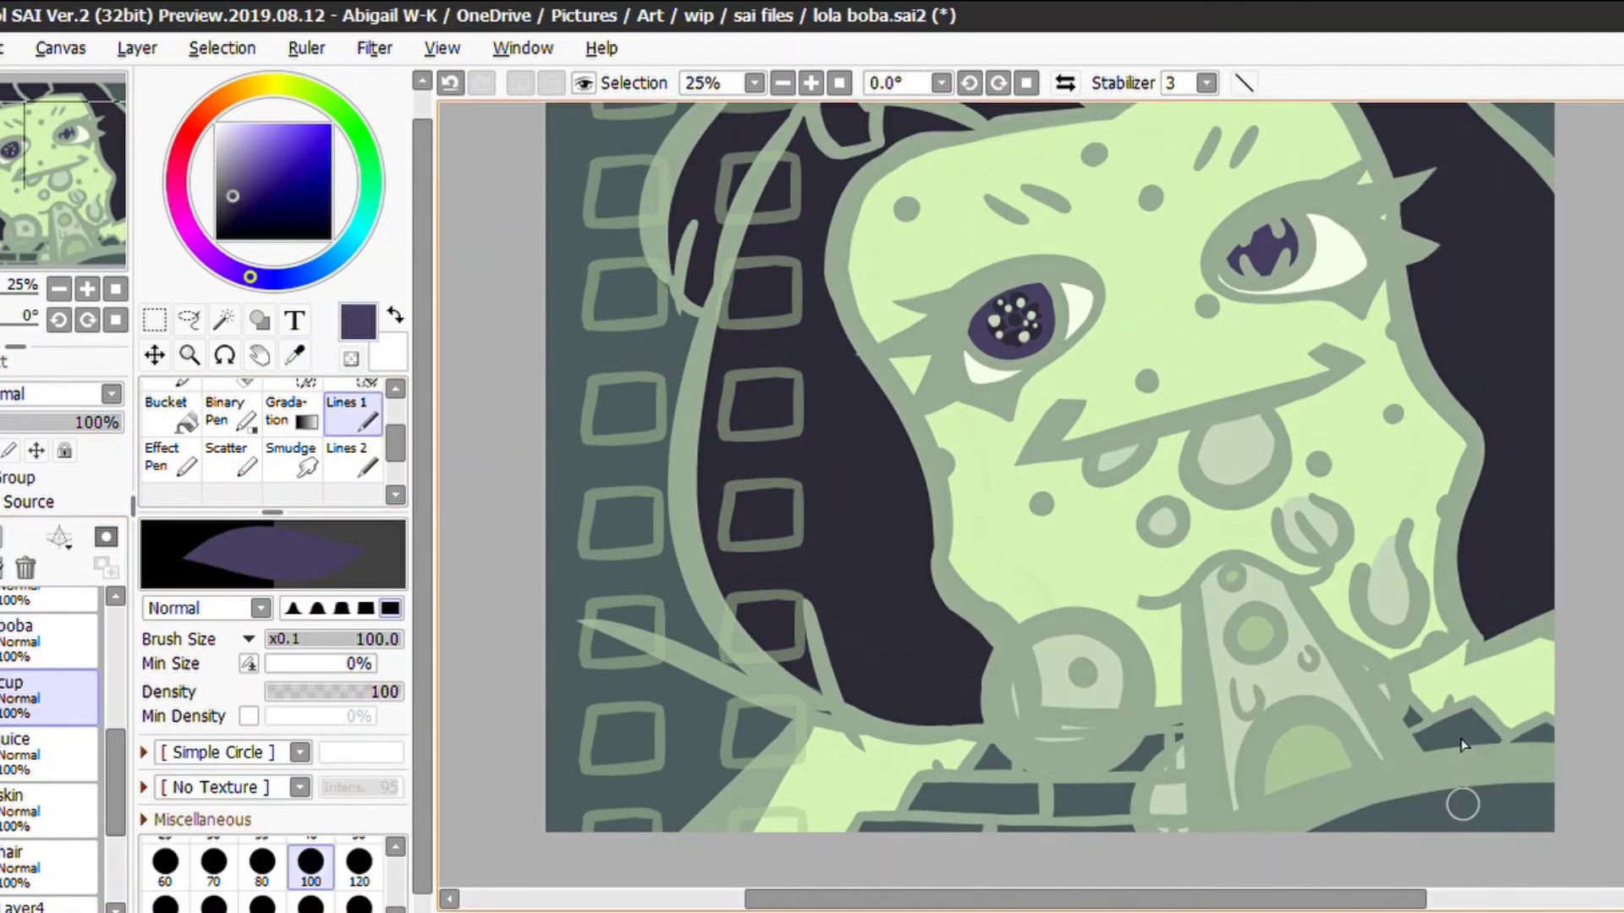
{"action": "mouse_move", "coordinate": [1460, 804]}
{"action": "left_mouse_down"}
{"action": "mouse_move", "coordinate": [1463, 772]}
{"action": "mouse_move", "coordinate": [1472, 825]}
{"action": "left_mouse_up"}
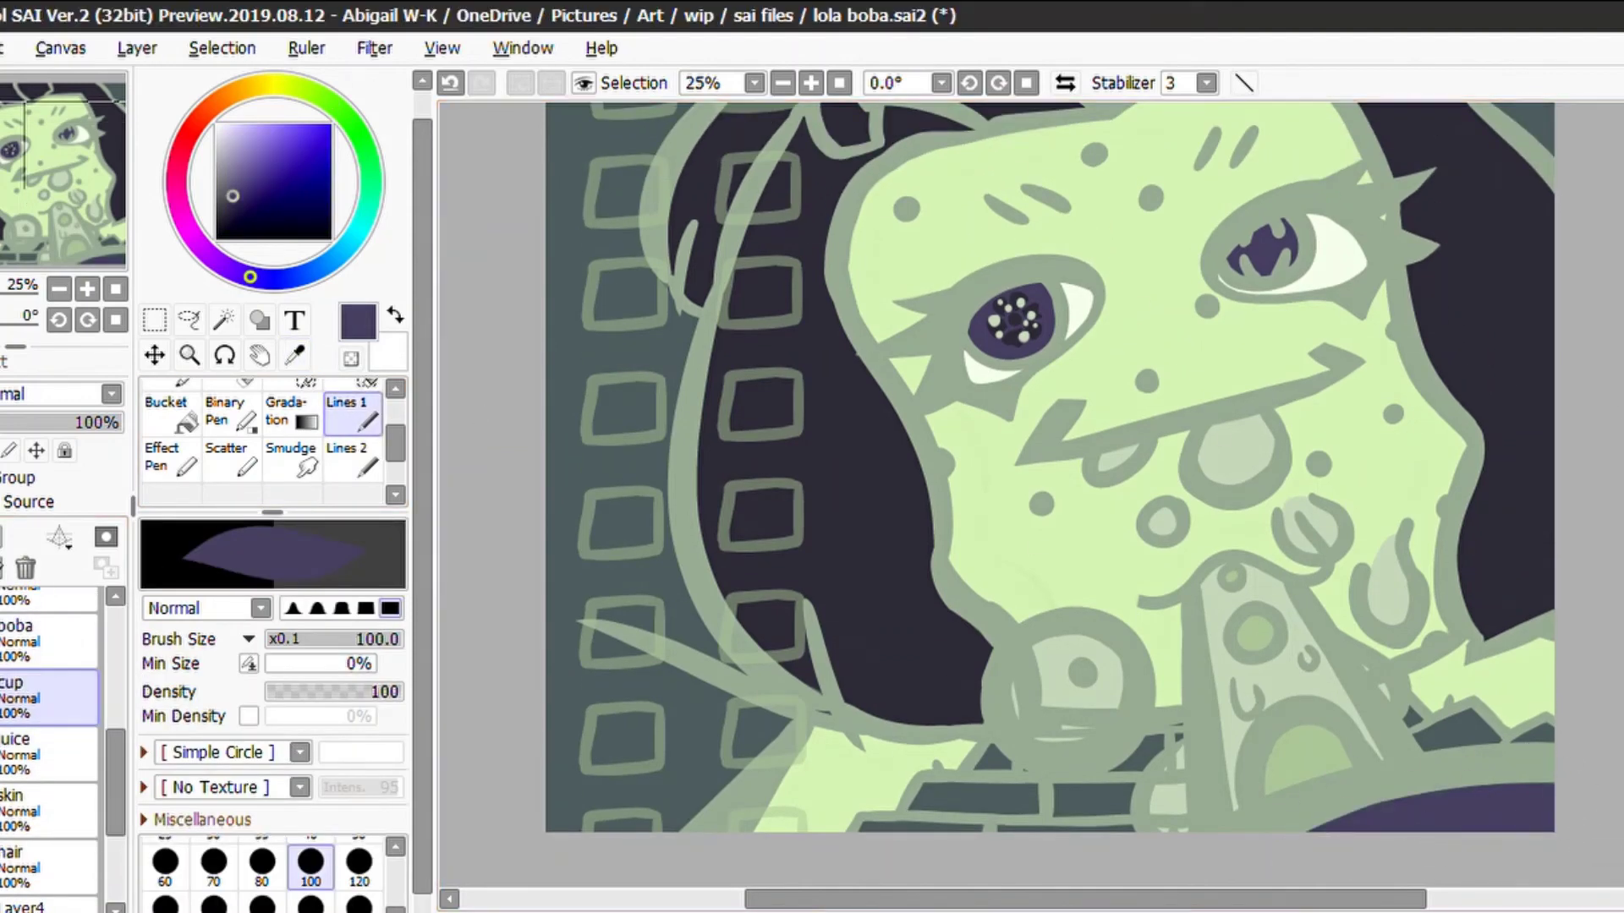
{"action": "scroll", "coordinate": [851, 173], "scroll_direction": "up", "scroll_amount": 2}
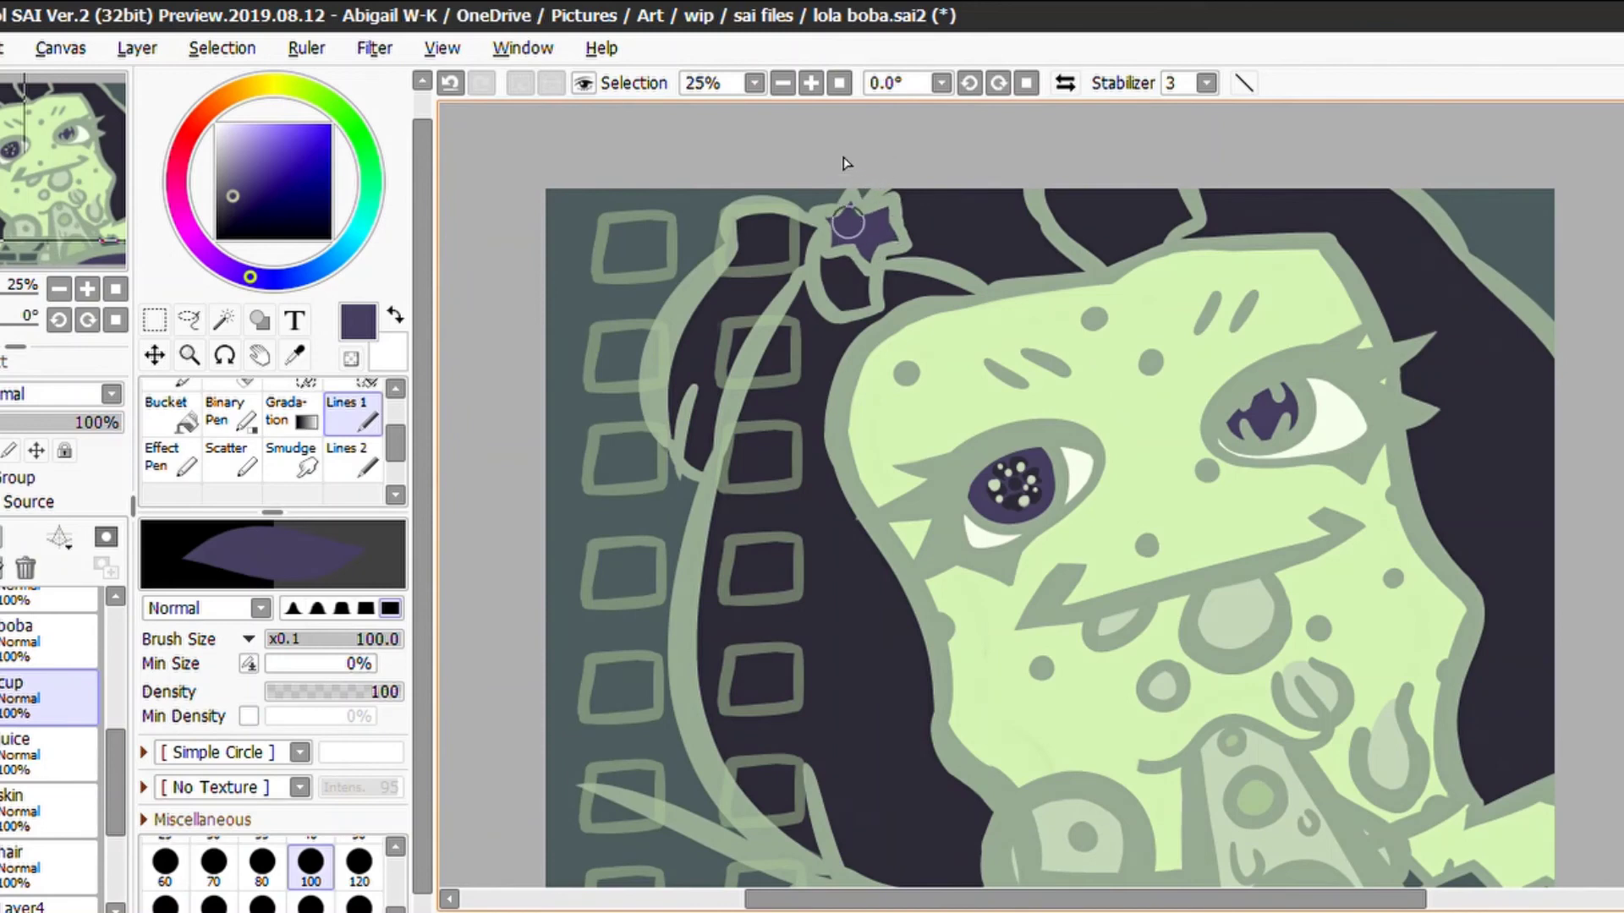
Add a layer named "cup 2" and paint the ornament part below the star mid green, undoing the lighter green fill
{"action": "left_click", "coordinate": [812, 253], "text": "alt"}
{"action": "key", "text": "ctrl+shift+n"}
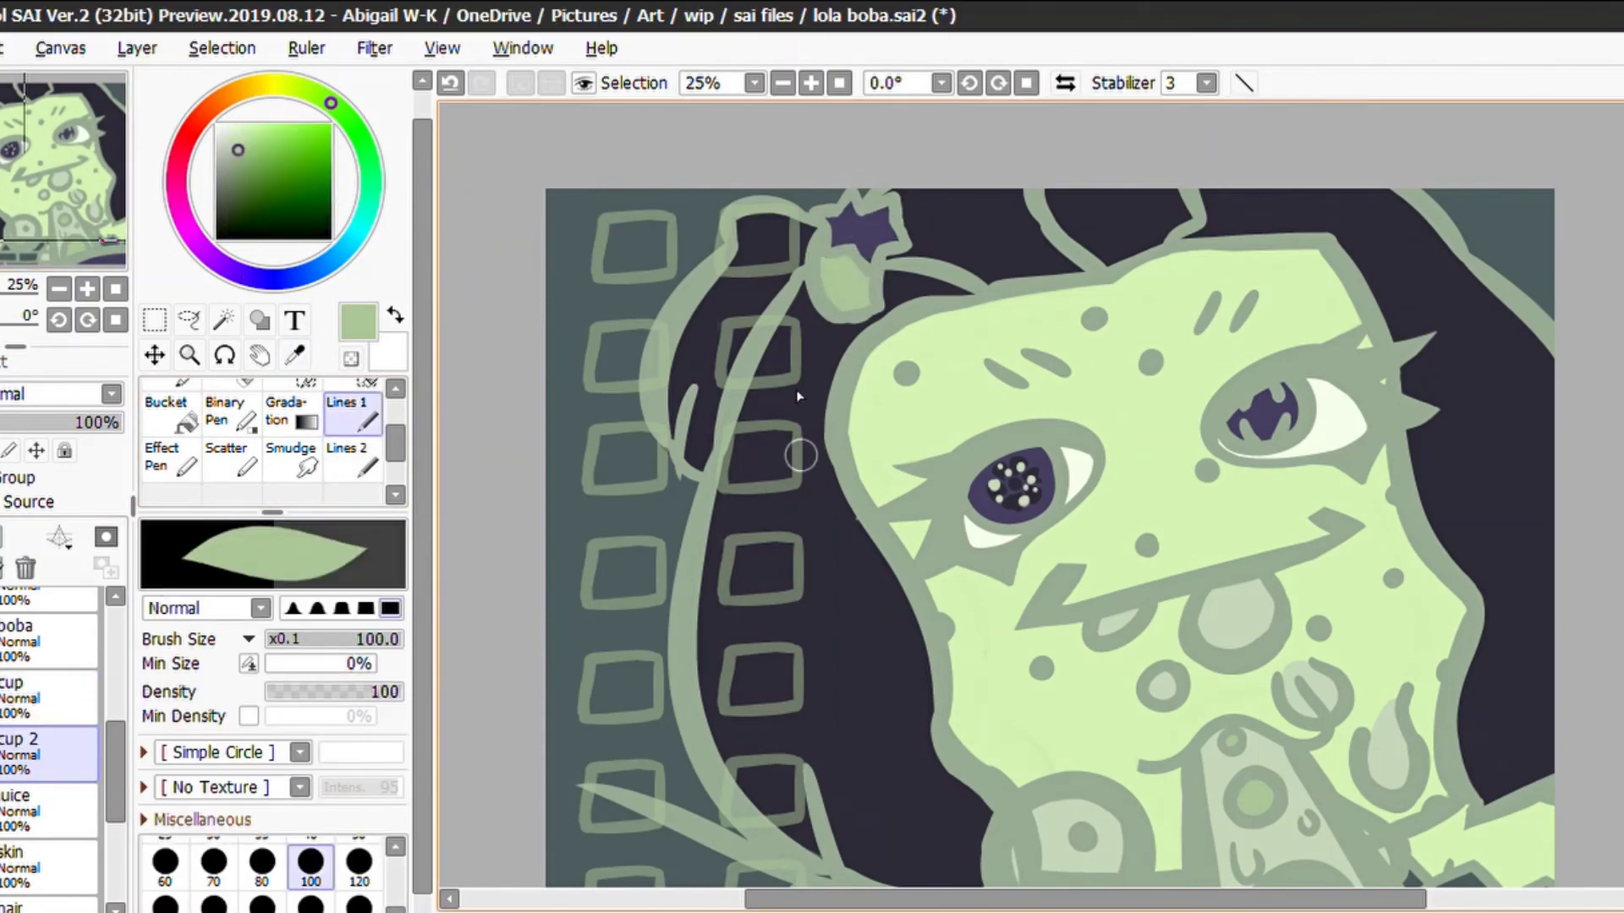
{"action": "key", "text": "ctrl+z"}
{"action": "left_click", "coordinate": [847, 277], "text": "alt"}
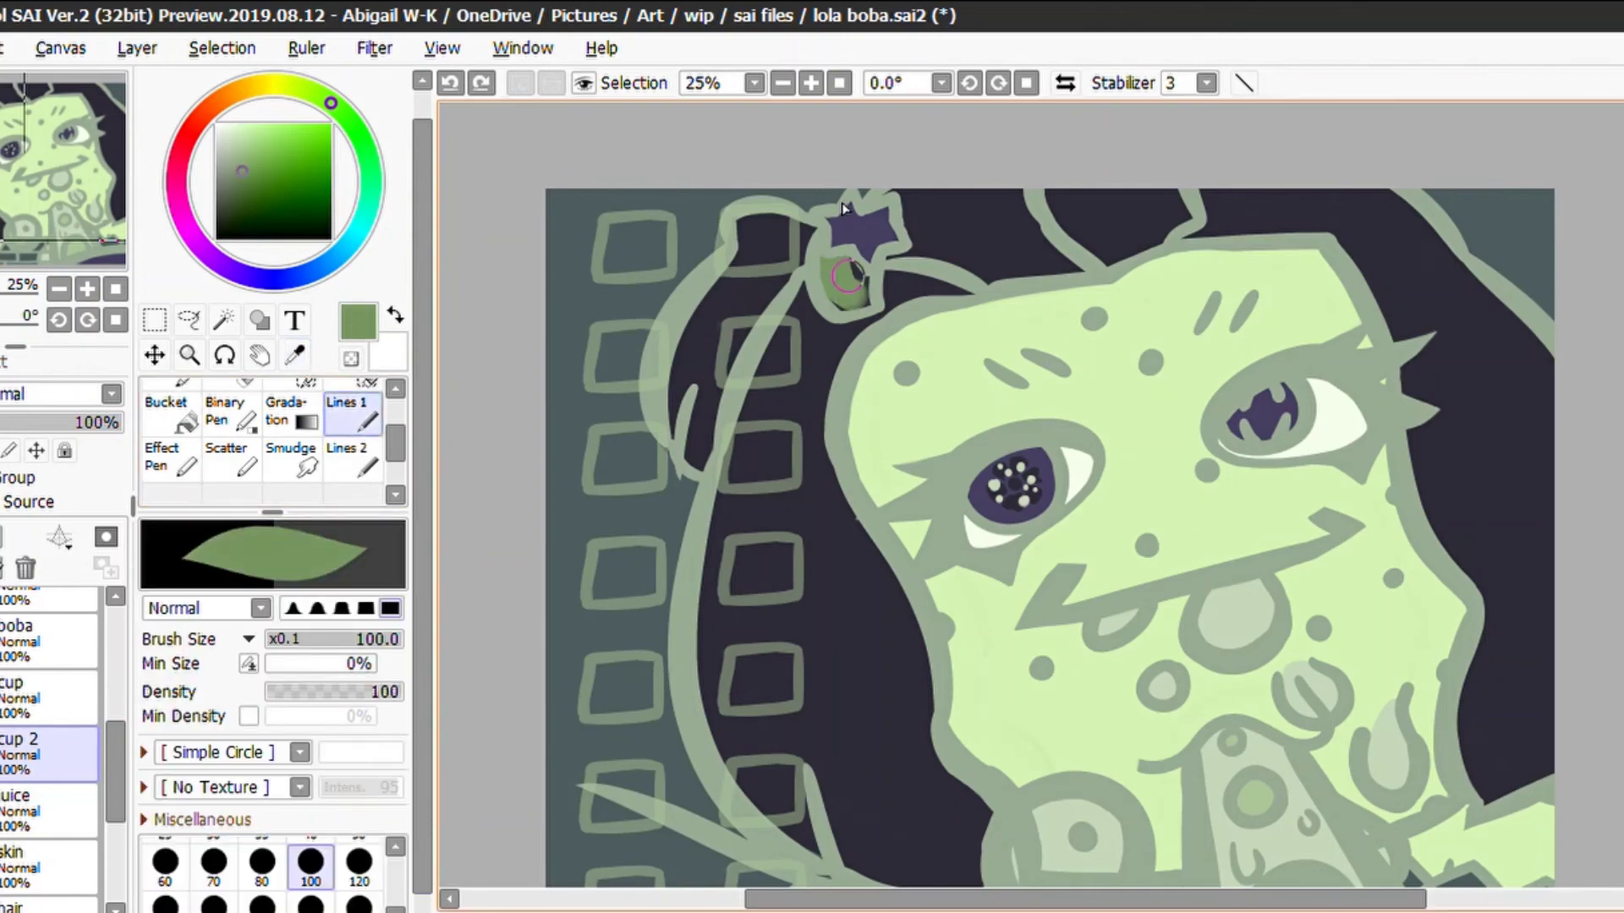
Add a layer named "clothes 1" below the juice layer and paint alternating clothing patches mid green
{"action": "scroll", "coordinate": [1535, 260], "scroll_direction": "down", "scroll_amount": 3}
{"action": "key", "text": "ctrl+shift+n"}
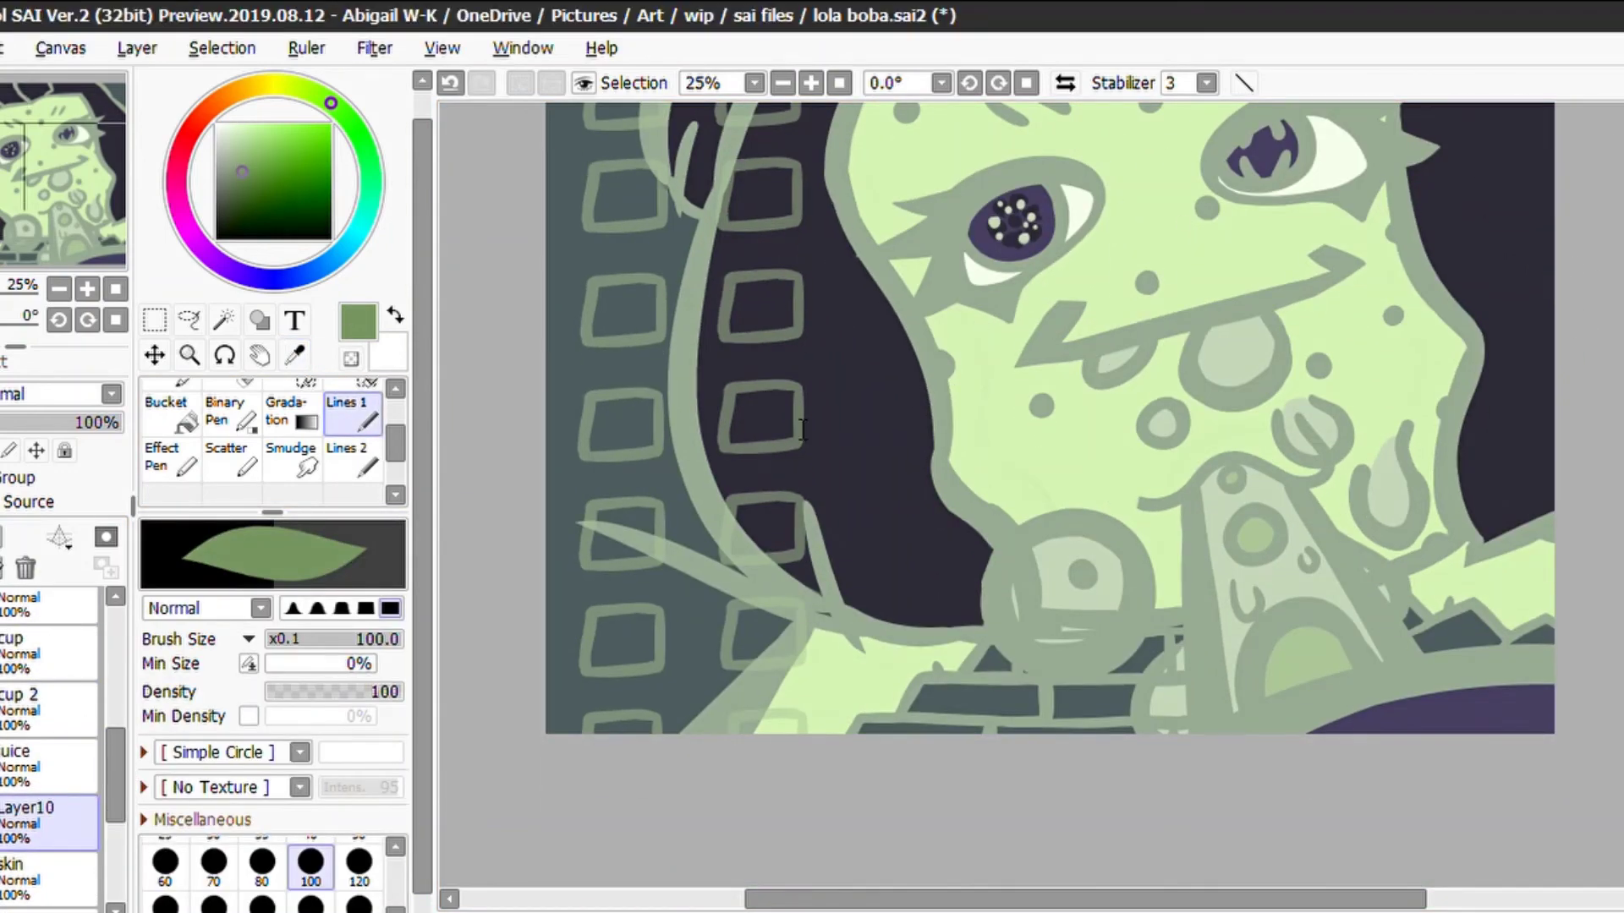
{"action": "key", "text": "Return"}
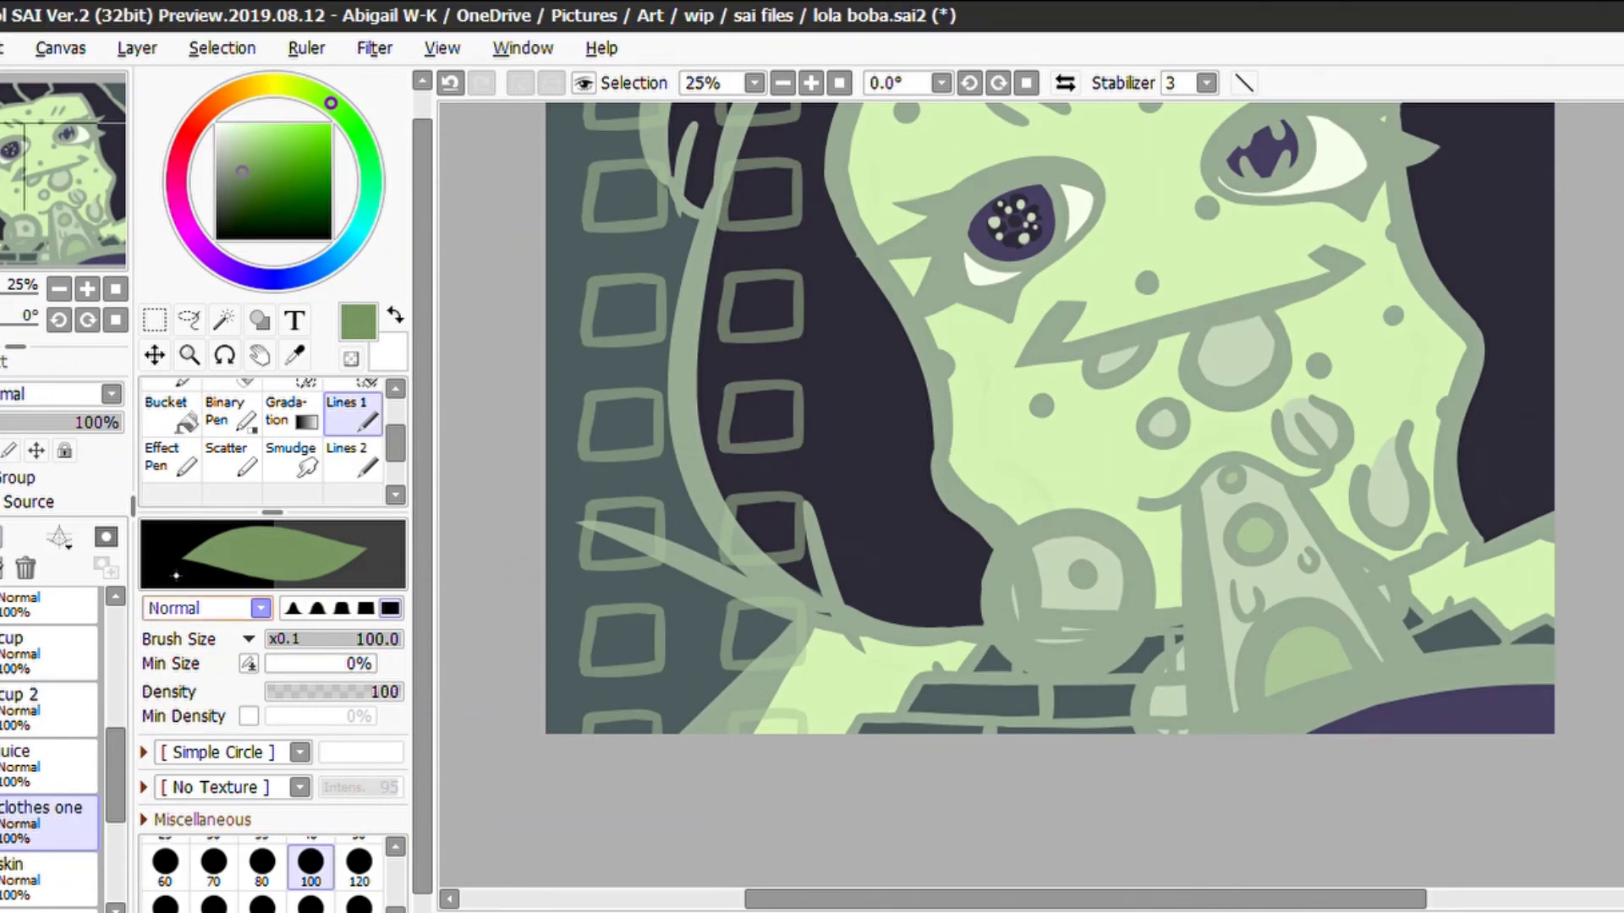
{"action": "key", "text": "alt"}
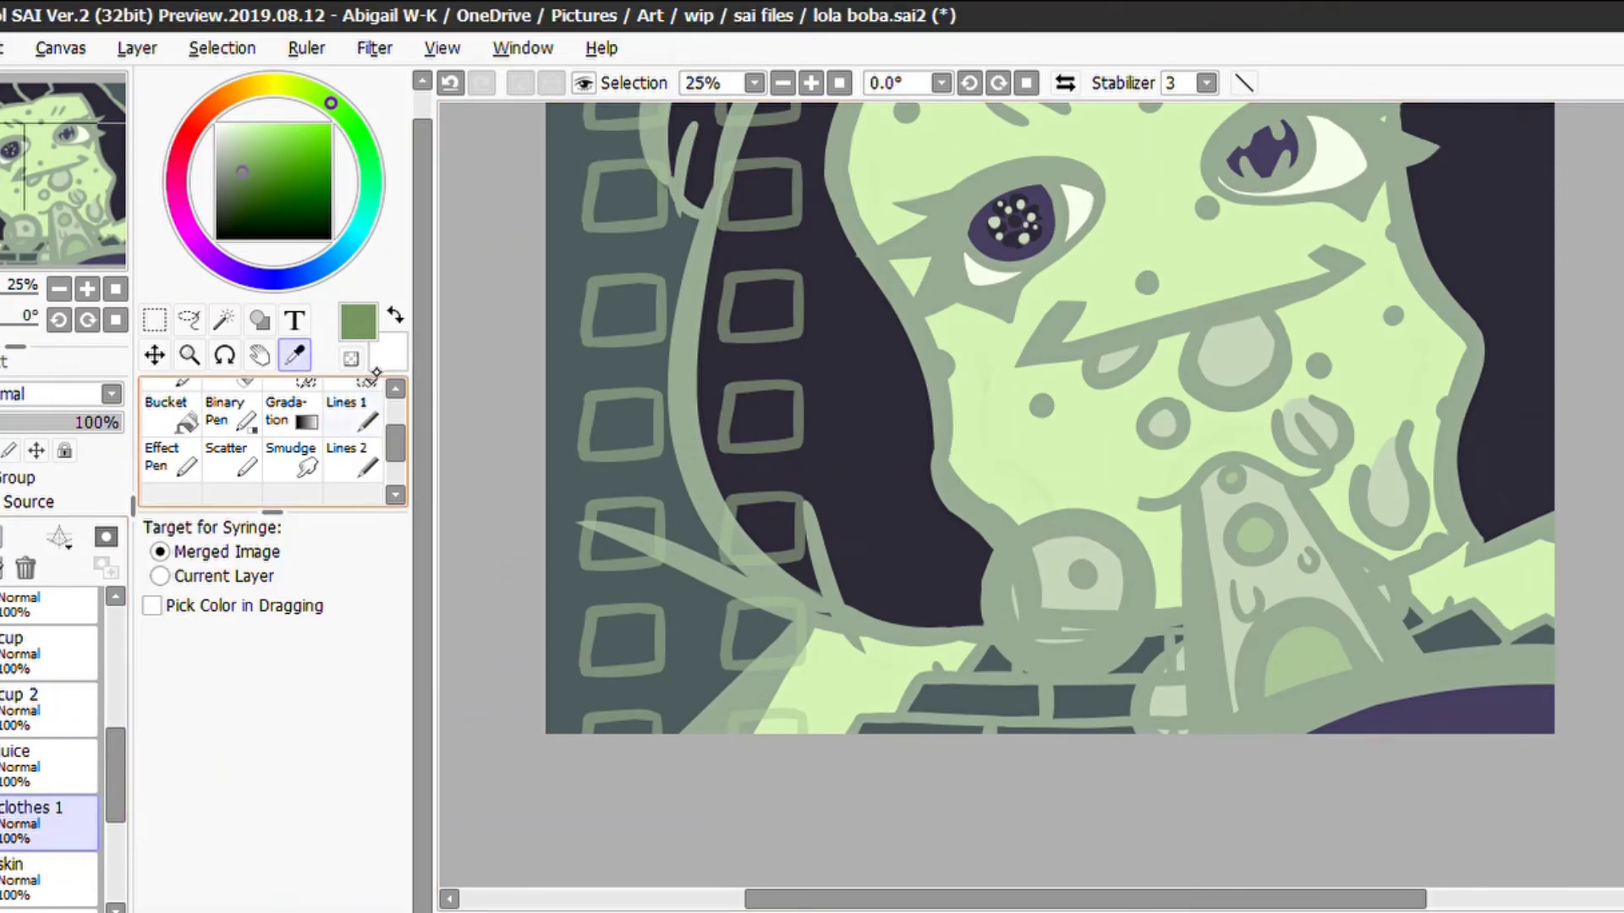
{"action": "left_click_drag", "start_coordinate": [1028, 698], "coordinate": [935, 695]}
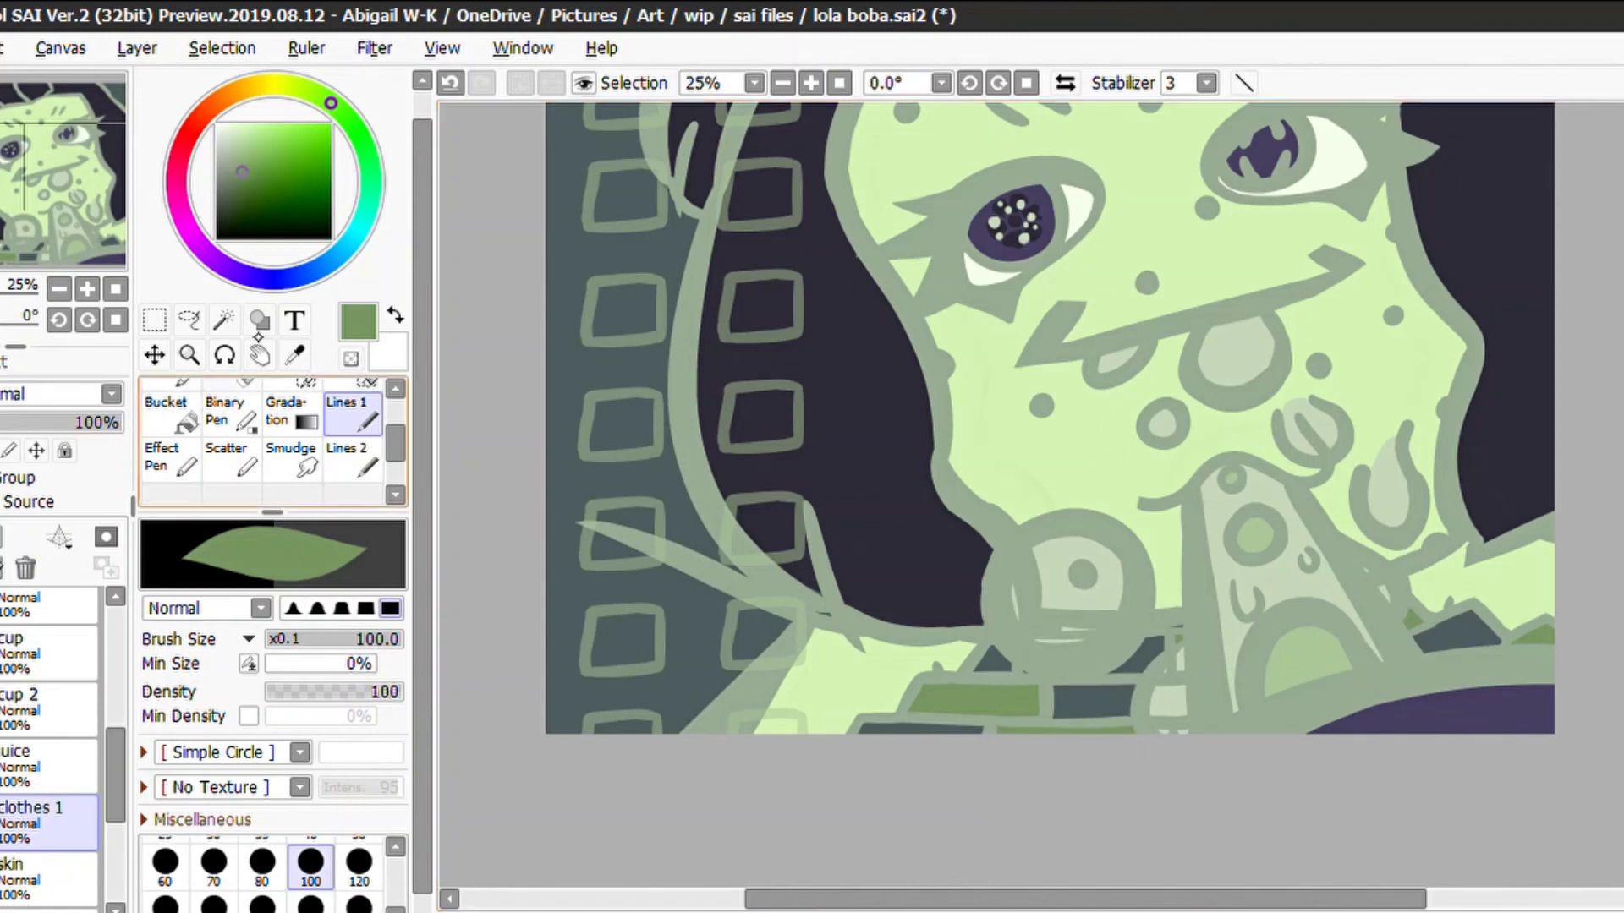
Add a layer named "clothes 2" below "clothes 1" and paint further clothing patches dark grey-green
{"action": "key", "text": "alt"}
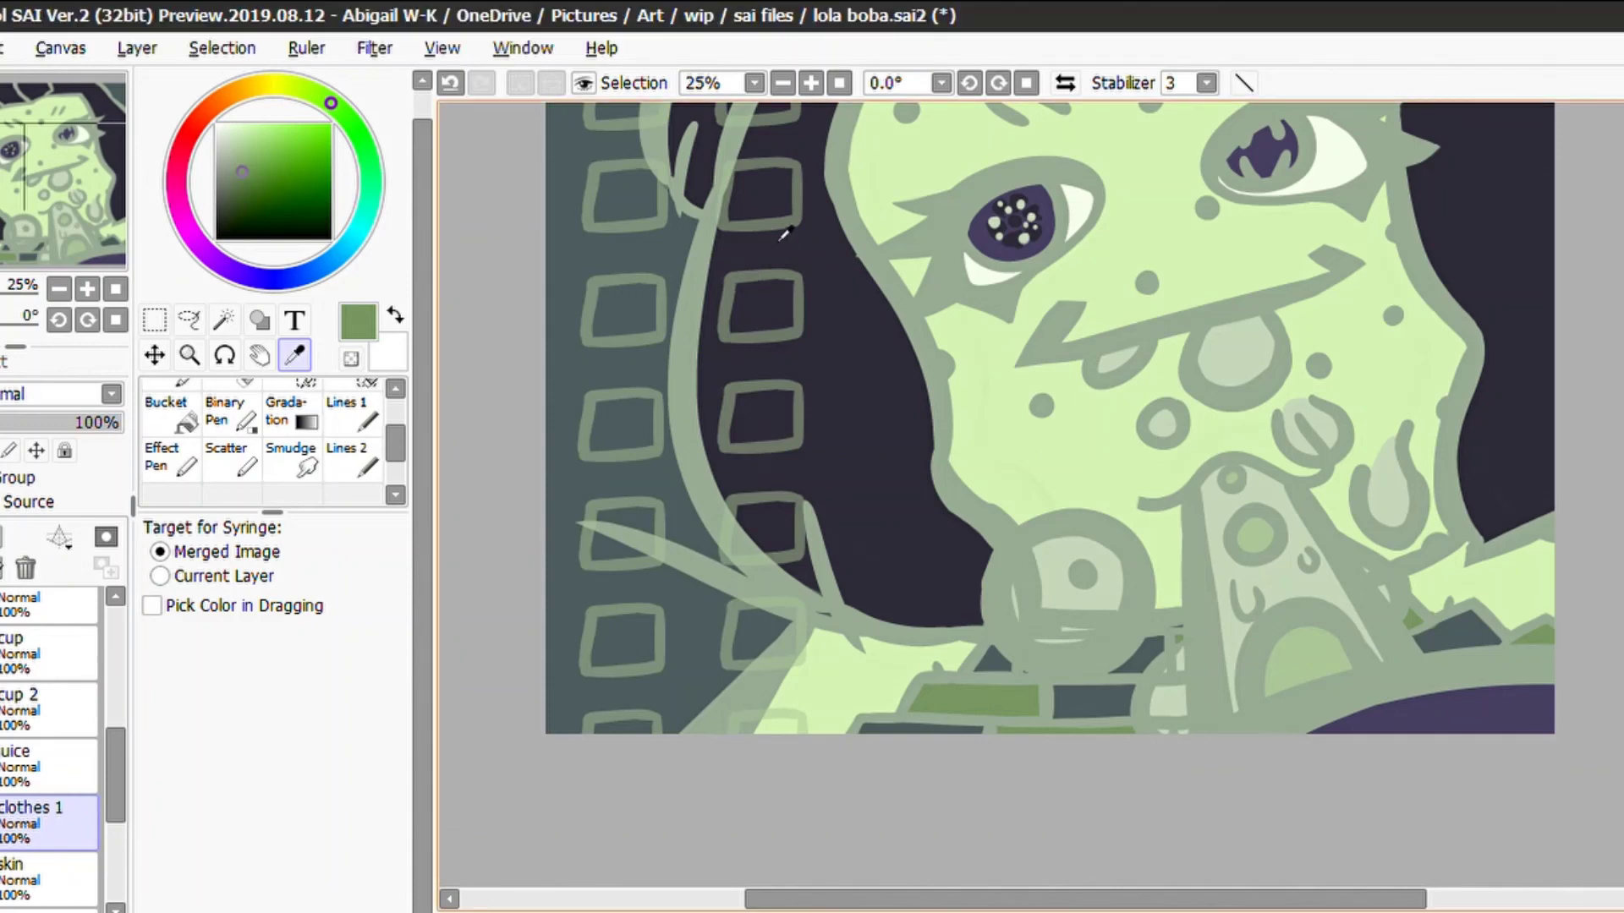
{"action": "left_click", "coordinate": [932, 520]}
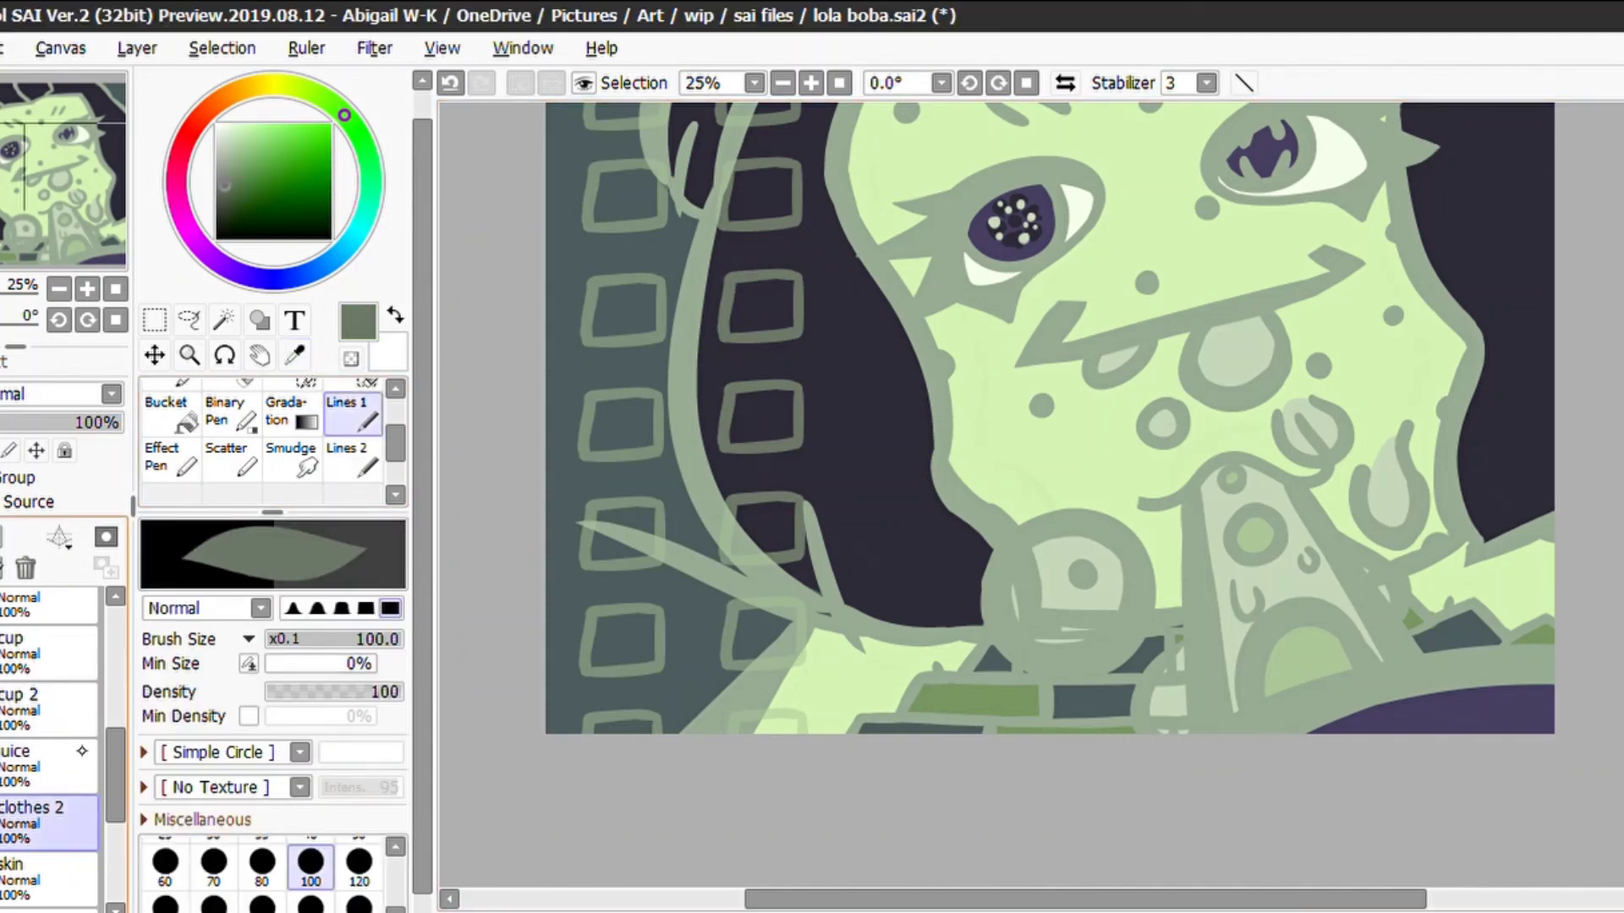
{"action": "double_click", "coordinate": [51, 812]}
{"action": "type", "text": "clothes 2"}
{"action": "key", "text": "Return"}
{"action": "left_click_drag", "start_coordinate": [51, 812], "coordinate": [51, 872]}
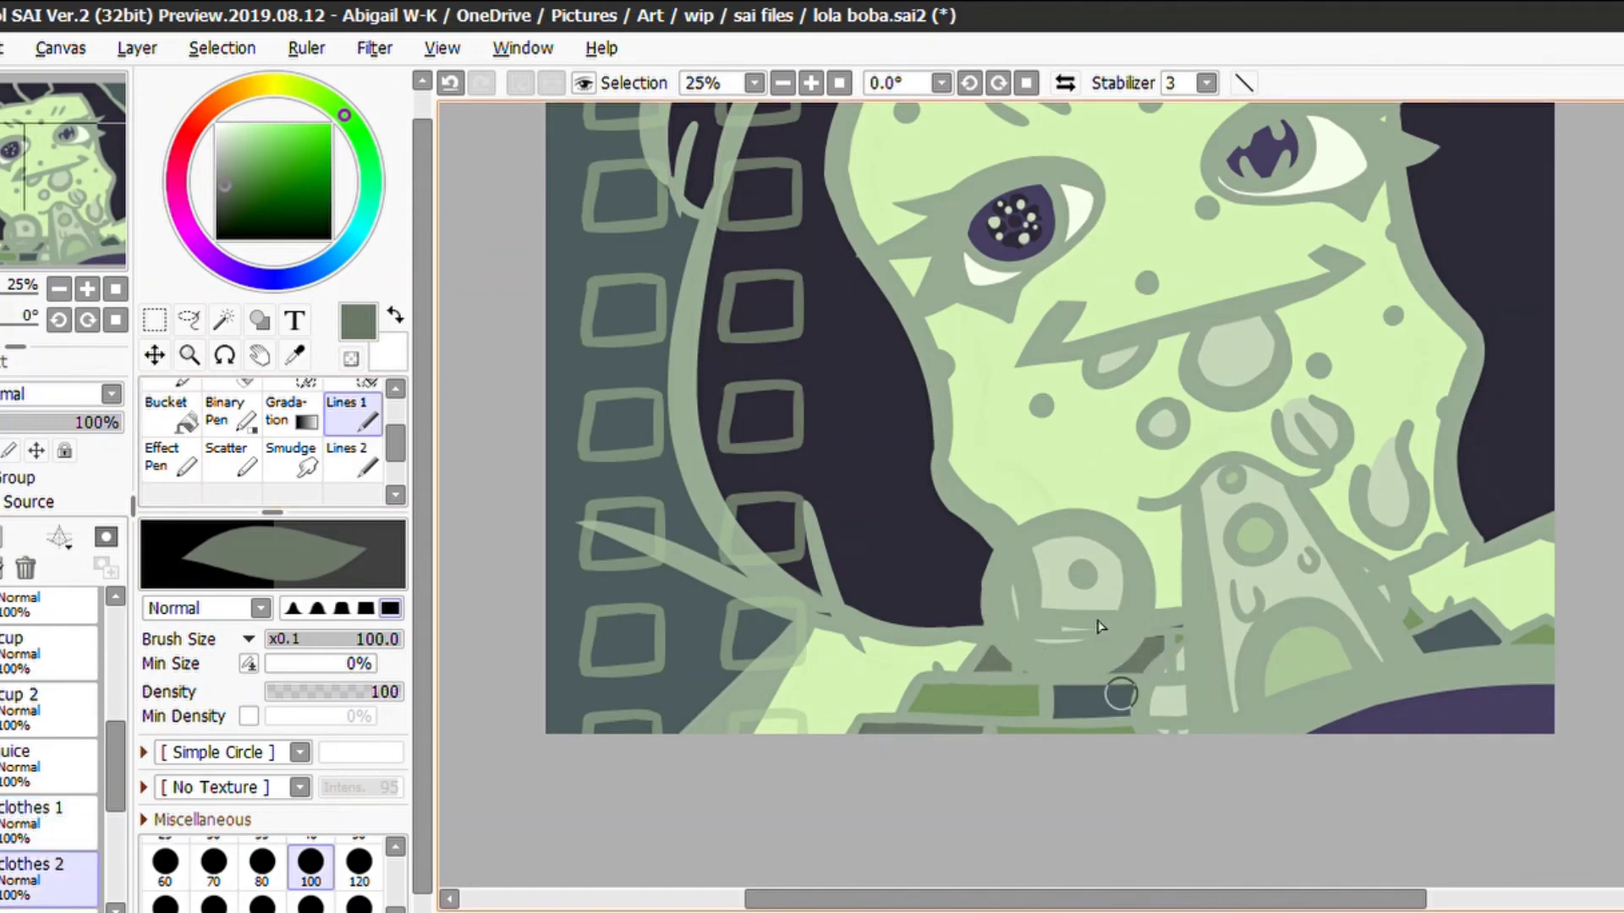
Add a layer named "clothes 3" below "clothes 2" and paint the remaining clothing patches light green
{"action": "left_click", "coordinate": [294, 354]}
{"action": "double_click", "coordinate": [33, 871]}
{"action": "type", "text": "clothes 3"}
{"action": "key", "text": "Return"}
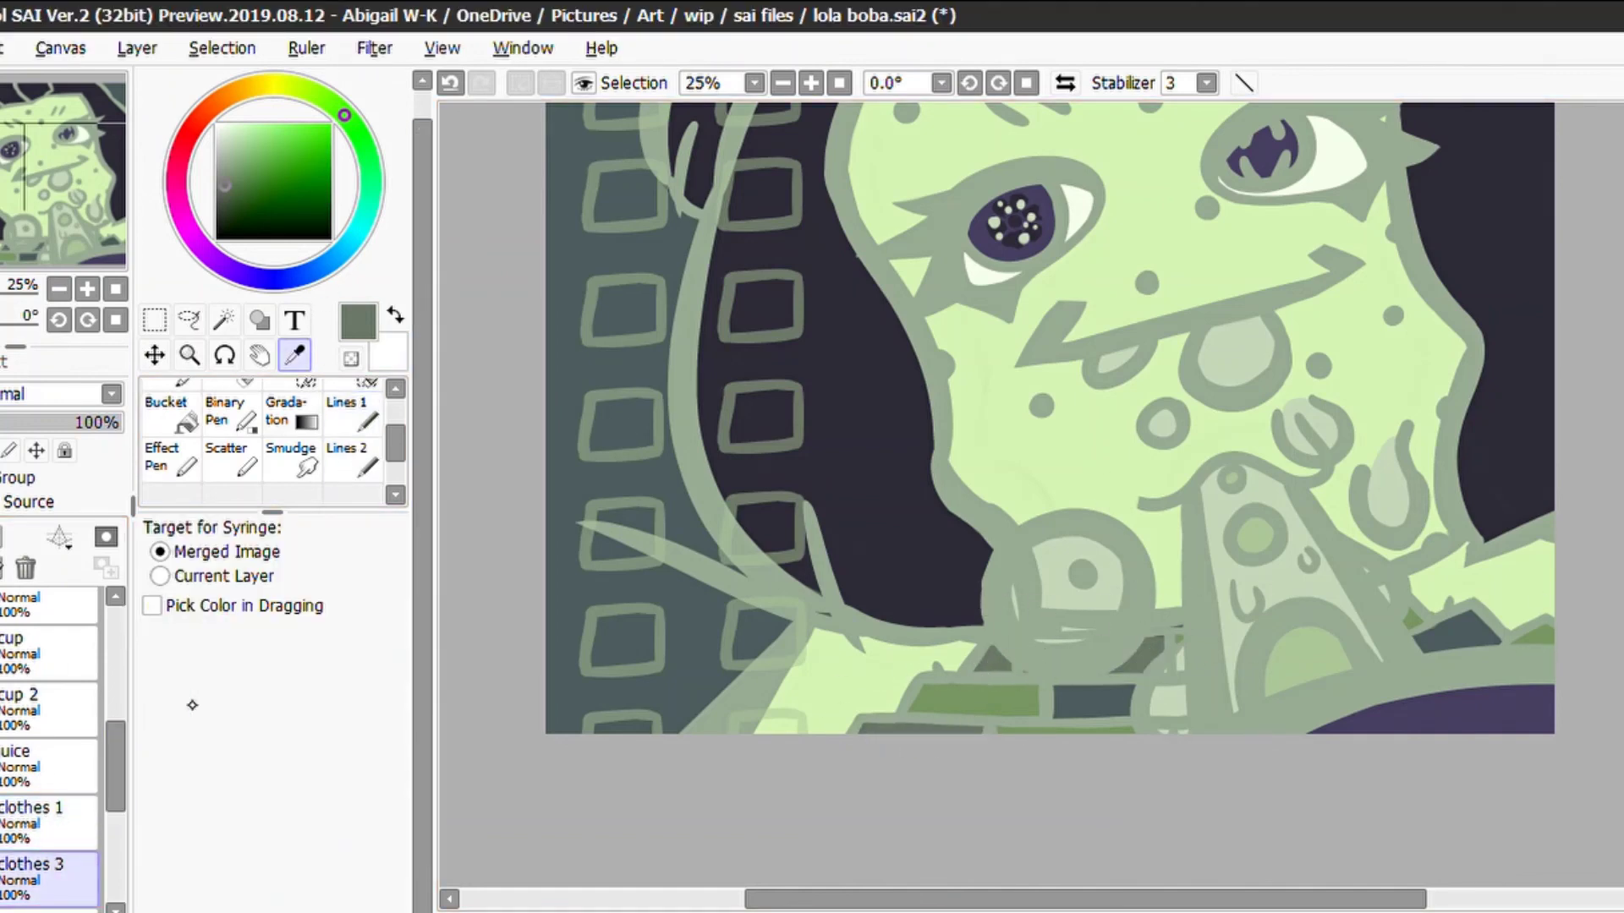
{"action": "scroll", "coordinate": [73, 772], "scroll_direction": "down", "scroll_amount": 2}
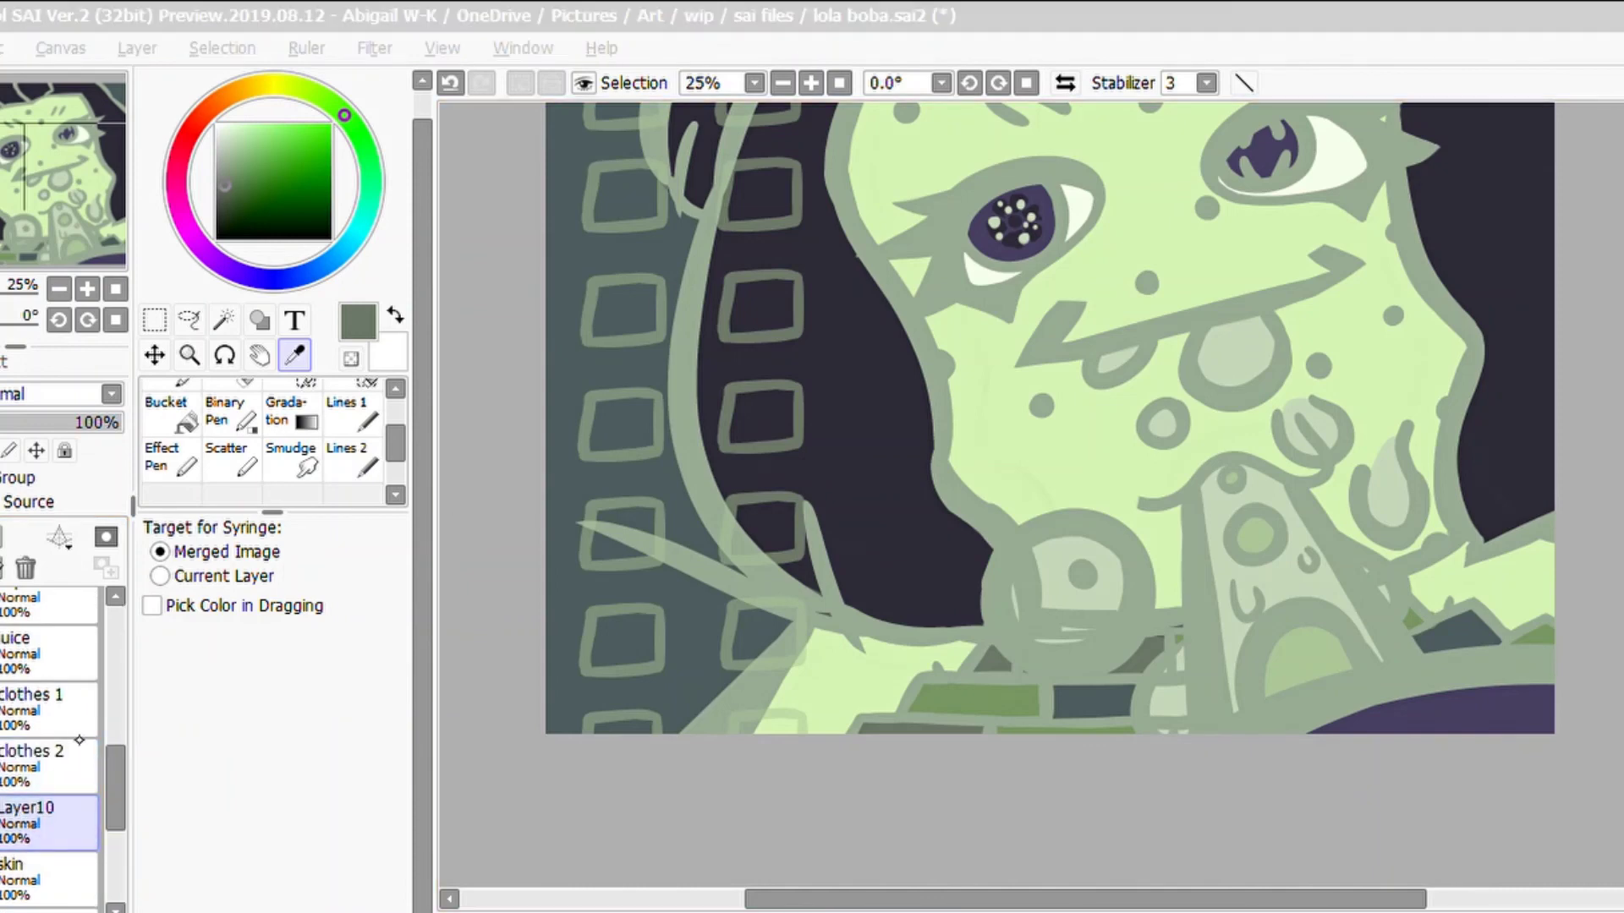
{"action": "left_click", "coordinate": [1024, 382]}
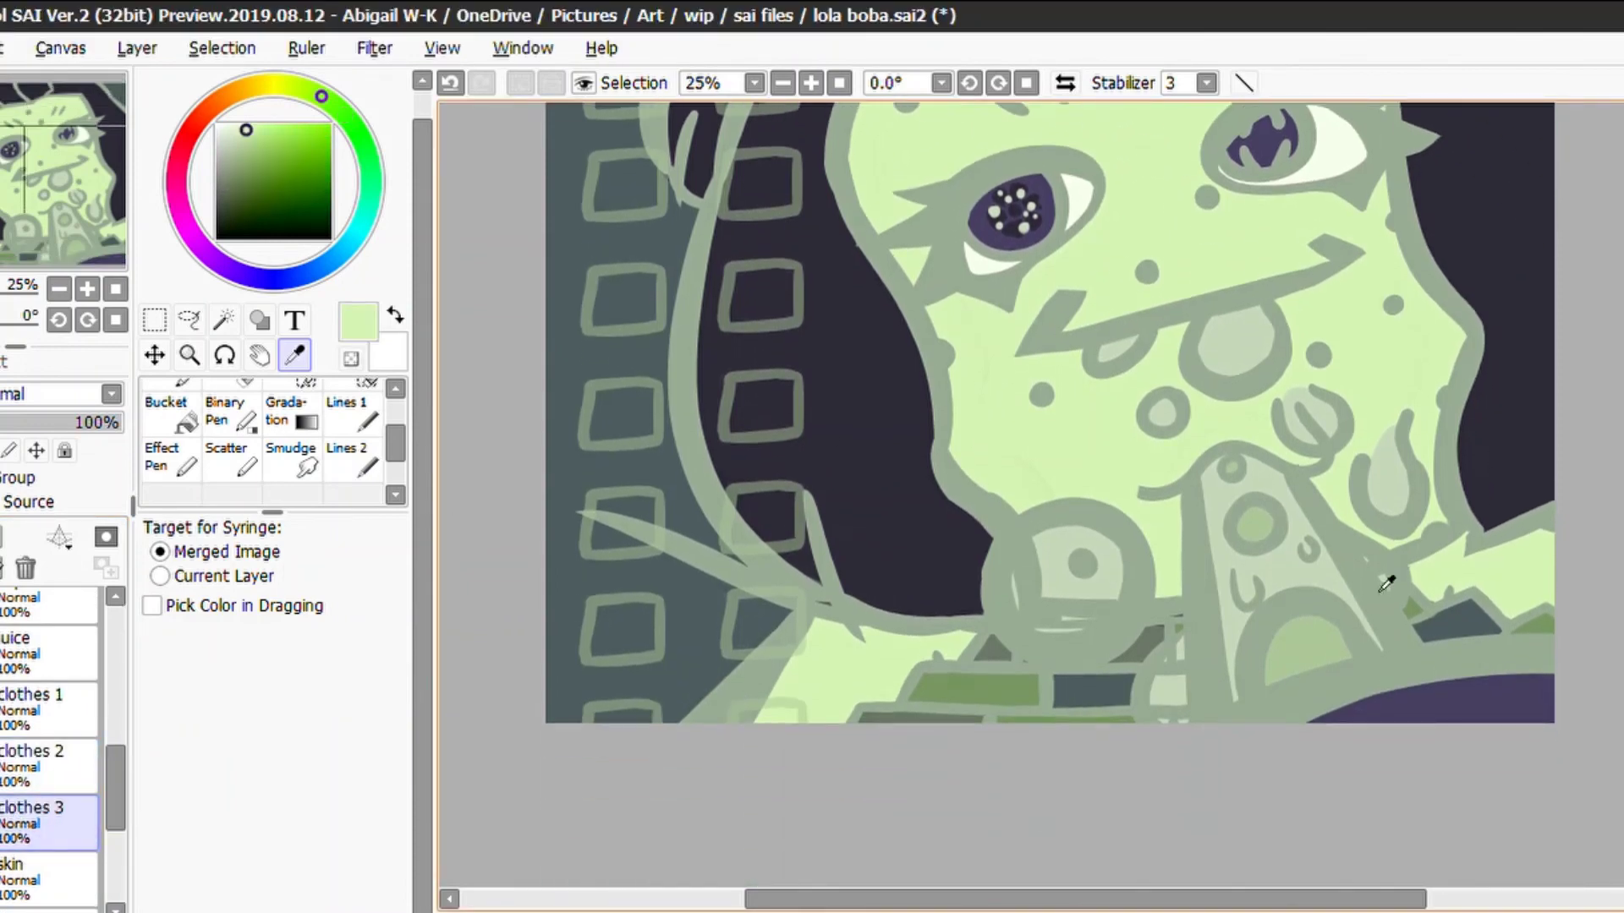
{"action": "left_click", "coordinate": [1387, 583]}
{"action": "key", "text": "b"}
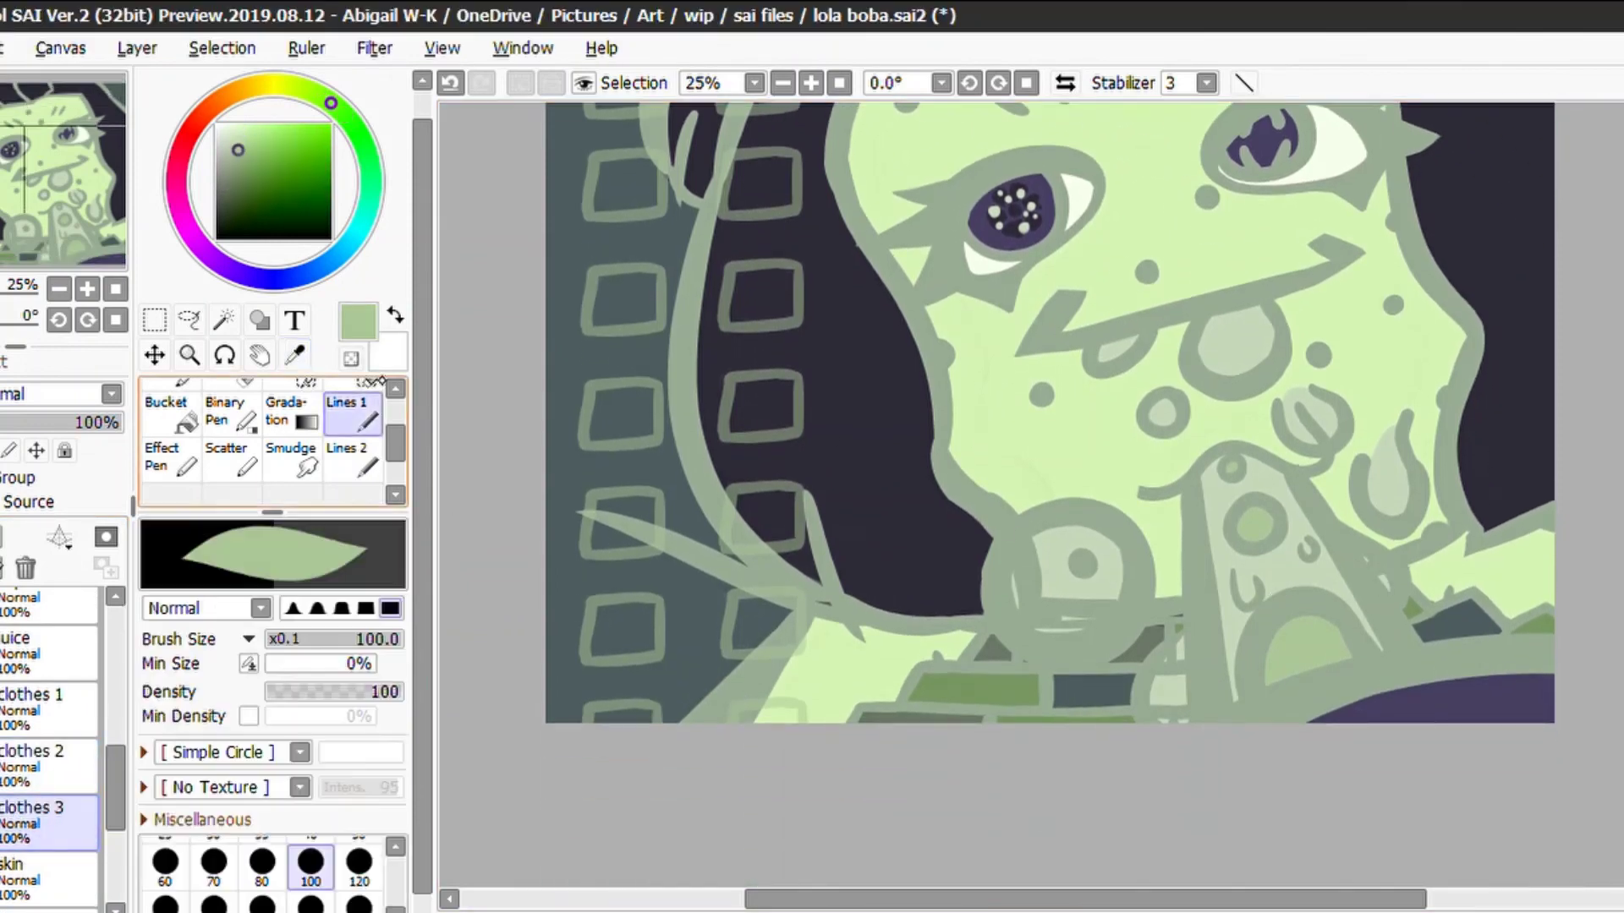
{"action": "left_click_drag", "start_coordinate": [1061, 689], "coordinate": [1134, 690]}
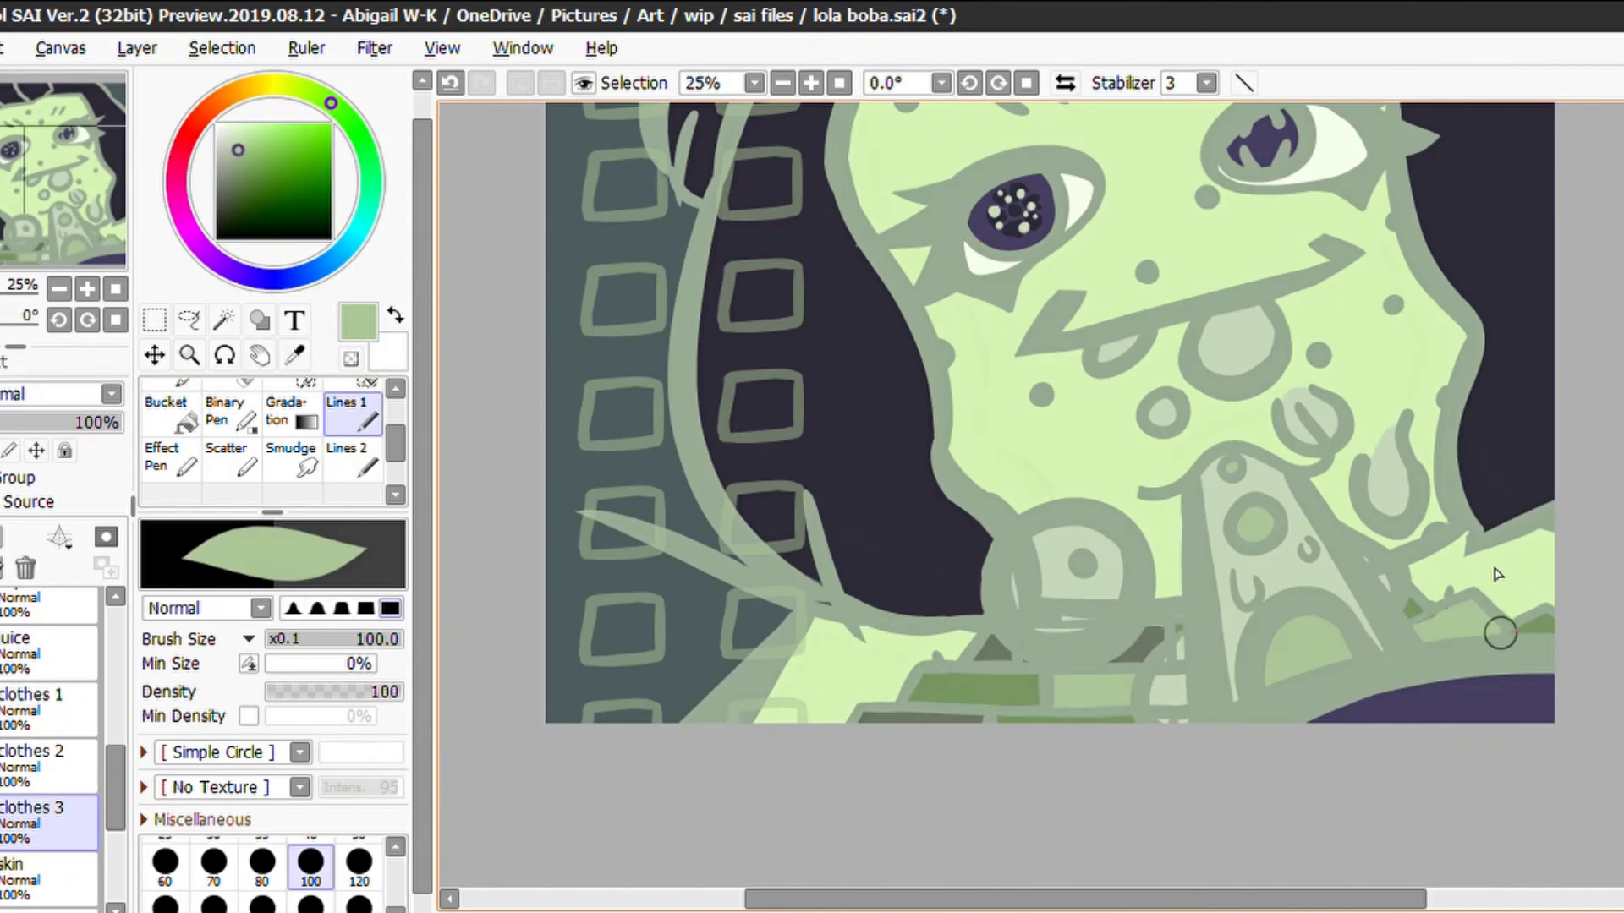
Touch up the clothing patches on the clothes layers with sampled patch colours
{"action": "key", "text": "e"}
{"action": "left_click", "coordinate": [1432, 536], "text": "ctrl+shift"}
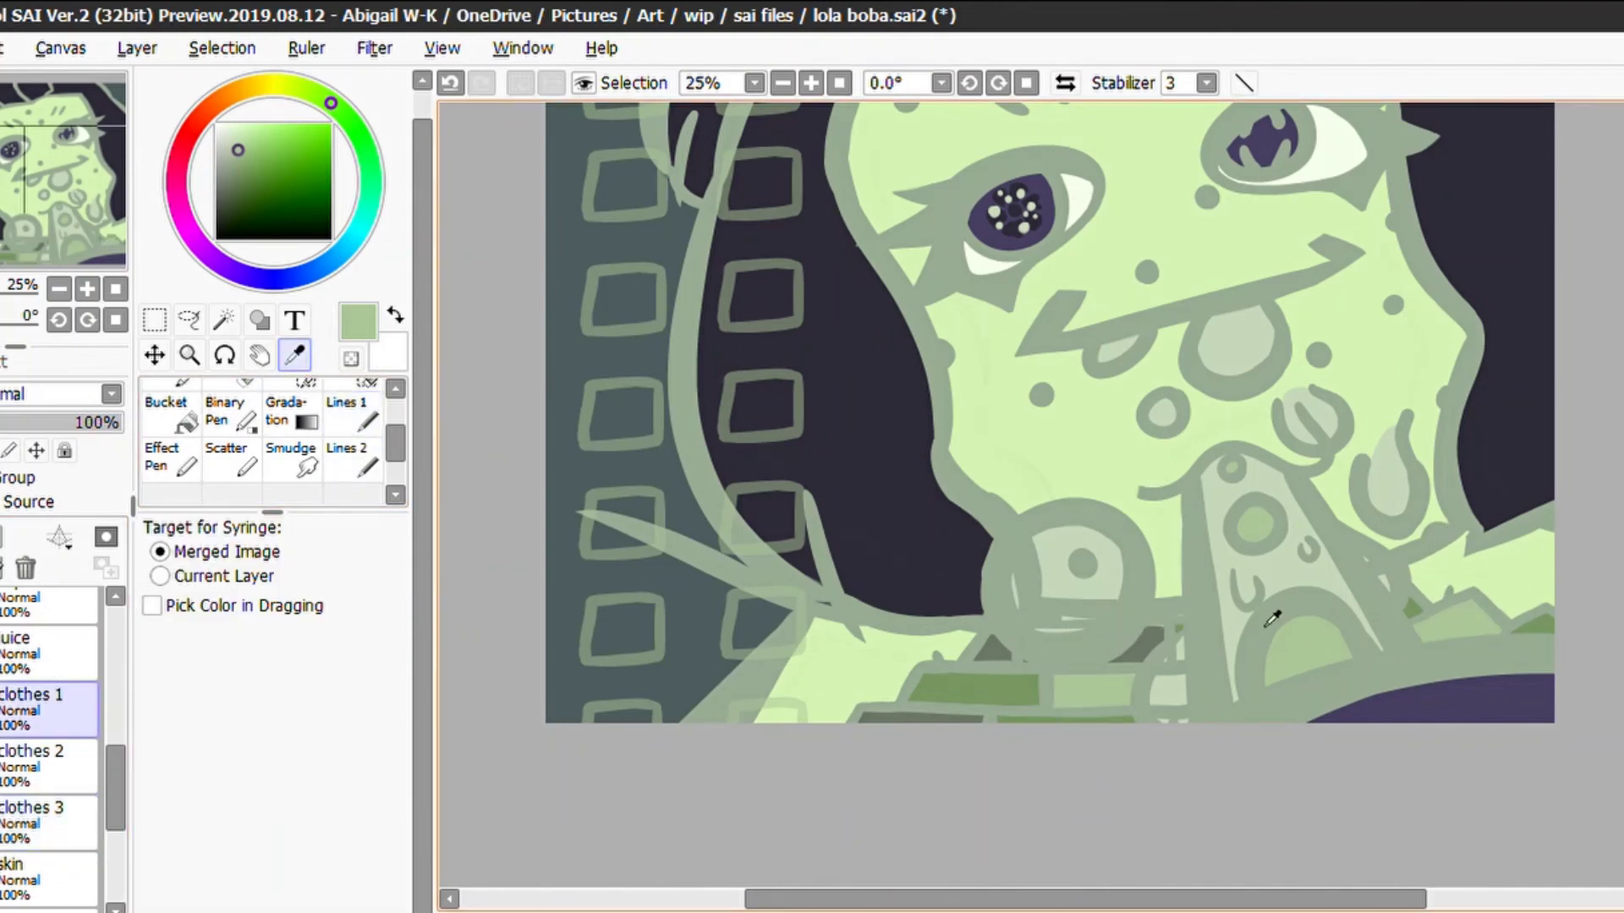
{"action": "left_click", "coordinate": [1269, 617], "text": "alt"}
{"action": "key", "text": "b"}
{"action": "left_click", "coordinate": [1269, 617], "text": "ctrl+shift"}
{"action": "left_click", "coordinate": [1155, 650], "text": "ctrl+shift"}
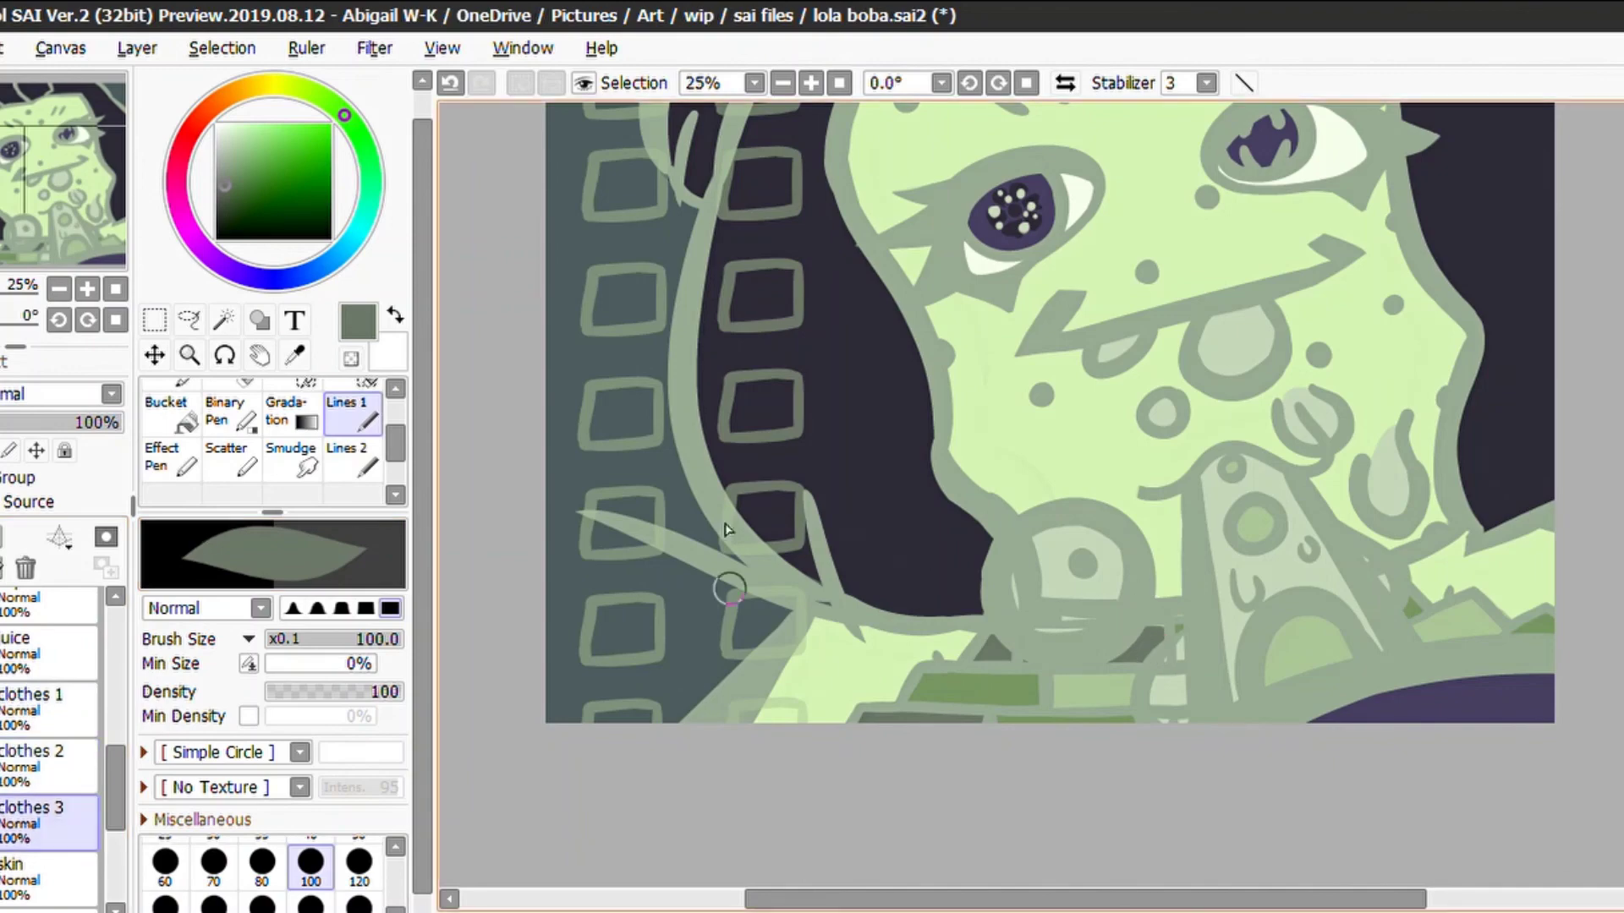
Hand-letter the artist's signature in light grey-green on Layer5, beside the shoulder
{"action": "key", "text": "ctrl+minus"}
{"action": "key", "text": "ctrl+minus"}
{"action": "key", "text": "ctrl+minus"}
{"action": "key", "text": "ctrl+plus"}
{"action": "key", "text": "ctrl+plus"}
{"action": "key", "text": "ctrl+plus"}
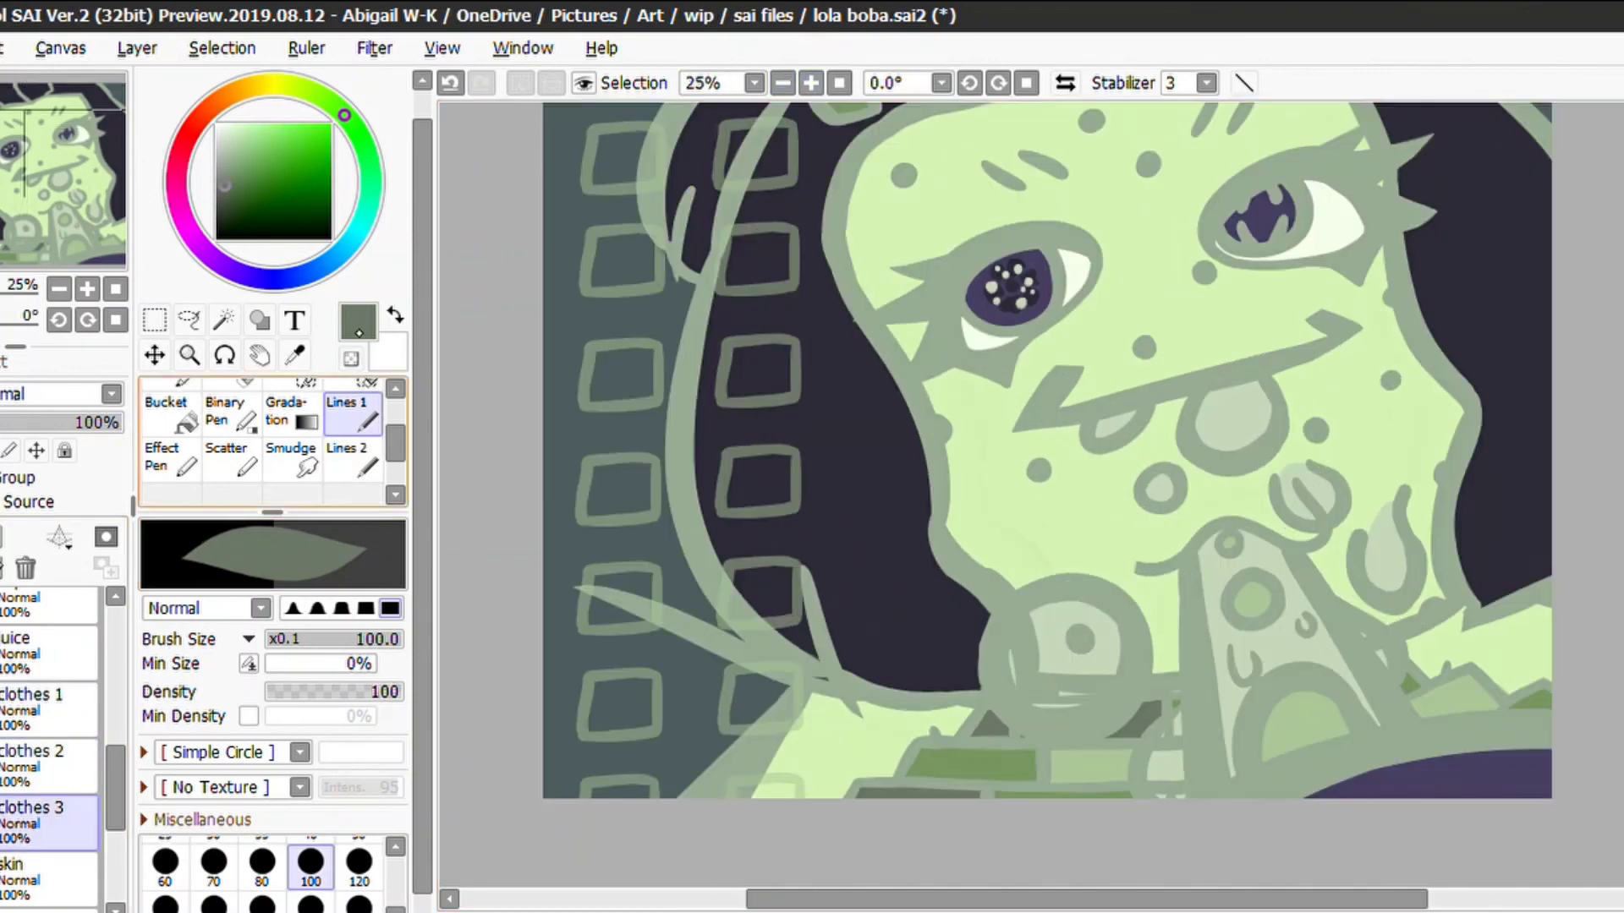
{"action": "left_click", "coordinate": [680, 675], "text": "alt"}
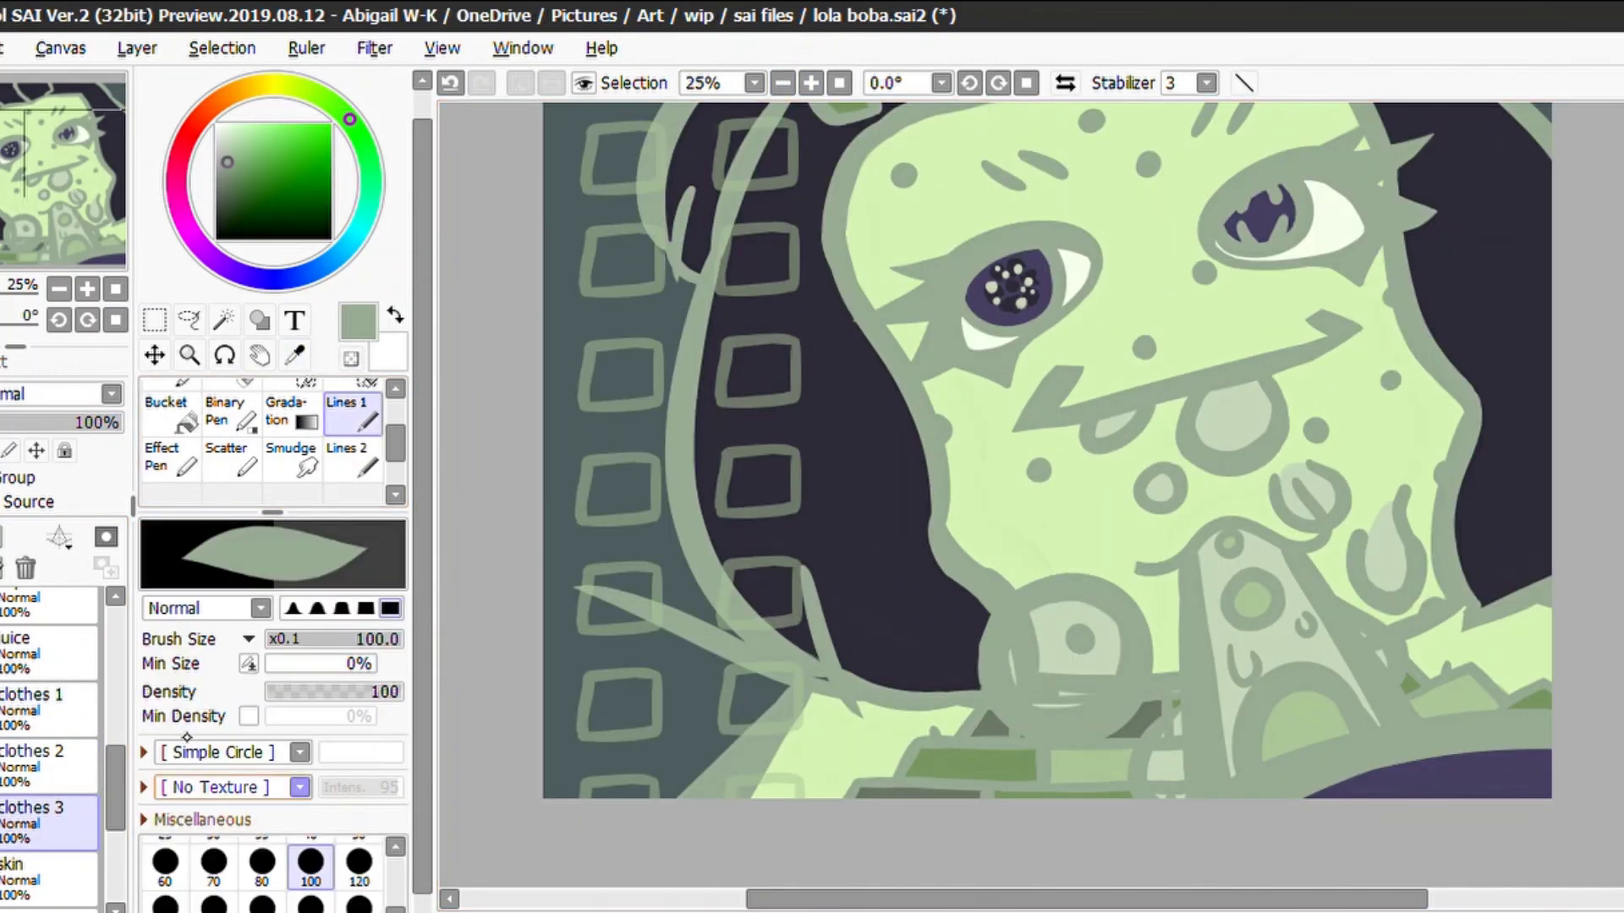
{"action": "left_click", "coordinate": [679, 676], "text": "ctrl+shift"}
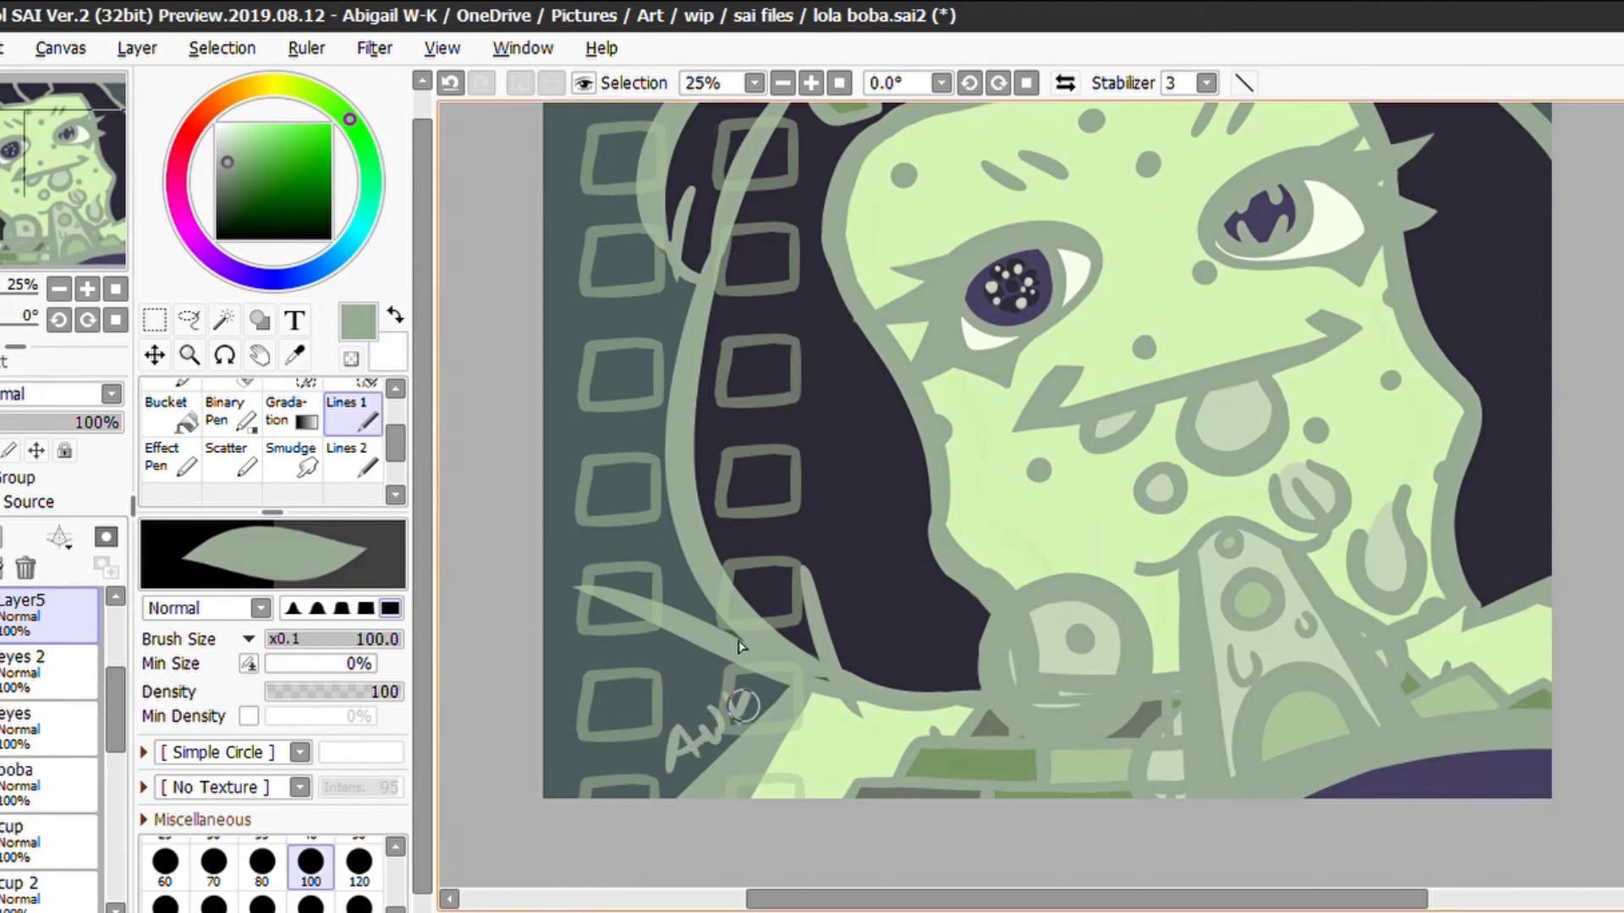